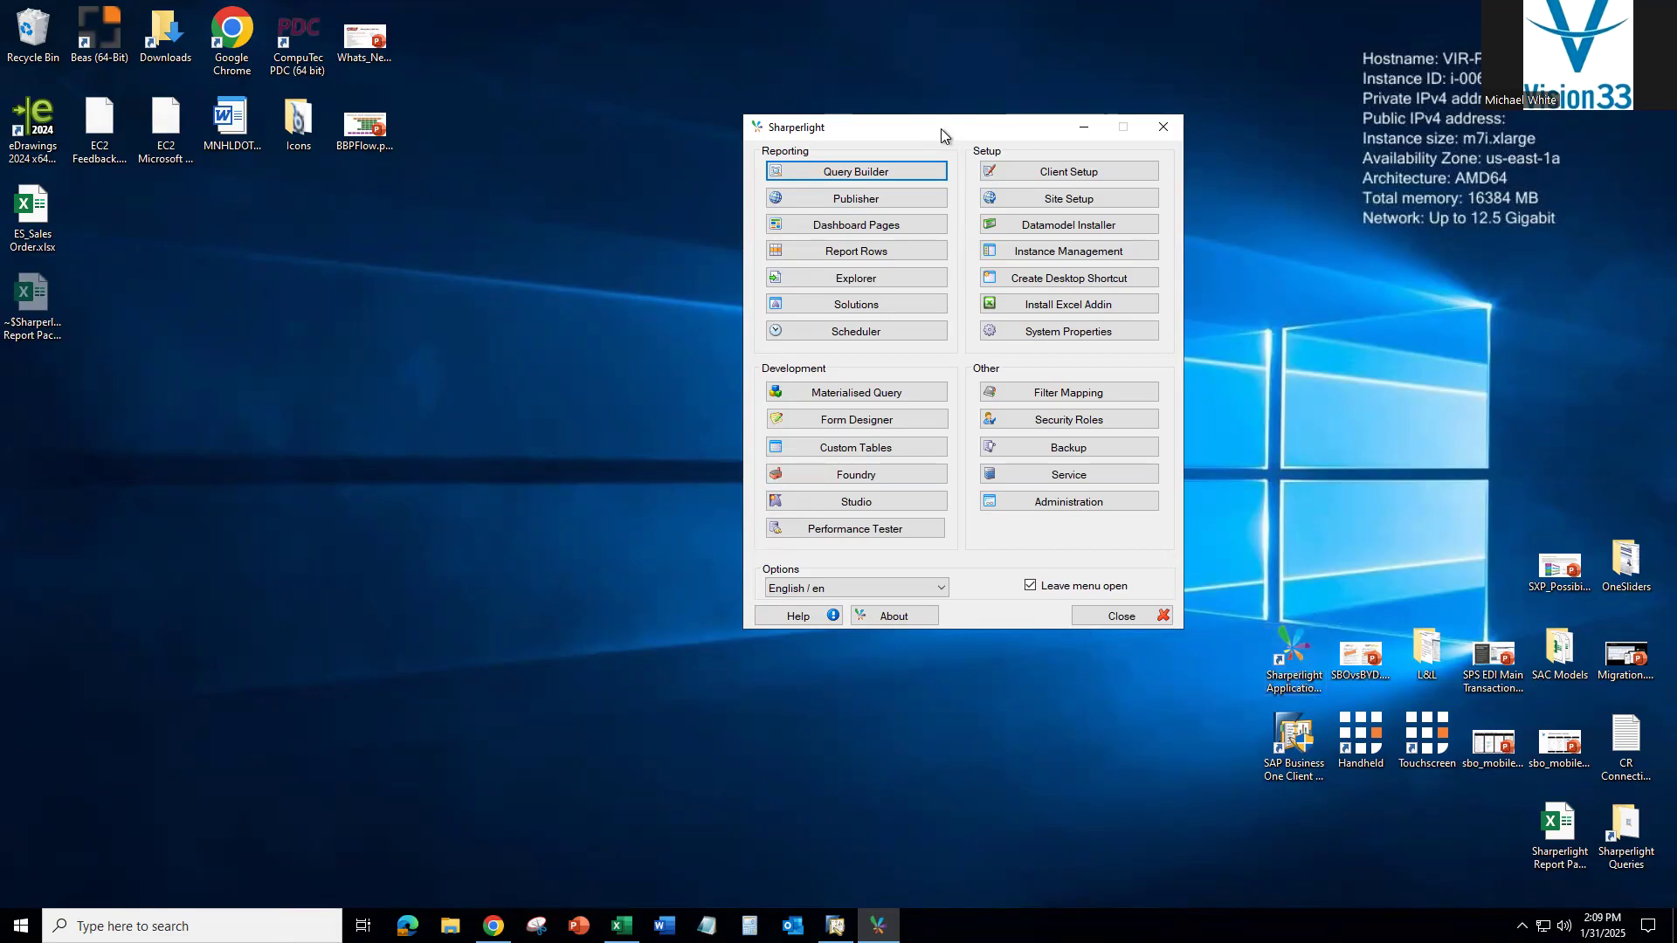
Open the Query Builder and choose Shinwa as the company to query
left_click_drag(817, 132, 668, 139)
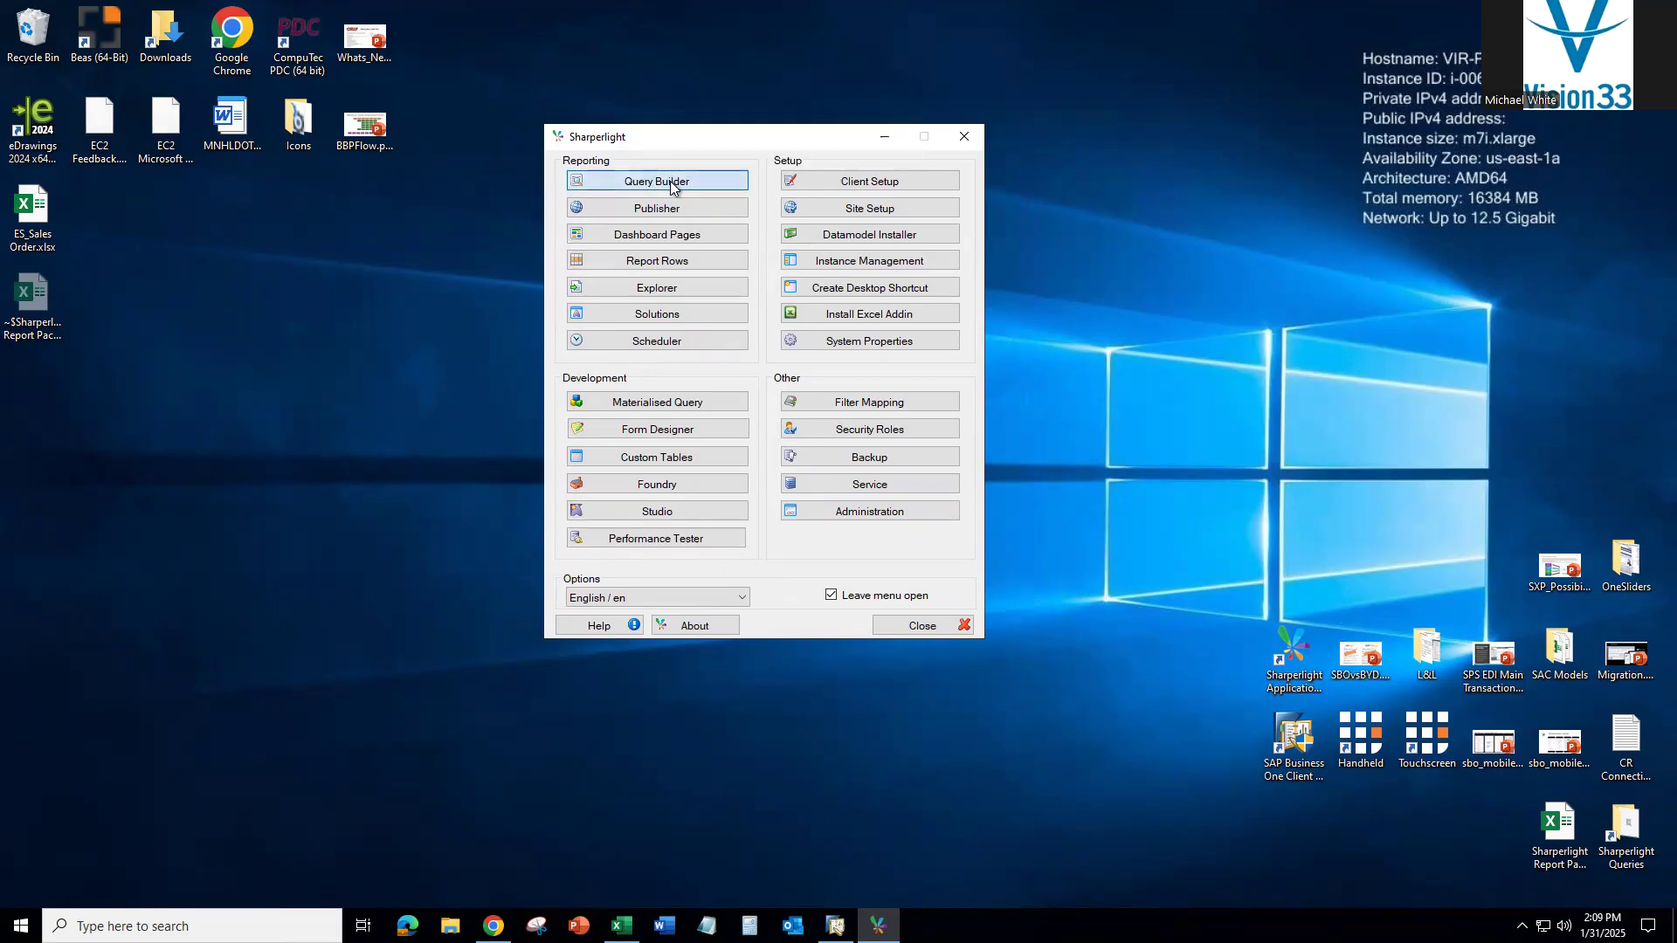
left_click(669, 181)
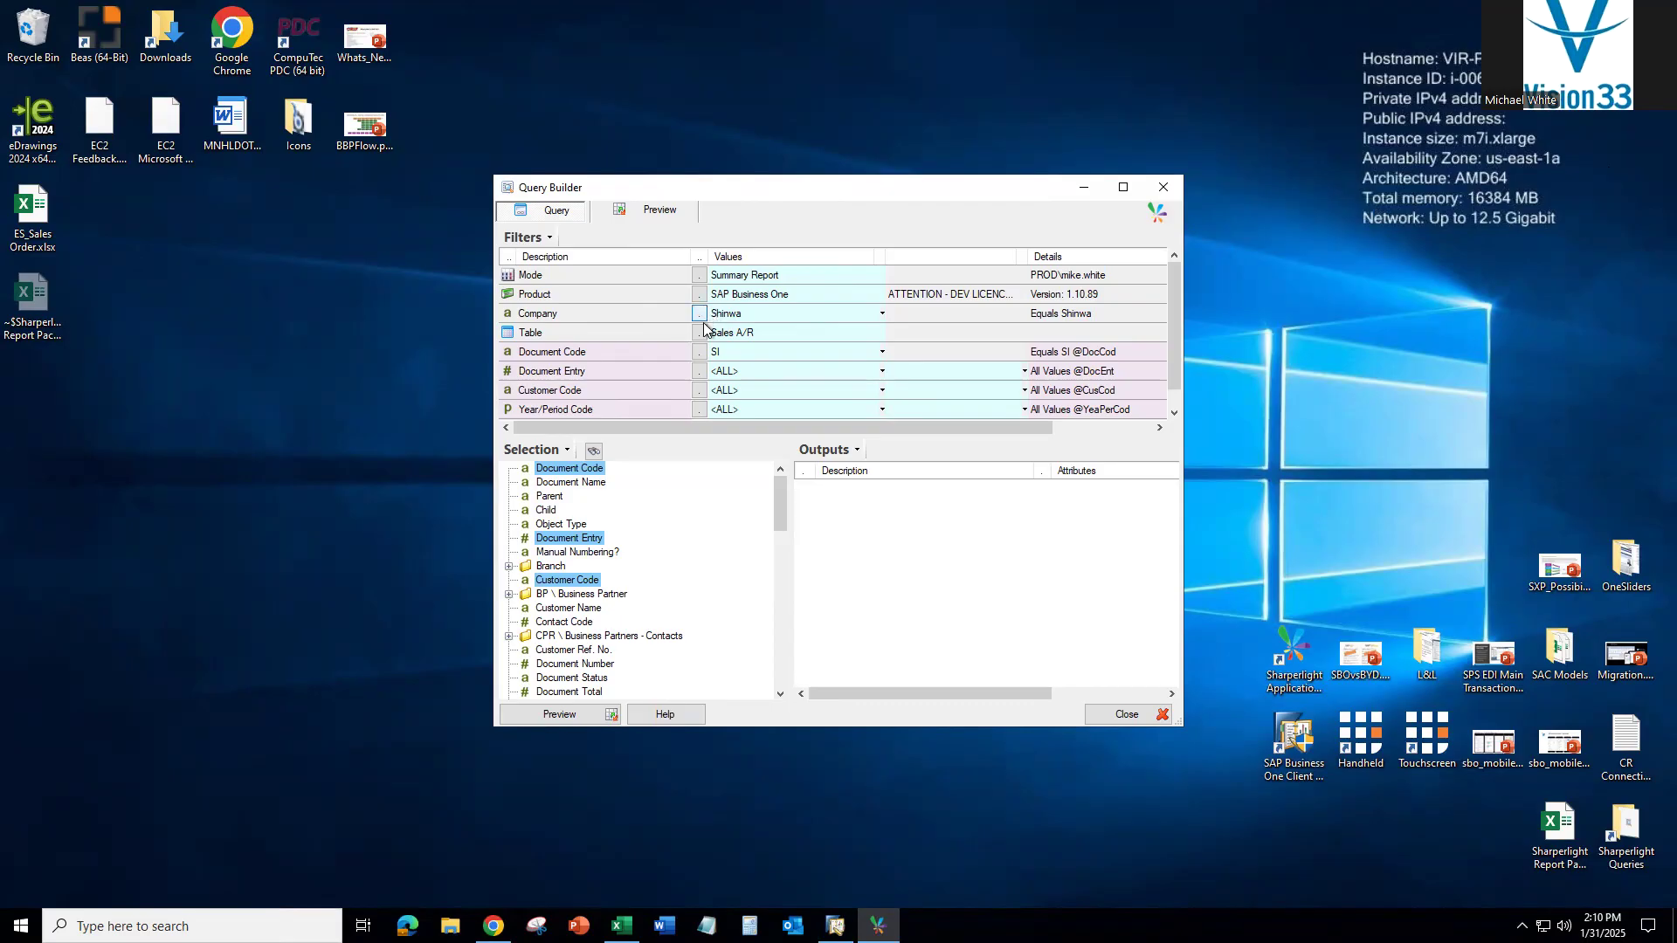
left_click(590, 581)
double_click(856, 310)
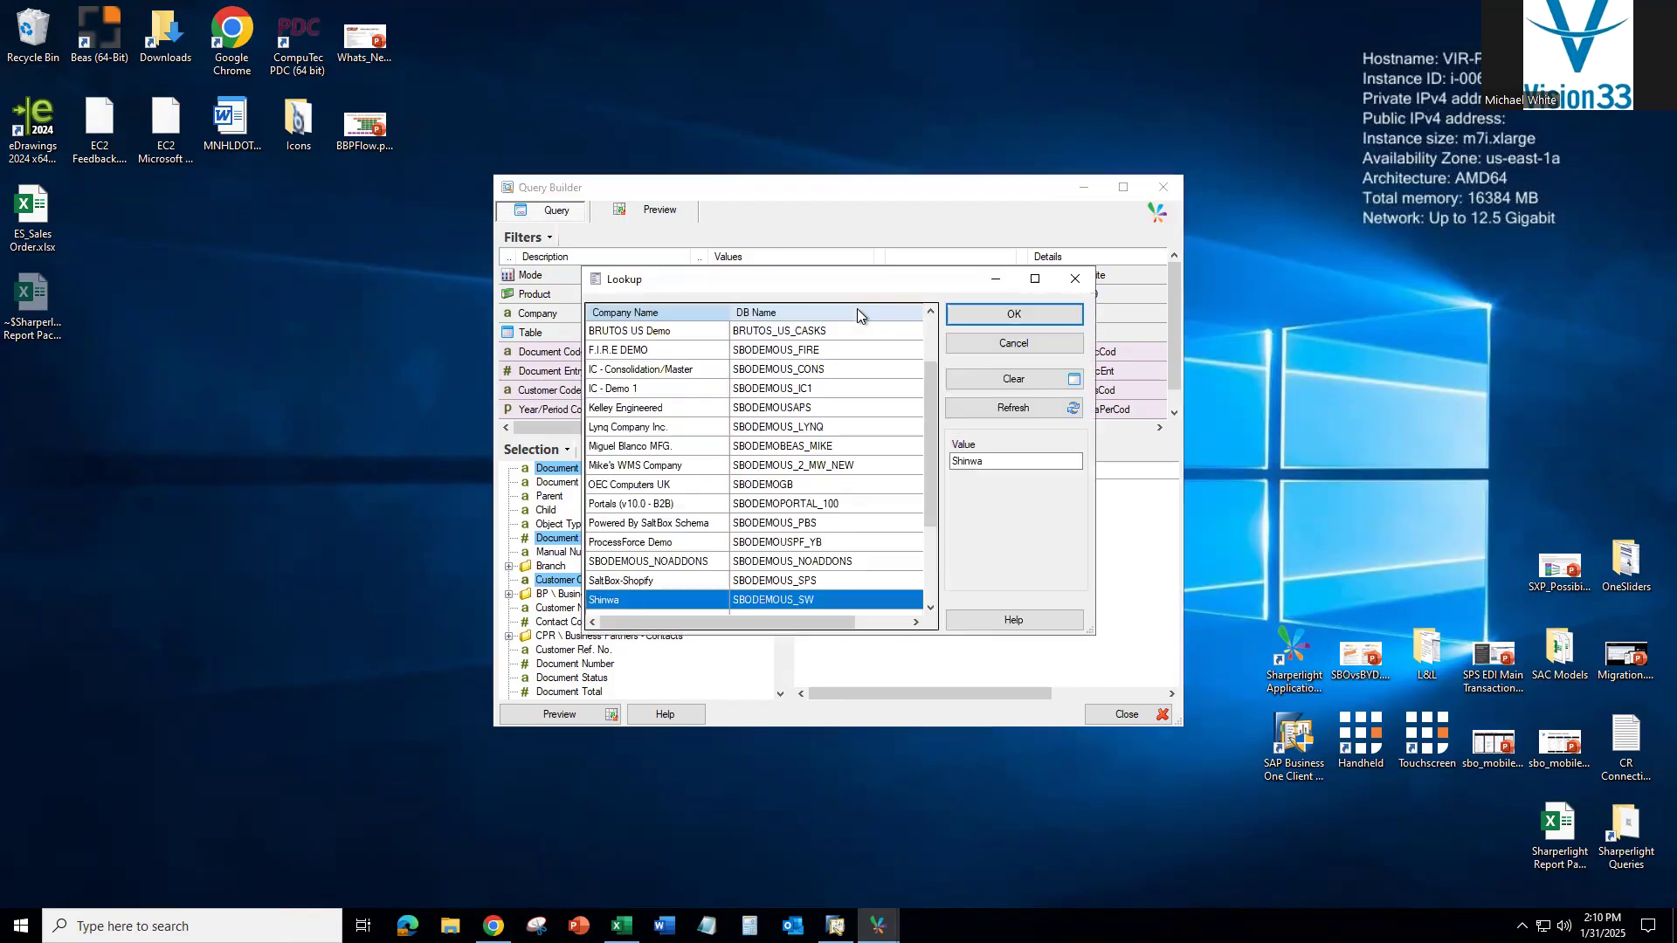
left_click_drag(930, 442, 947, 479)
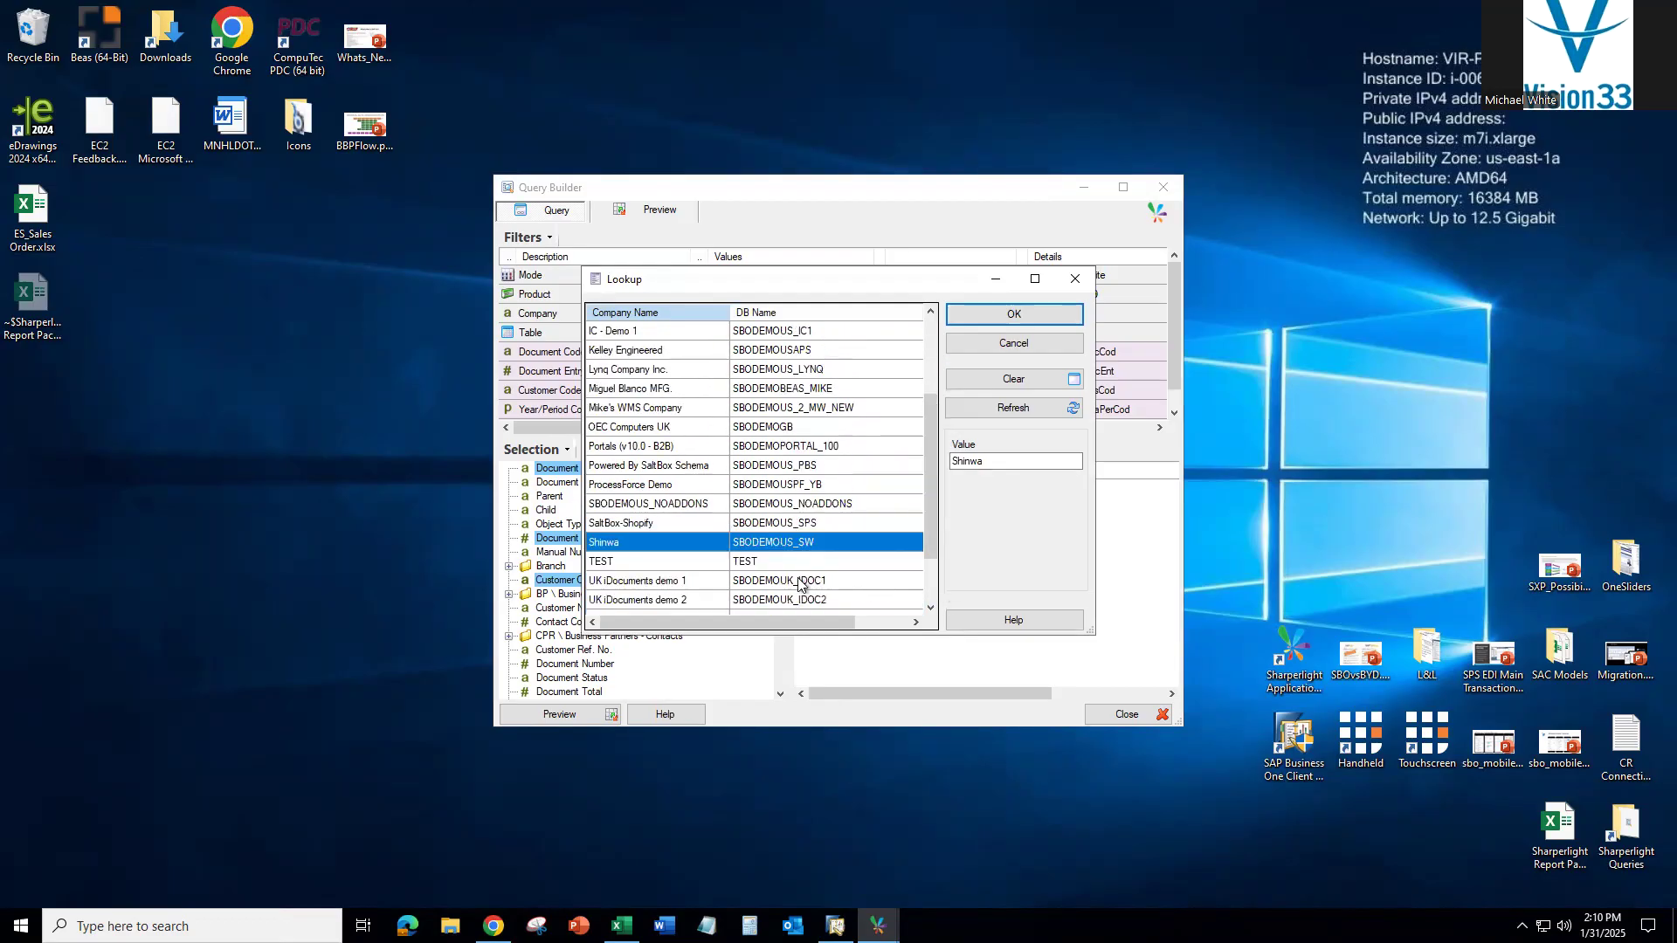
double_click(636, 548)
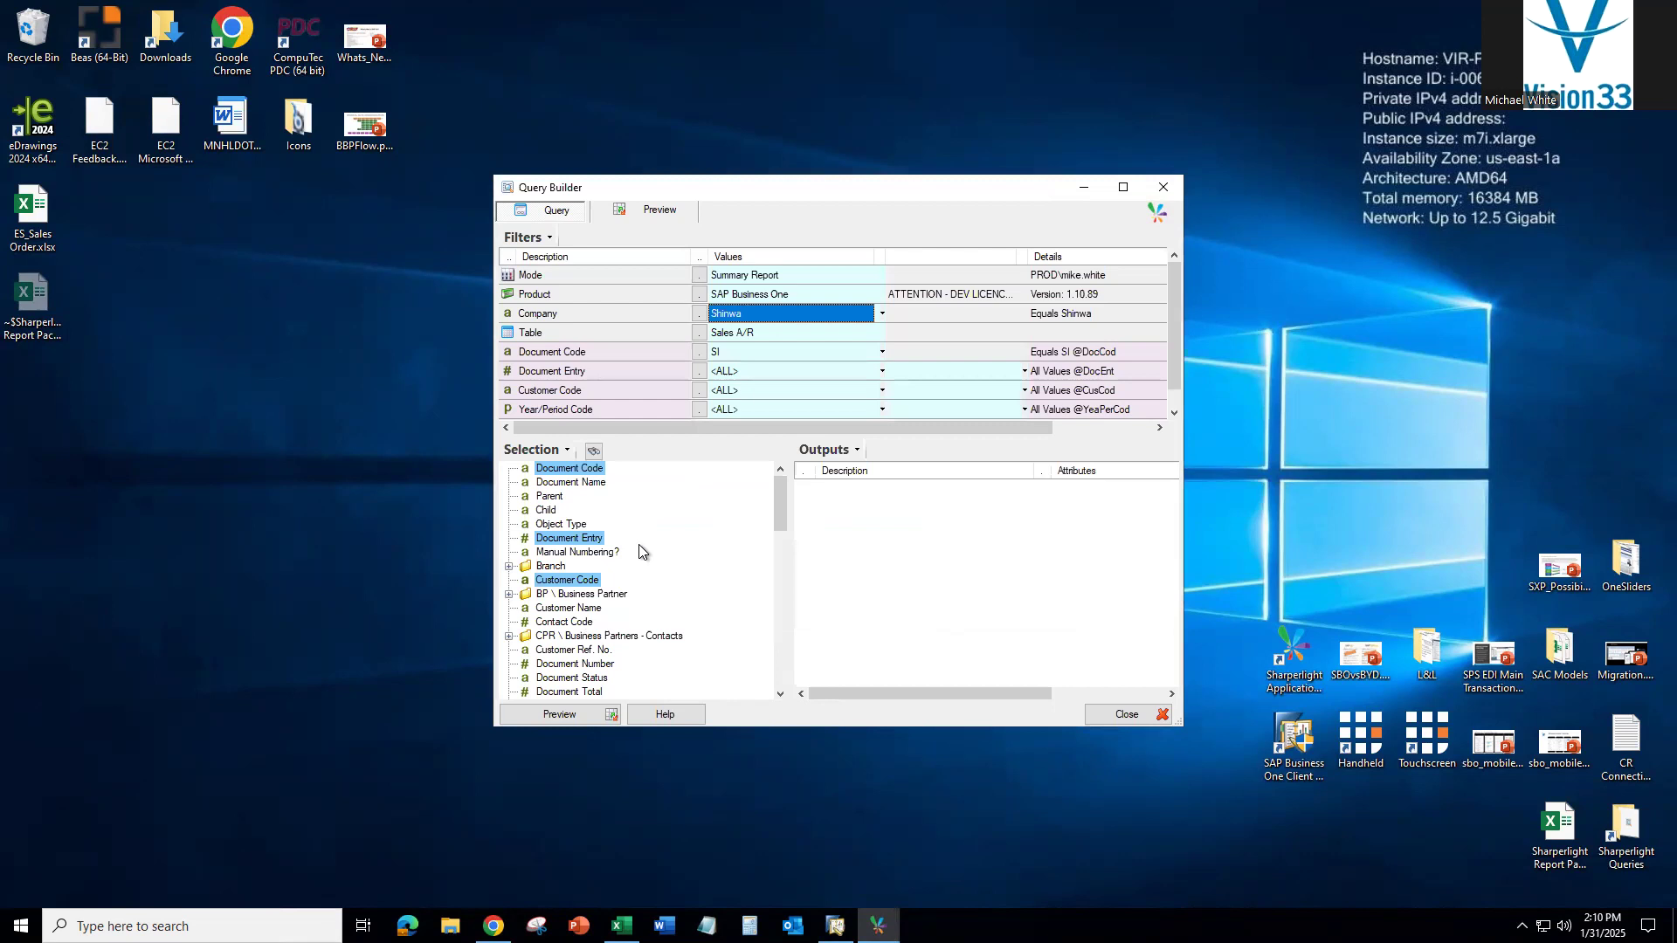
Choose the Sales A/R table from the Sales A/R folder as the query's table
double_click(869, 332)
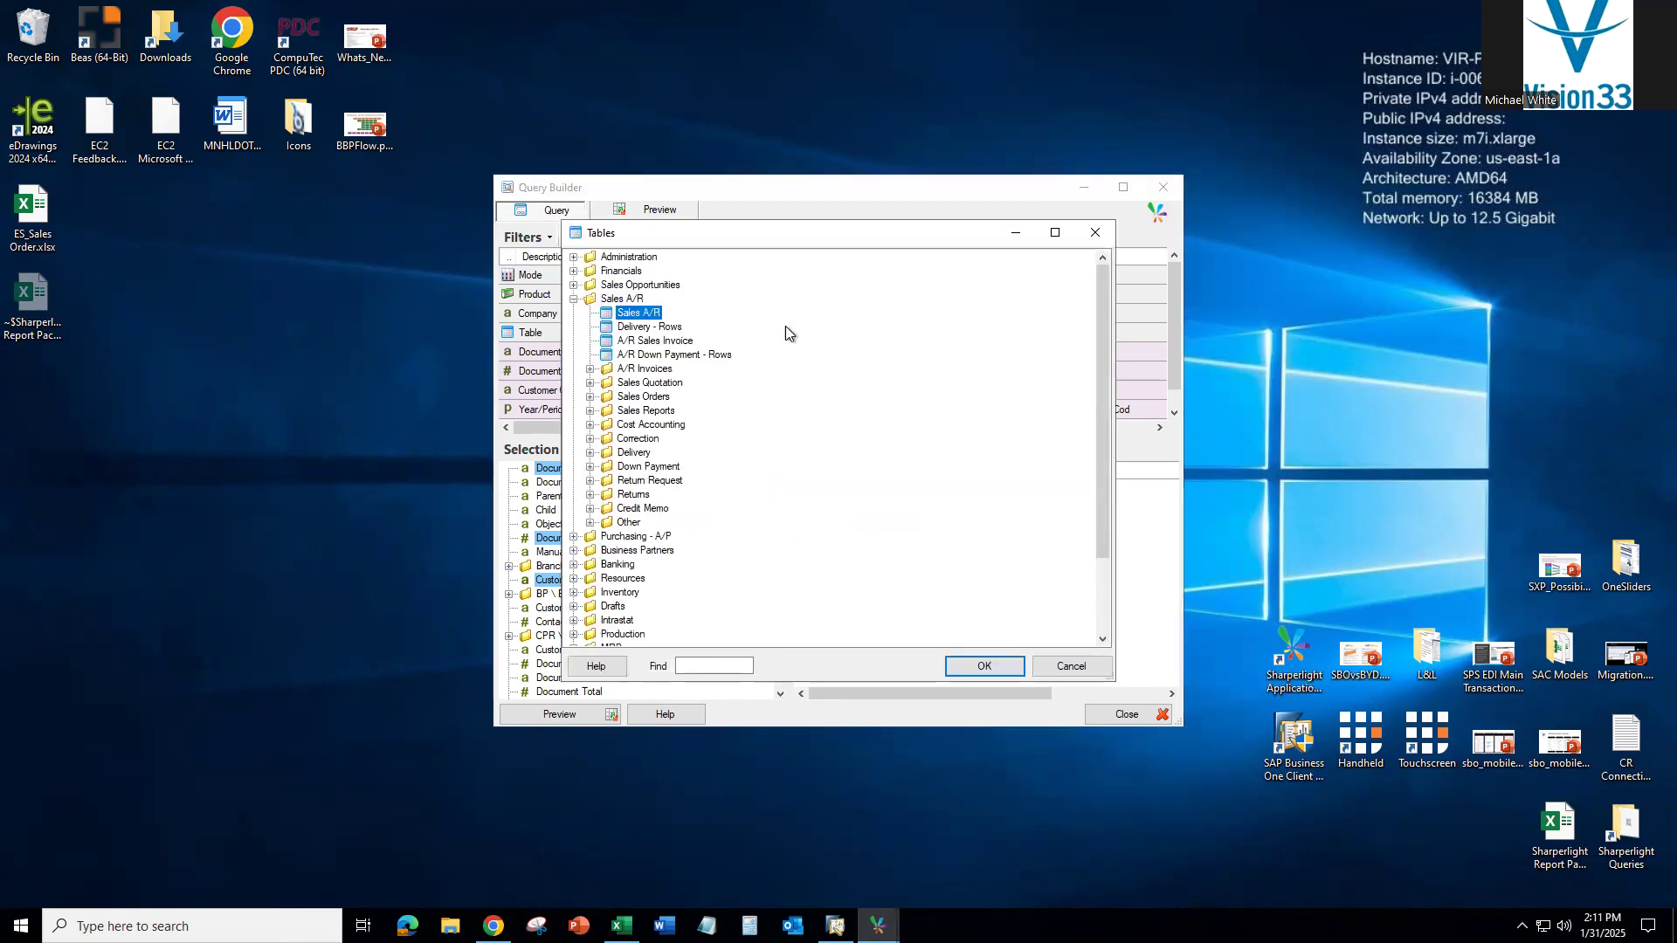
left_click(574, 299)
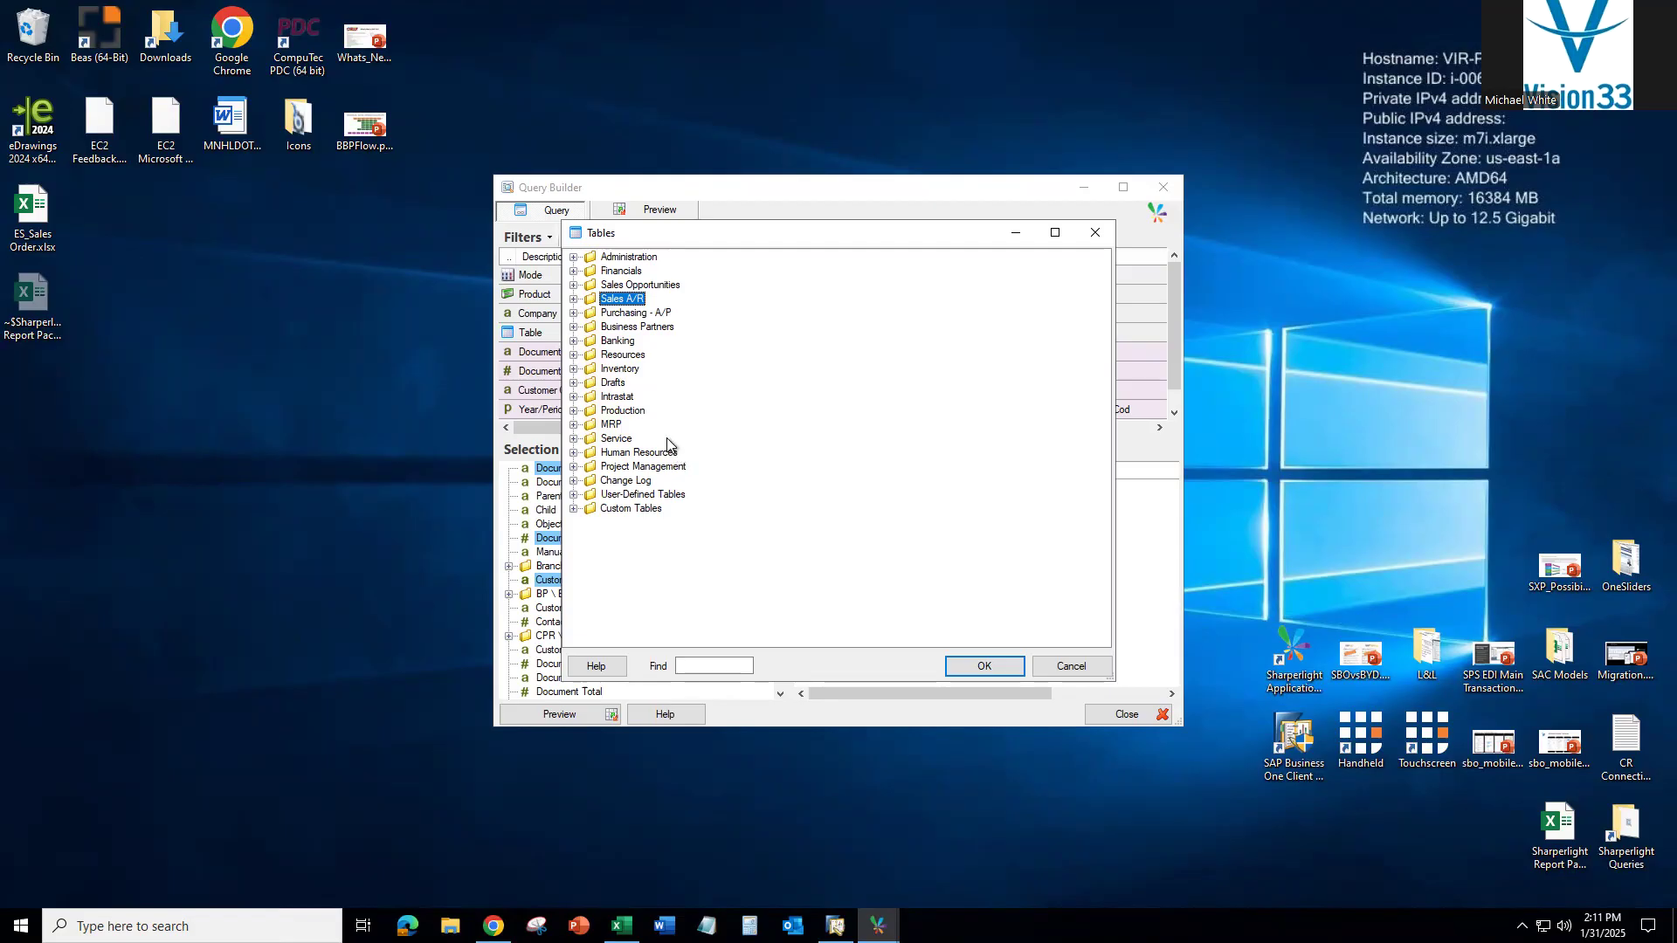
double_click(593, 301)
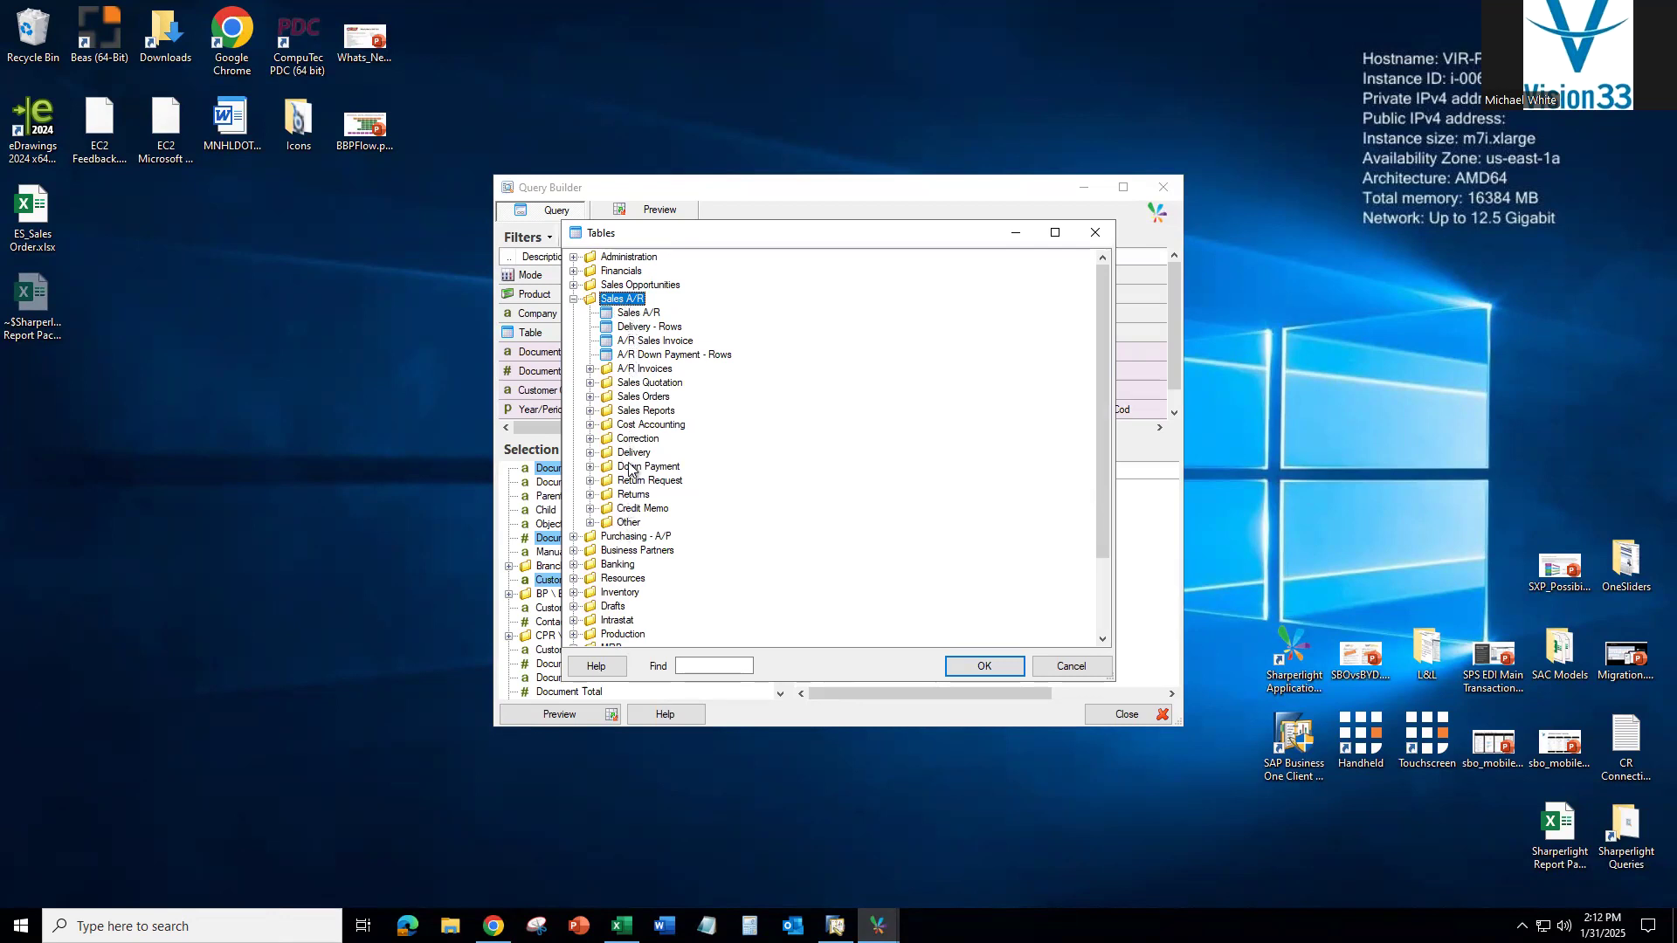
left_click(652, 316)
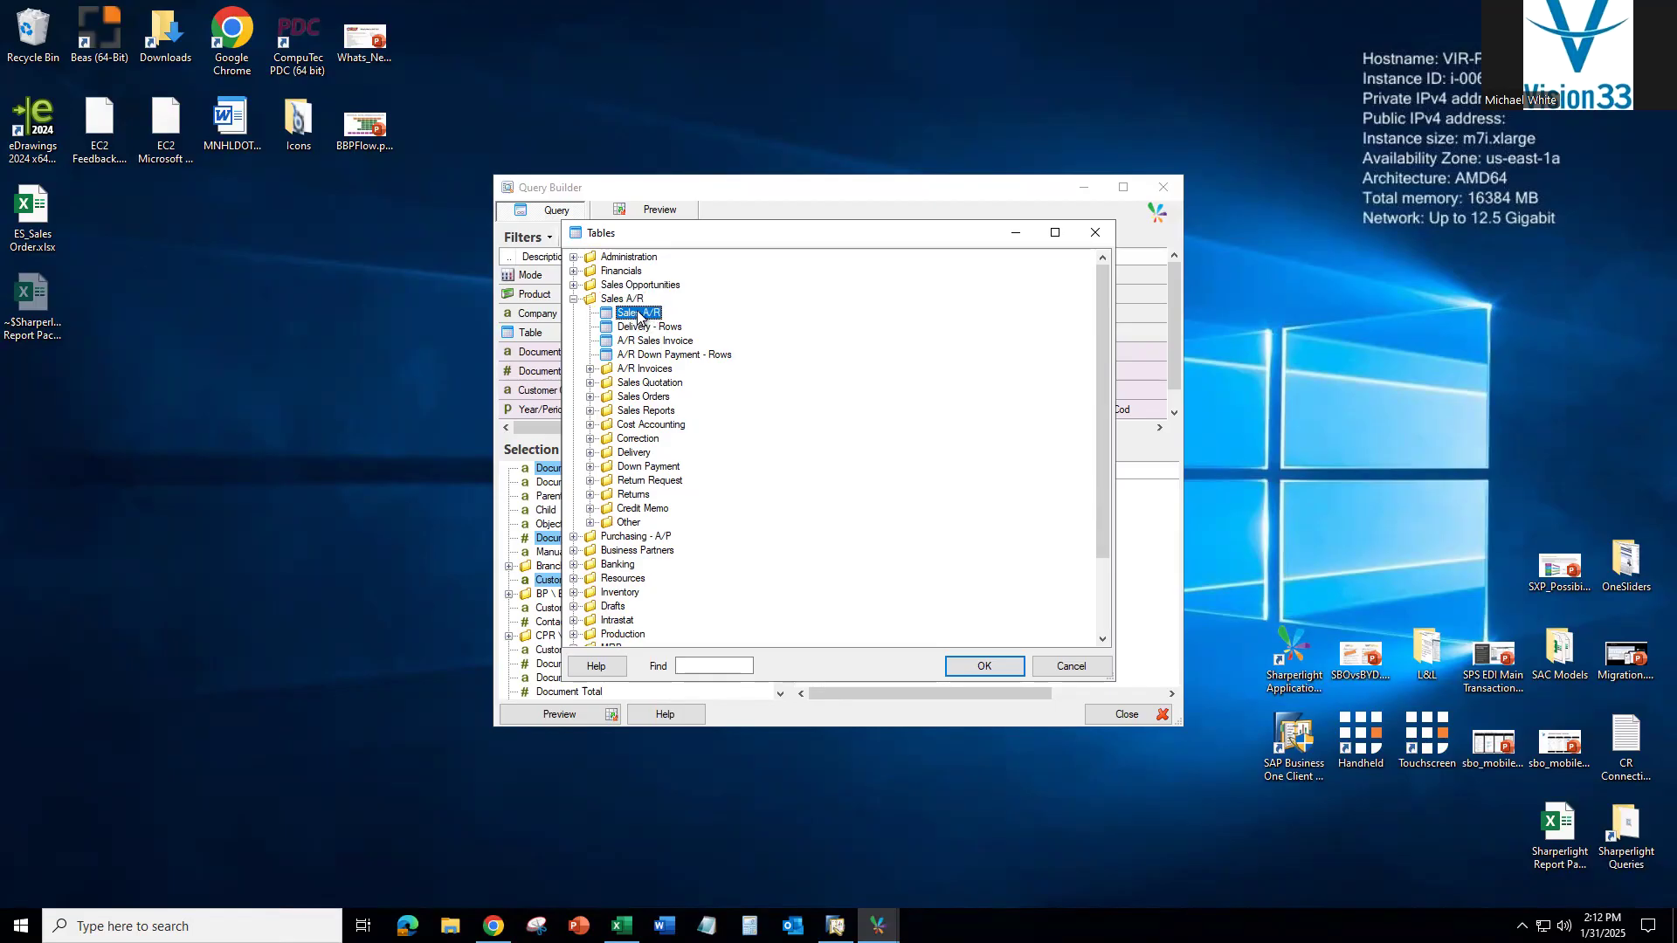
double_click(638, 313)
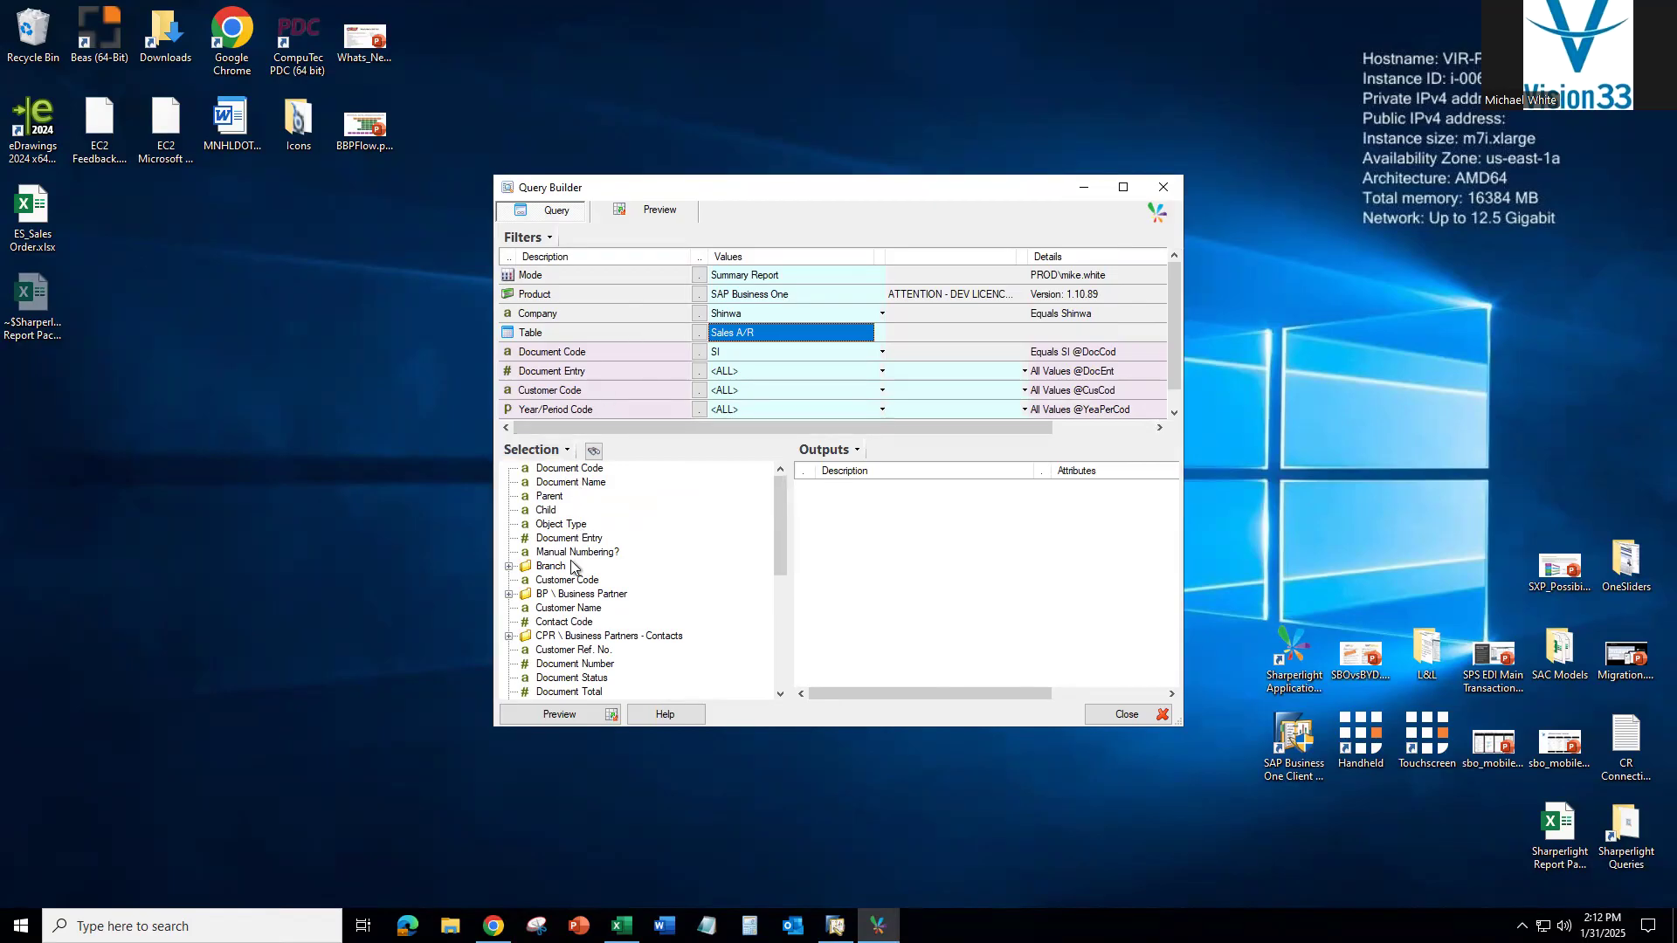
Add Group Name from the OCRG Business Partners - Groups folder under Business Partner to the query outputs
left_click_drag(783, 511, 773, 552)
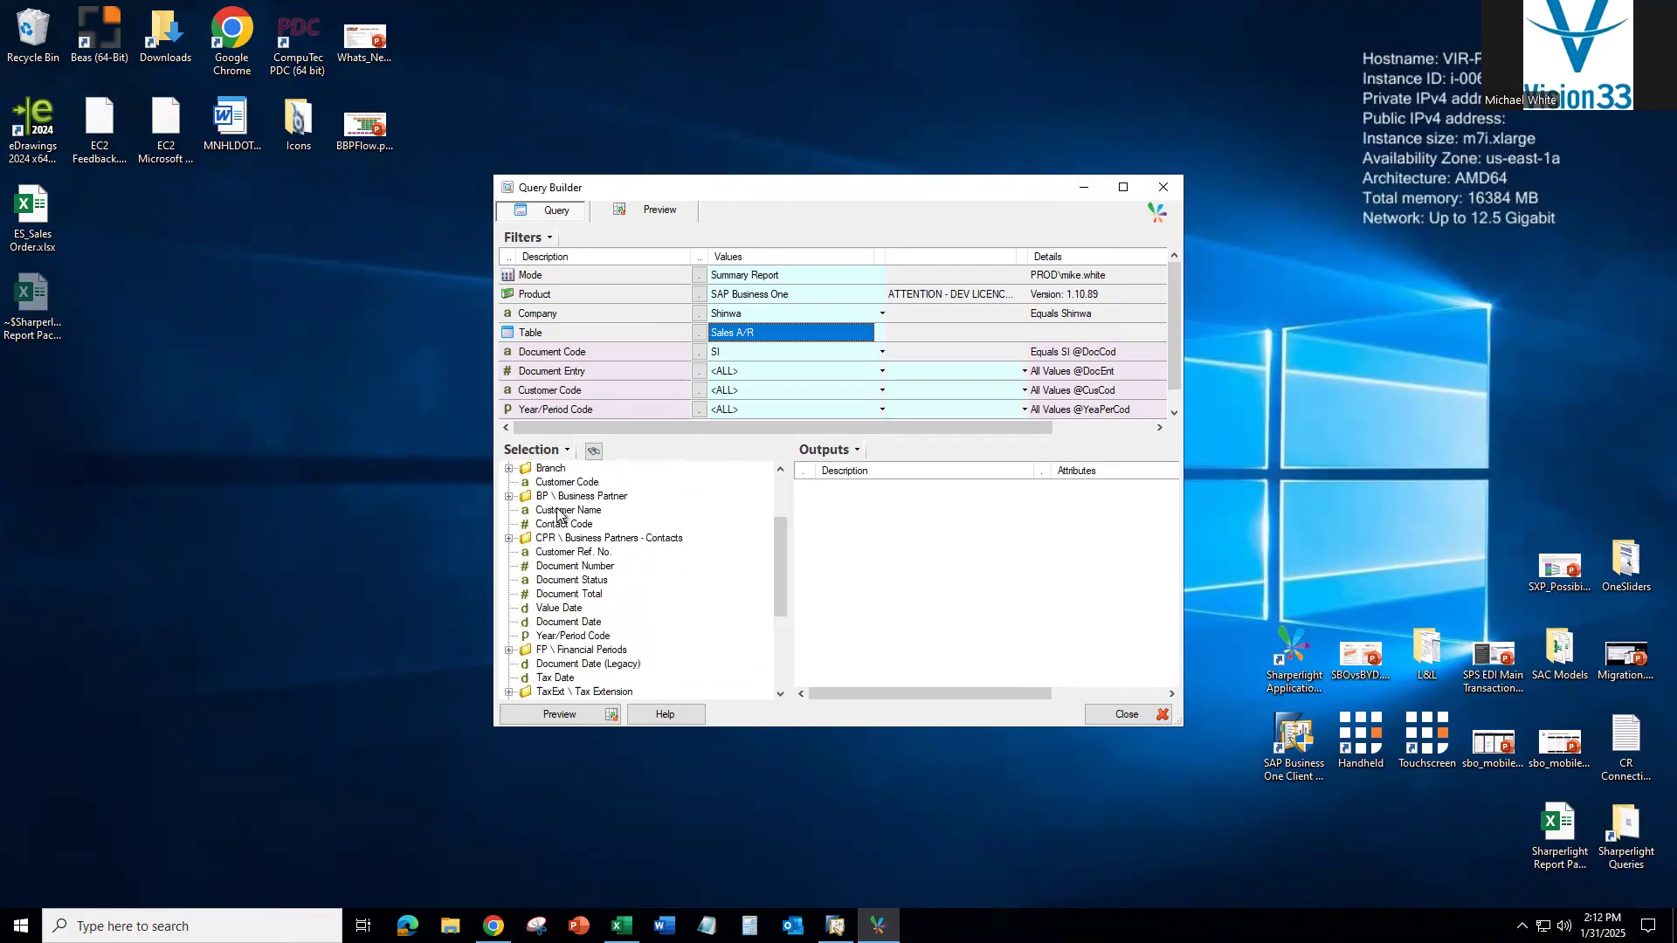
left_click(509, 497)
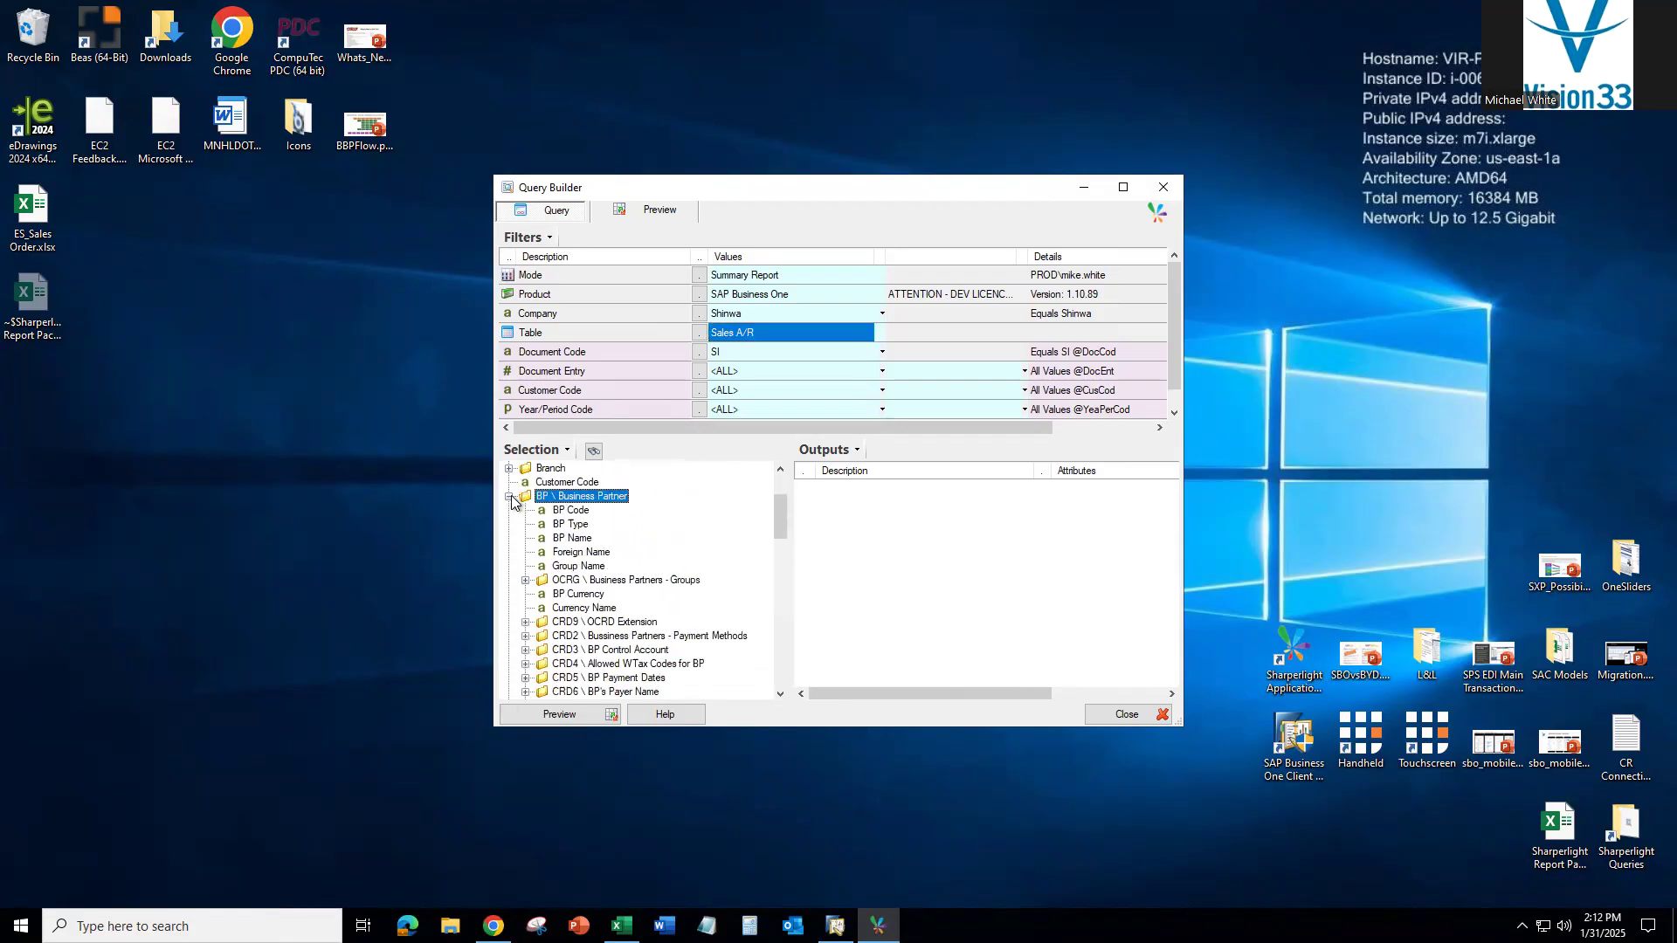
scroll(592, 583, "down", 2)
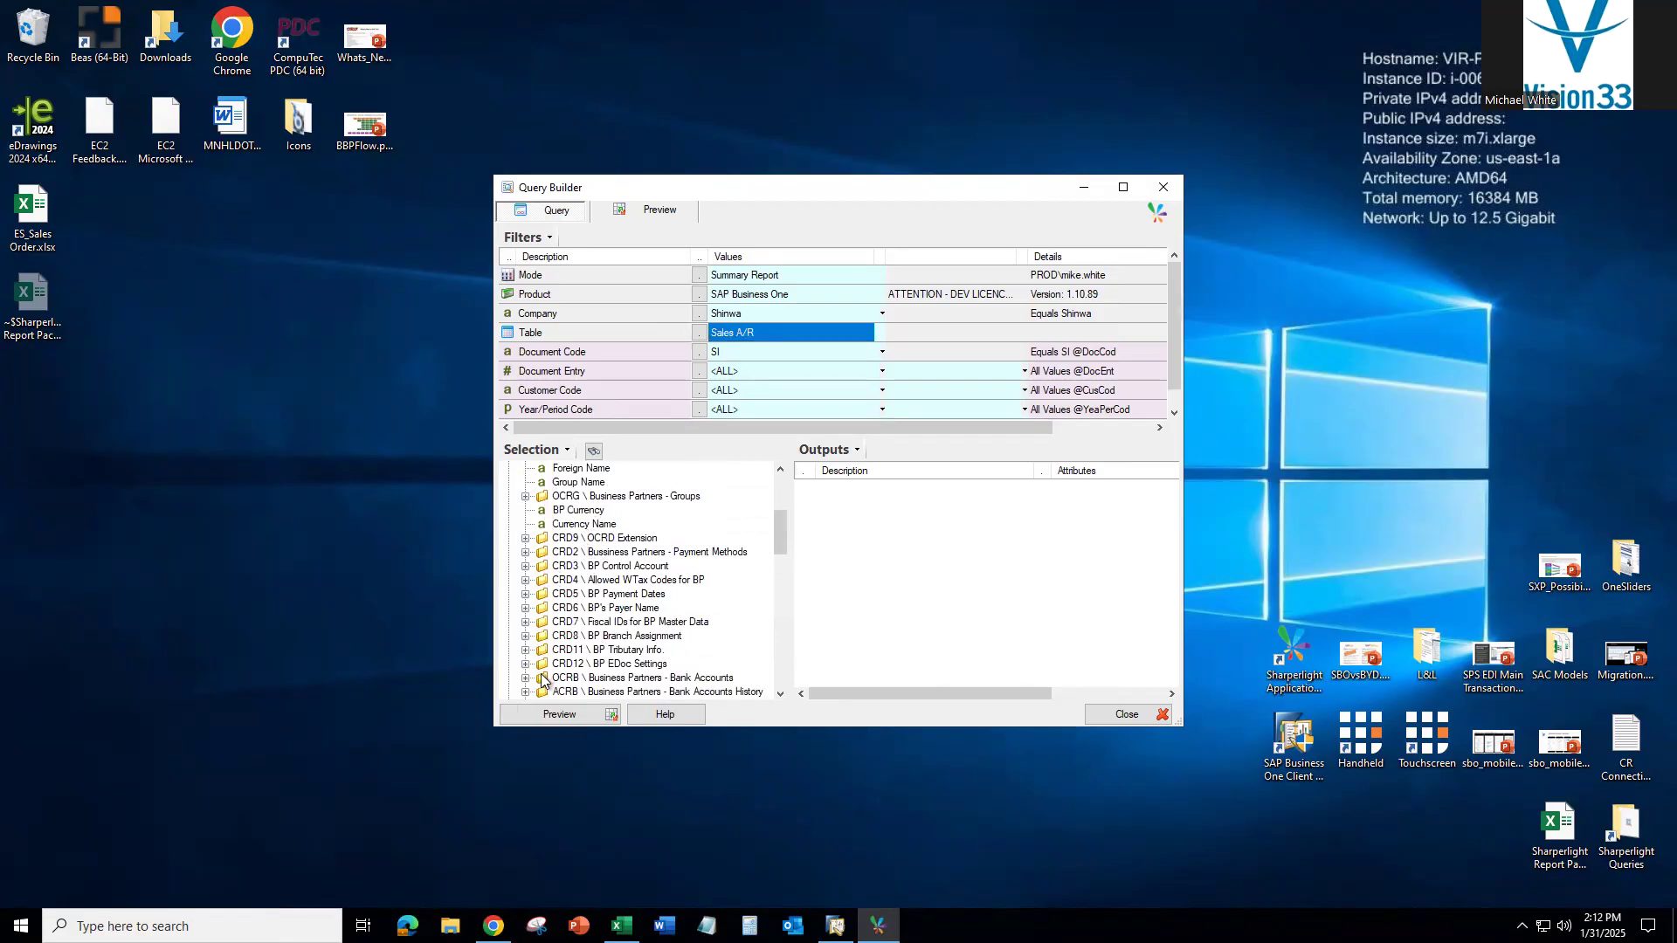
scroll(618, 556, "up", 1)
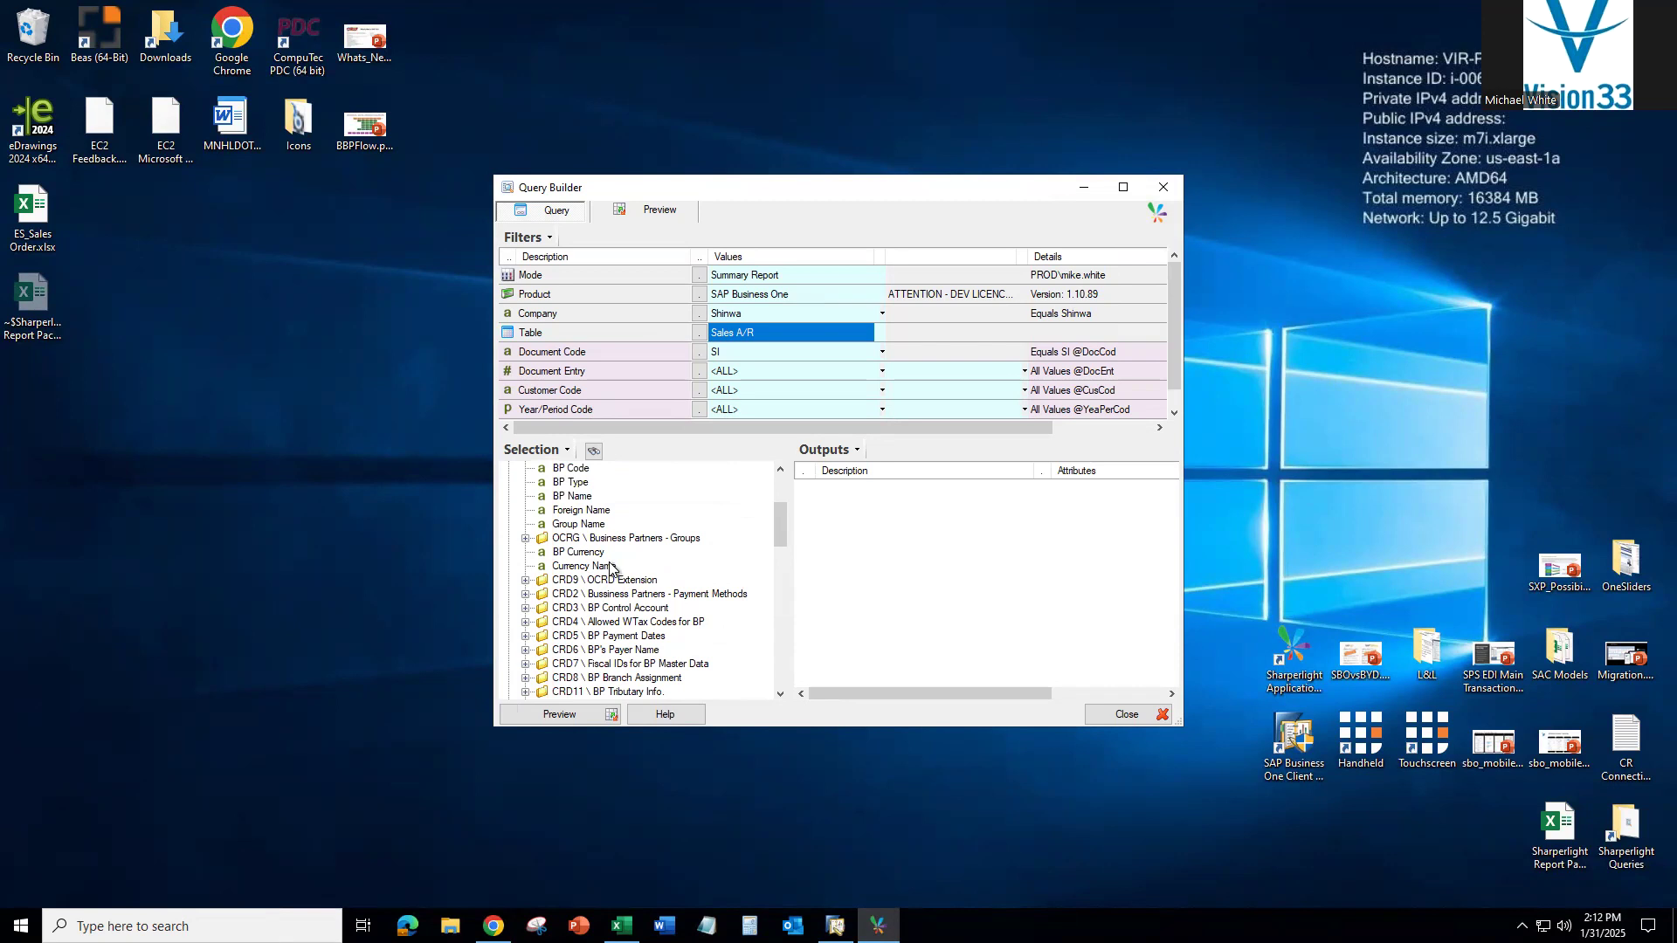
left_click(525, 539)
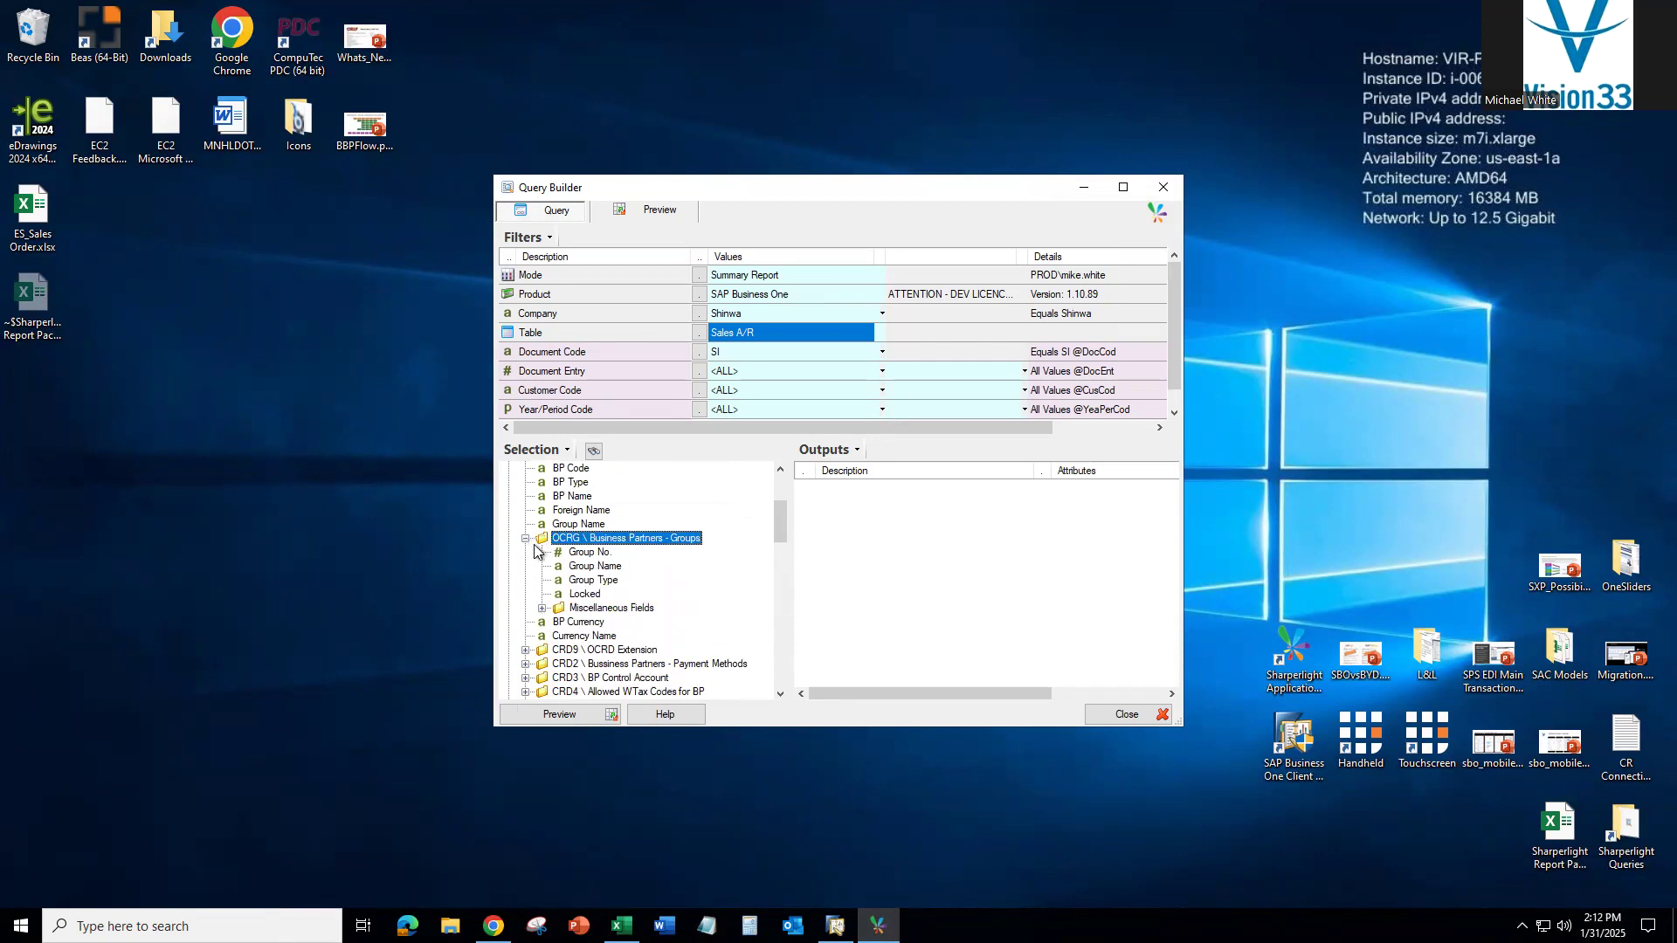
left_click(604, 567)
double_click(604, 568)
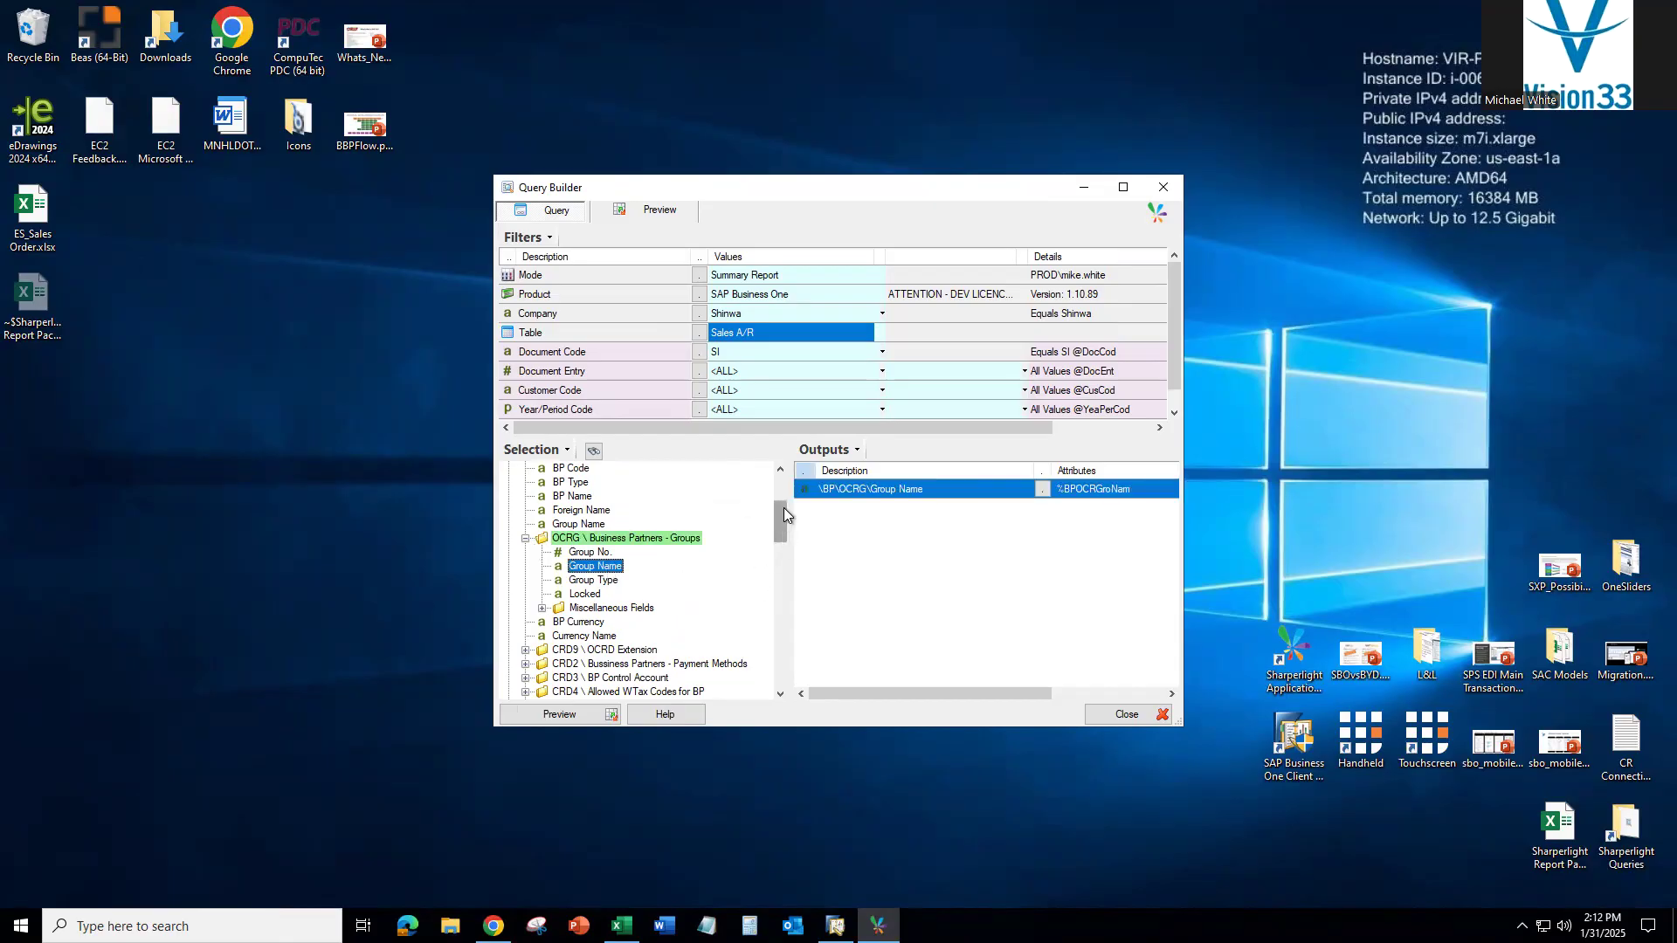
Add Document Code plus the business partner's BP Code and BP Name to the outputs, and collapse the OCRG groups folder
left_click_drag(783, 513, 783, 488)
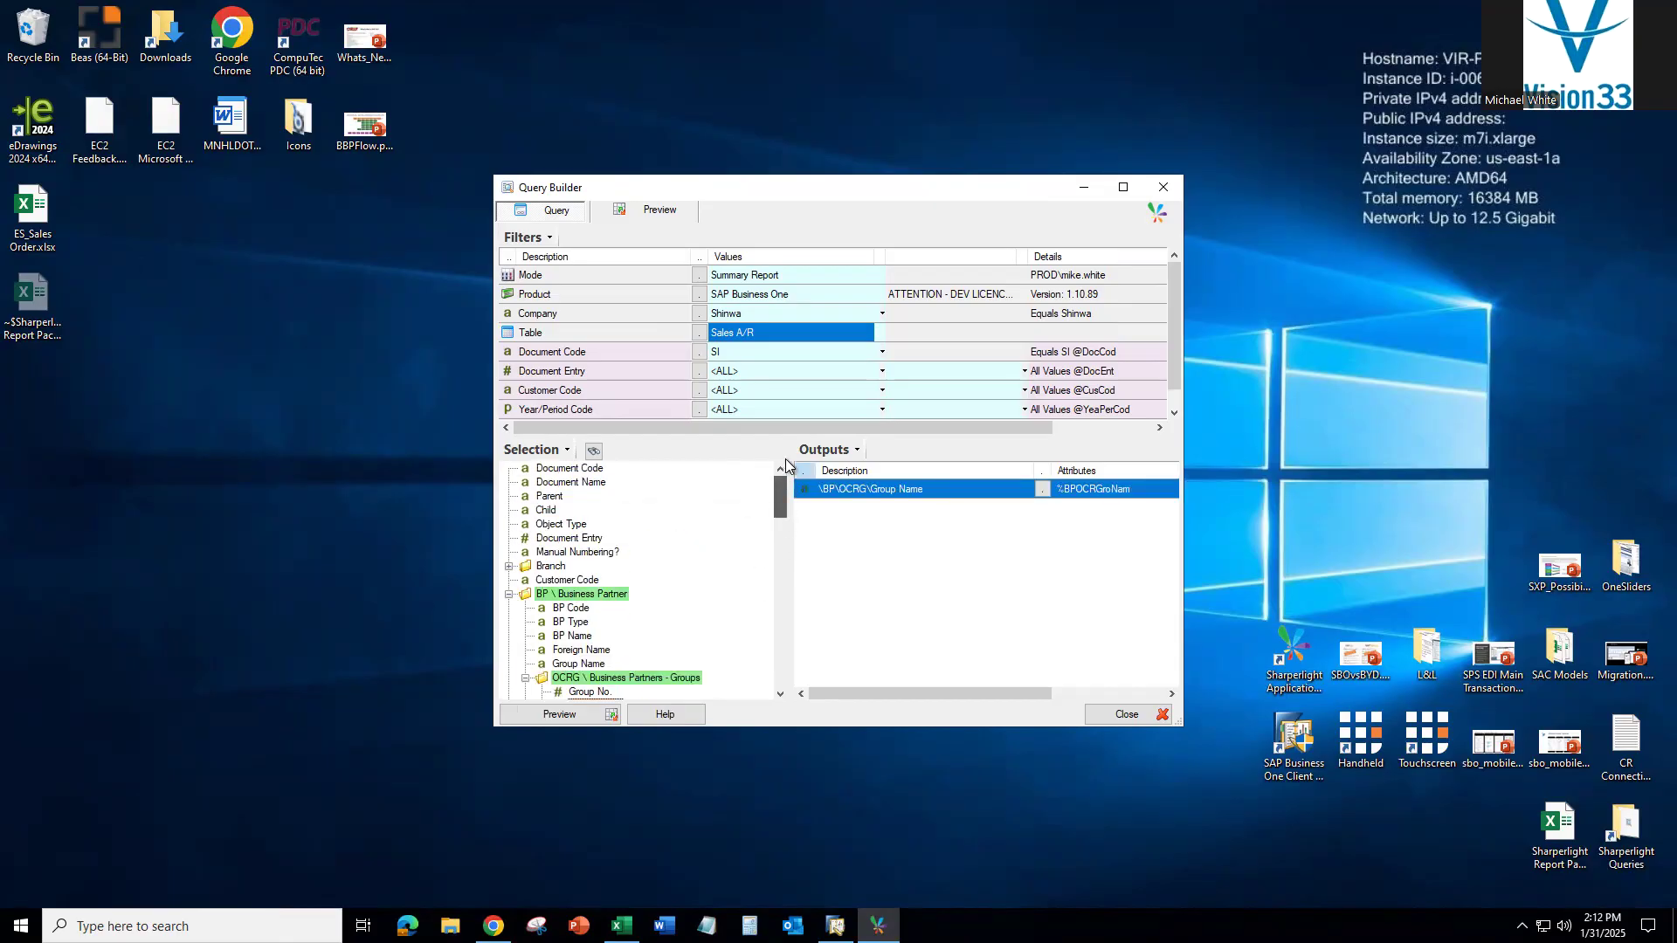
double_click(602, 470)
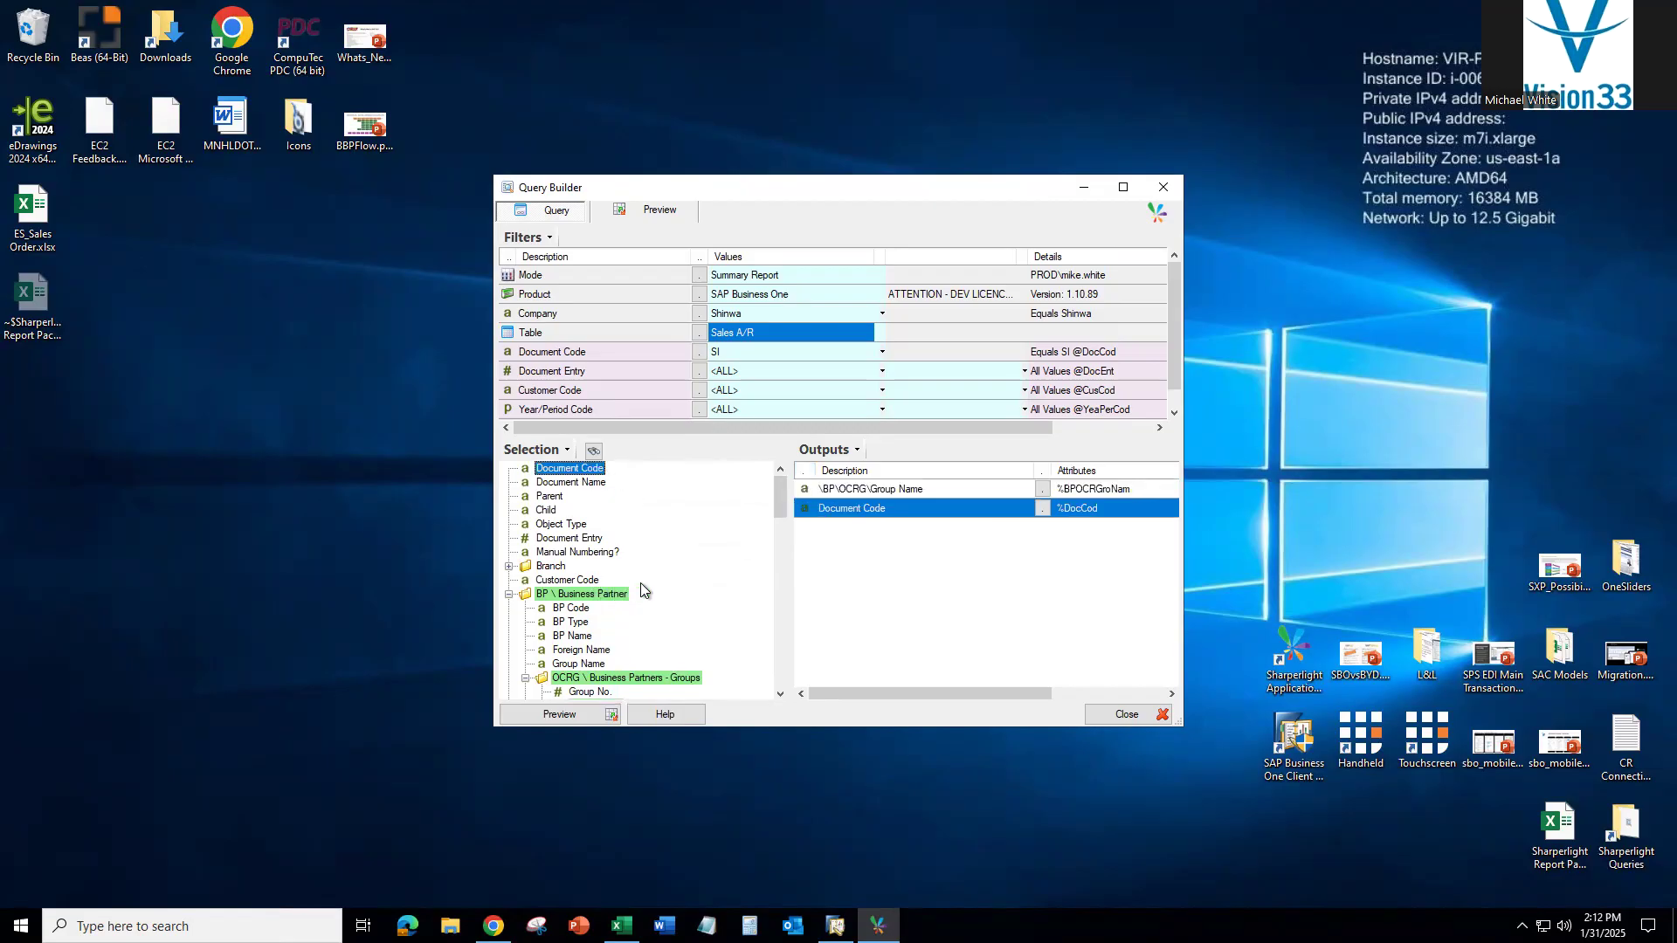
scroll(641, 590, "down", 2)
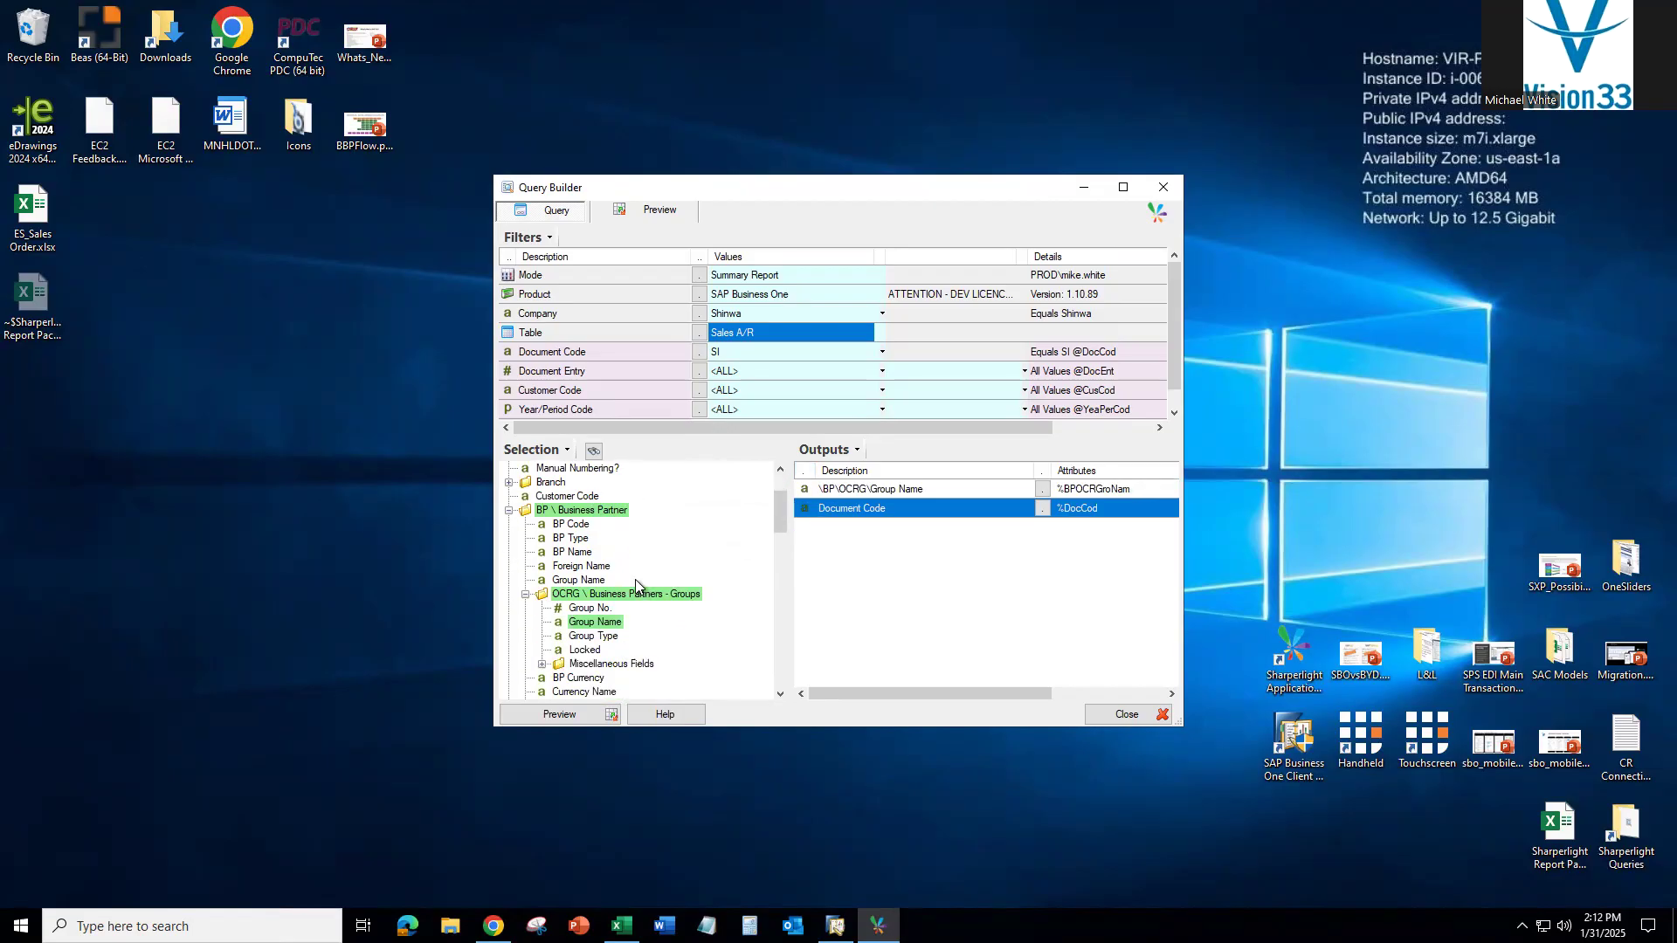
double_click(573, 525)
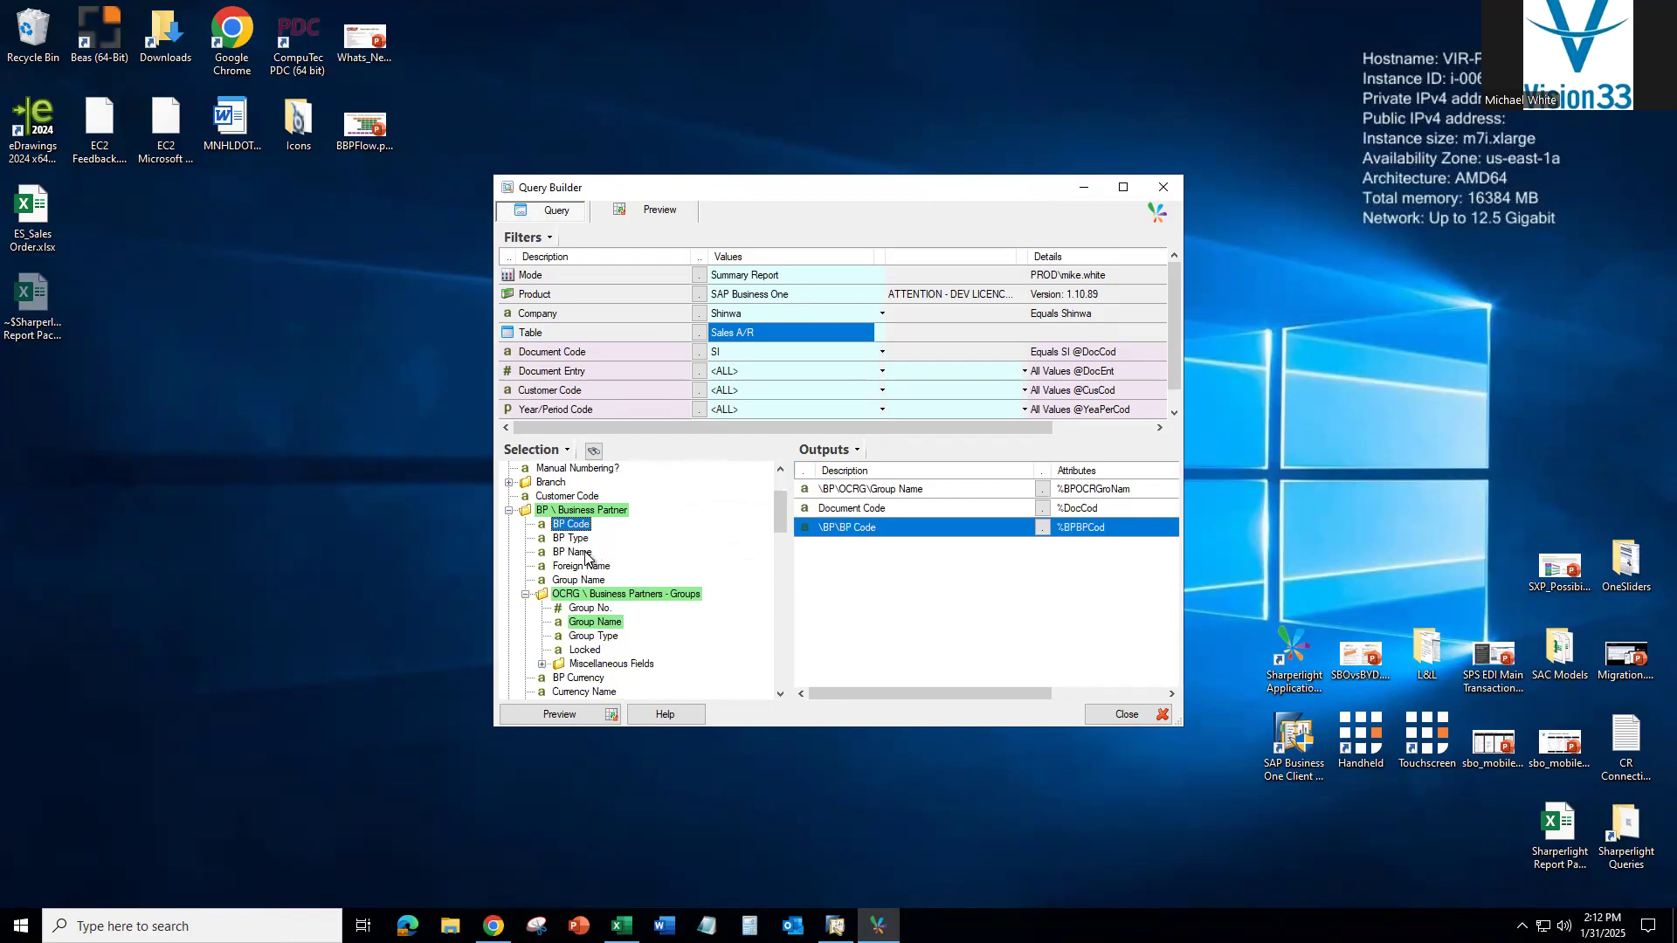
double_click(573, 553)
scroll(587, 556, "down", 2)
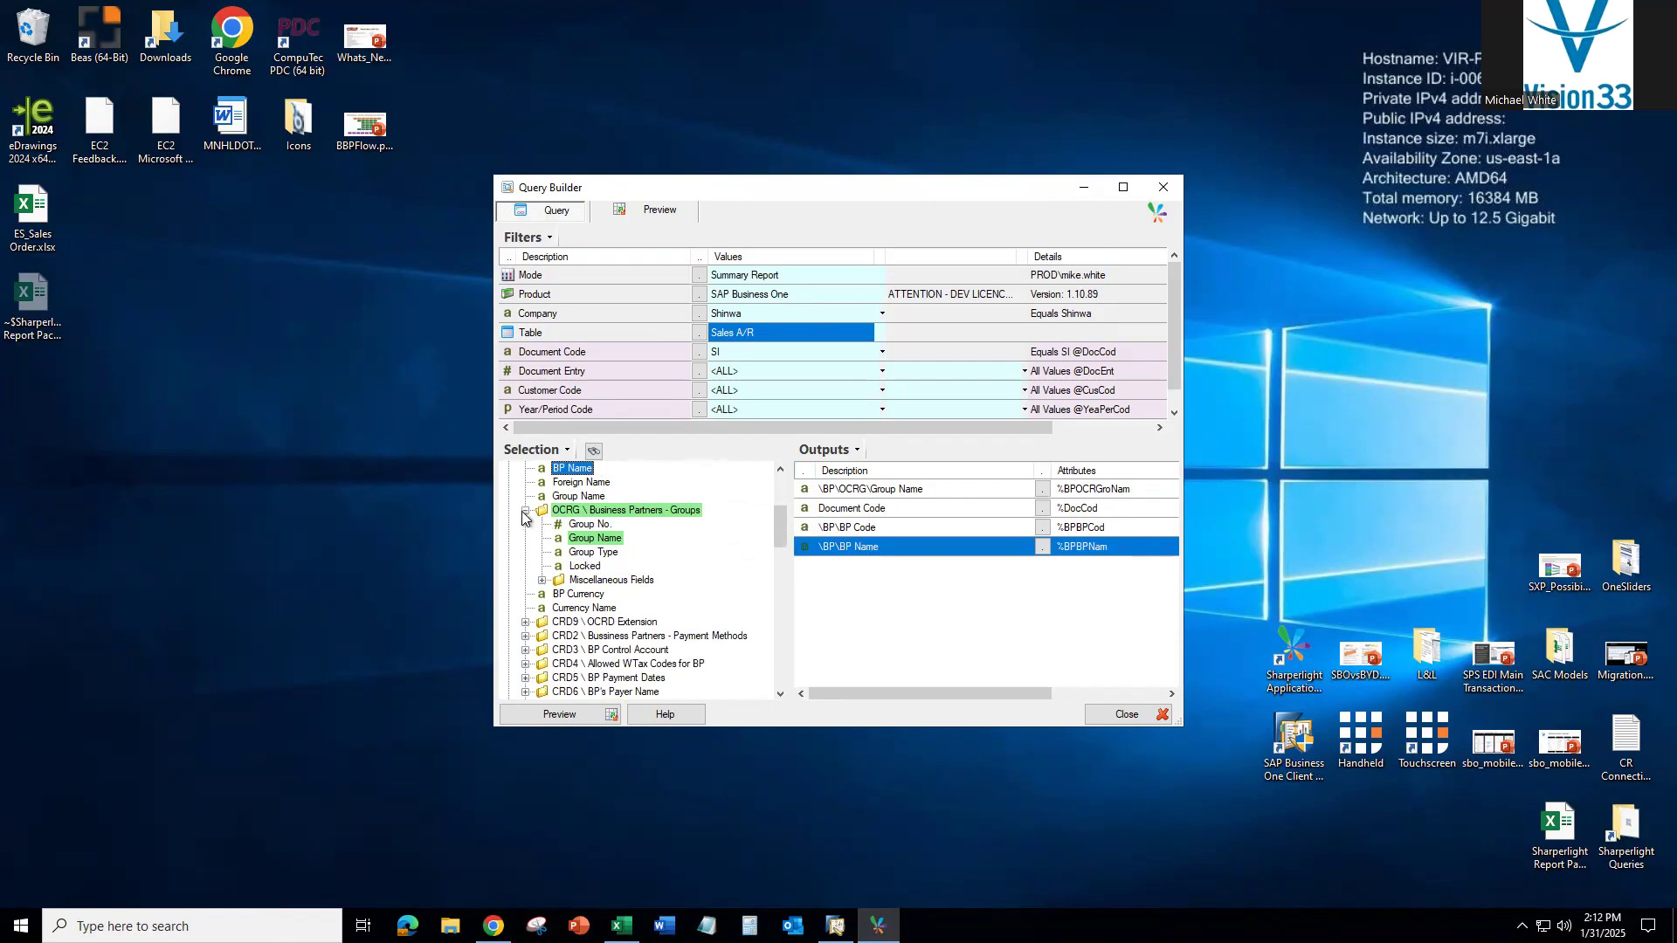
double_click(548, 512)
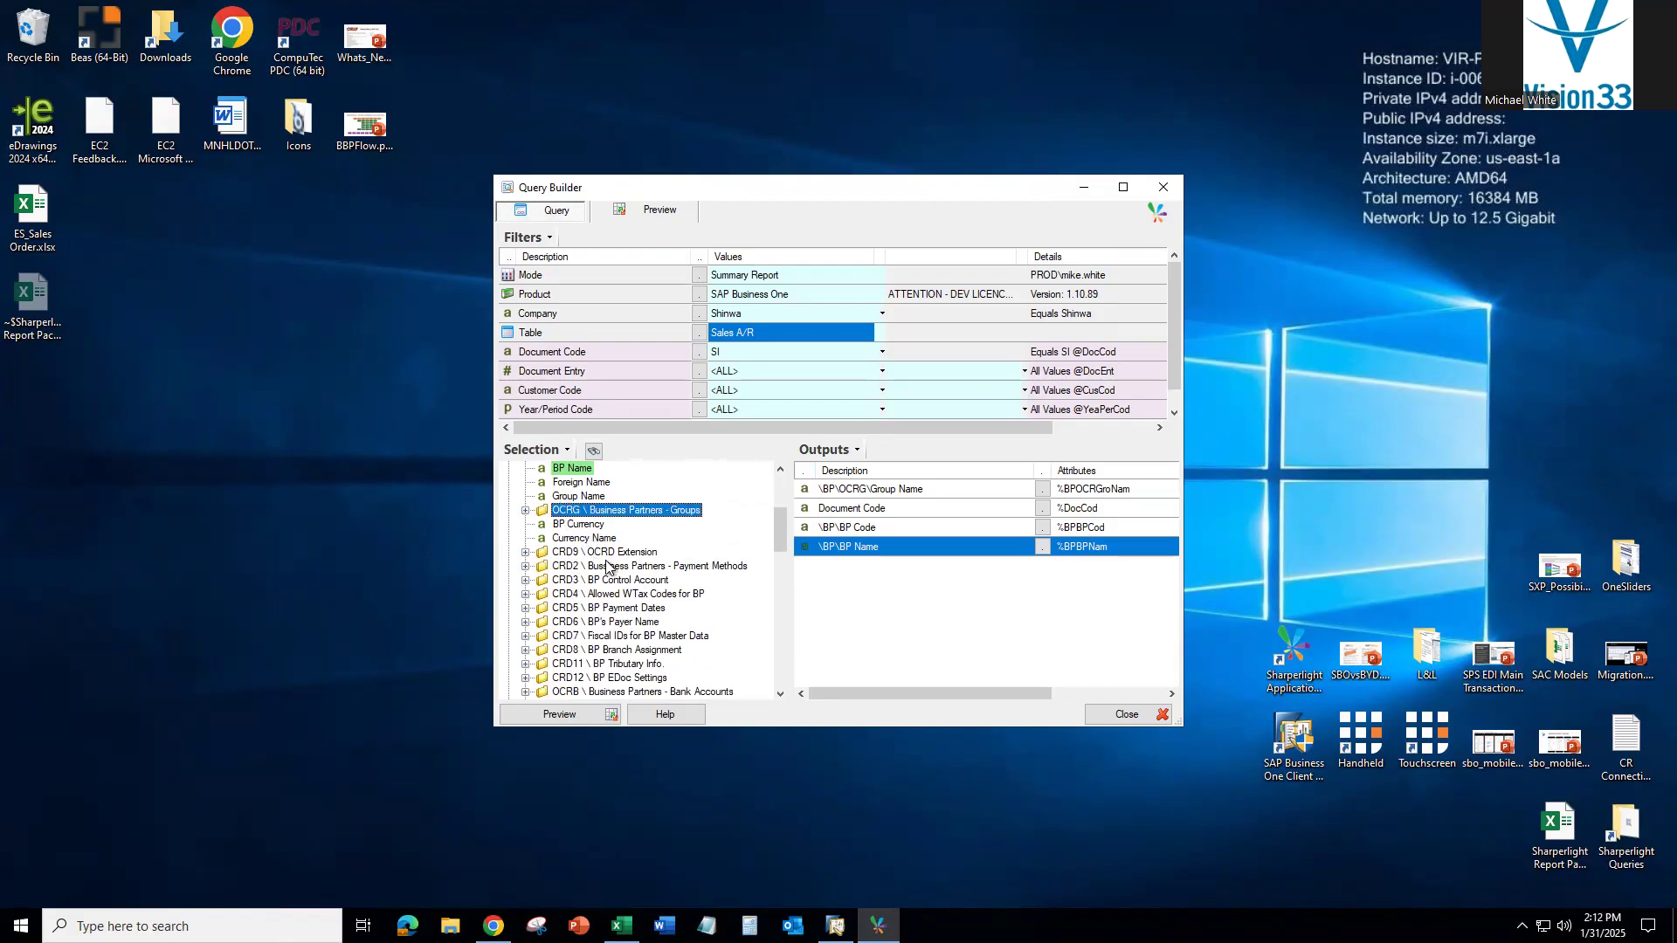
Add the Document Total field to the query outputs
scroll(608, 557, "up", 3)
scroll(611, 555, "up", 1)
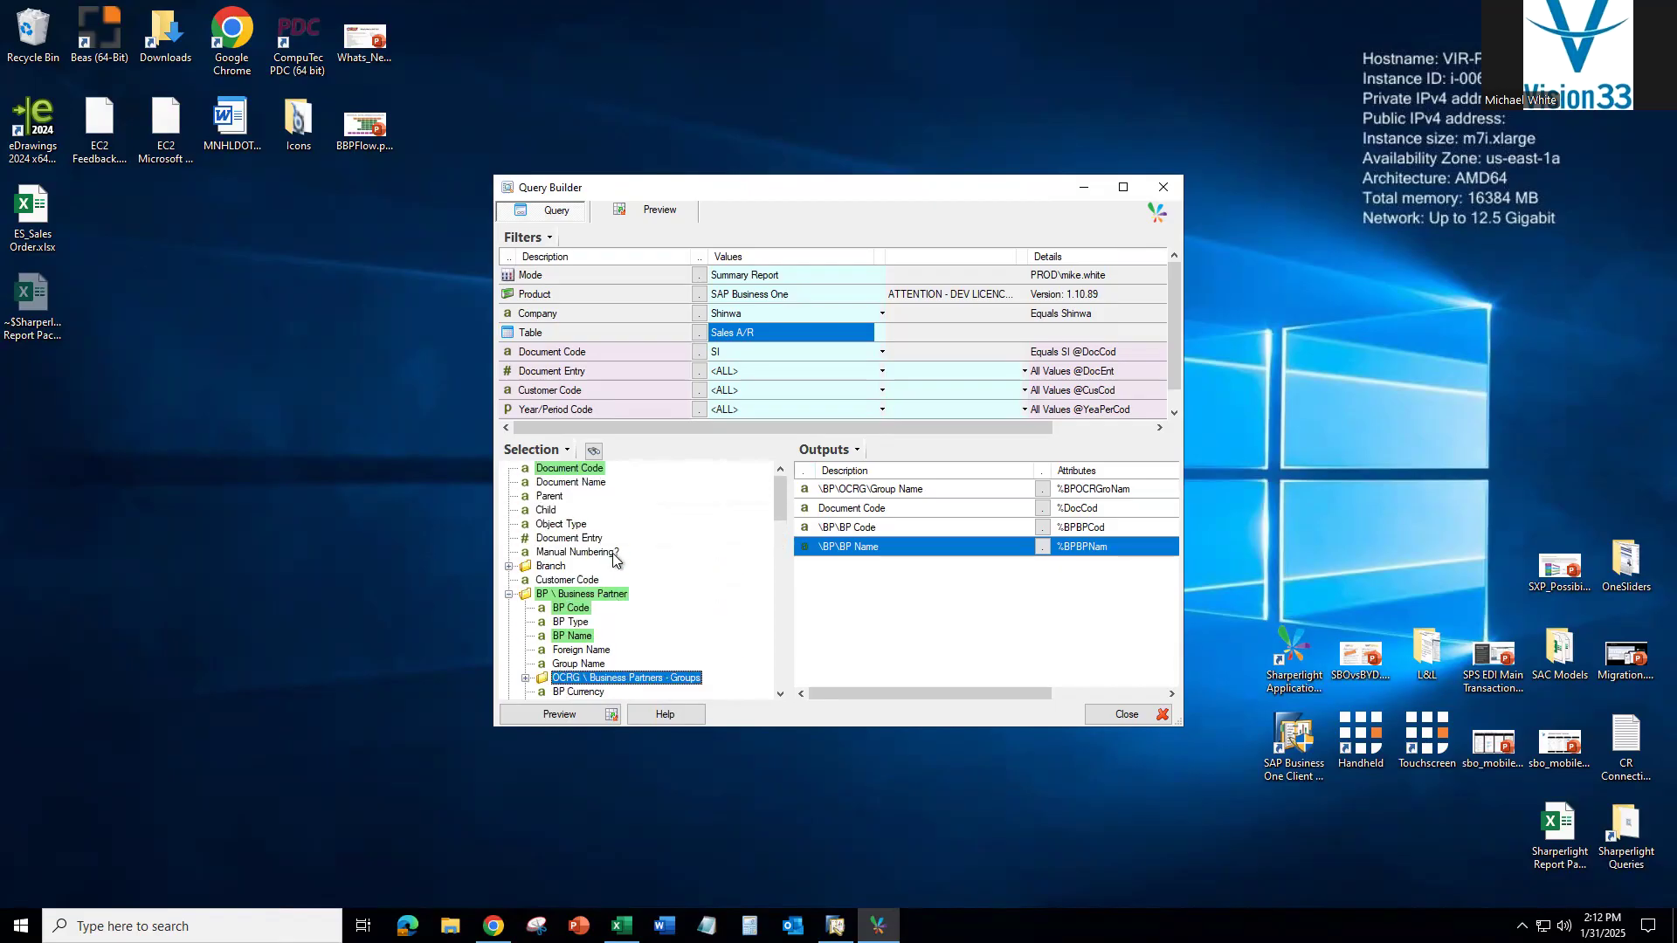
scroll(616, 578, "down", 4)
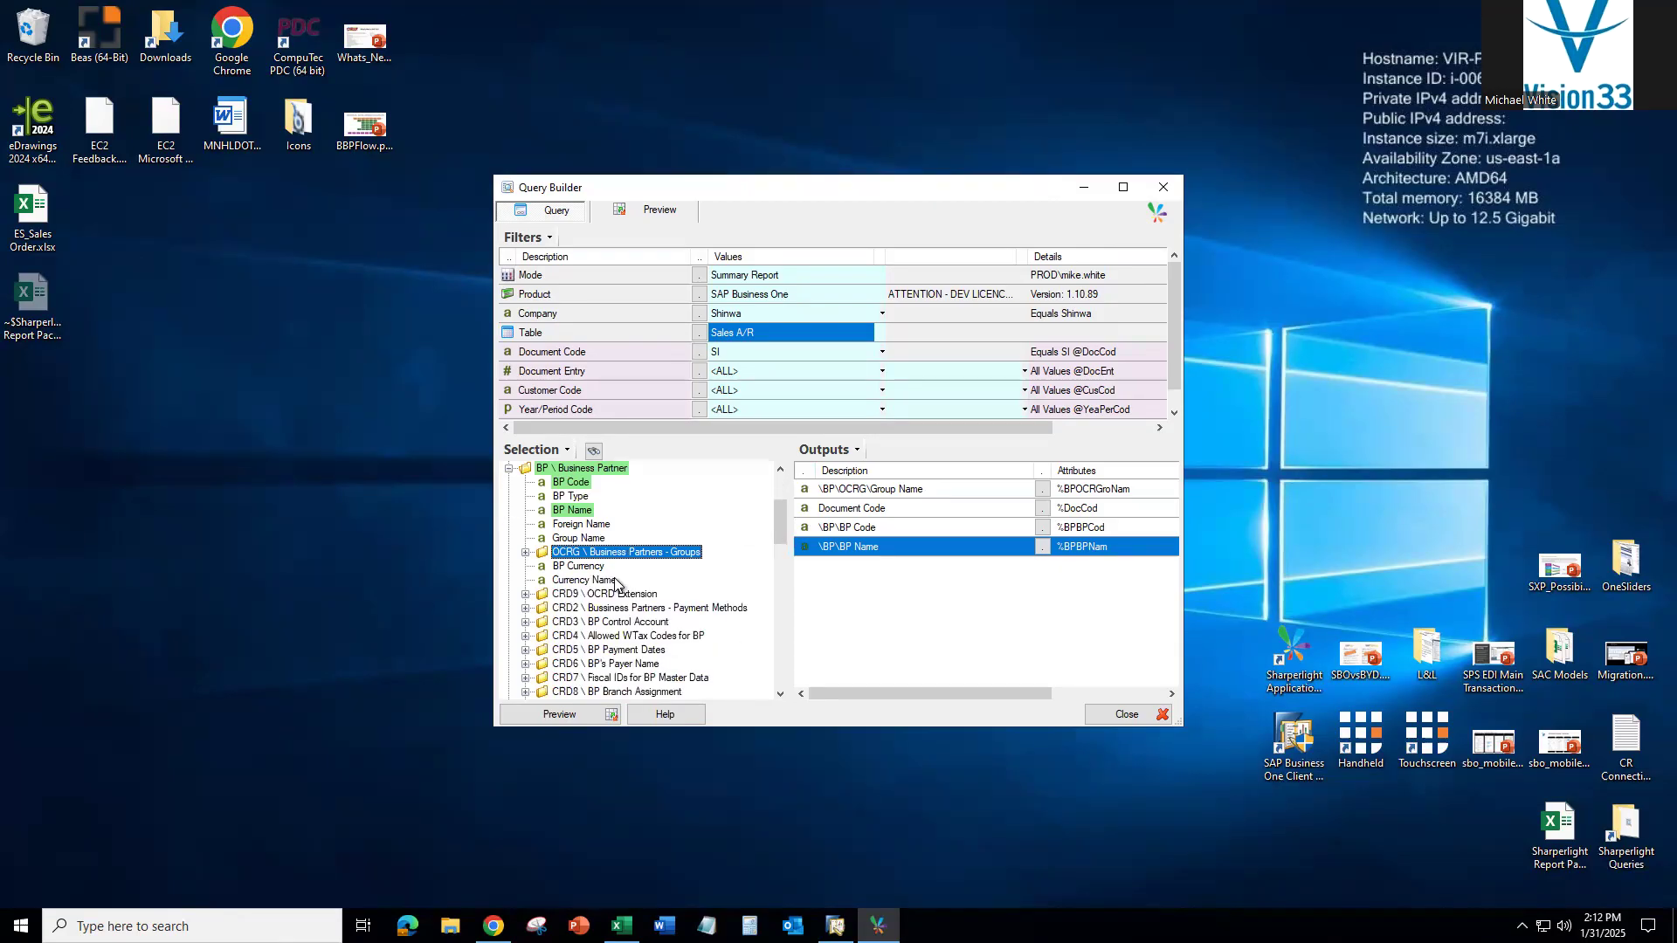
scroll(666, 622, "down", 4)
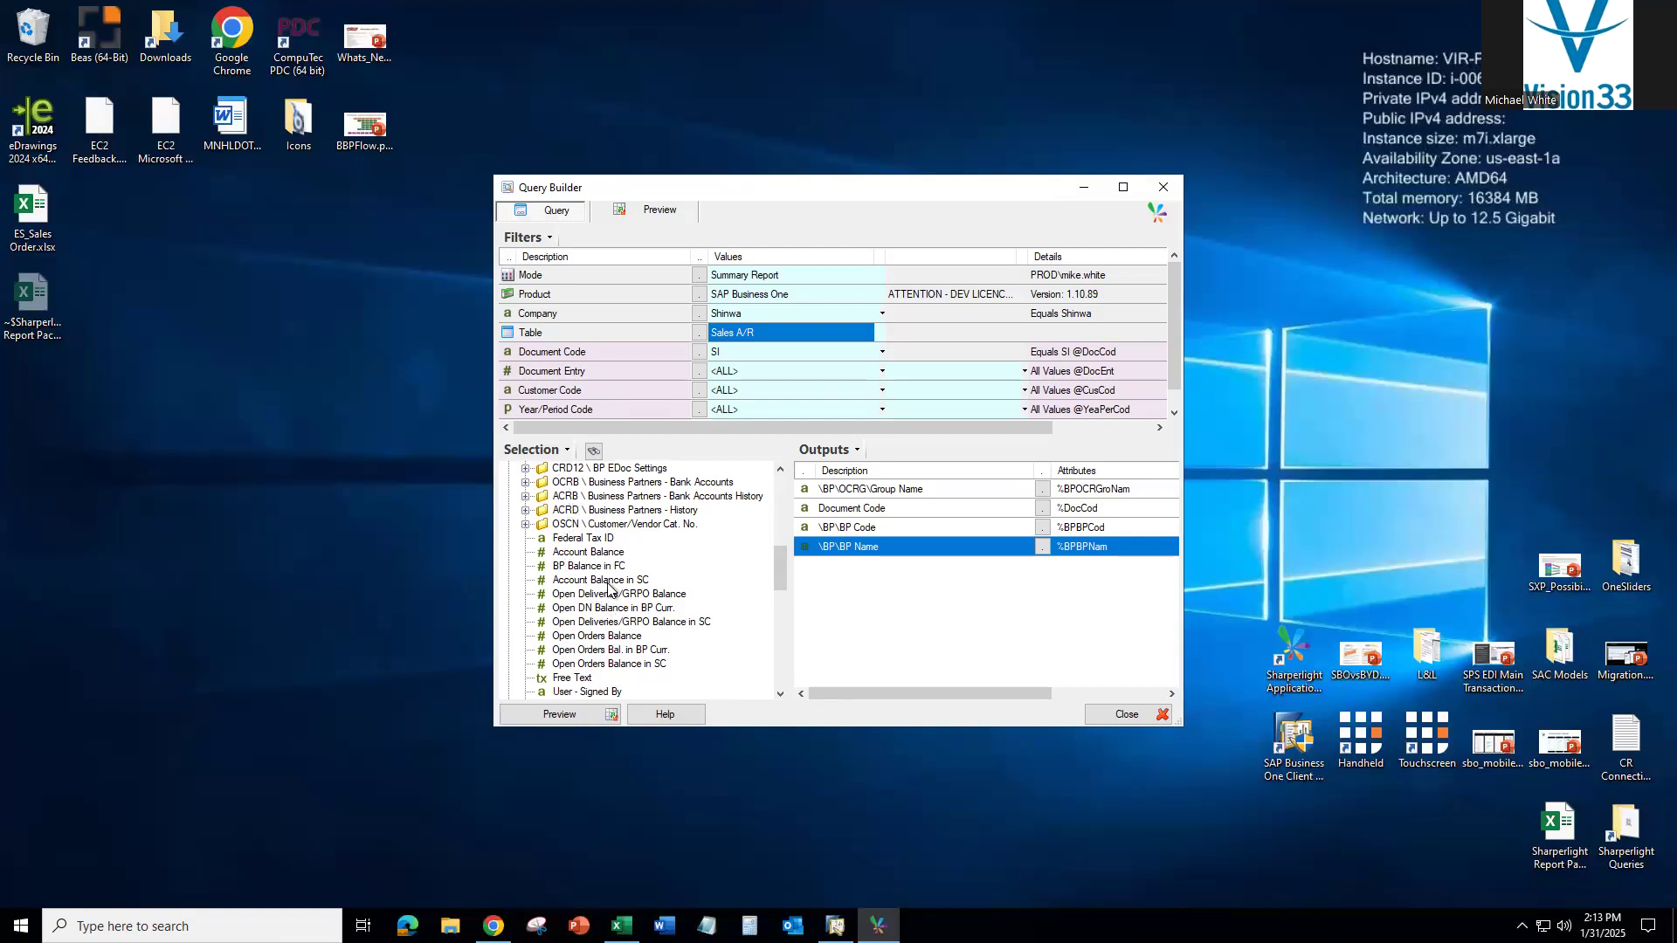
scroll(636, 602, "down", 5)
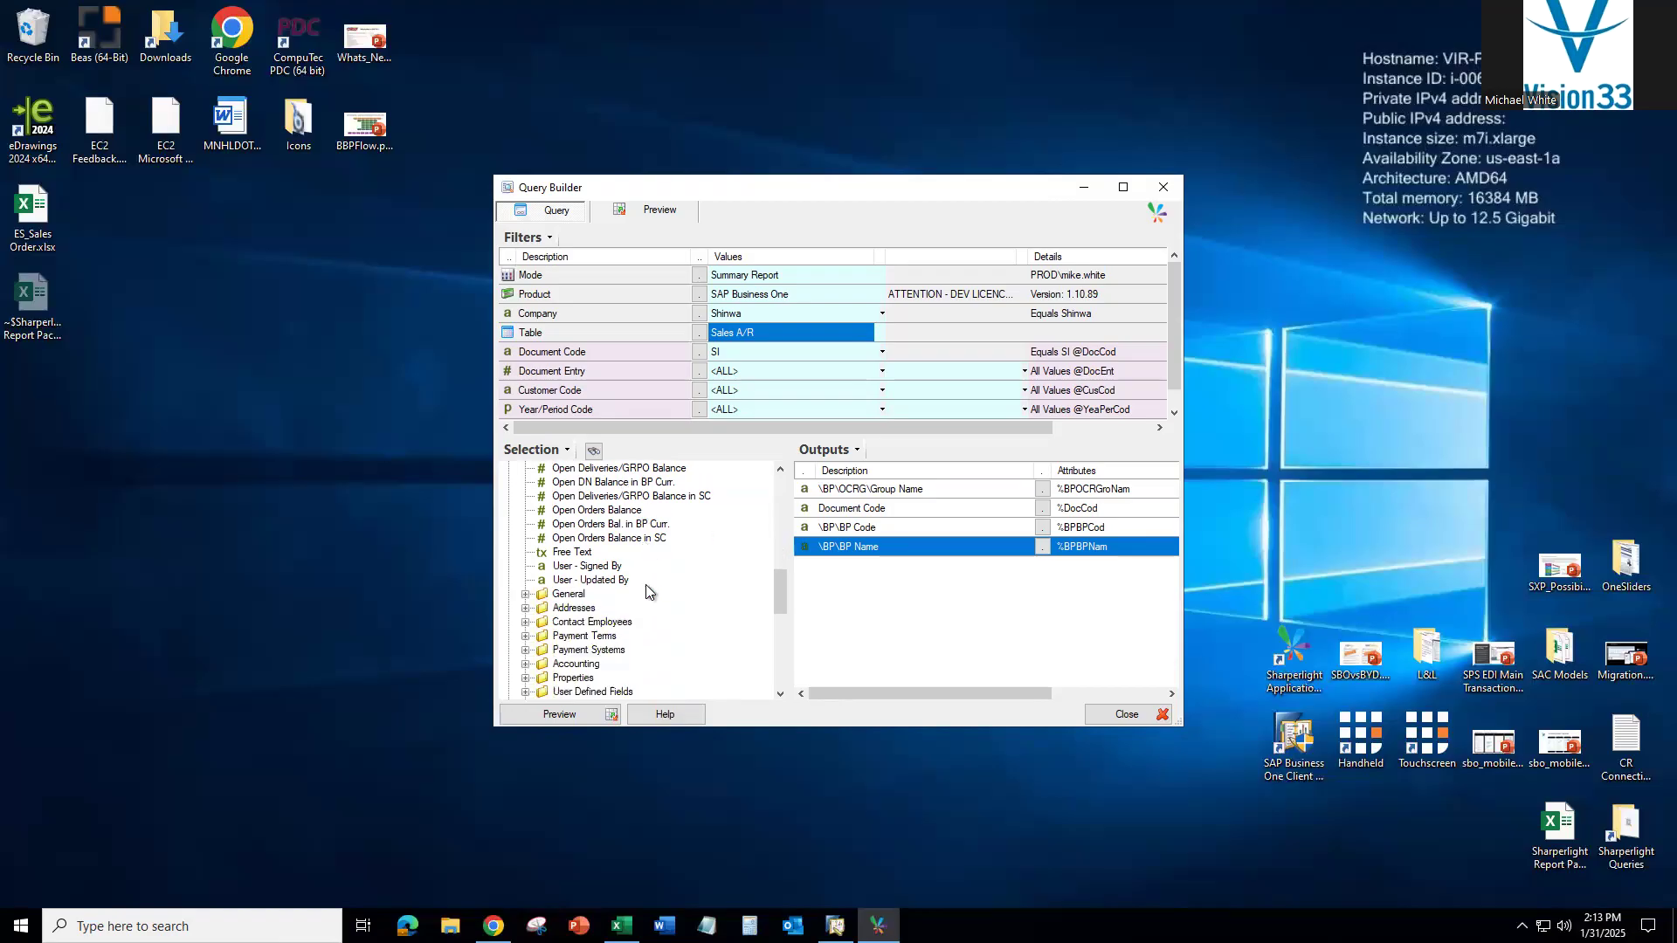
scroll(650, 588, "down", 4)
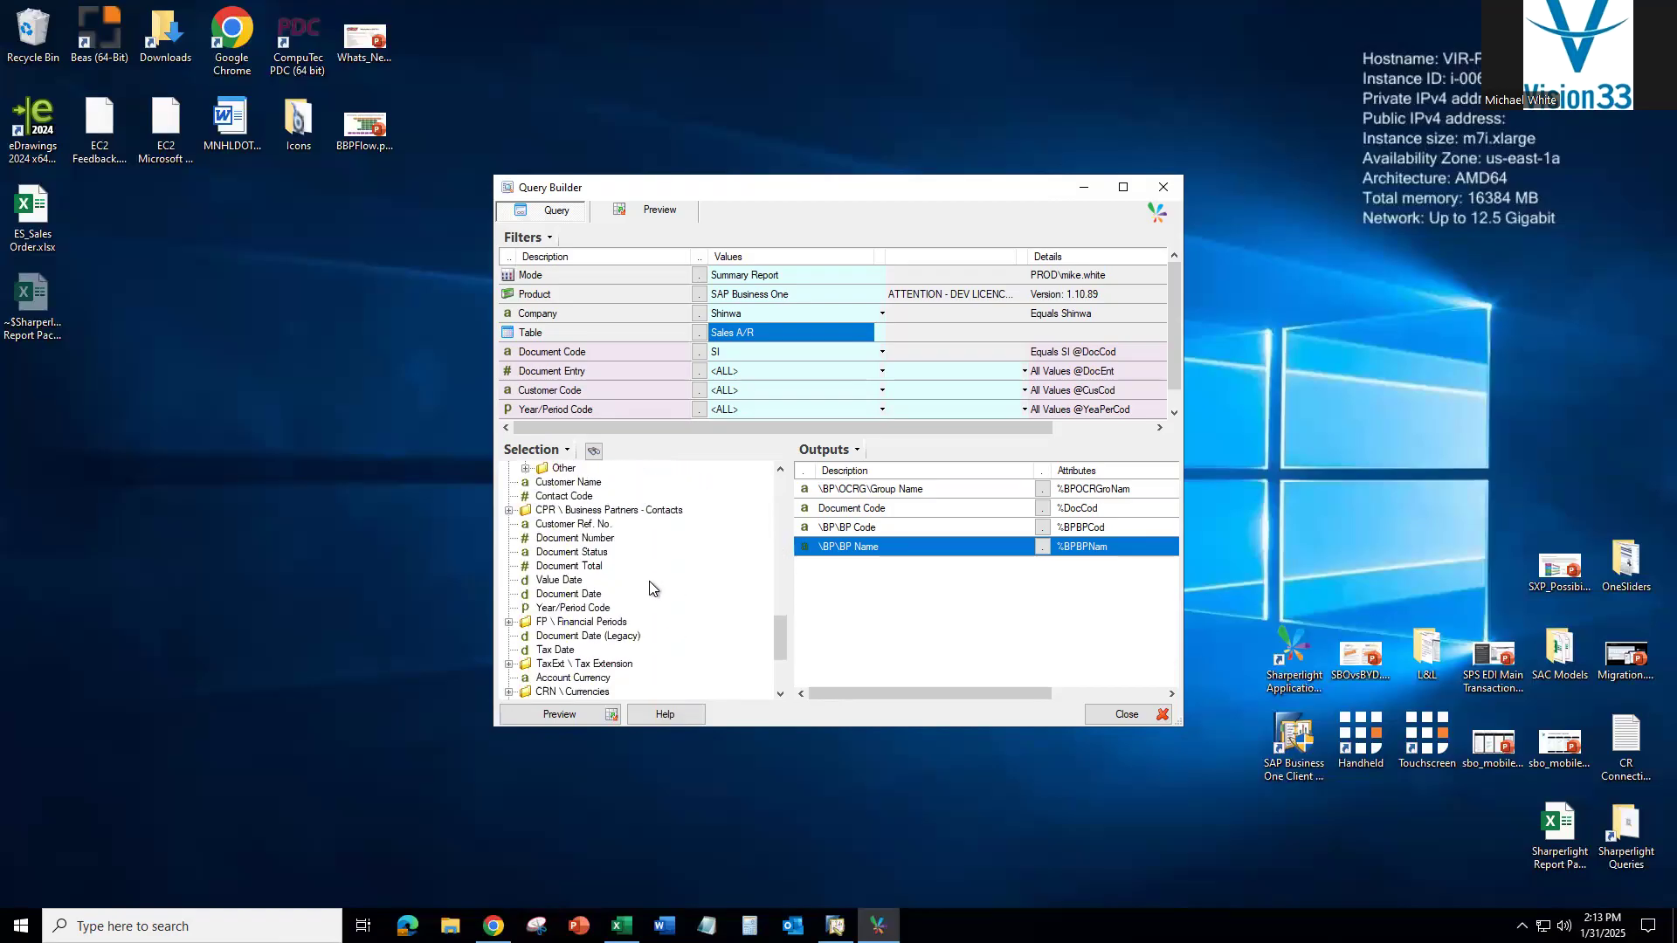
double_click(600, 567)
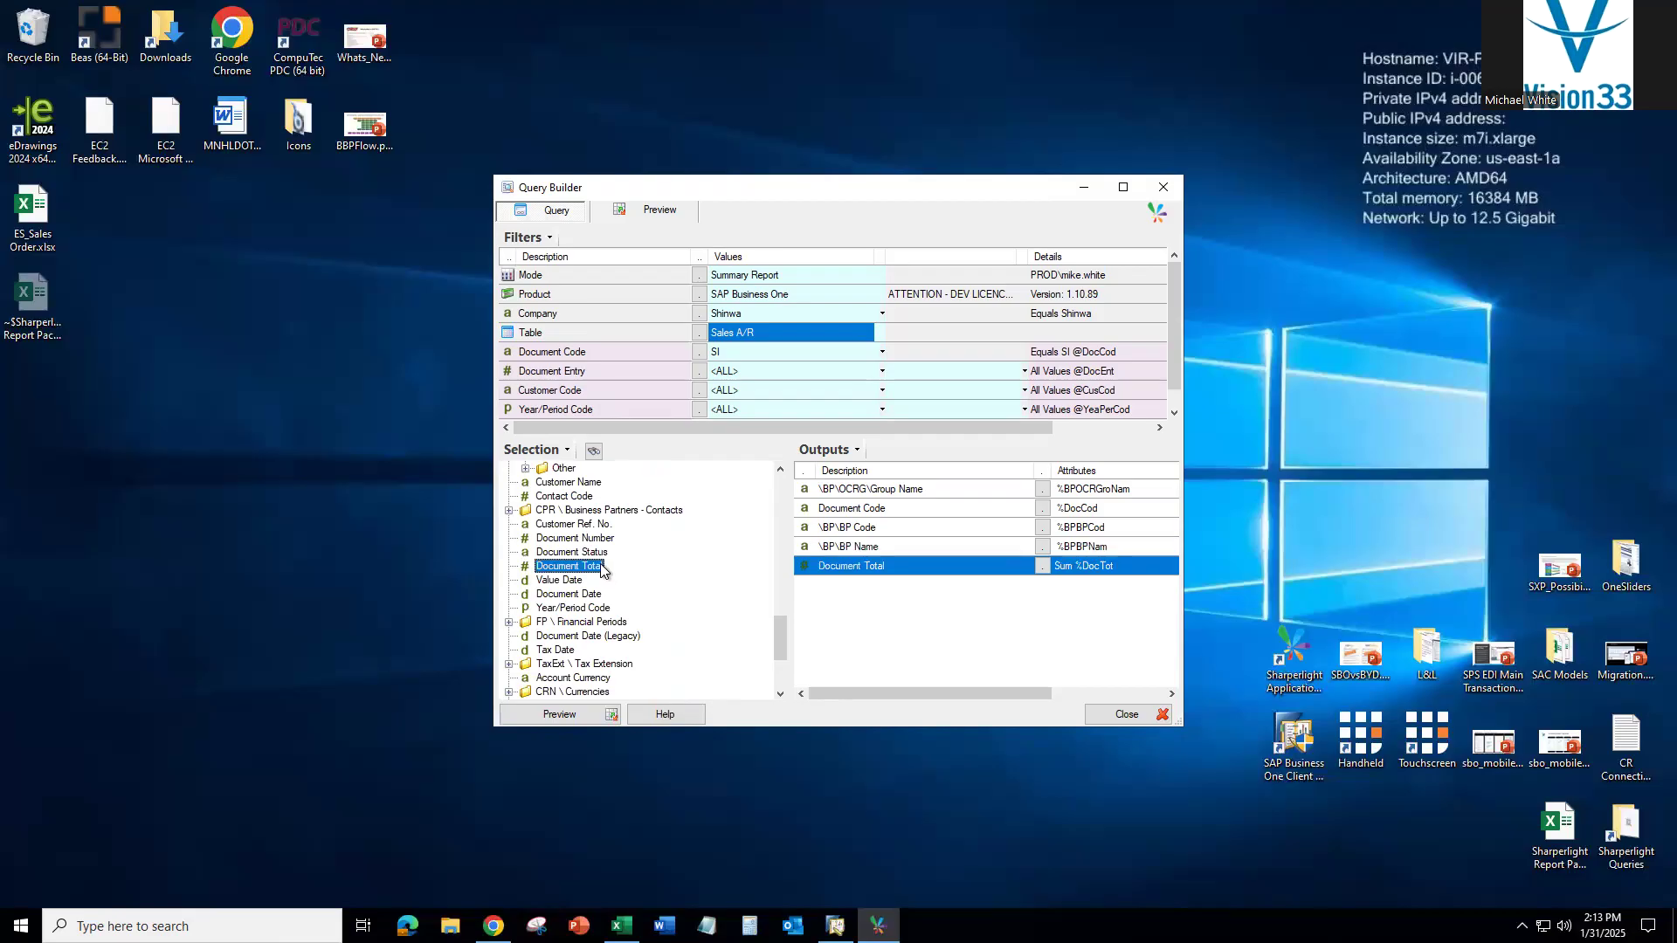
Preview the Sales A/R query results by customer group and return to the query definition
left_click(566, 715)
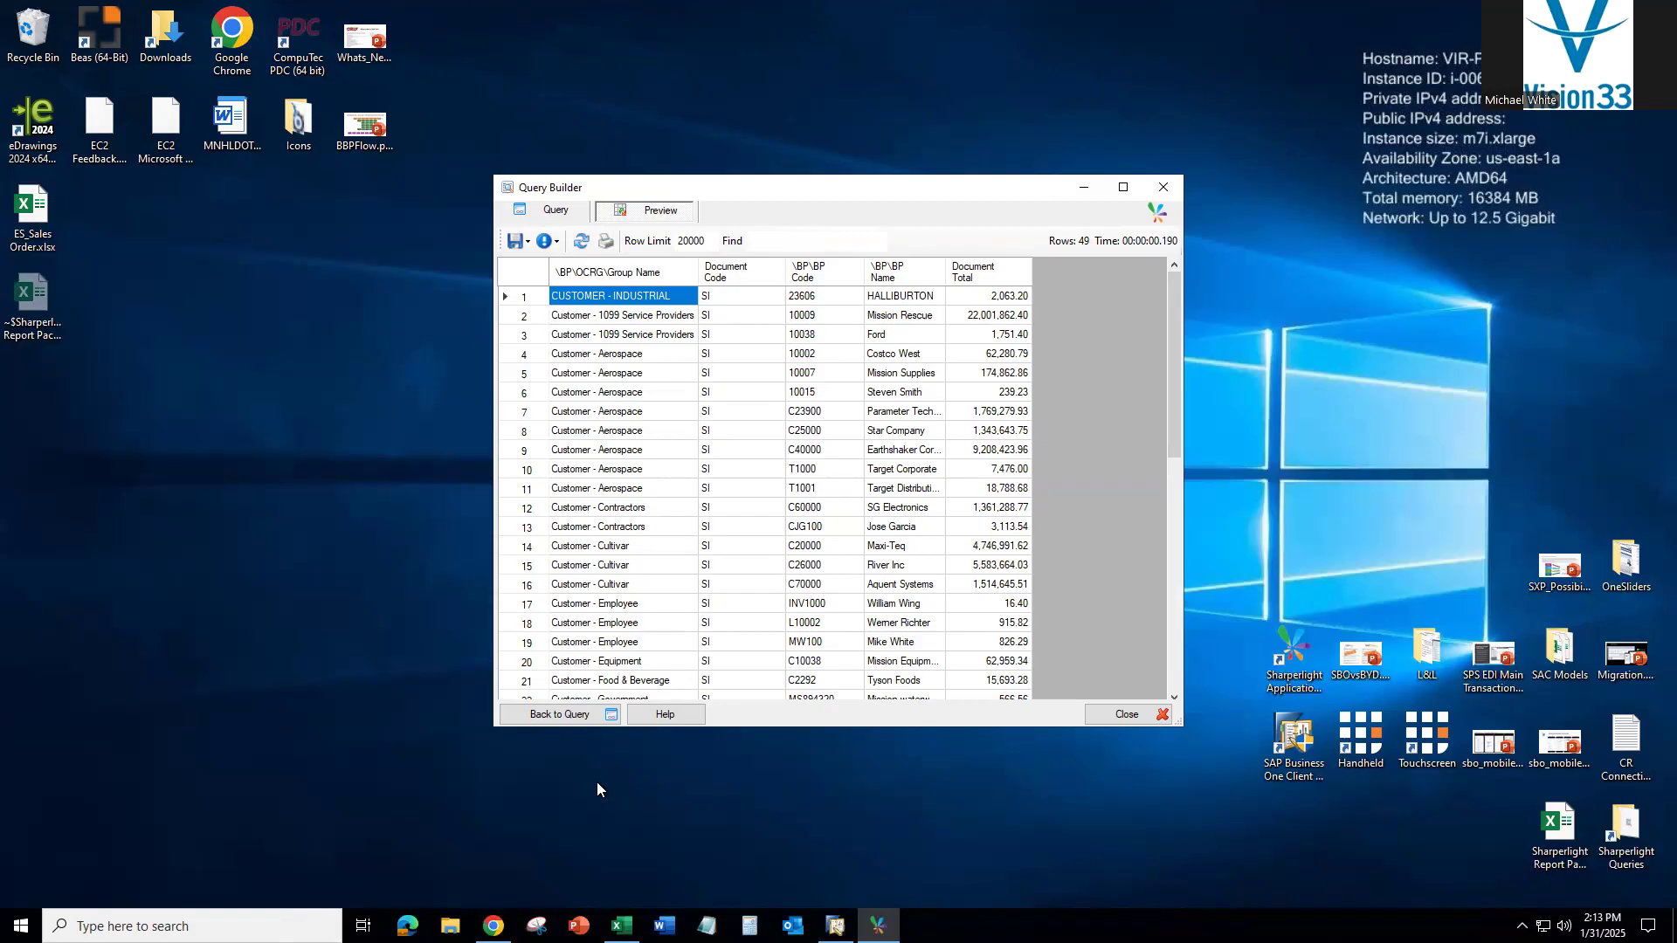
left_click(569, 714)
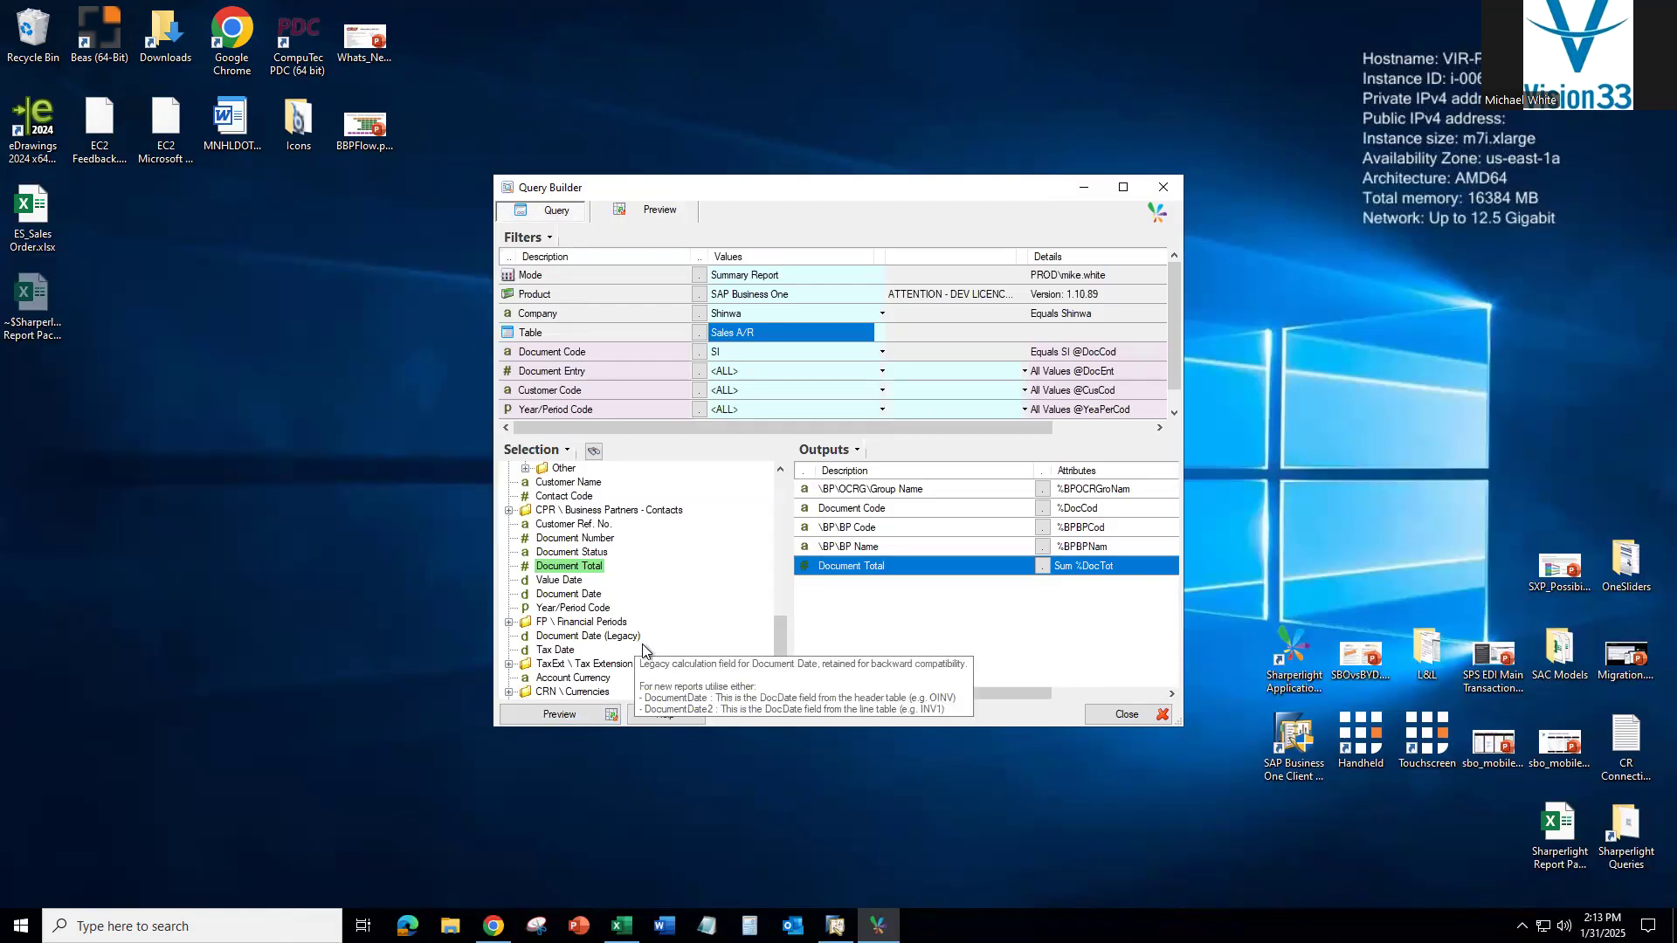
left_click_drag(773, 641, 786, 471)
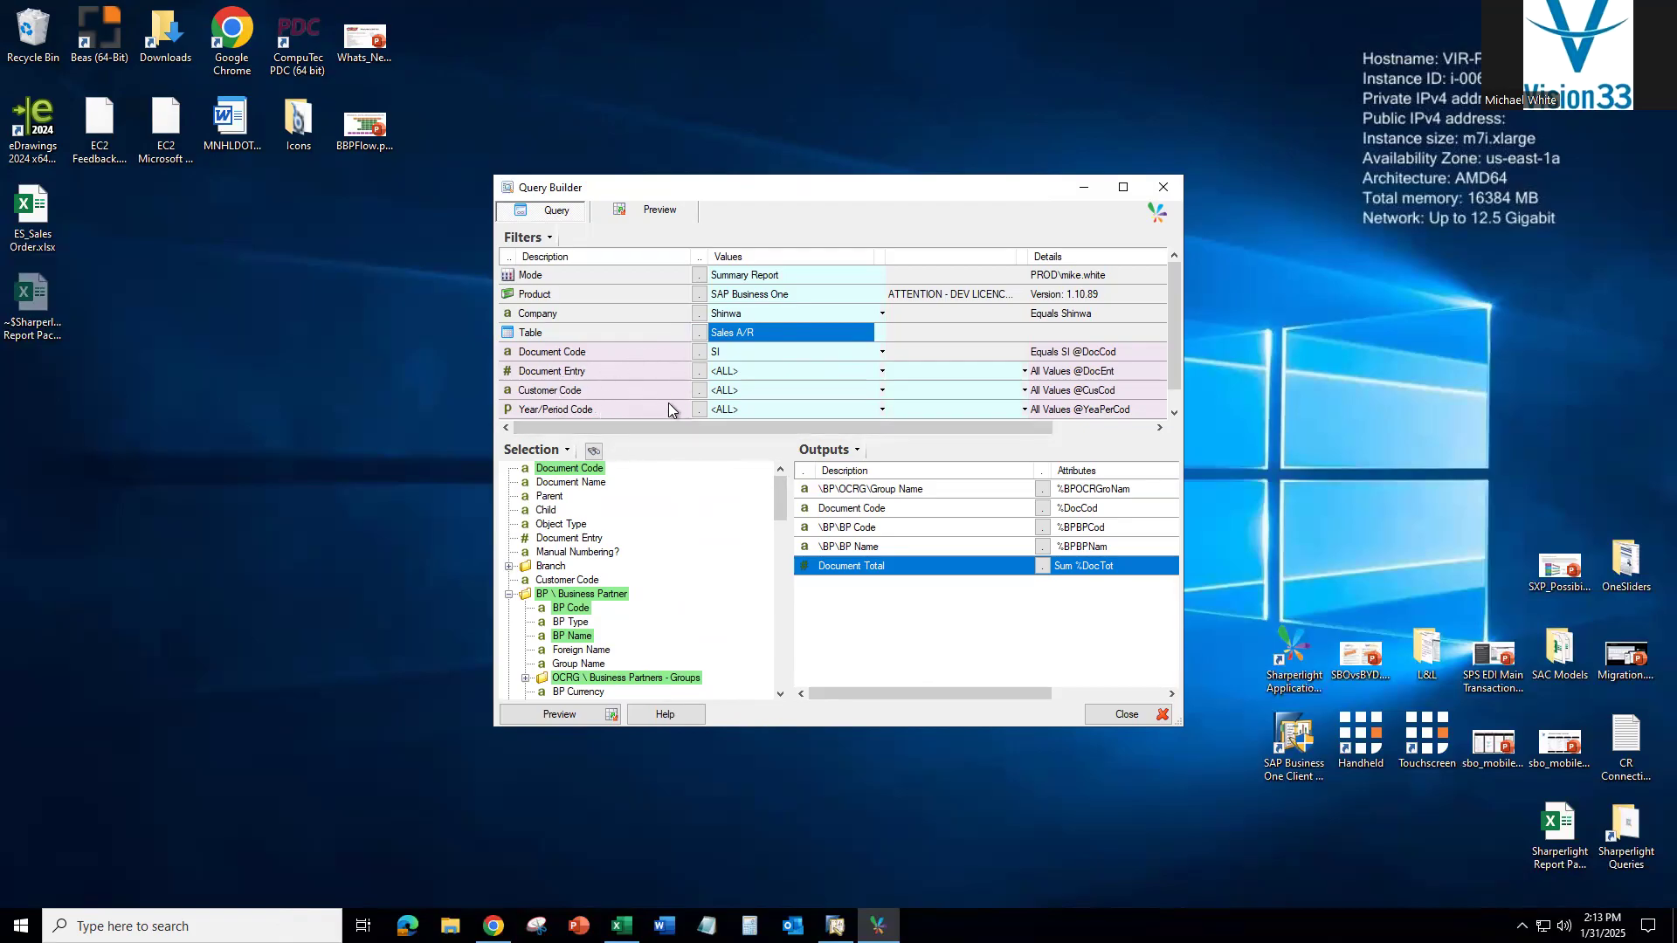
Switch the query's table to Purchasing A/P from the Purchasing - A/P folder and view its remaining filters
double_click(866, 331)
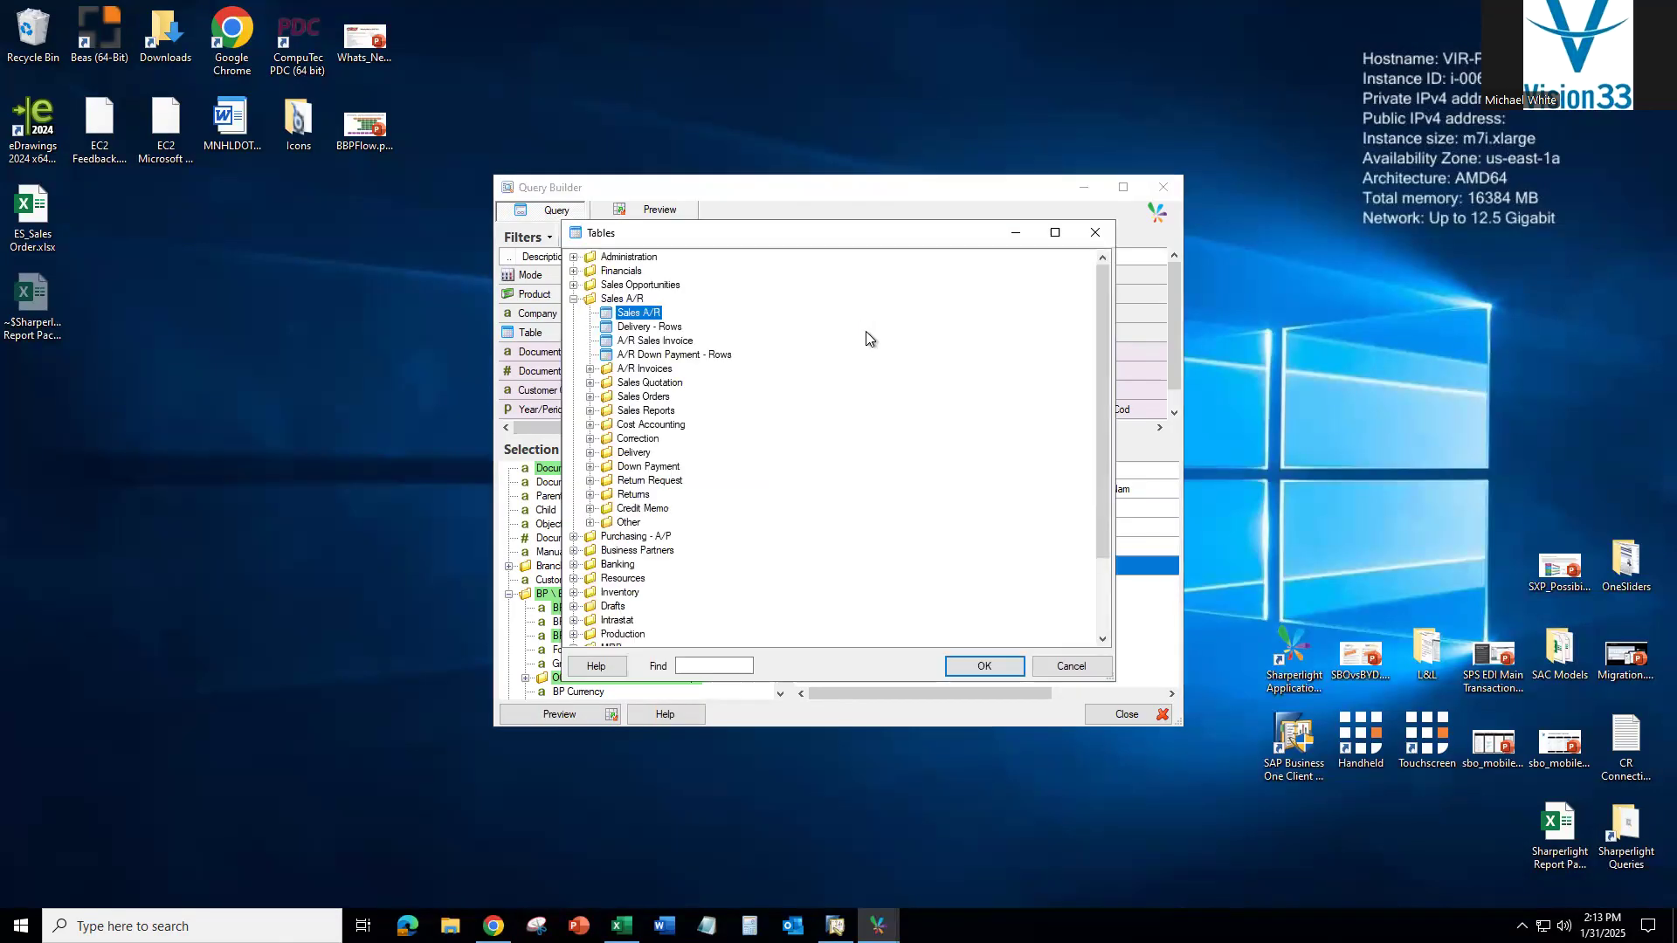
left_click(572, 299)
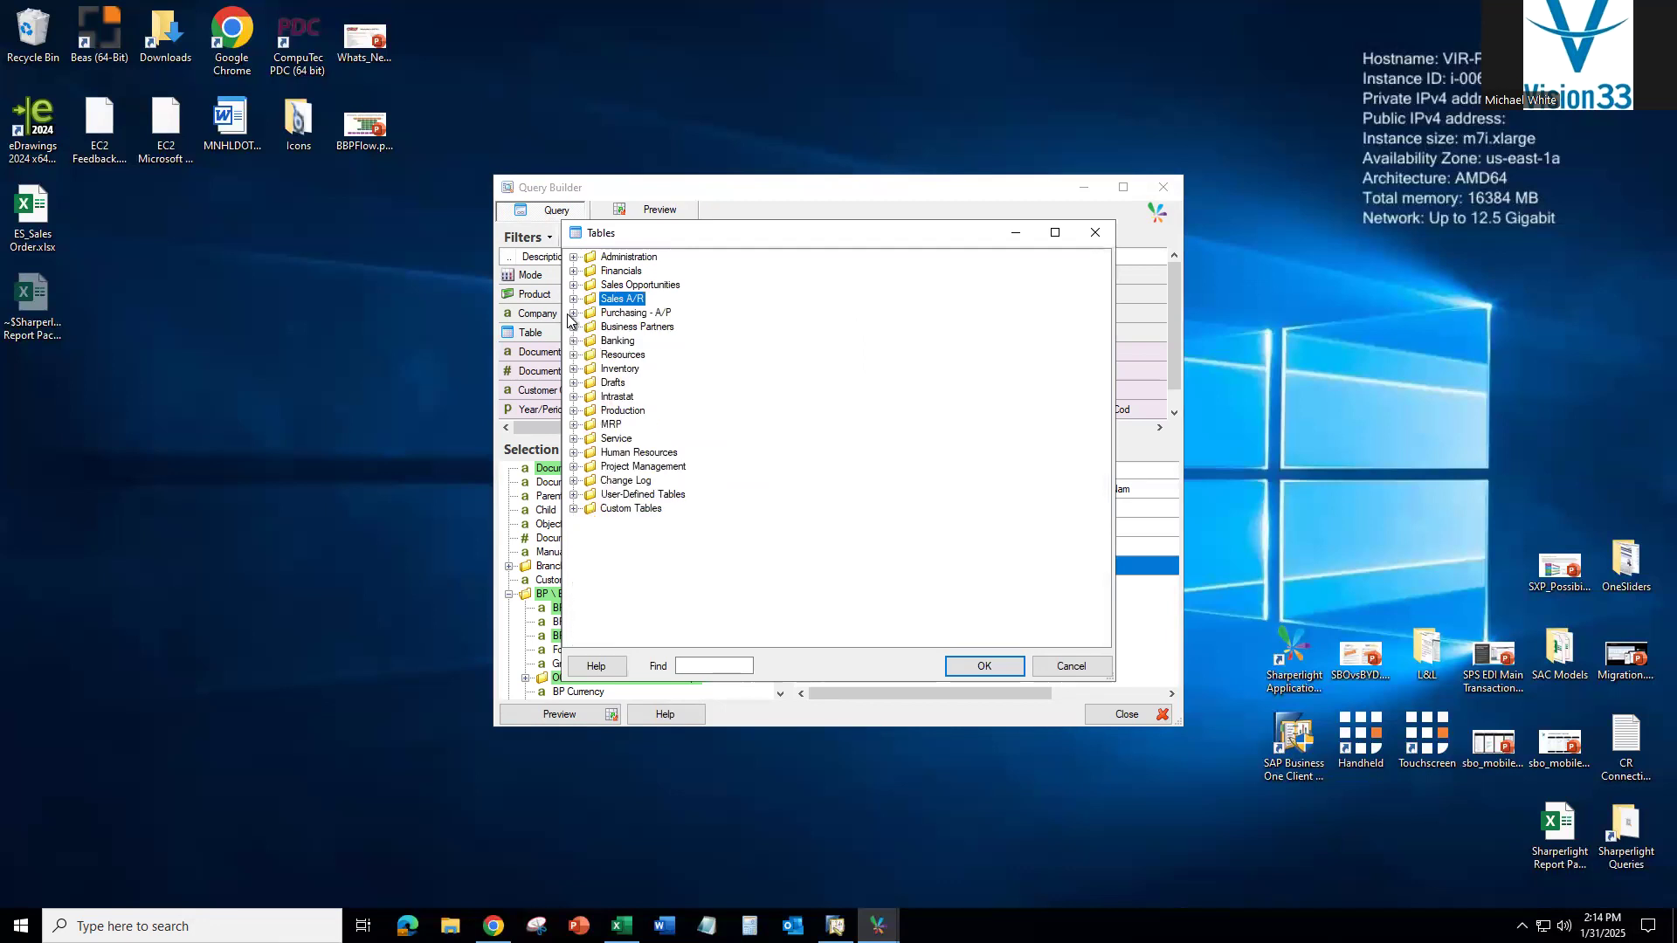
left_click(573, 312)
double_click(667, 326)
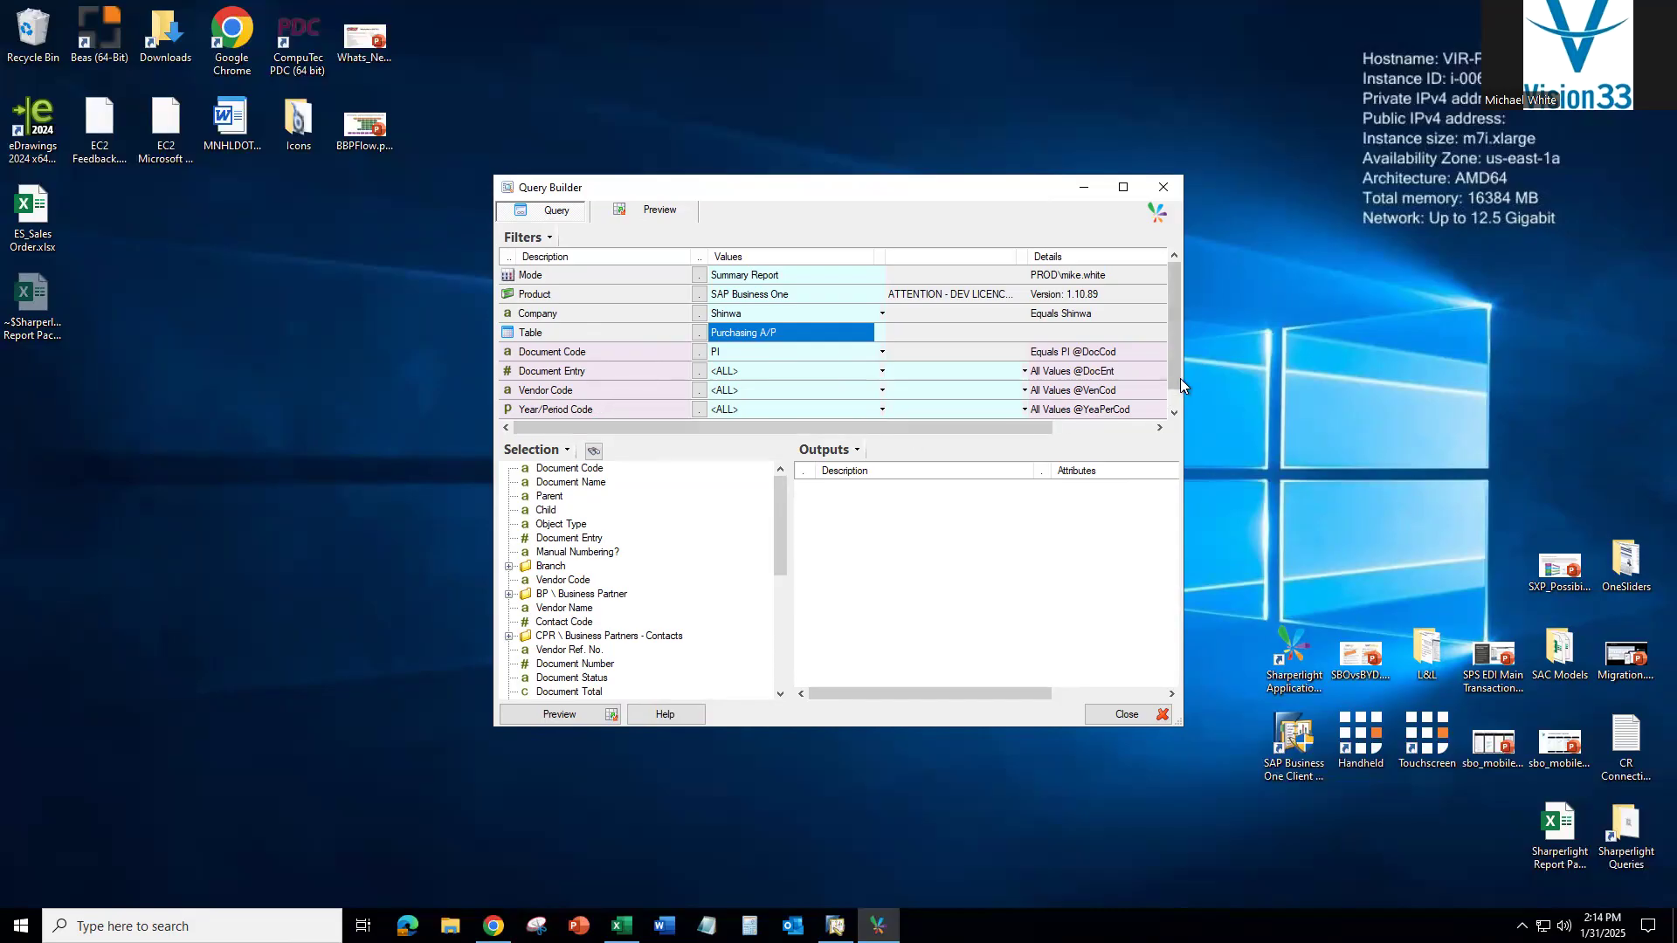
left_click_drag(1179, 382, 1181, 417)
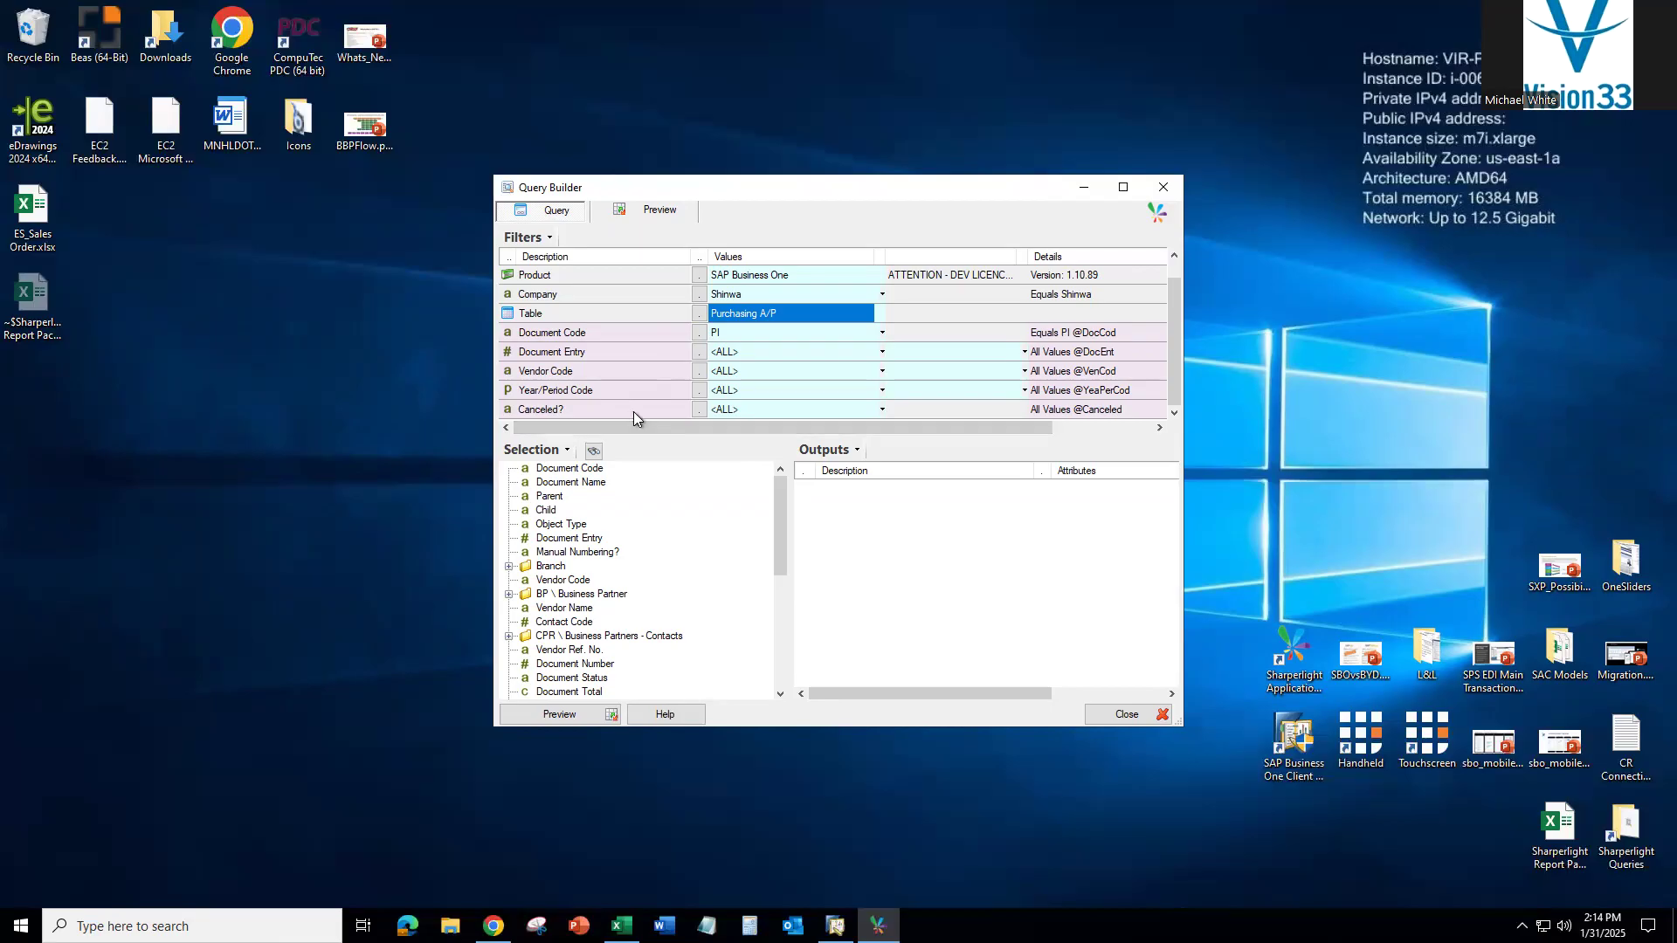
Switch the query's table back to Sales A/R from the Sales A/R folder
double_click(855, 313)
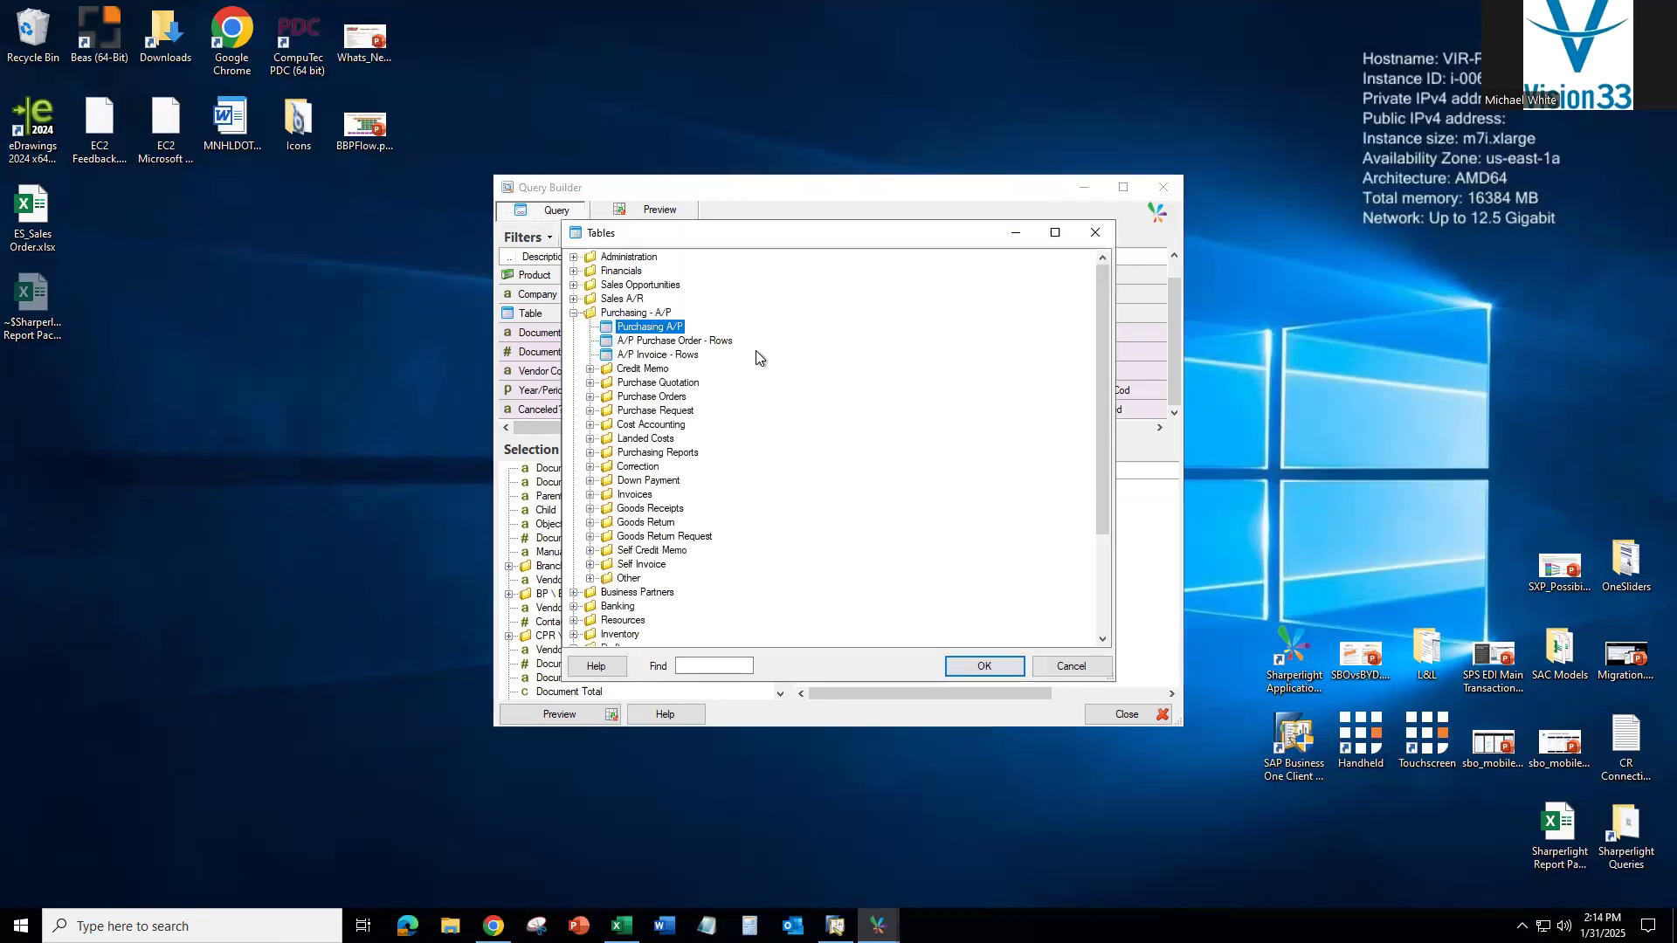
left_click(574, 299)
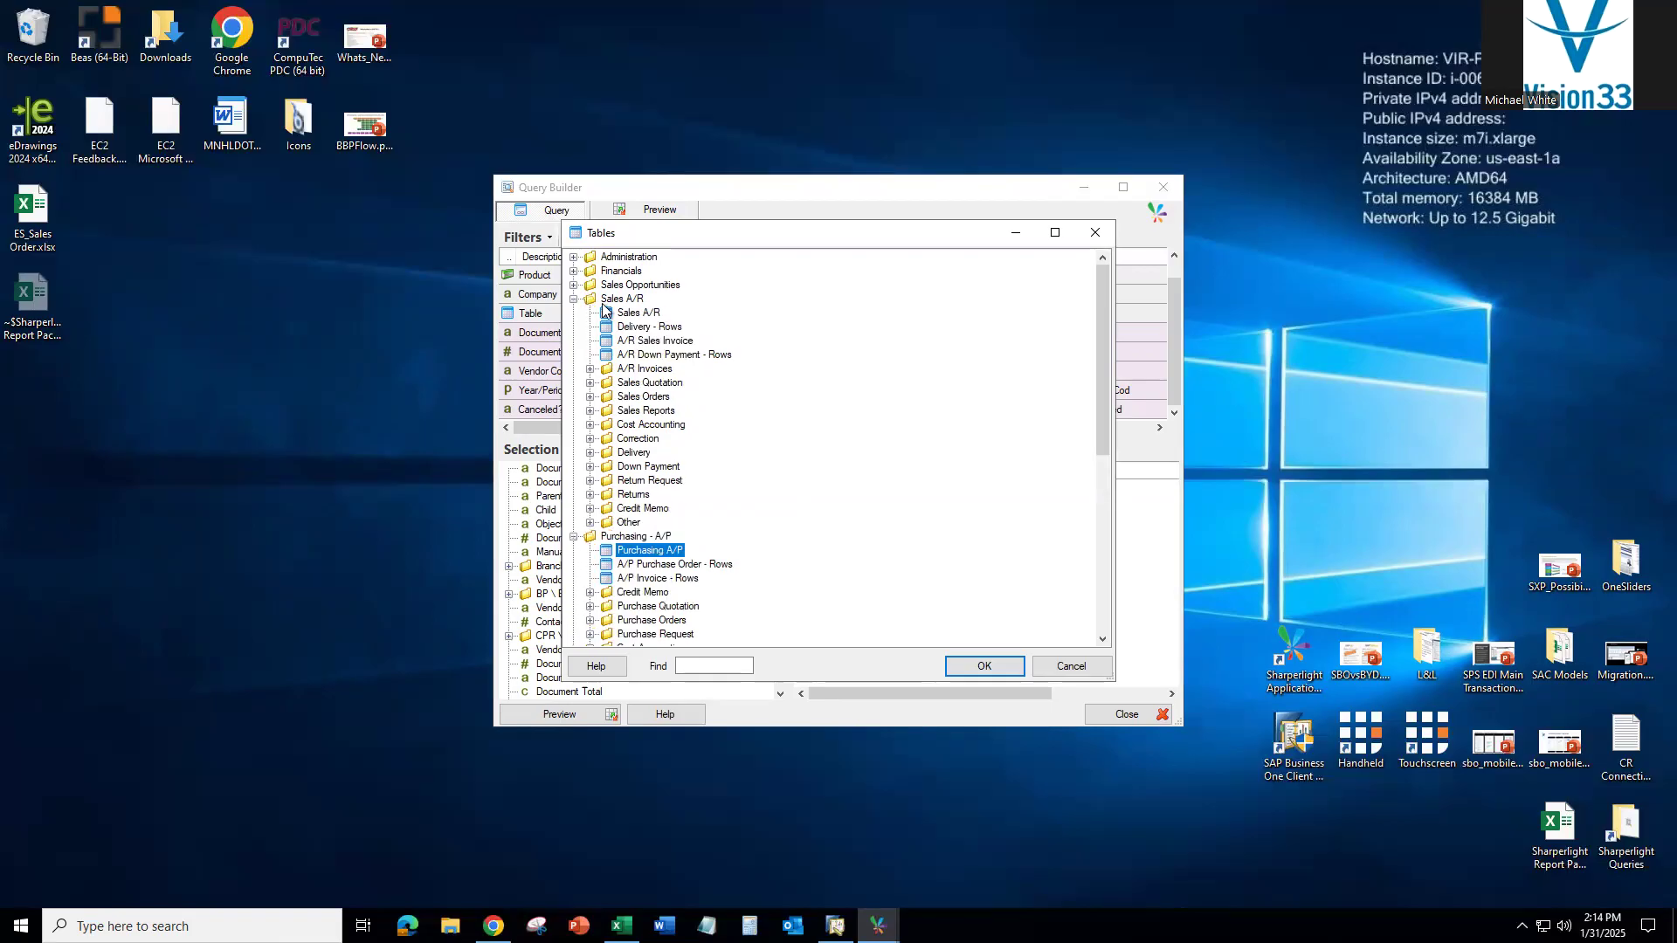
double_click(638, 313)
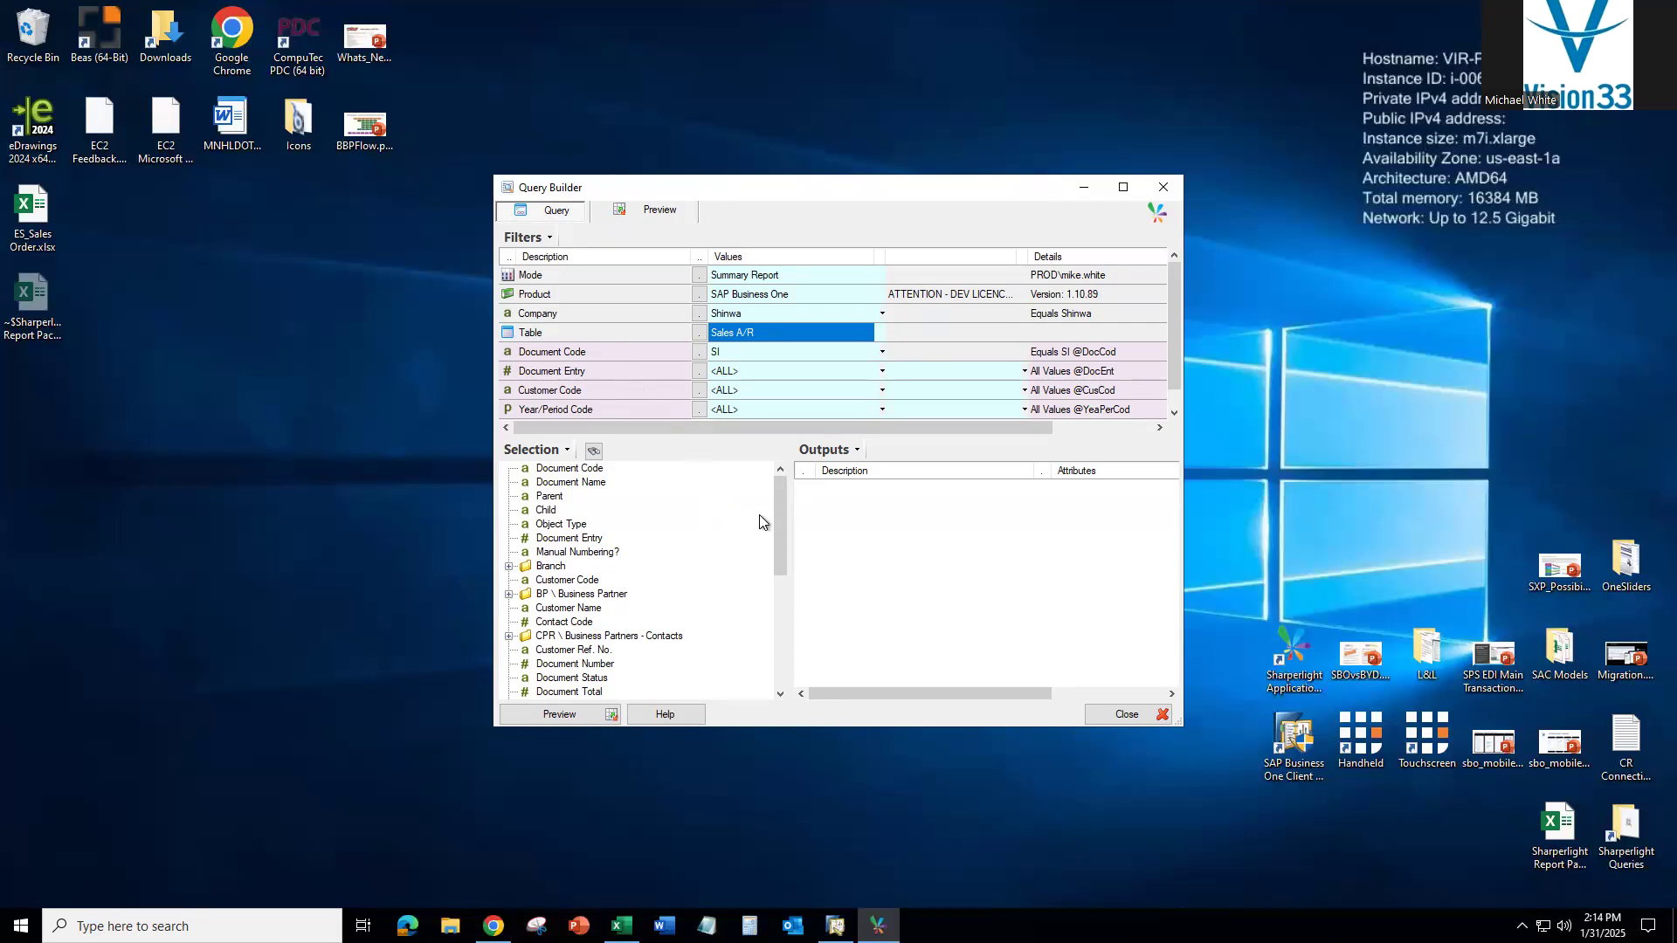
Search the available Sales A/R fields for "refer", review the matches, and clear the search
left_click_drag(778, 516, 808, 578)
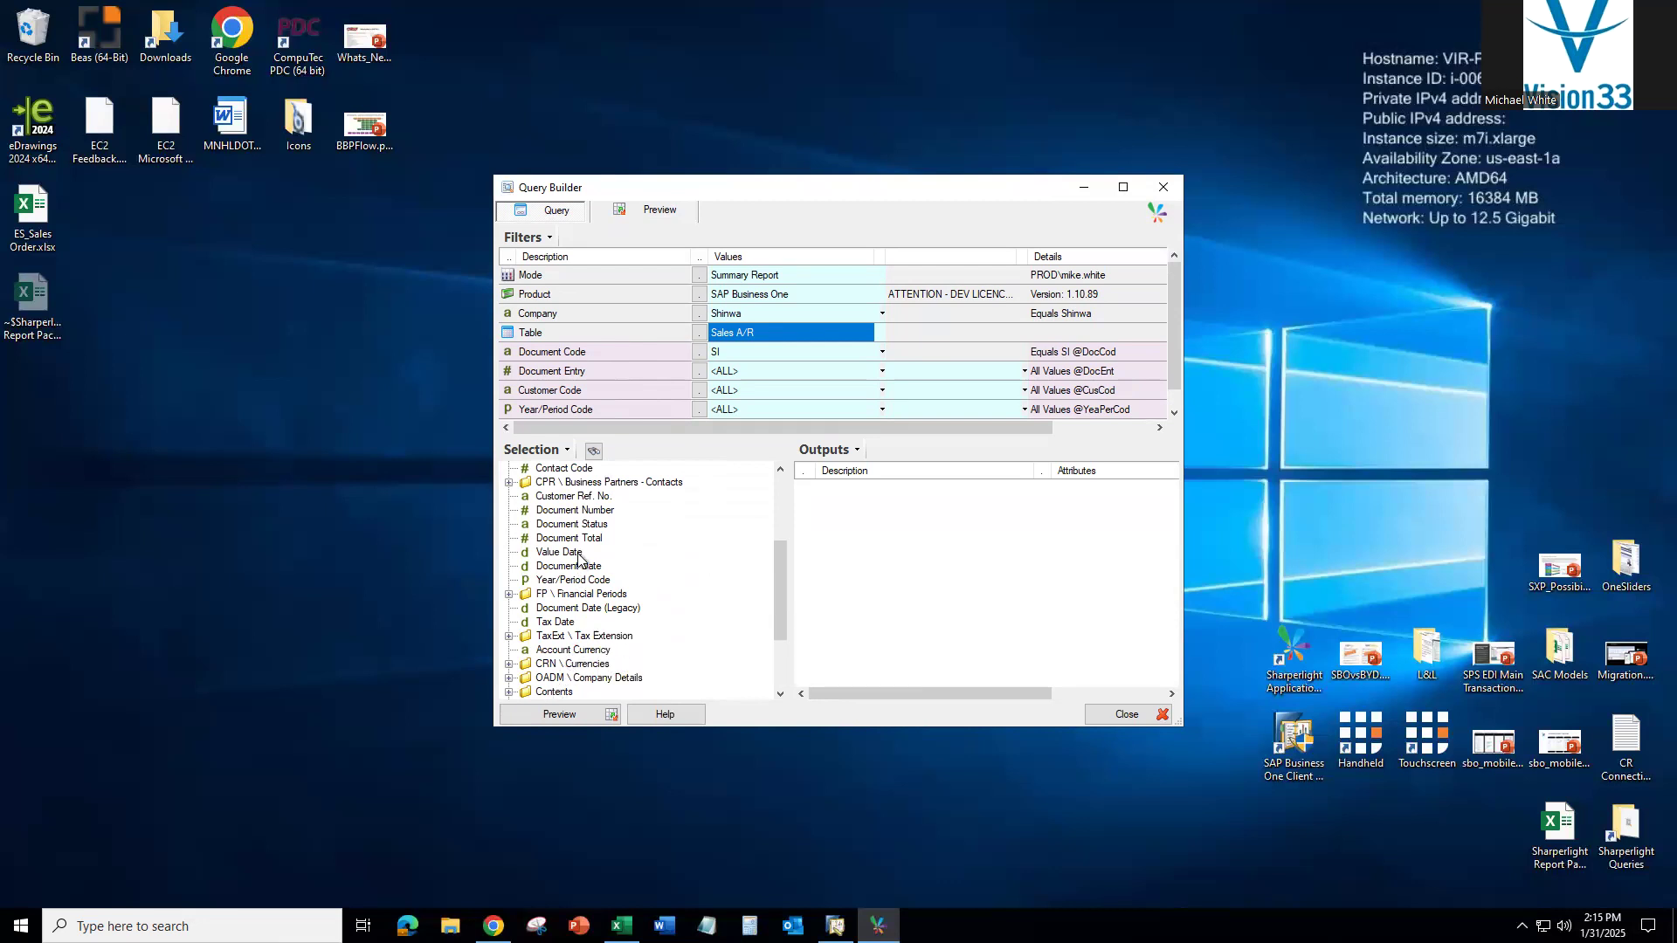
left_click(593, 450)
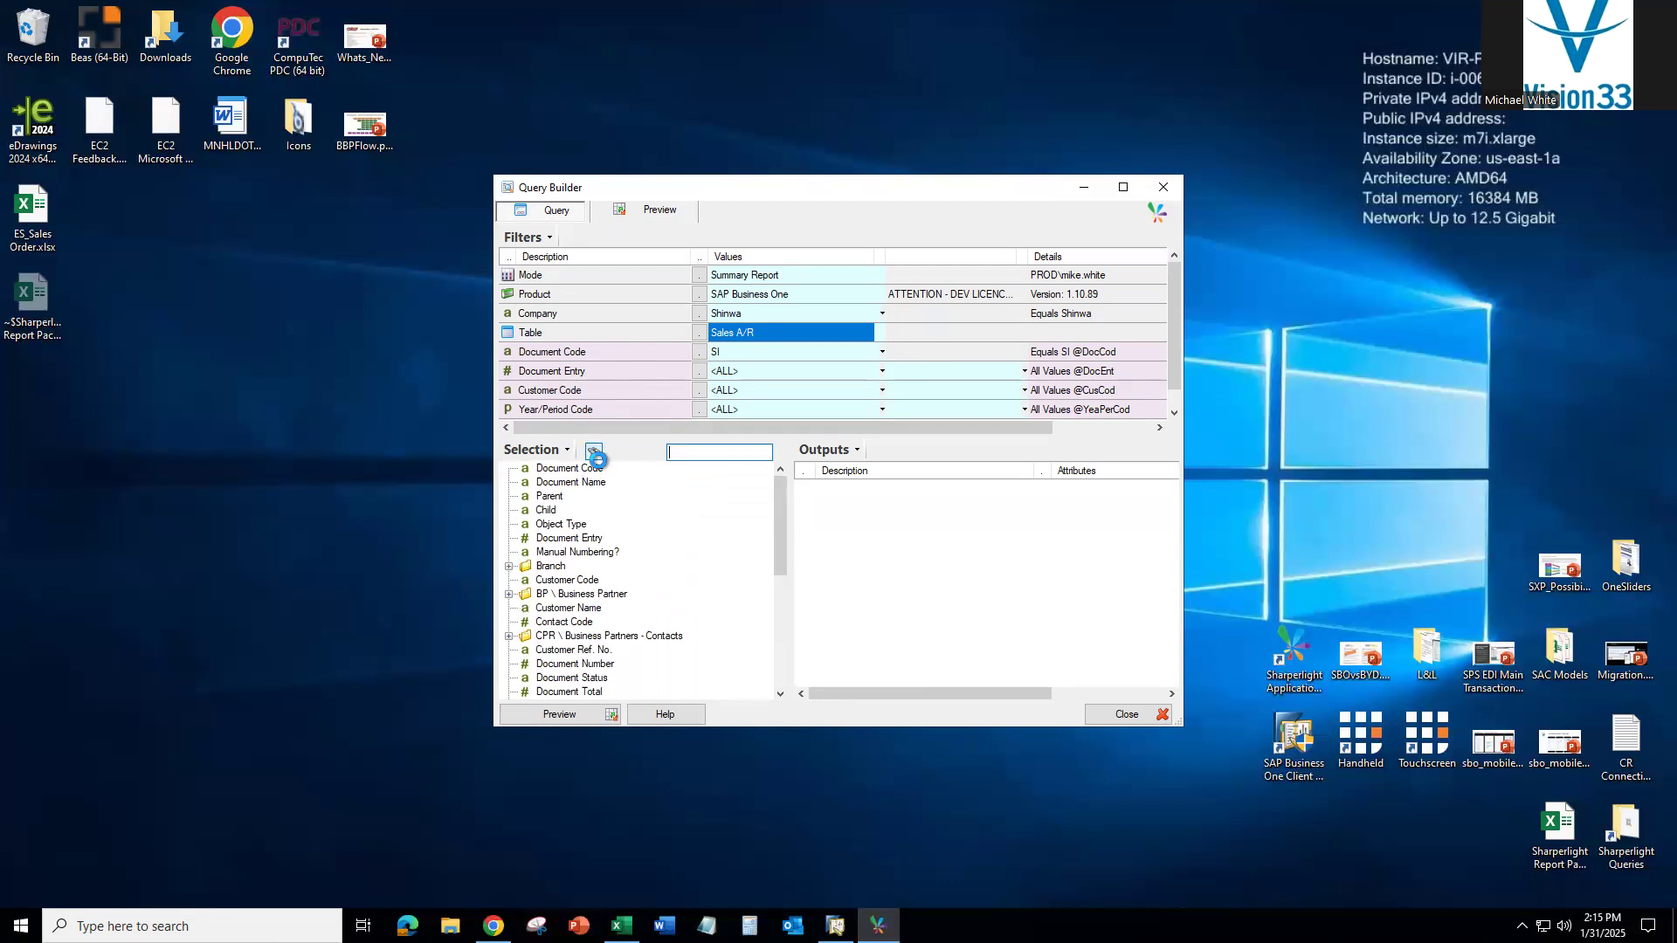
type("refer")
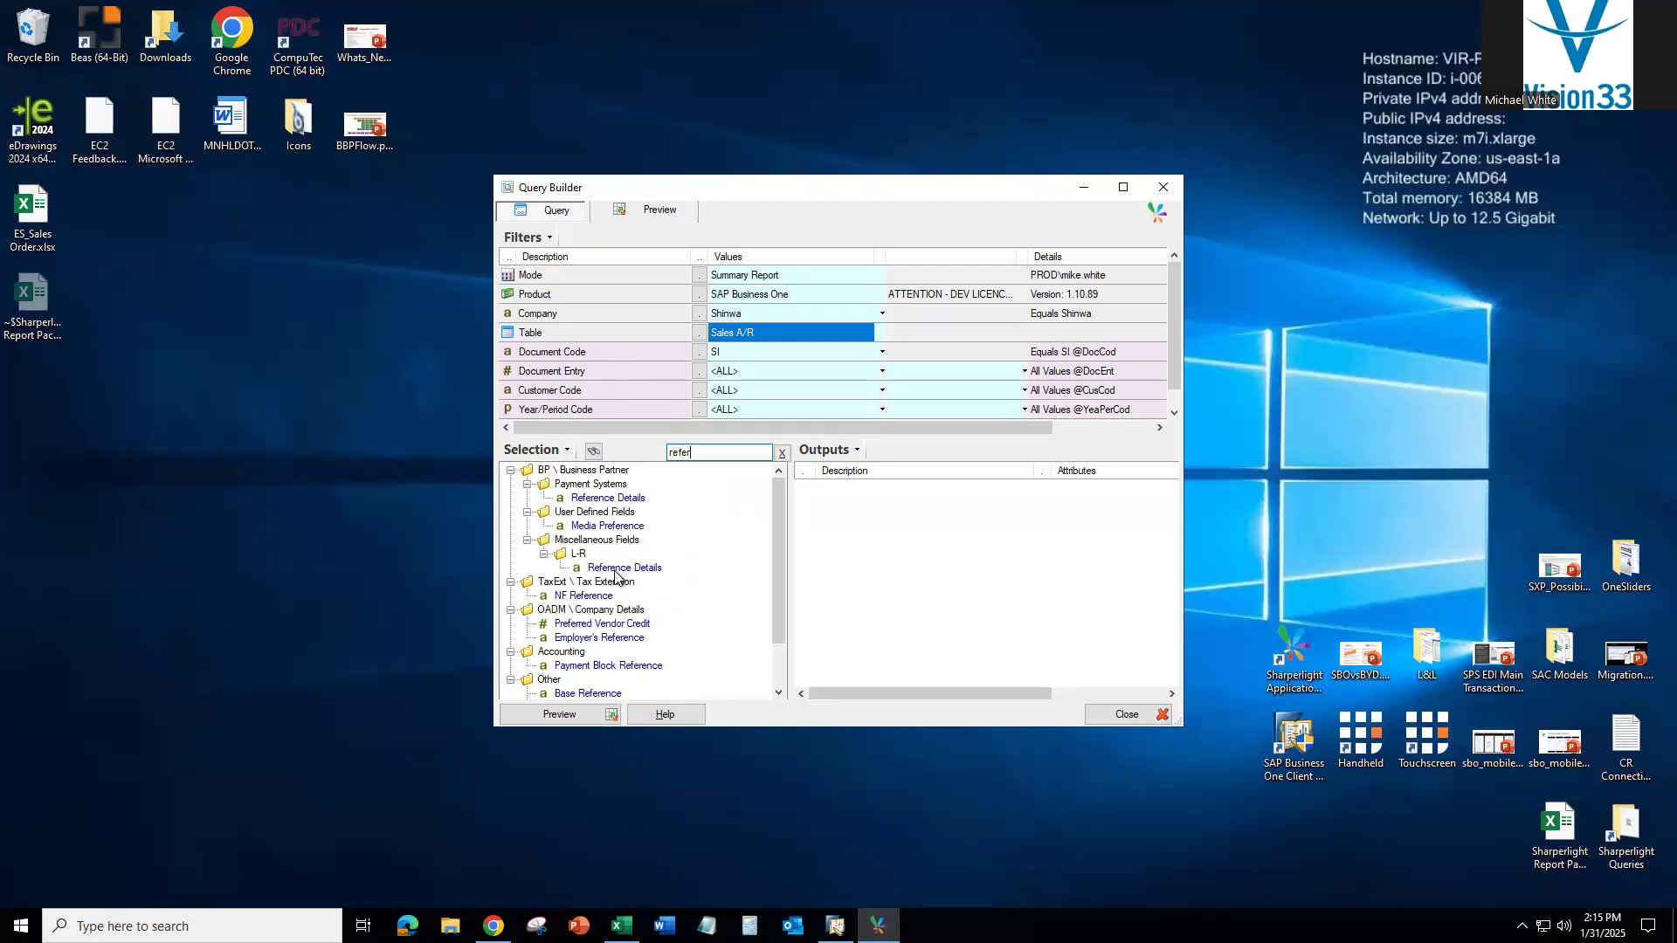
scroll(575, 556, "down", 2)
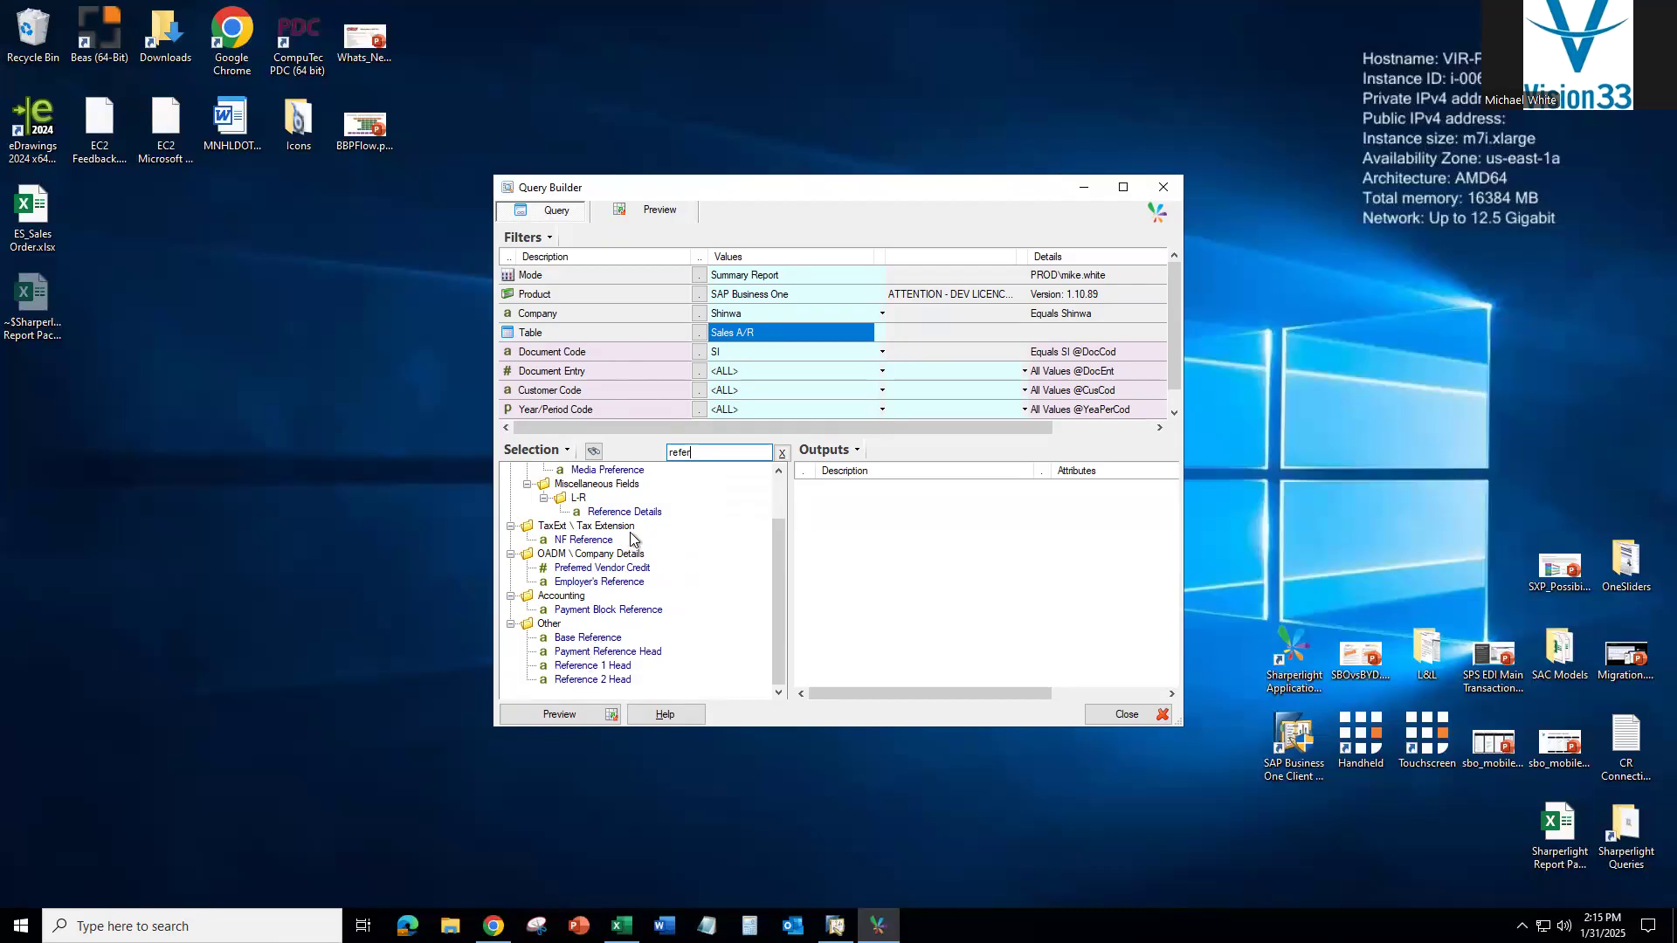
scroll(620, 586, "up", 2)
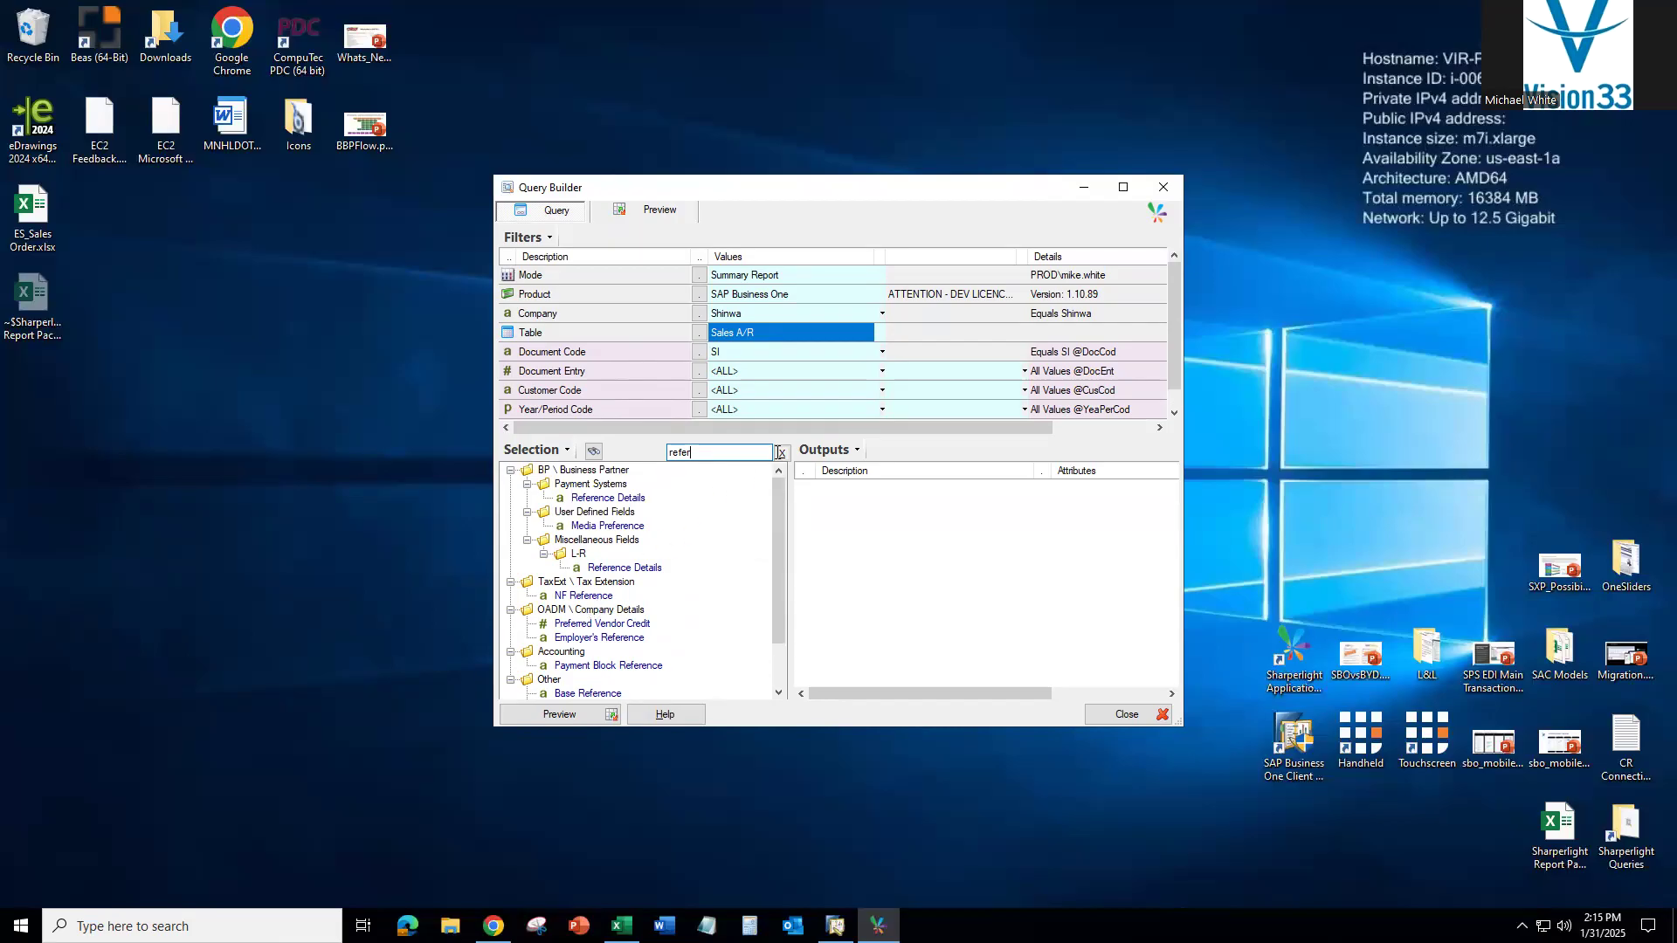
left_click(783, 455)
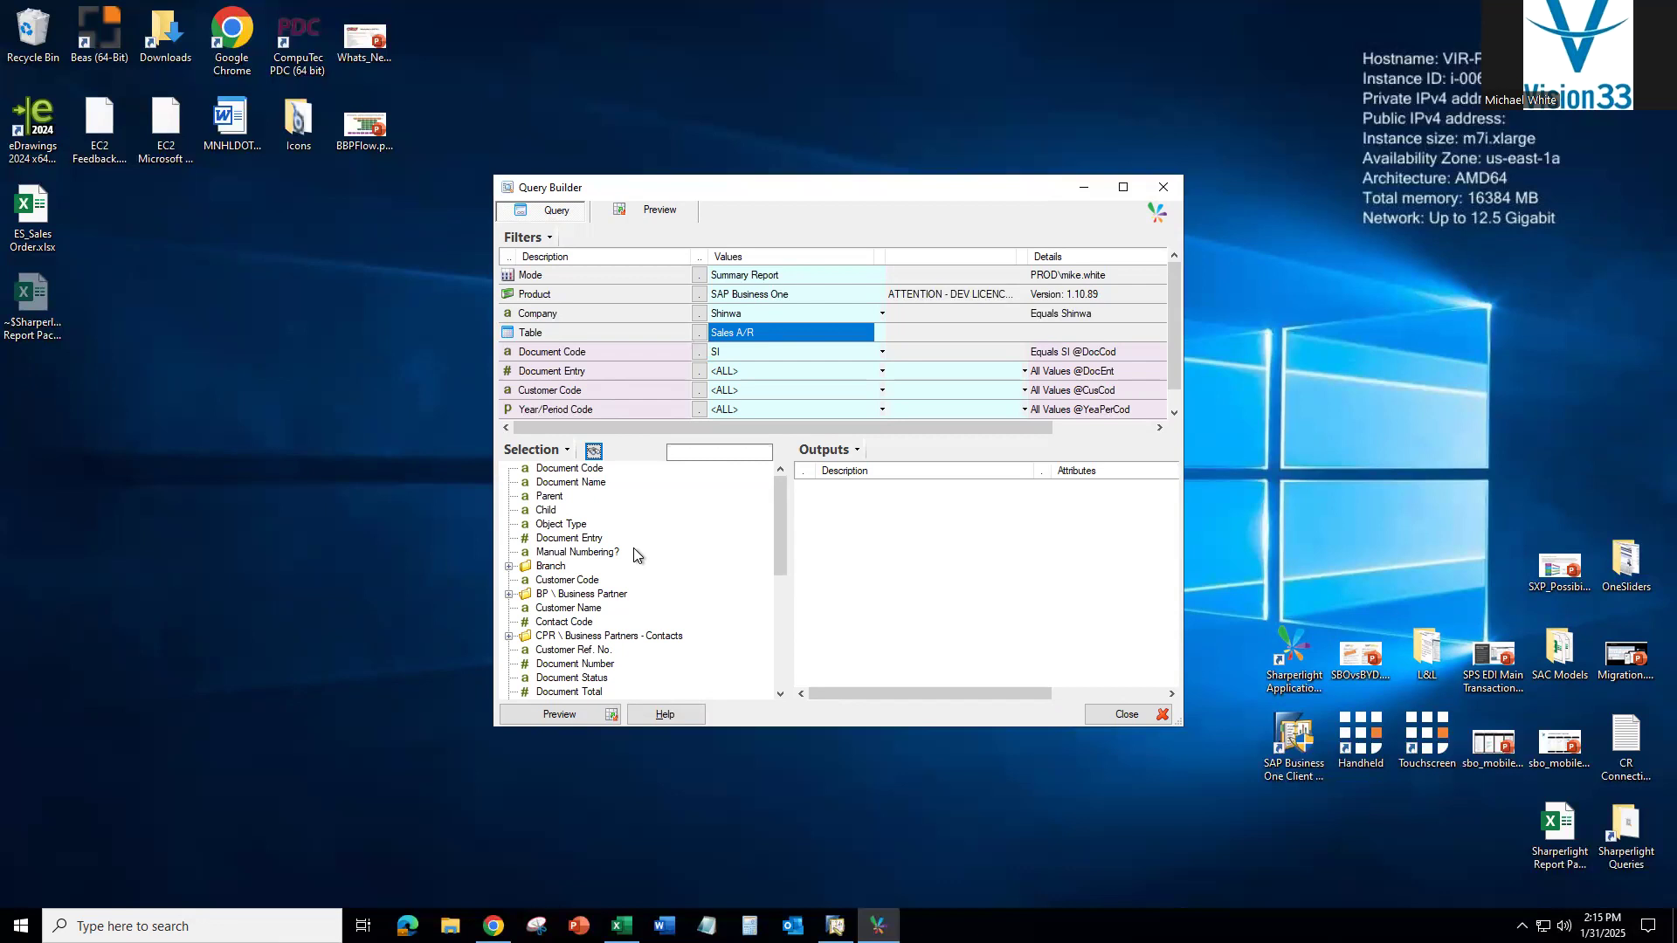
Add Group Name from the business partner's OCRG groups folder to the query outputs
scroll(633, 565, "down", 3)
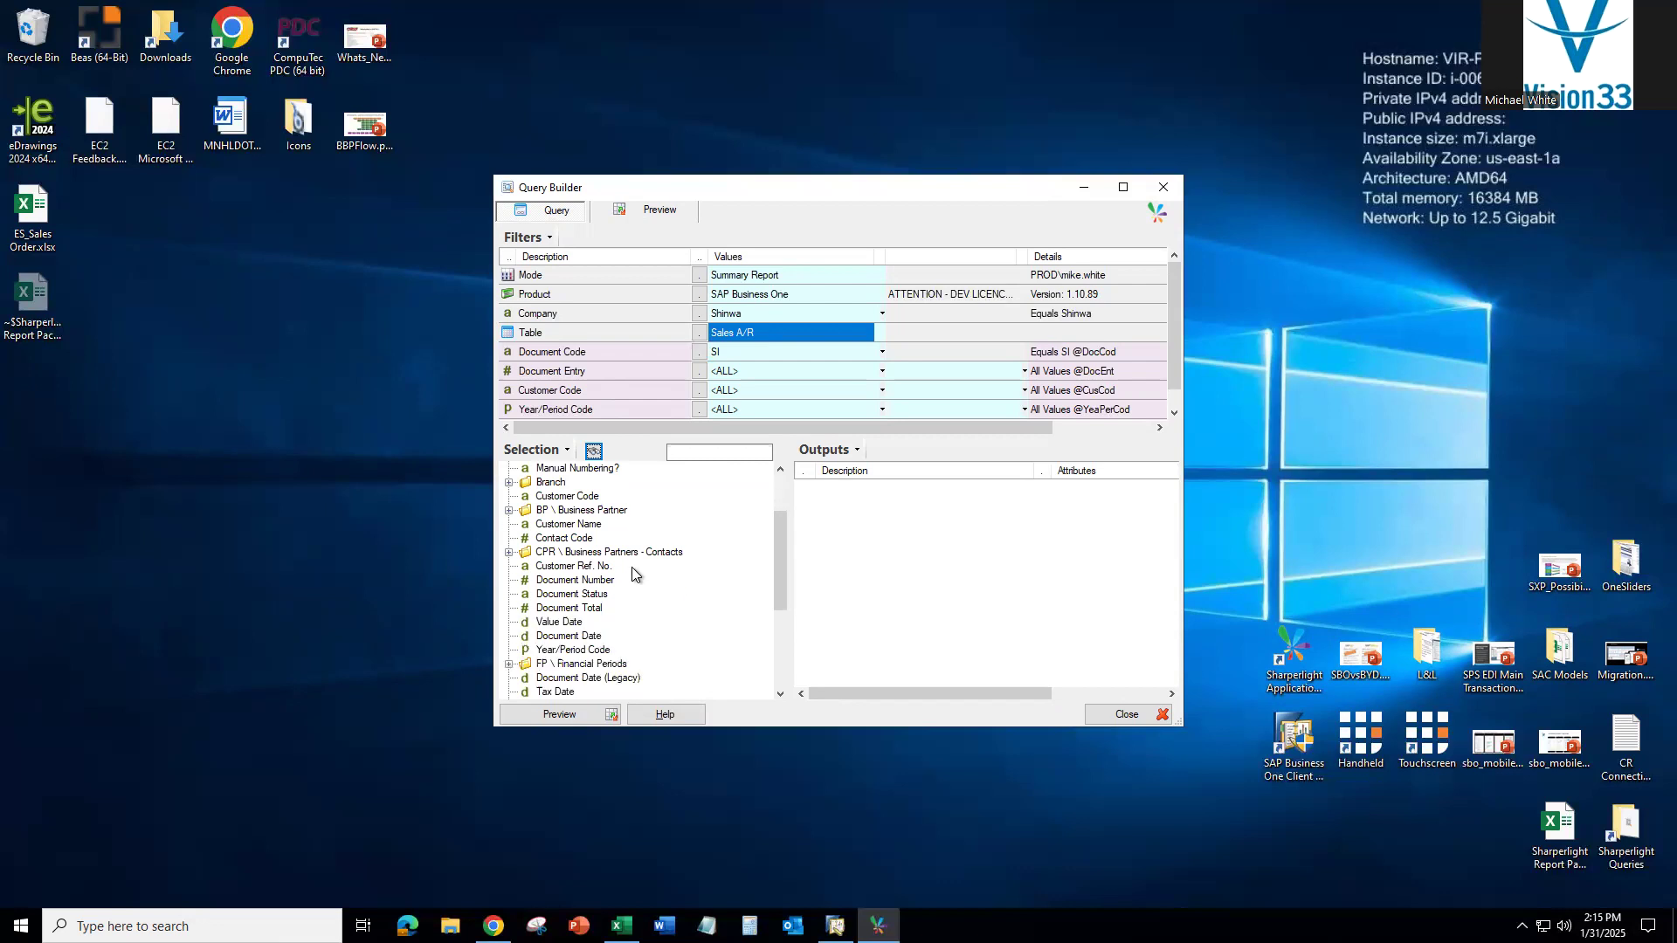
scroll(634, 573, "up", 1)
left_click(508, 511)
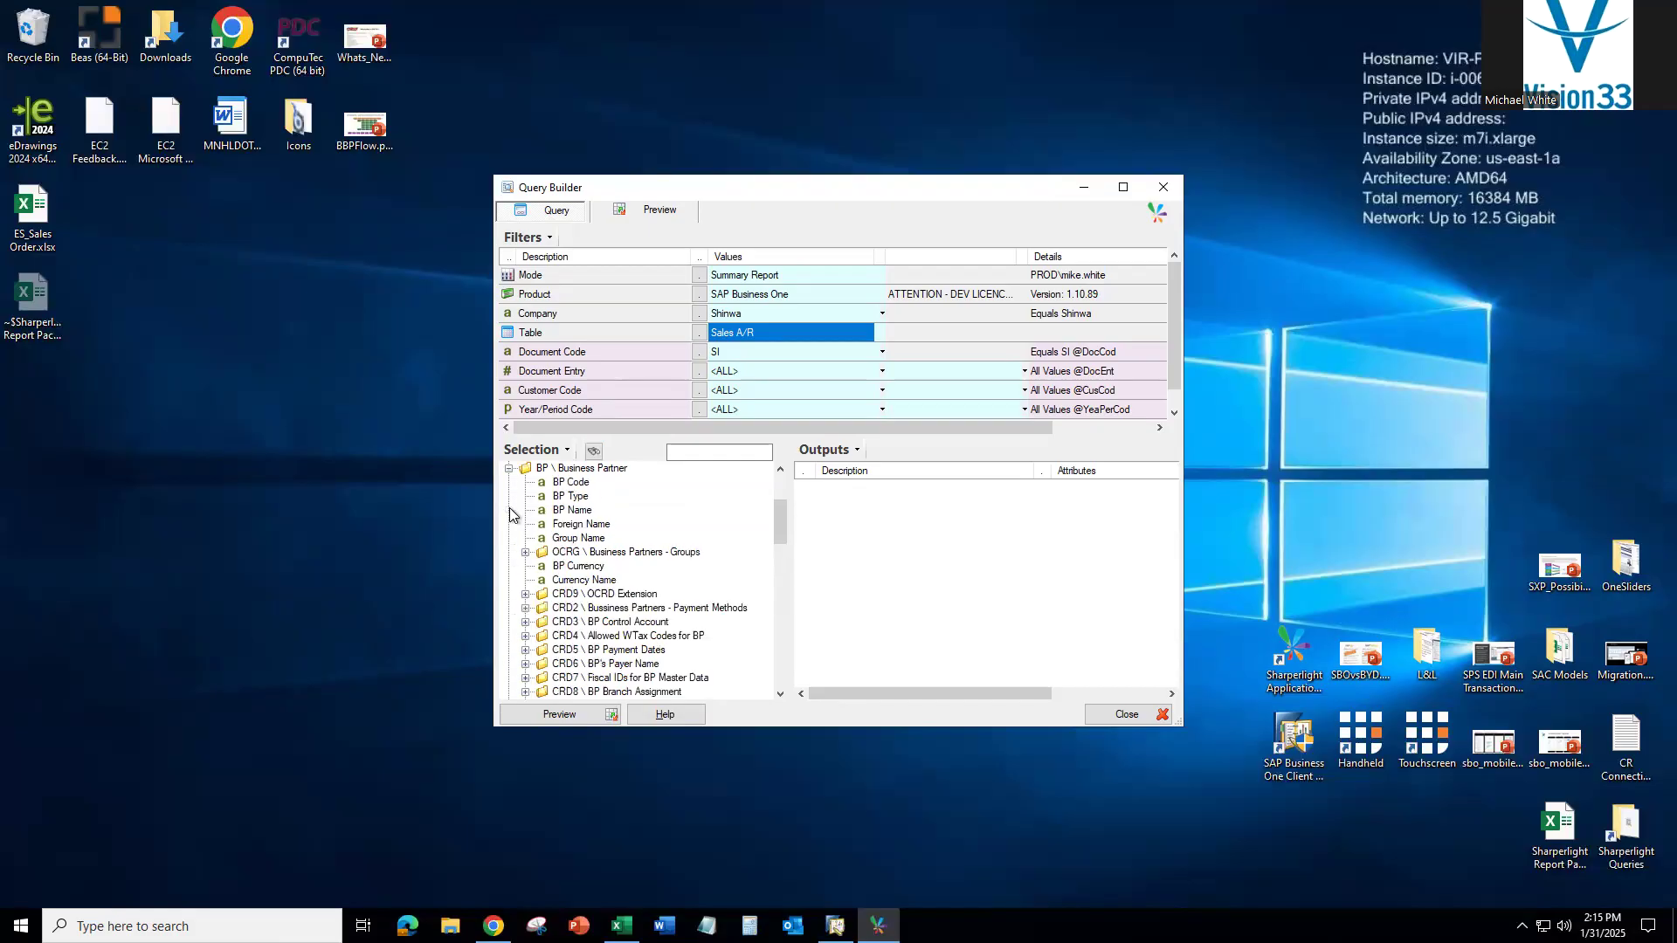
left_click(526, 552)
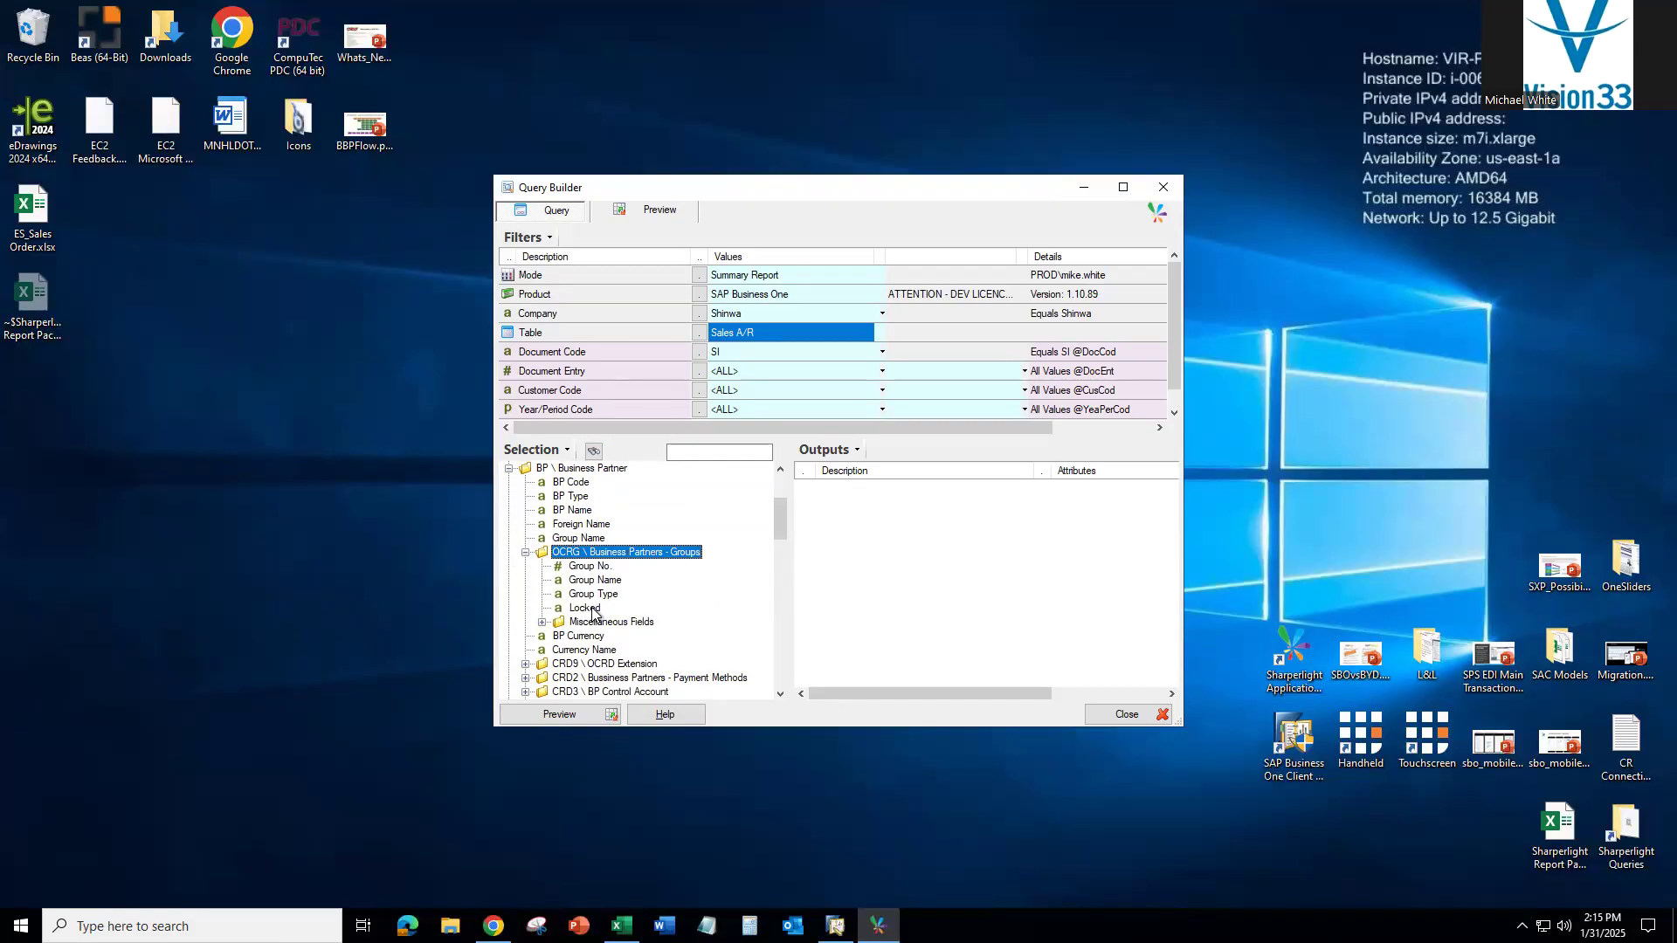
left_click(603, 581)
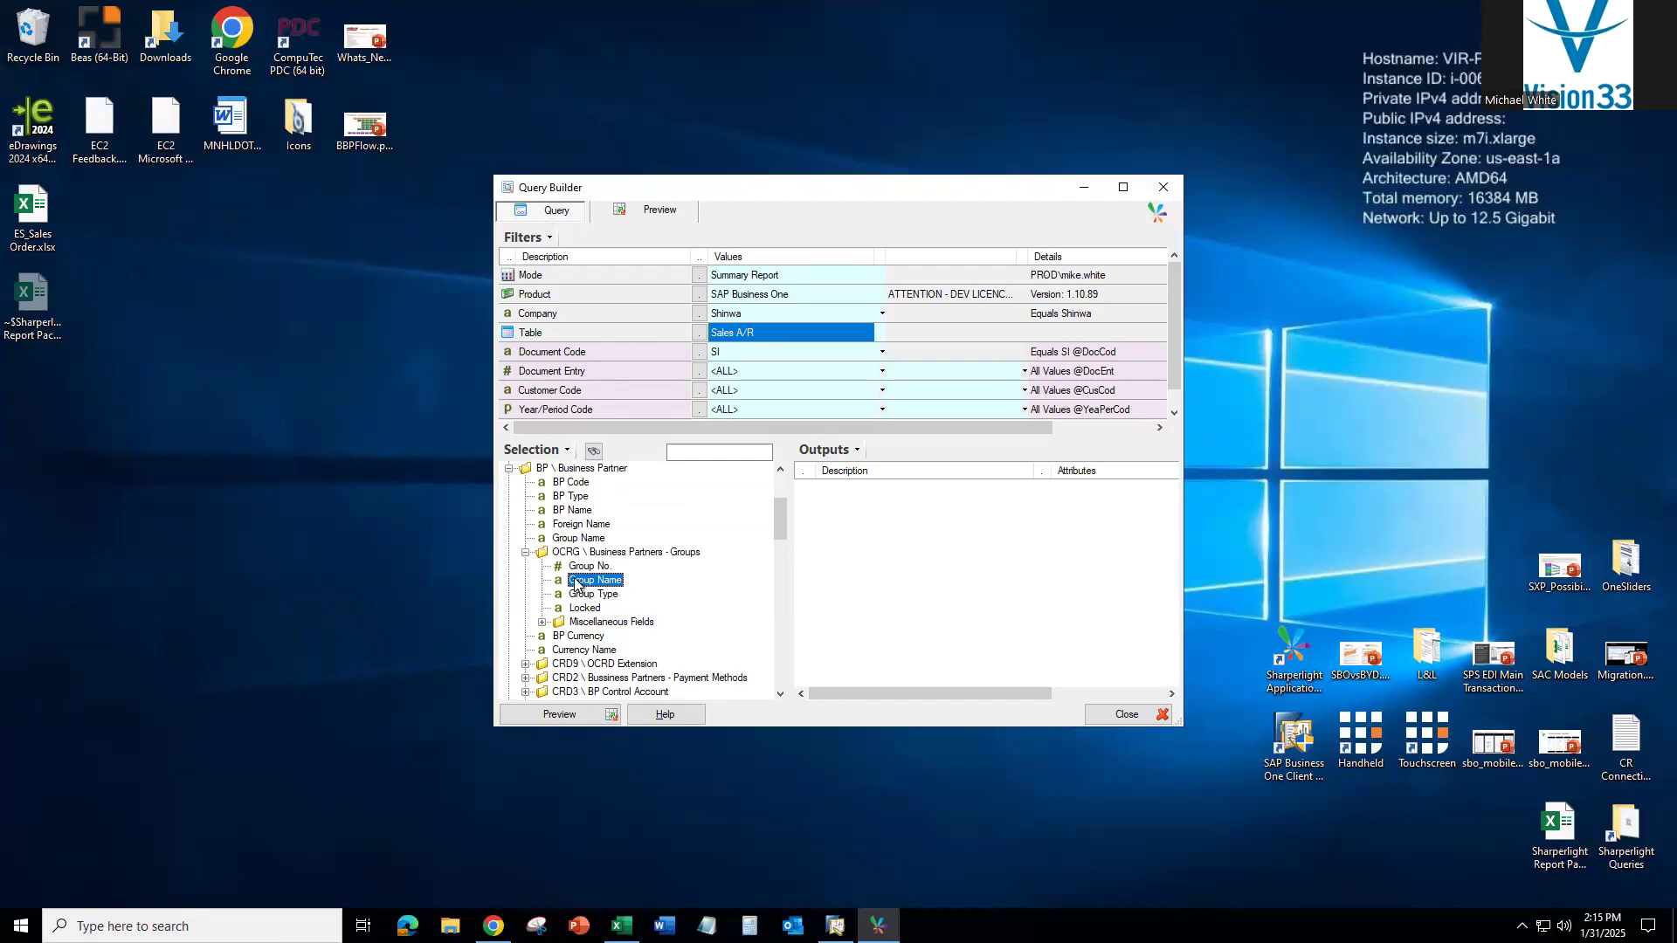
double_click(581, 583)
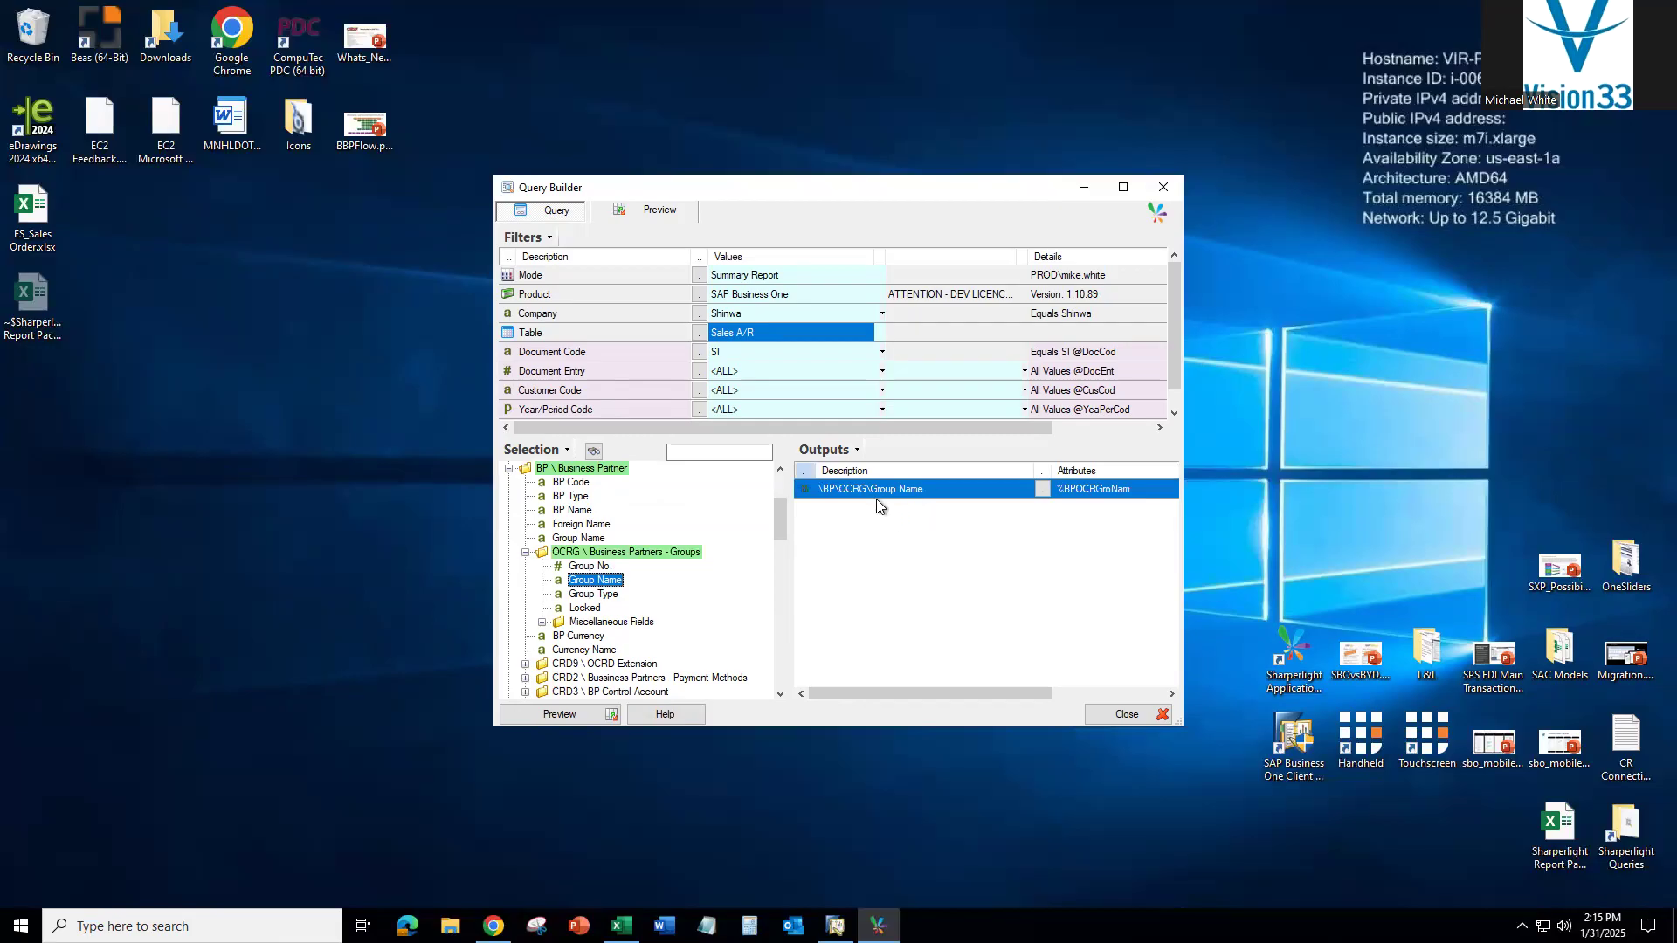
Try the business partner Group Name as a filter below Document Code, and delete that filter
left_click_drag(872, 489, 521, 378)
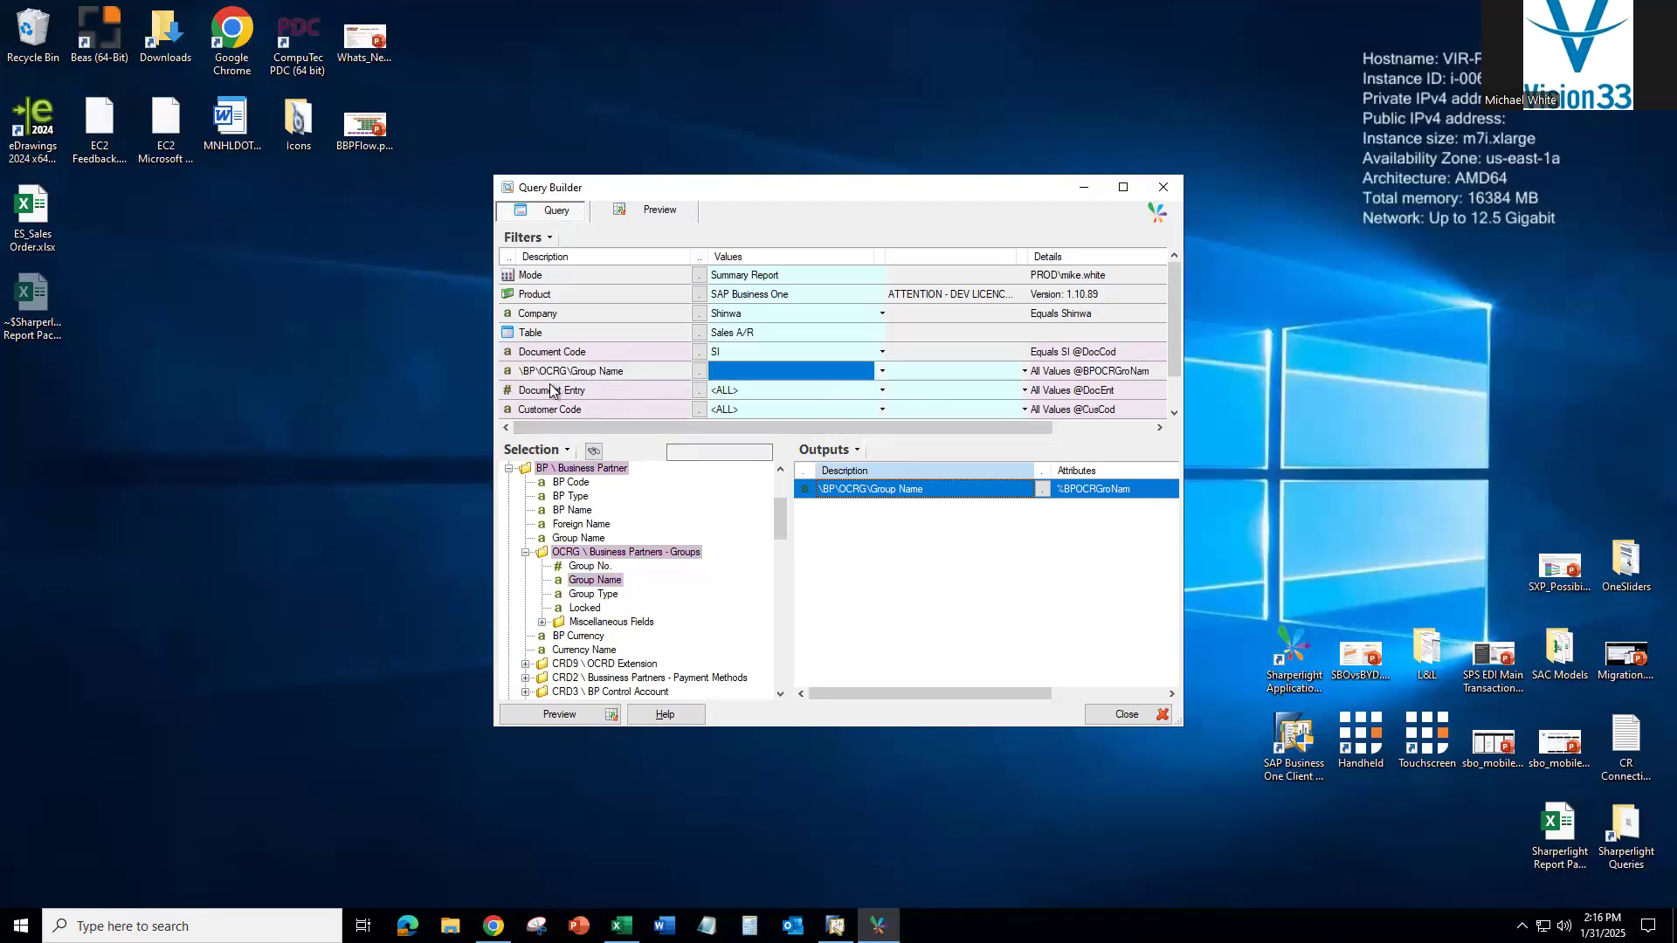
left_click(880, 374)
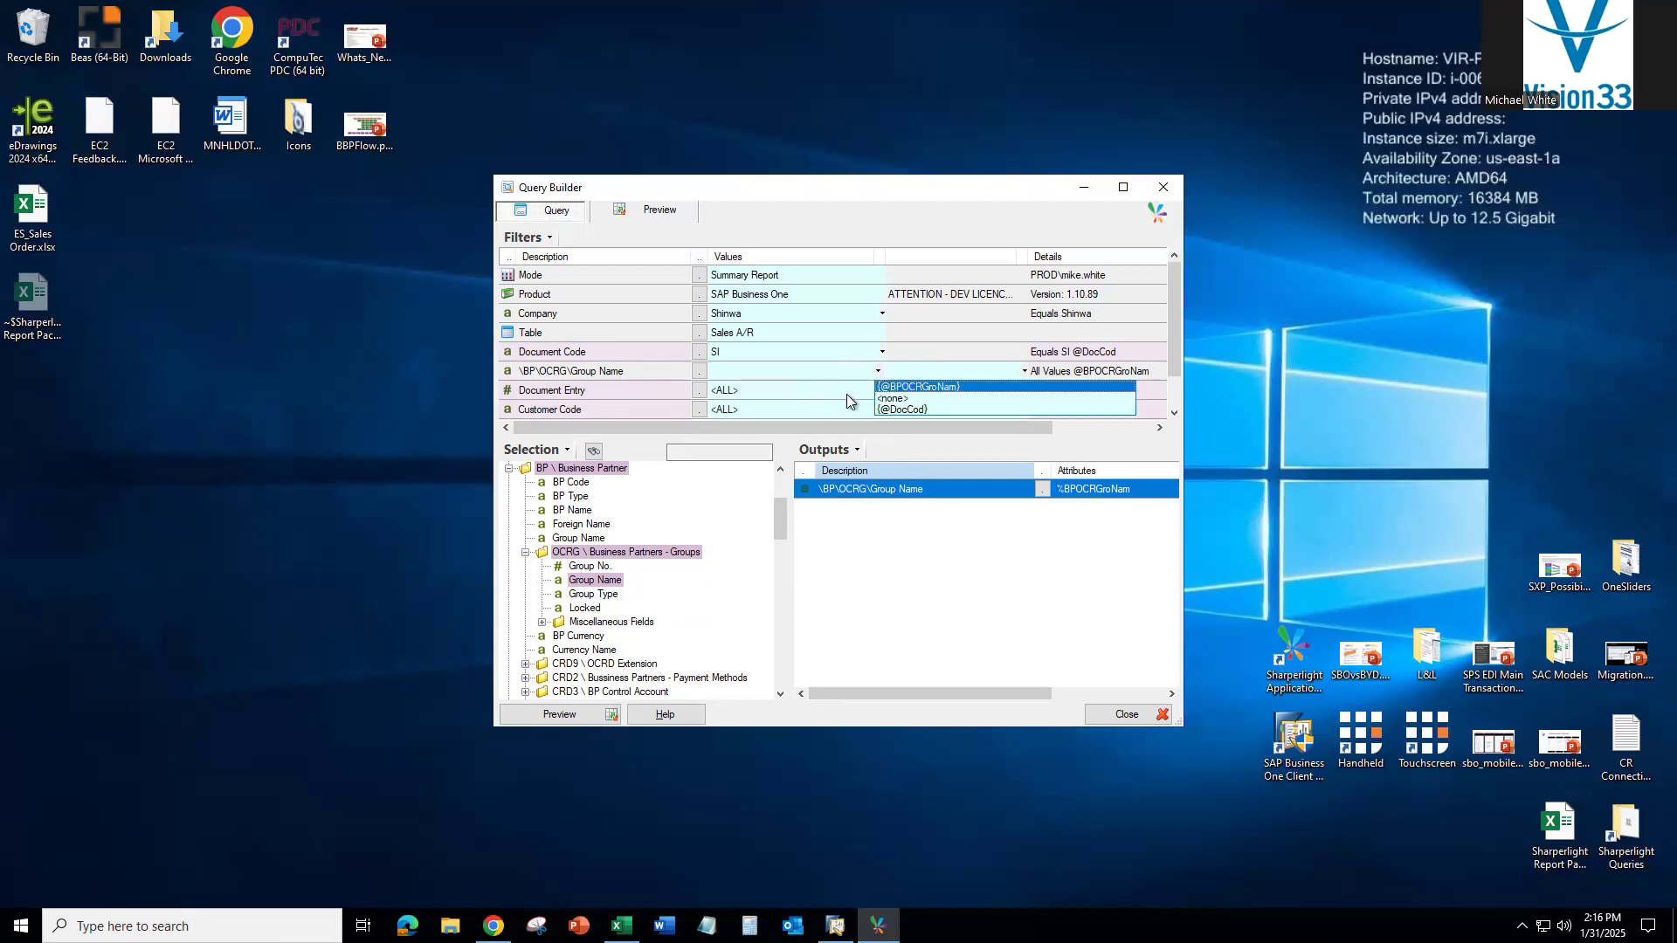
left_click(755, 371)
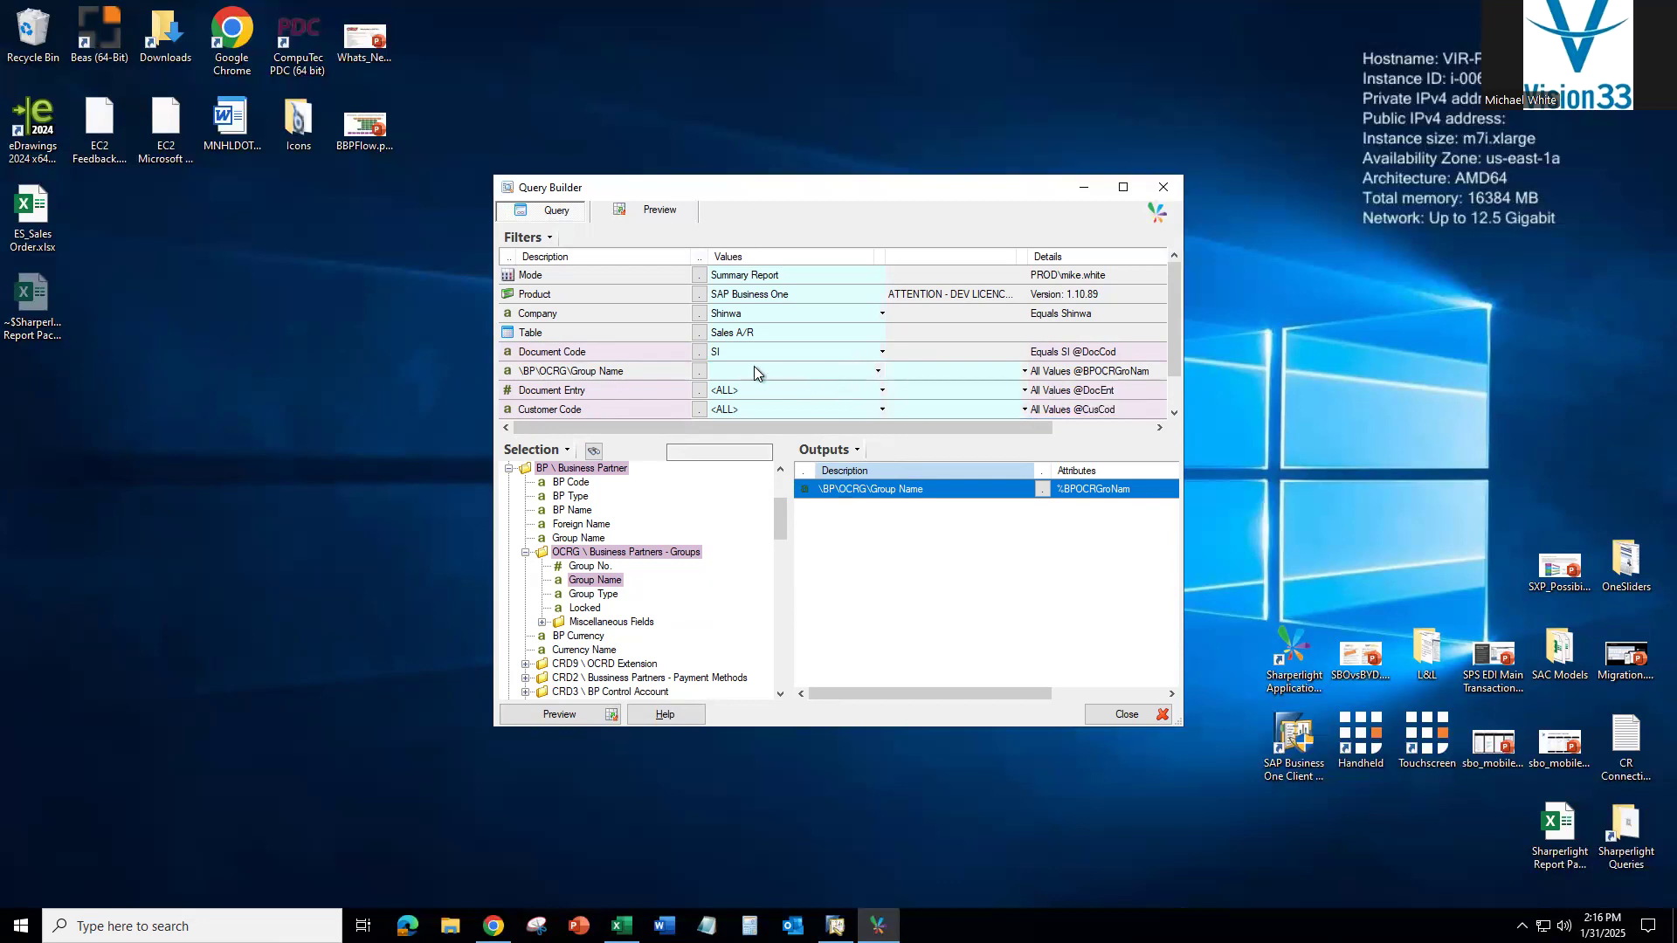
left_click(745, 373)
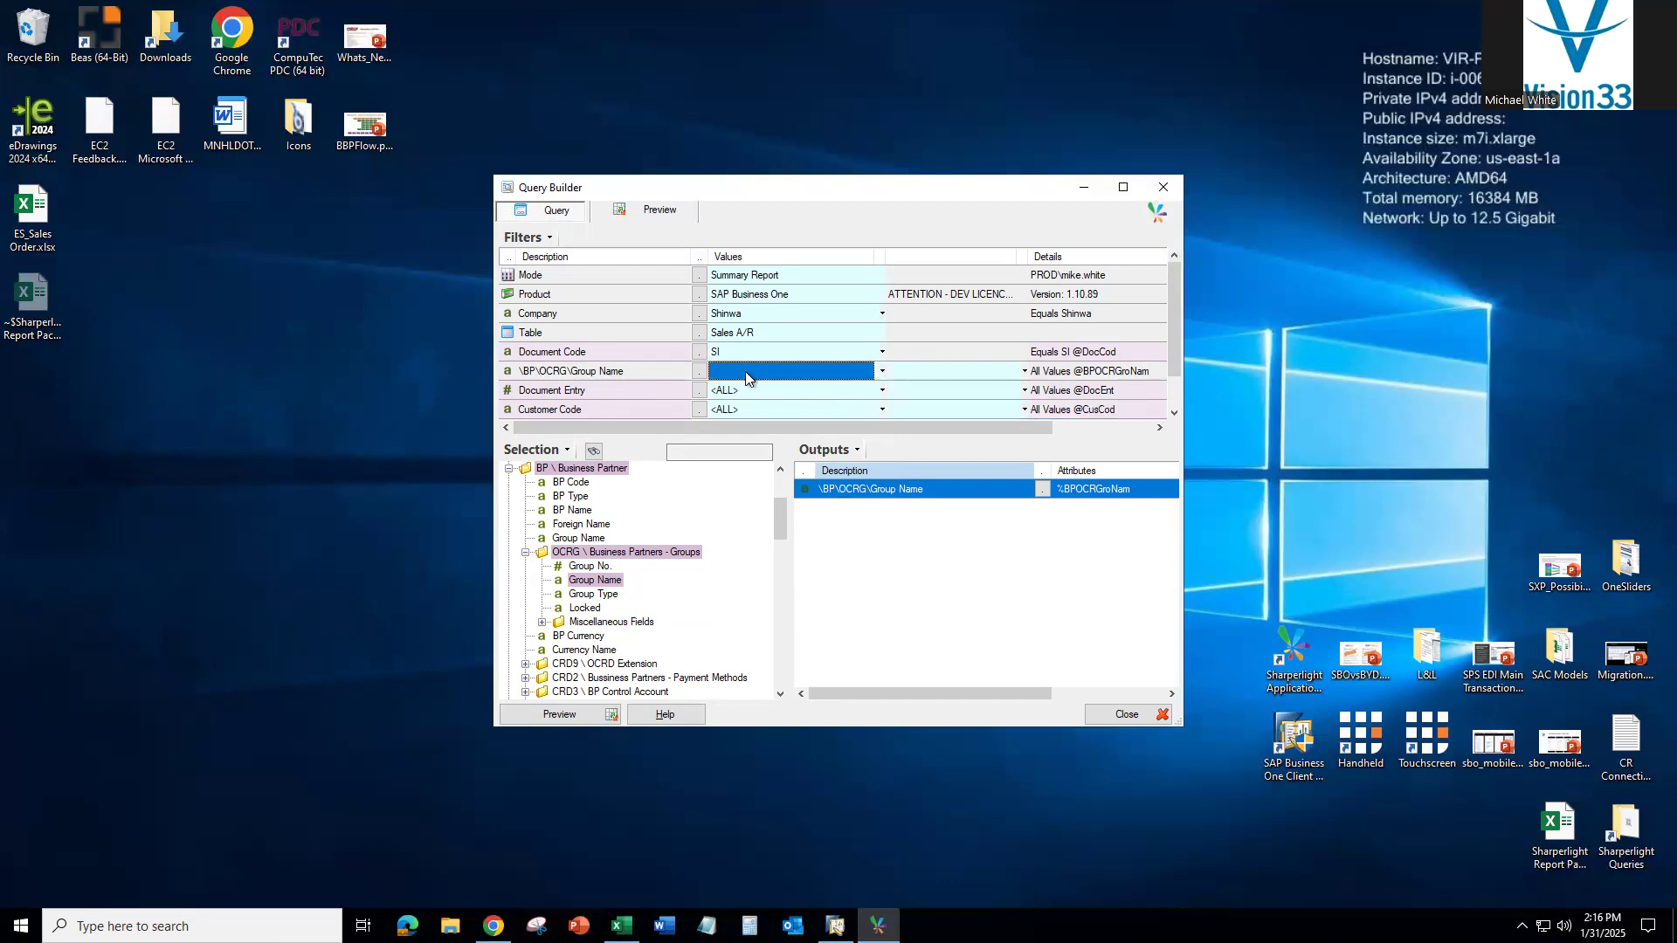
left_click(1017, 371)
left_click(1017, 372)
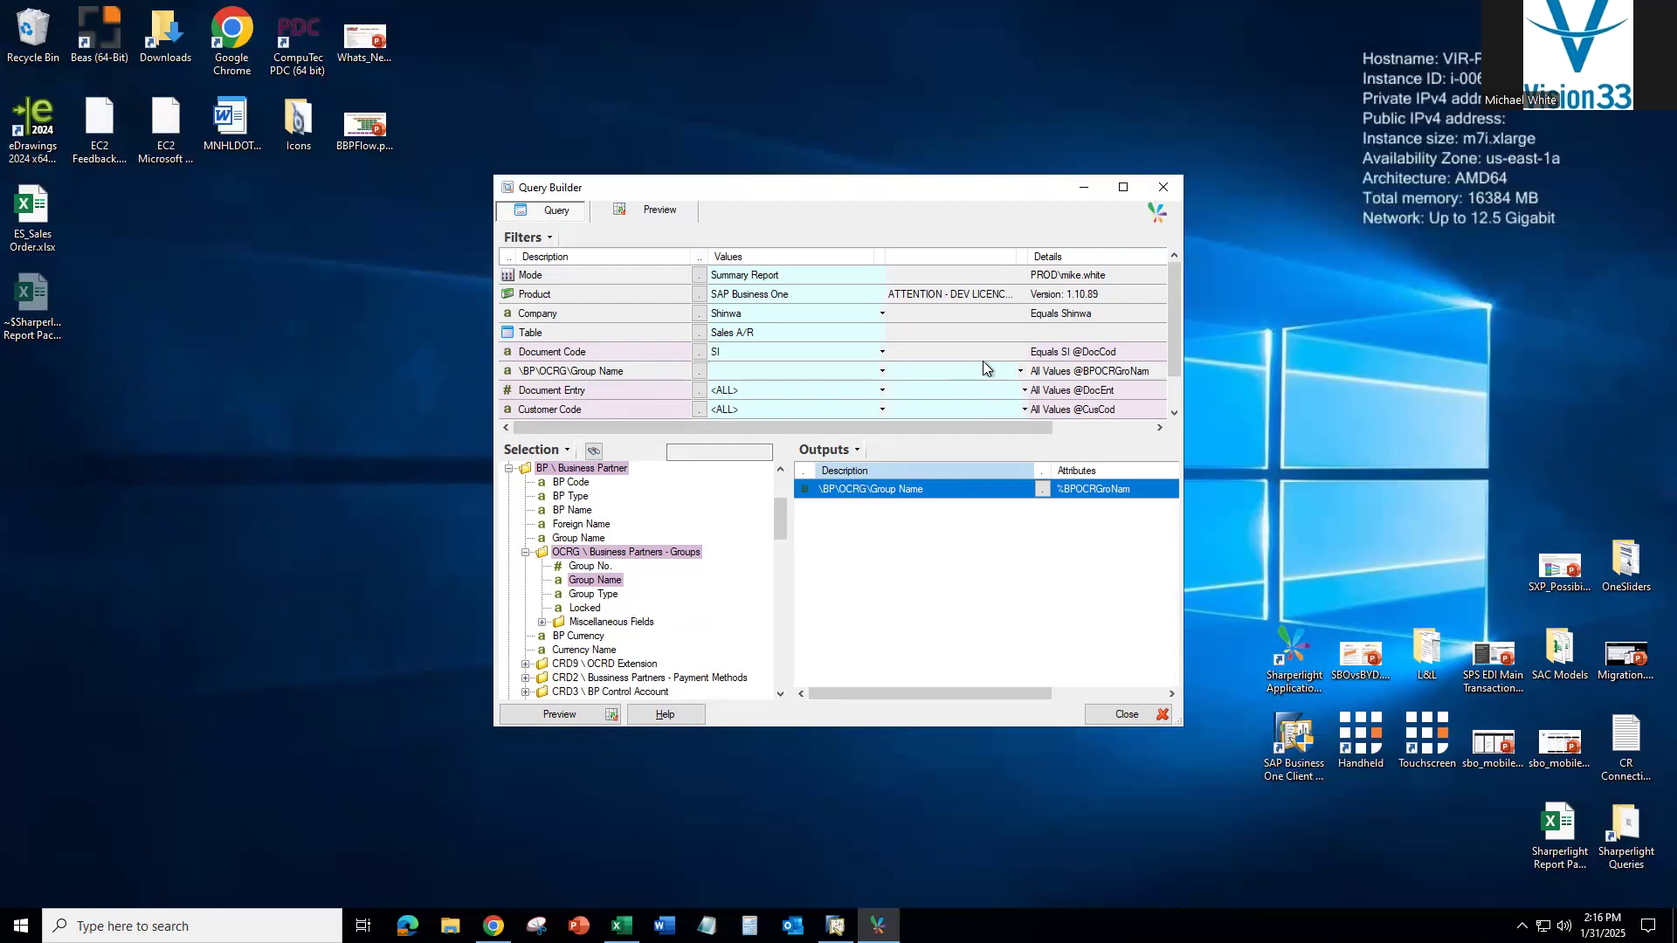
right_click(646, 370)
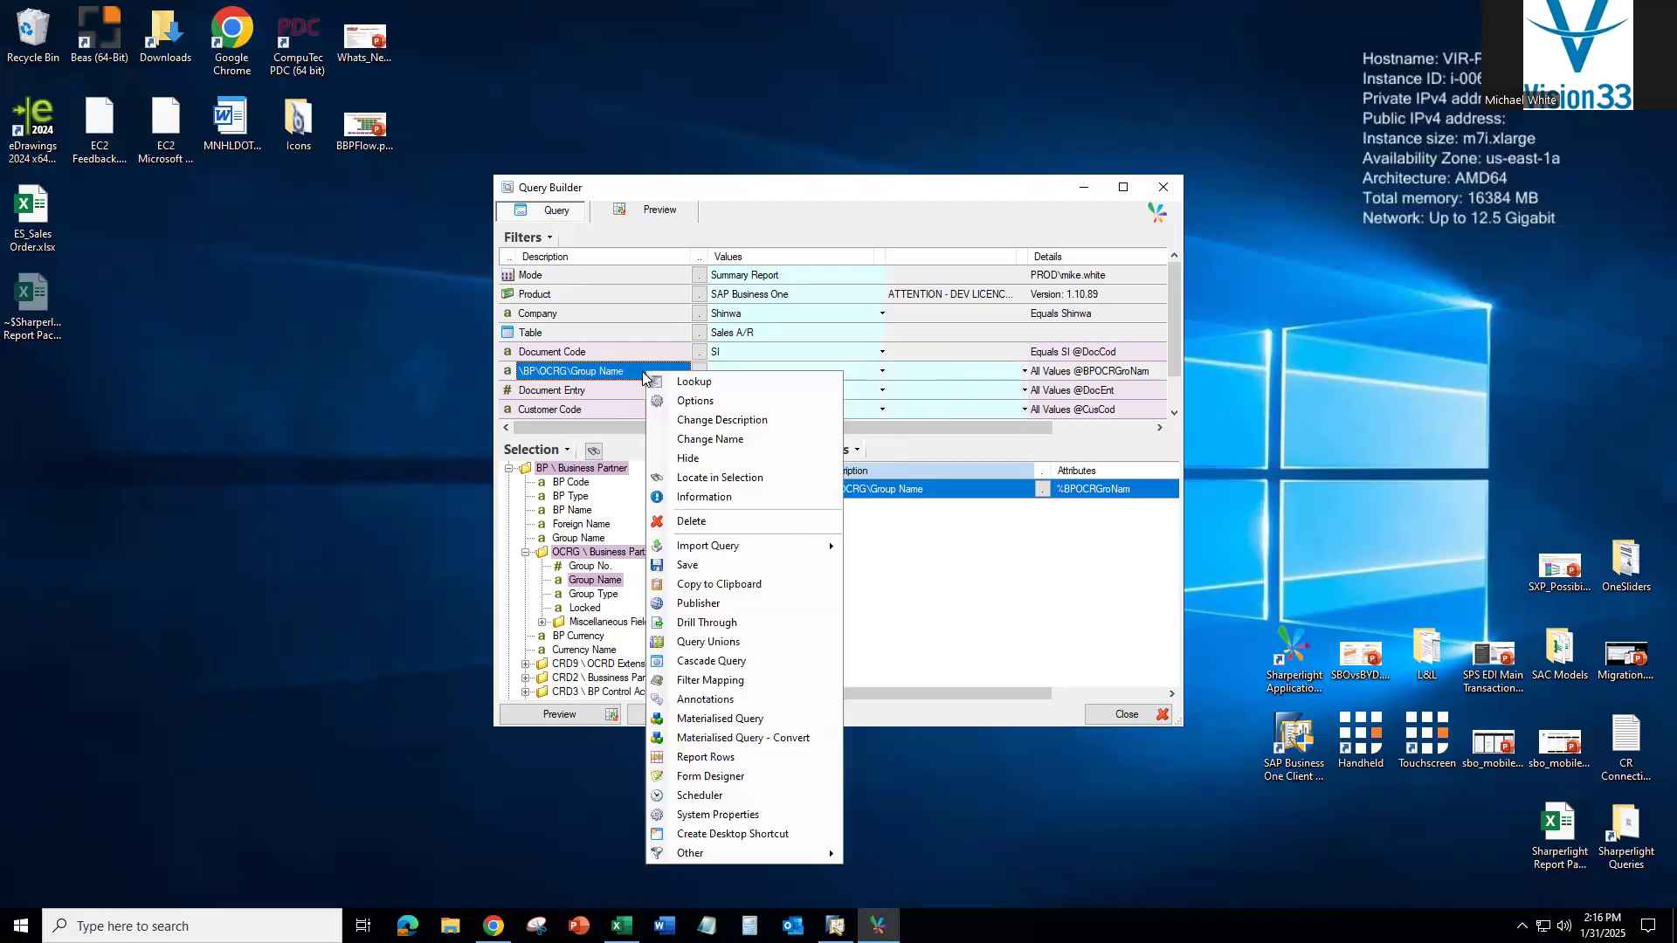
left_click(691, 523)
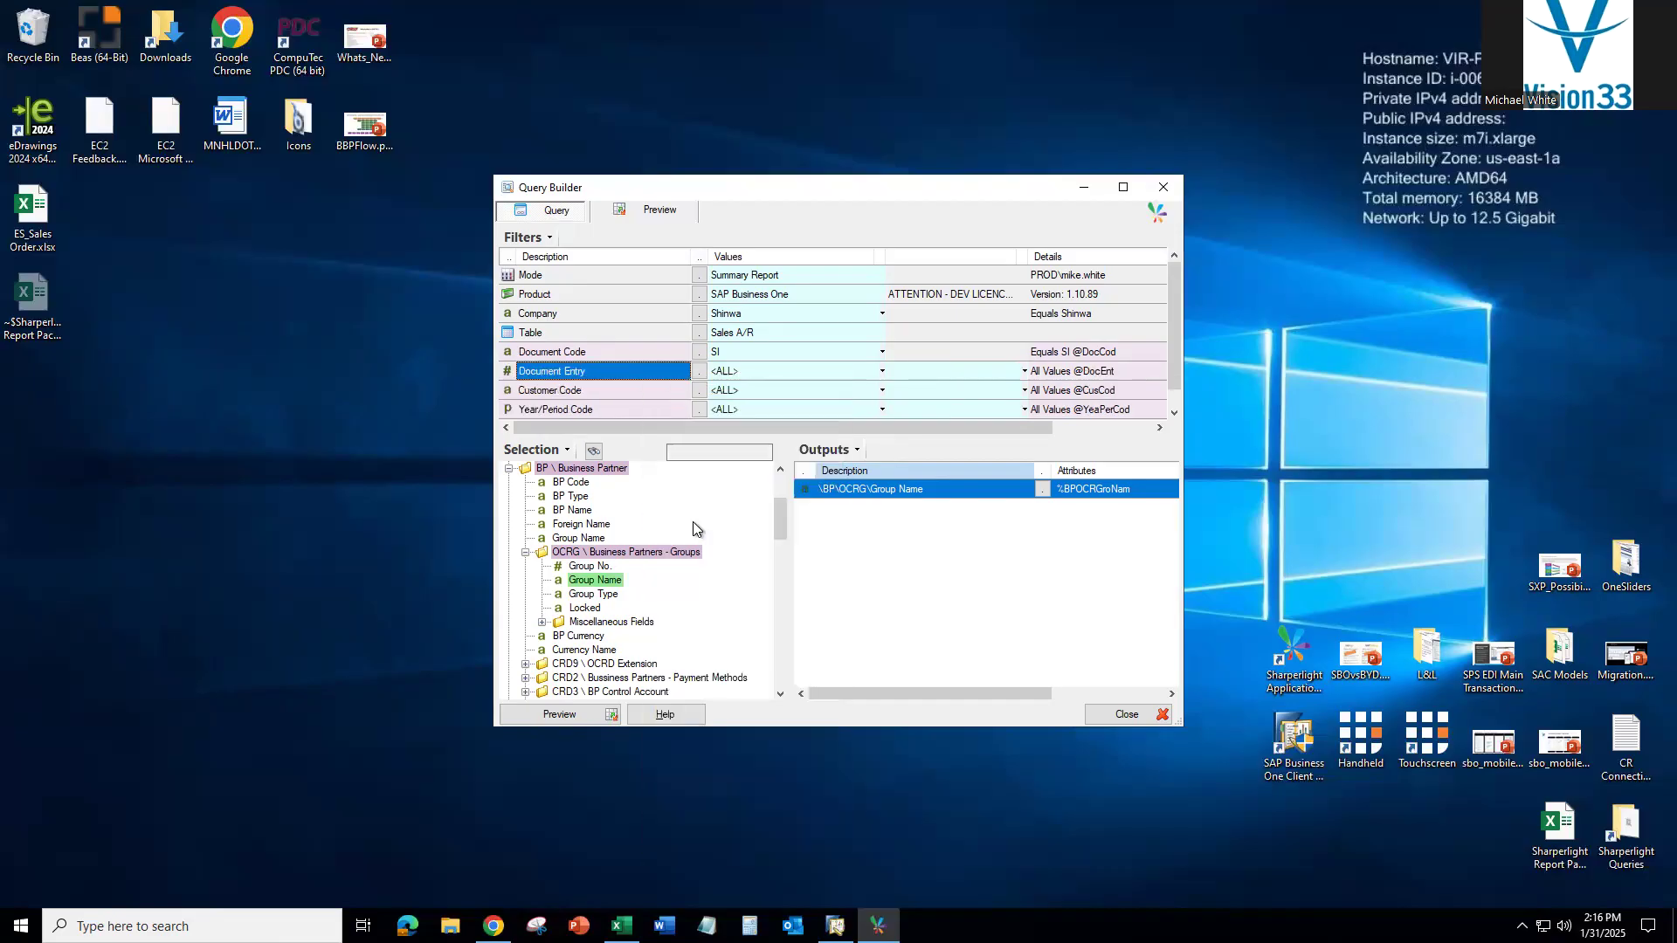
Review the commands available for the Document Entry filter and close the Query Builder
right_click(673, 369)
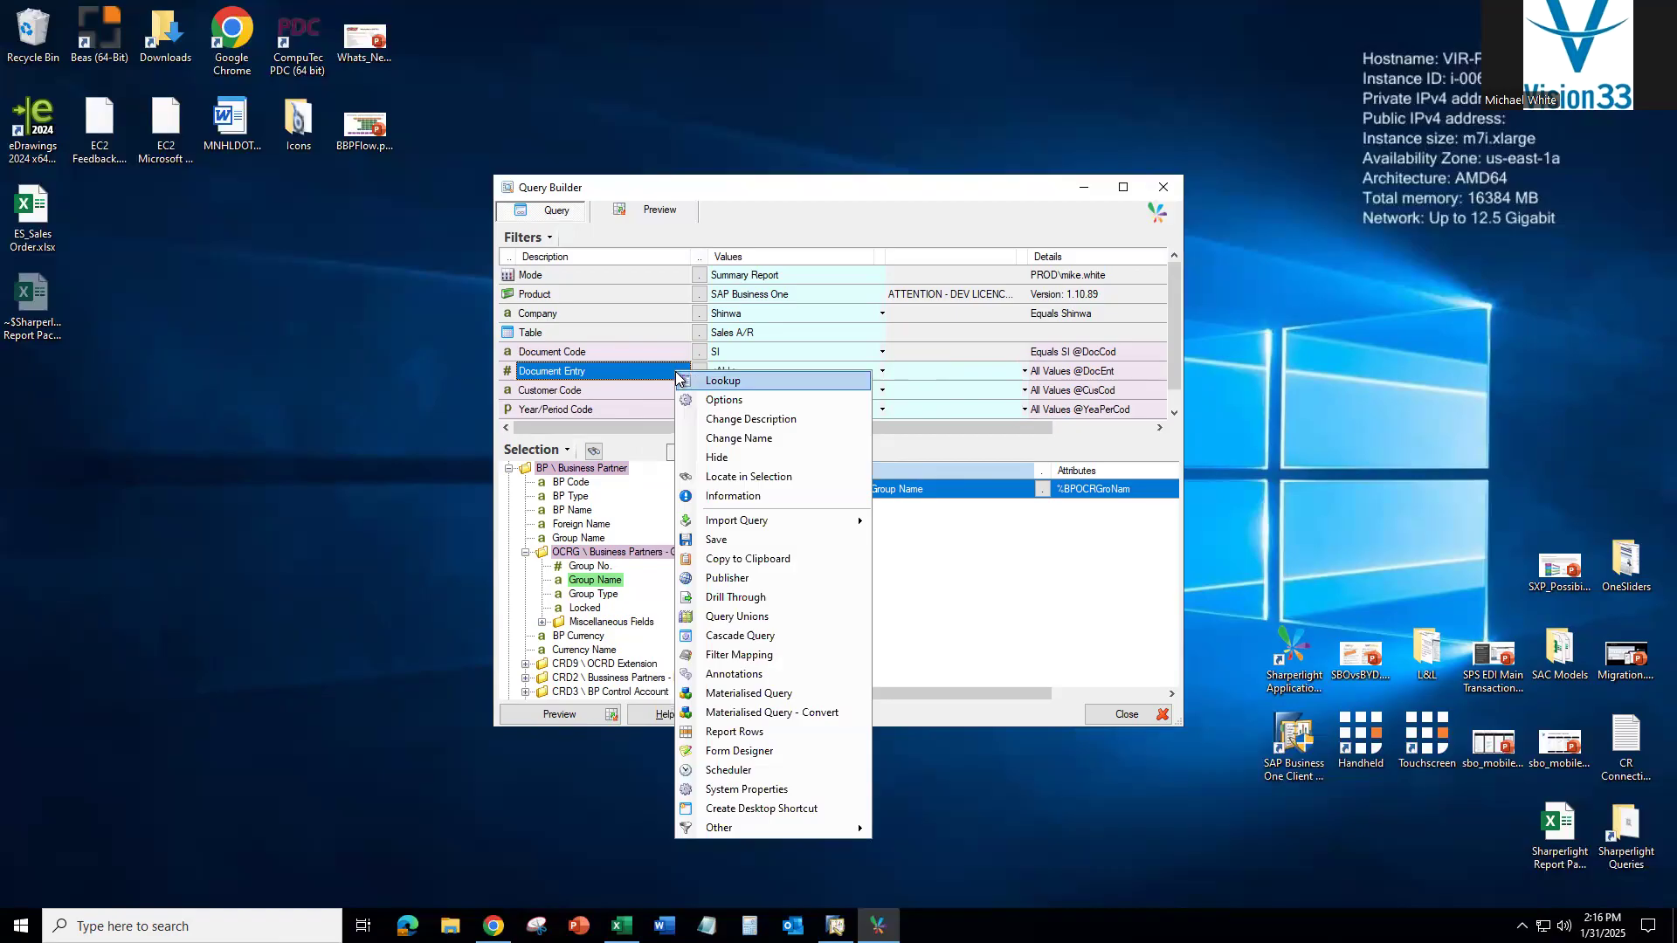
mouse_move(783, 524)
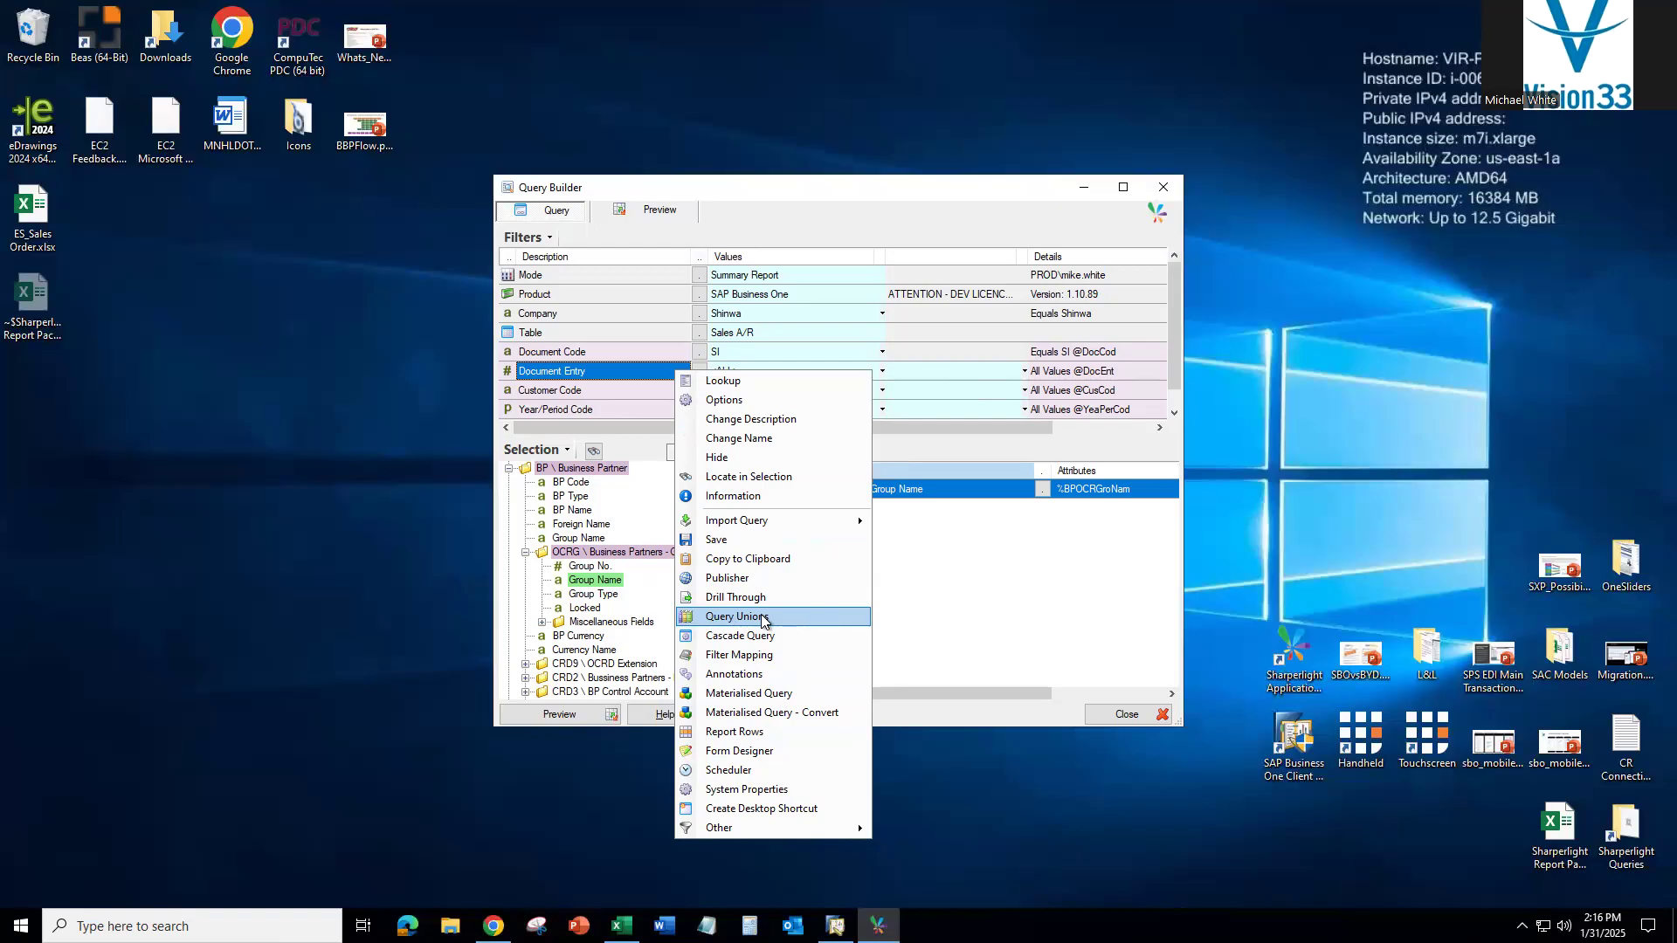
left_click(1015, 575)
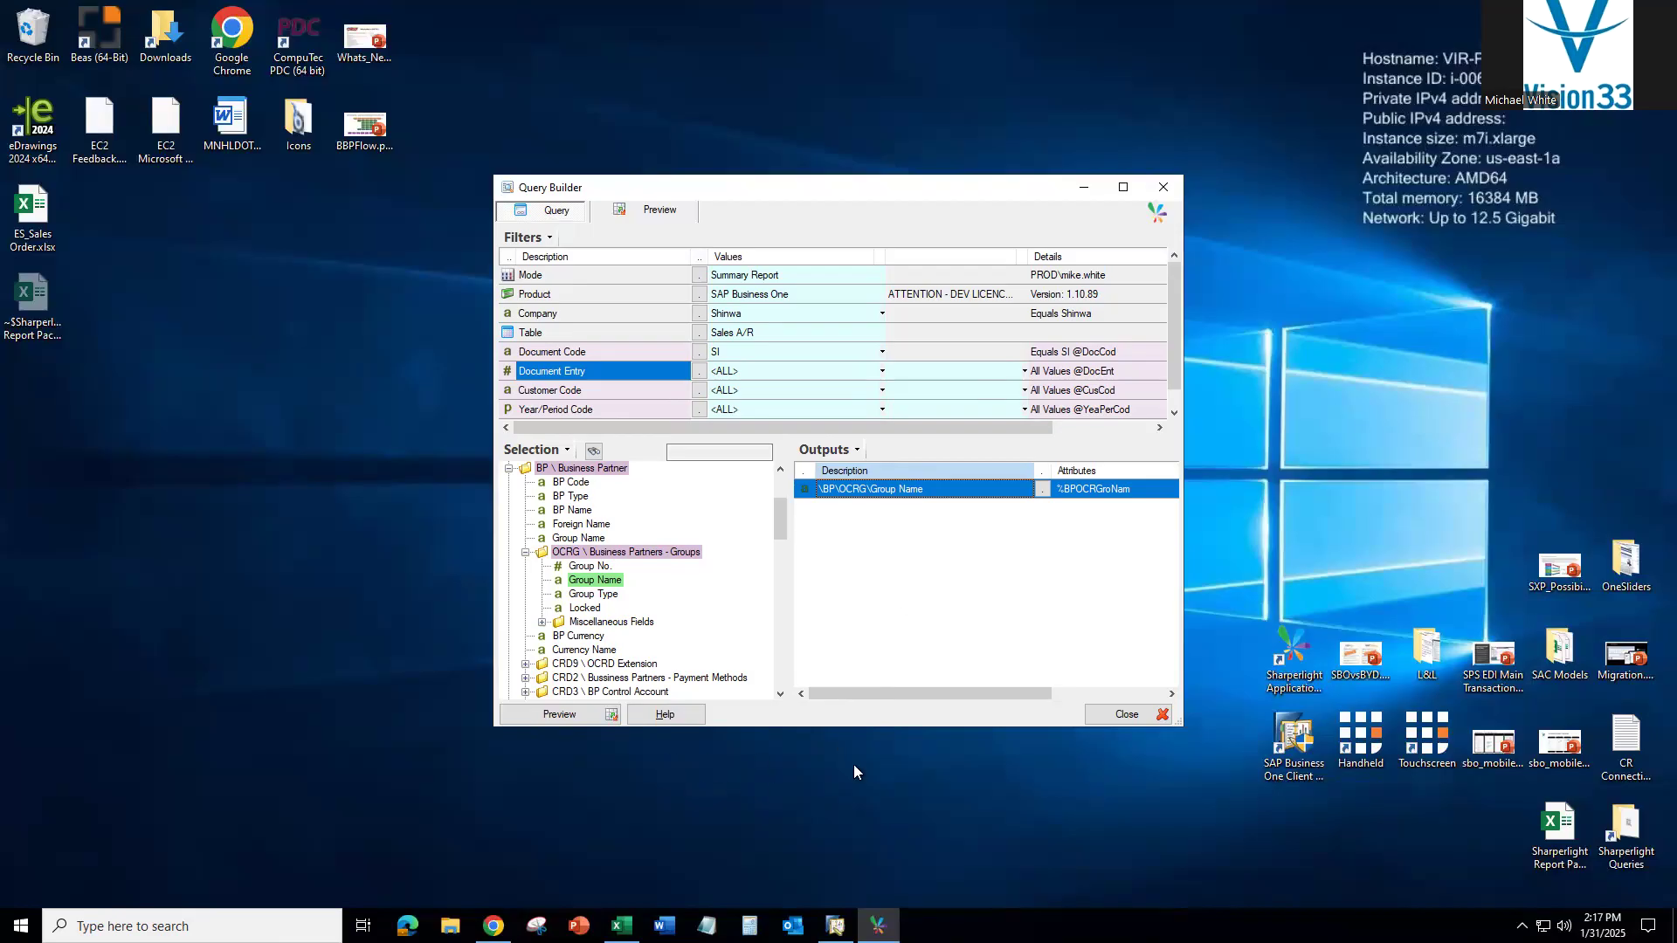
left_click(1121, 717)
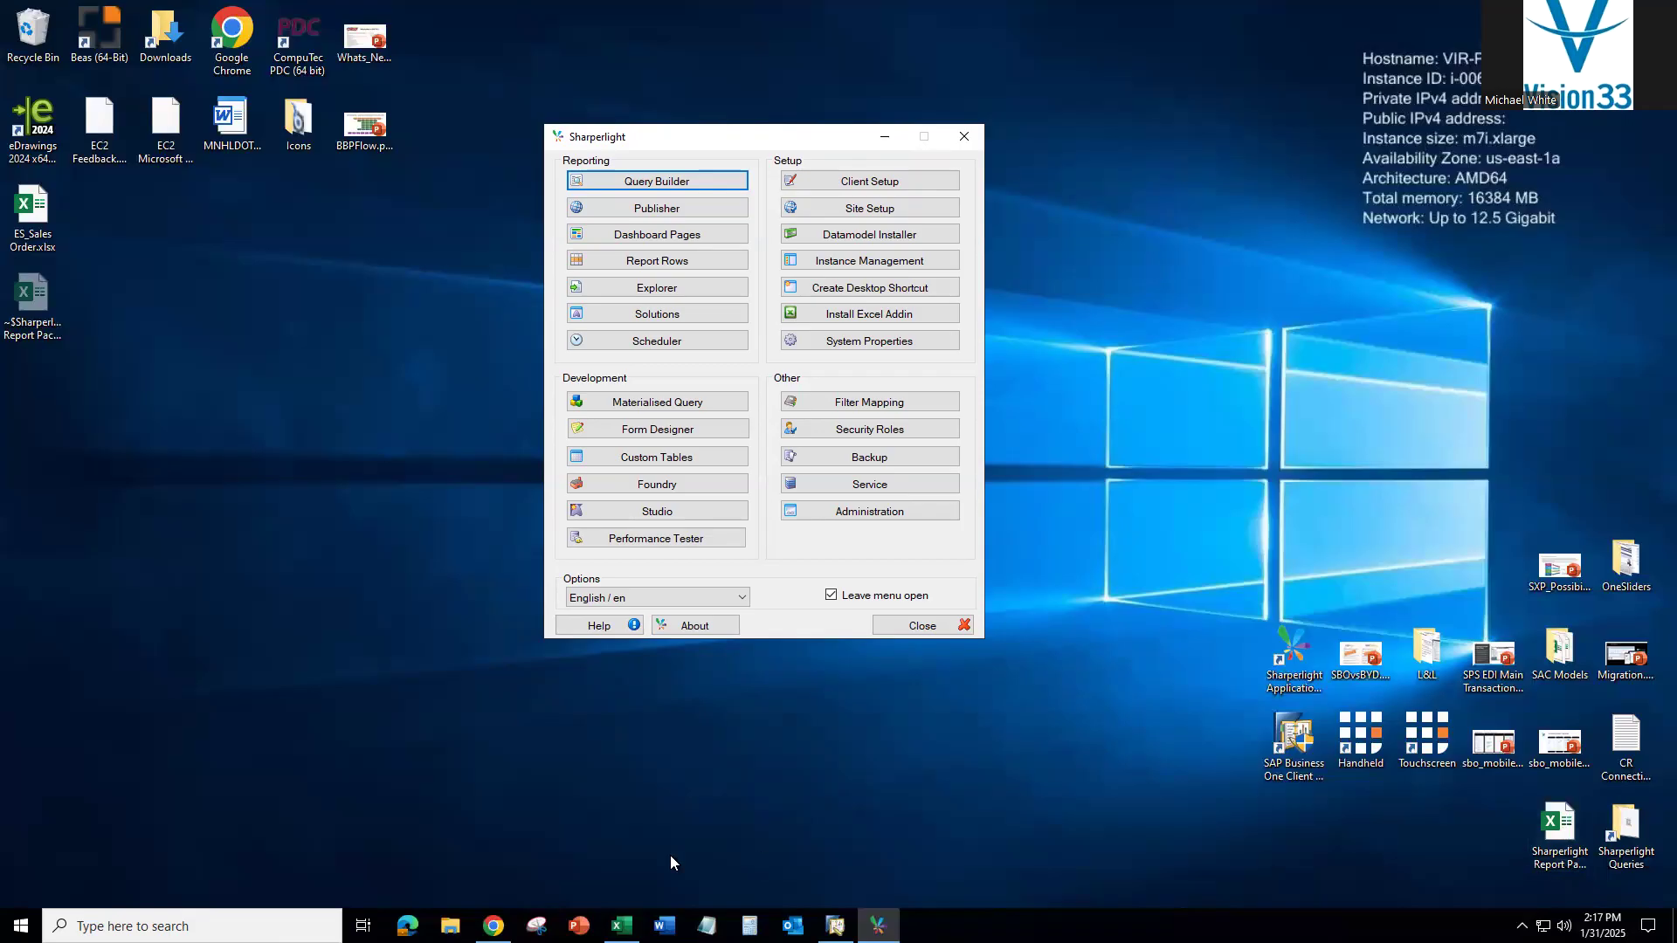
Switch to the Sharperlight Report Pack workbook in Excel and examine the company lookup on the Account Balances sheet
left_click(621, 926)
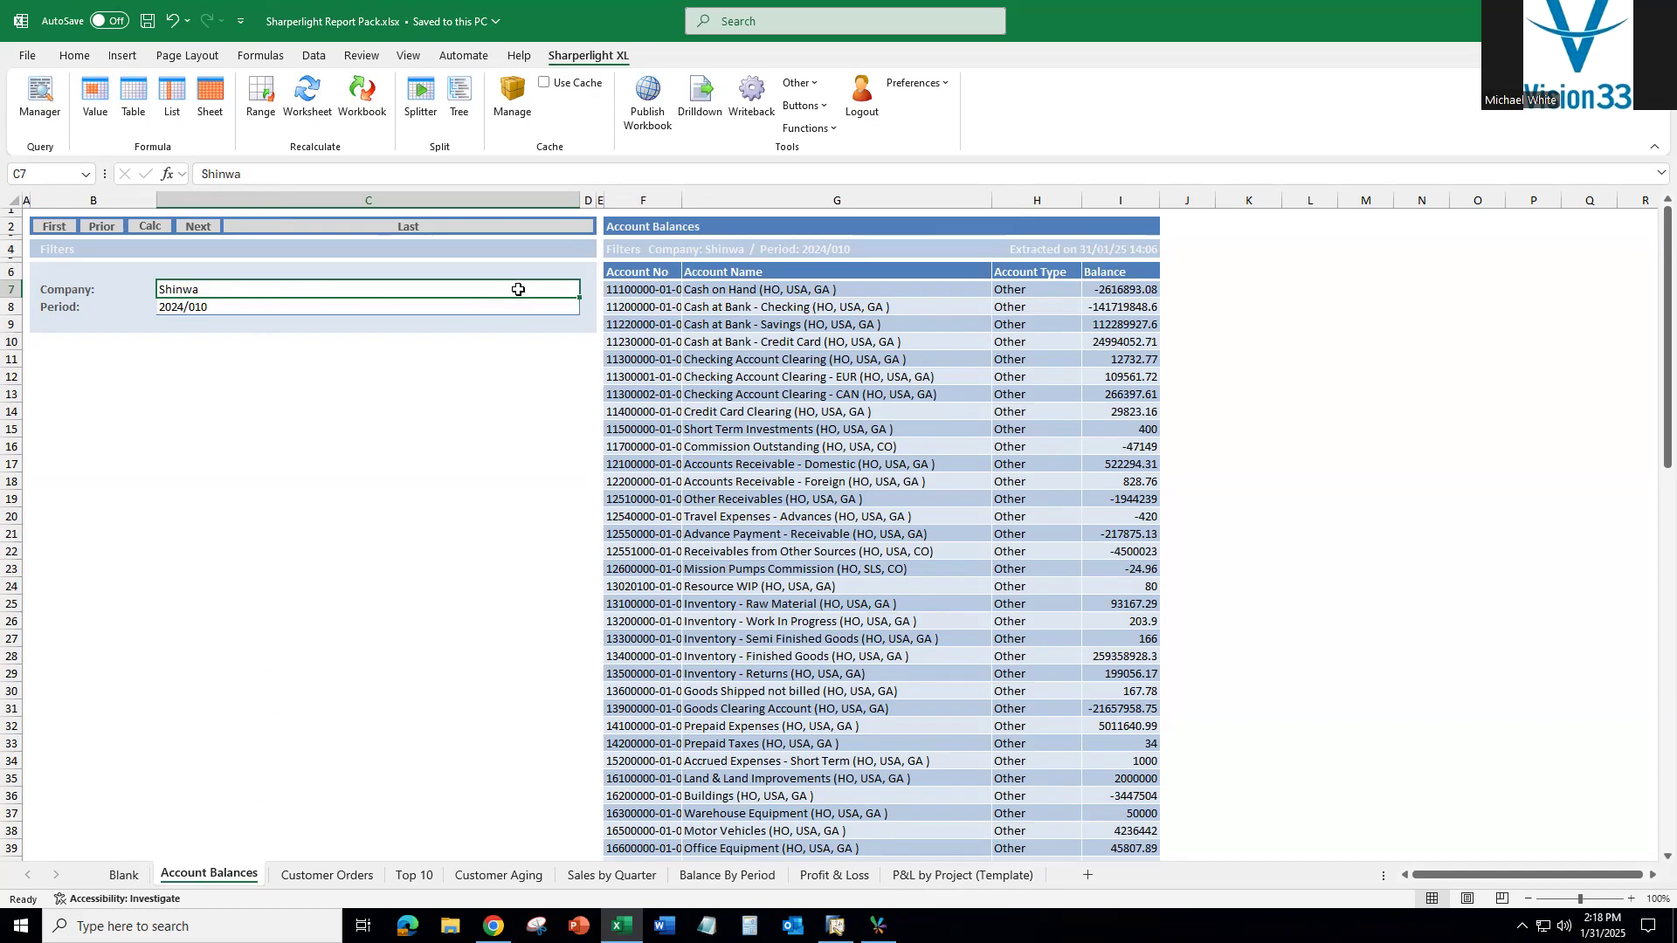
double_click(518, 289)
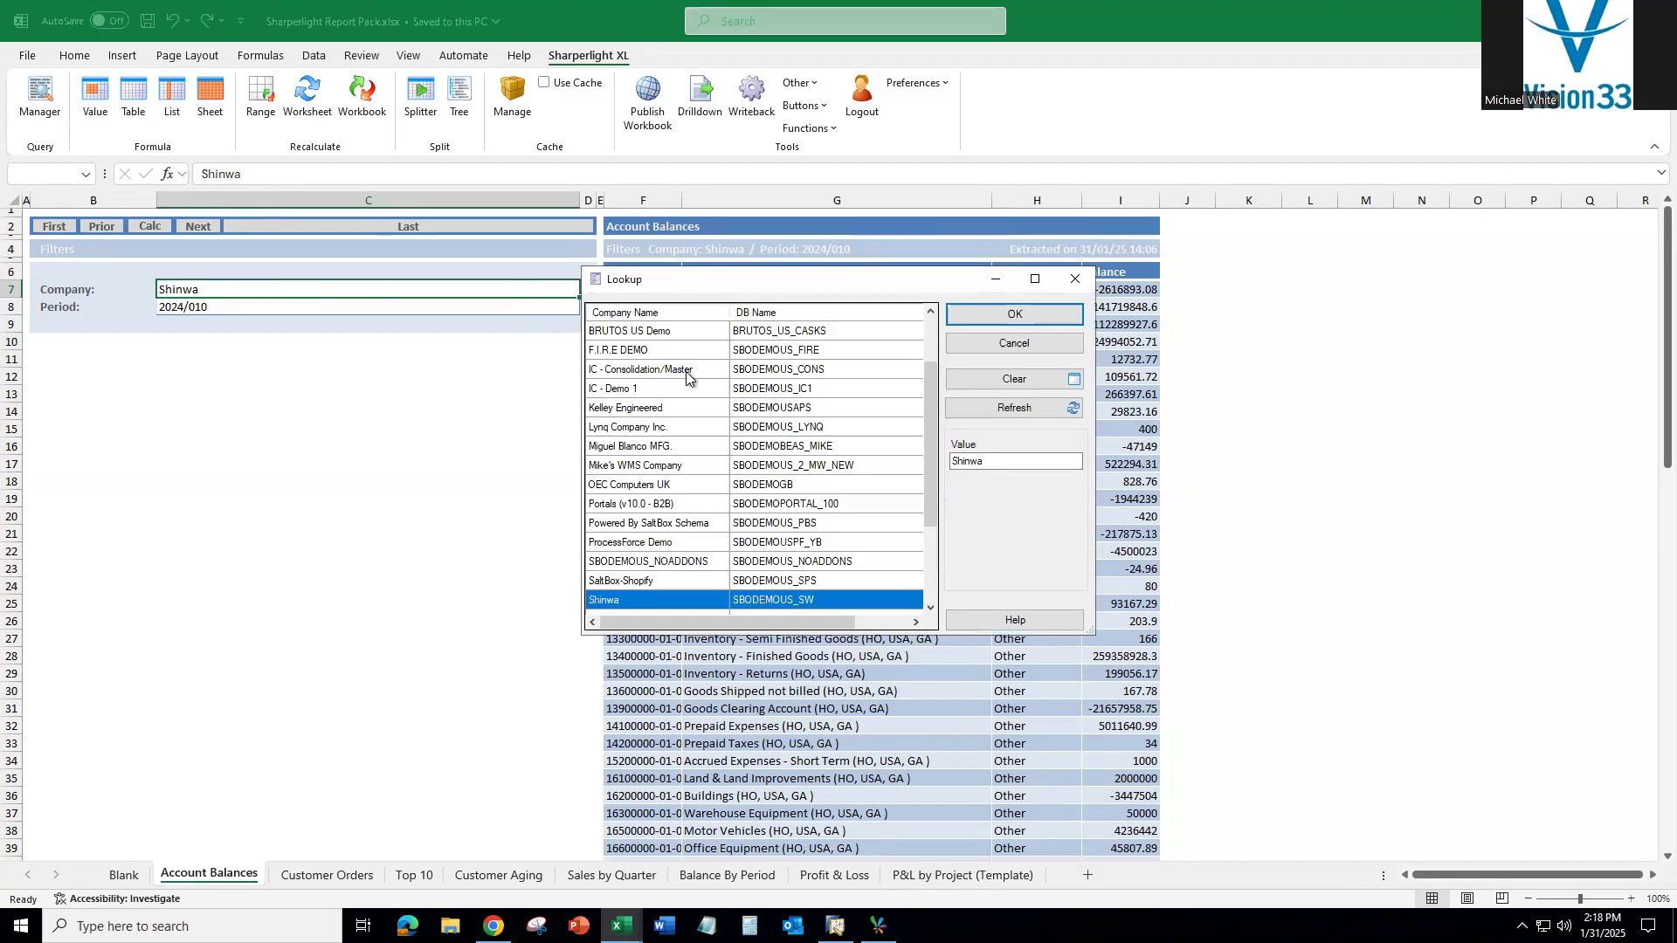
scroll(728, 452, "down", 3)
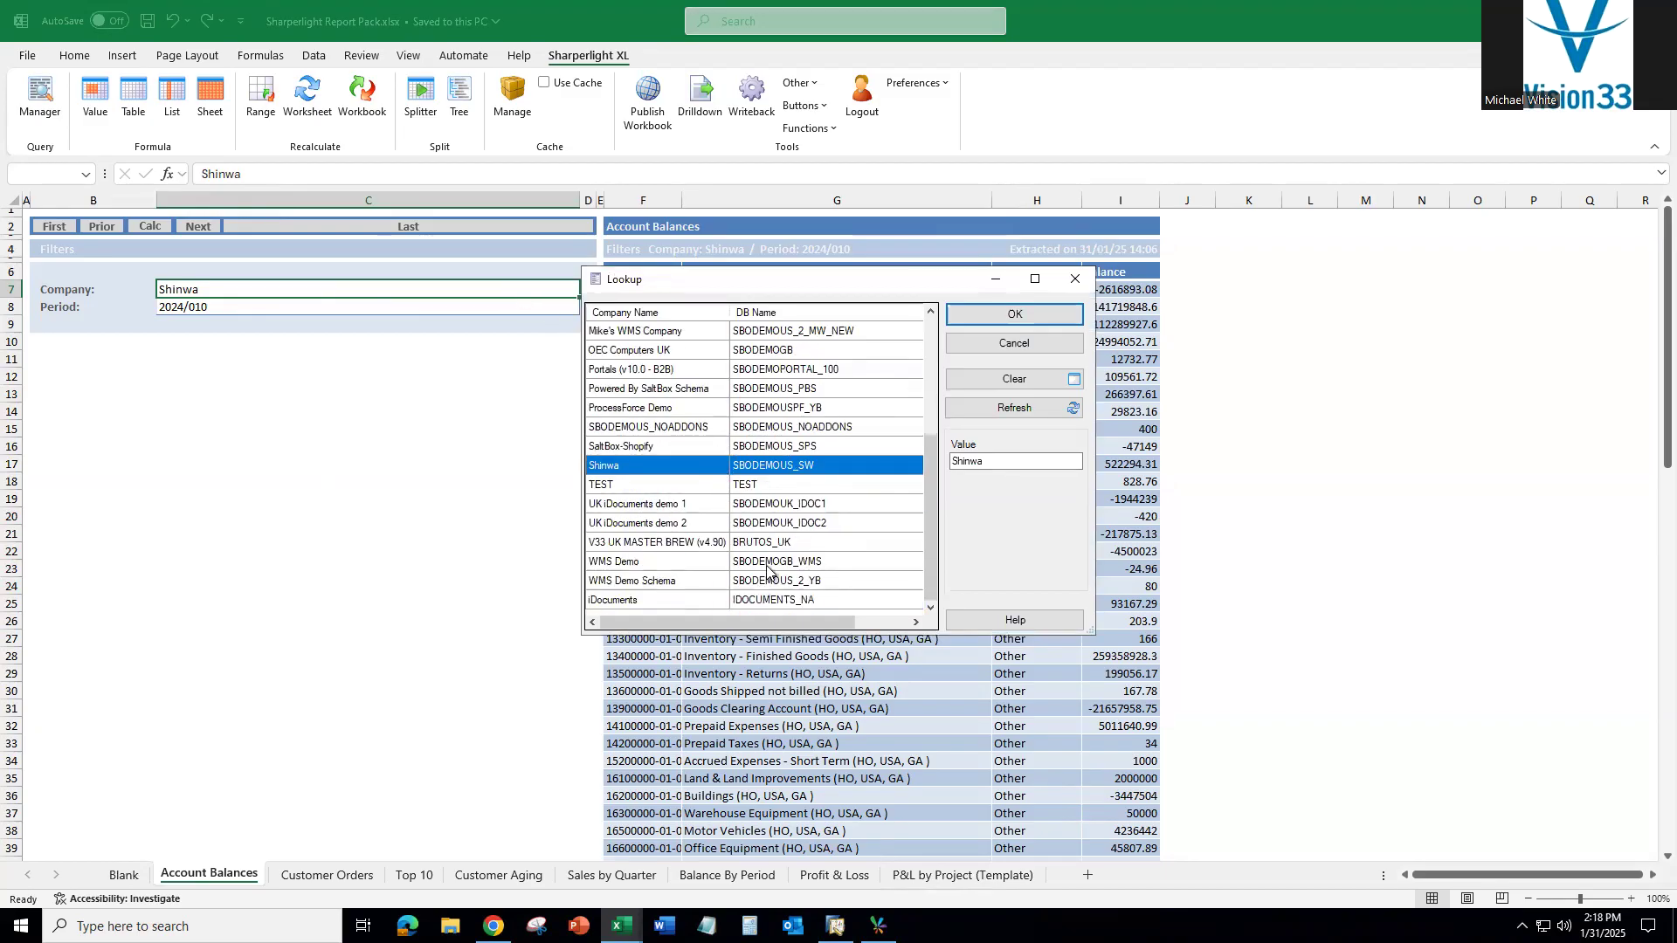
scroll(768, 424, "up", 2)
scroll(761, 426, "down", 2)
scroll(741, 455, "up", 4)
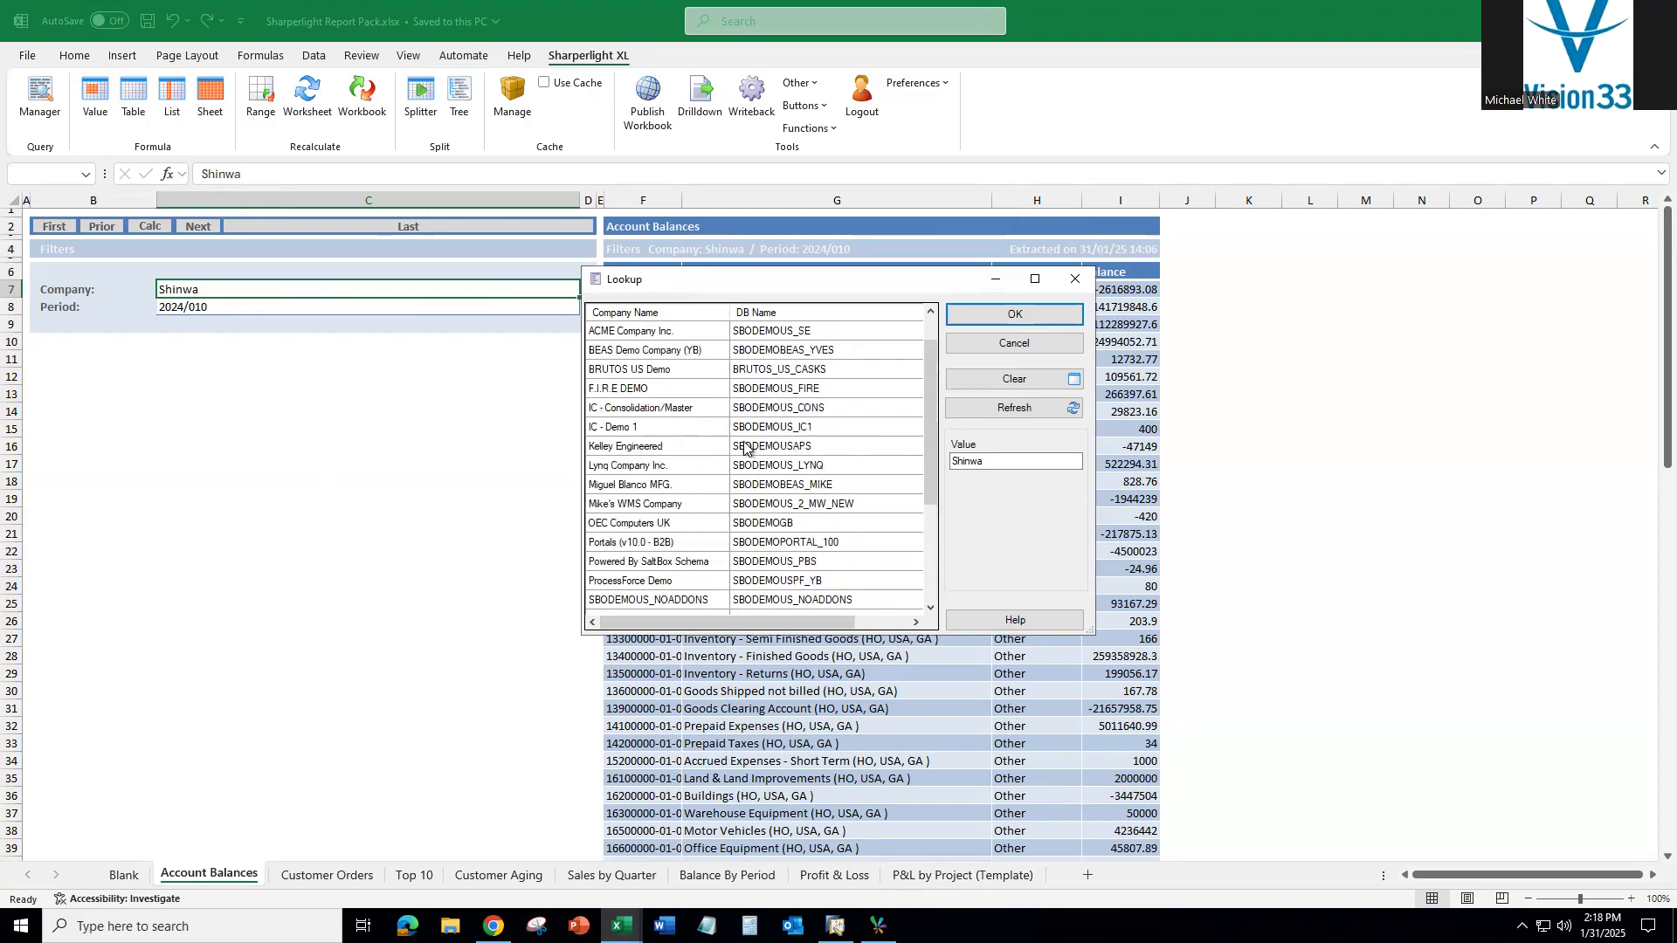
scroll(740, 454, "down", 4)
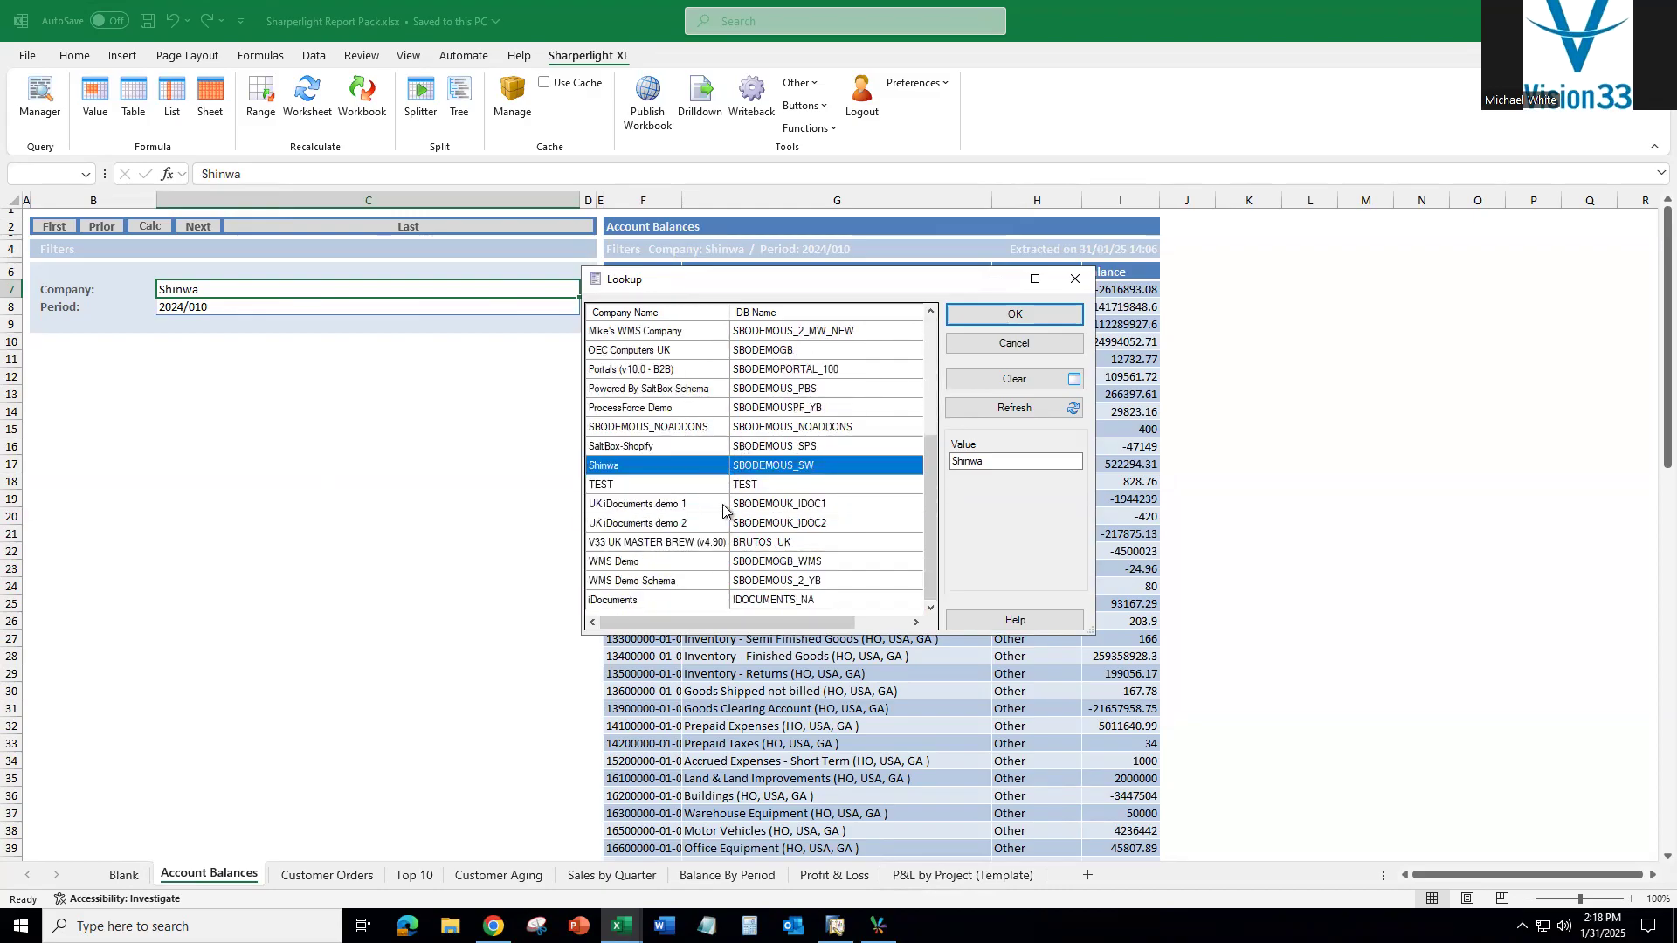
scroll(730, 505, "up", 3)
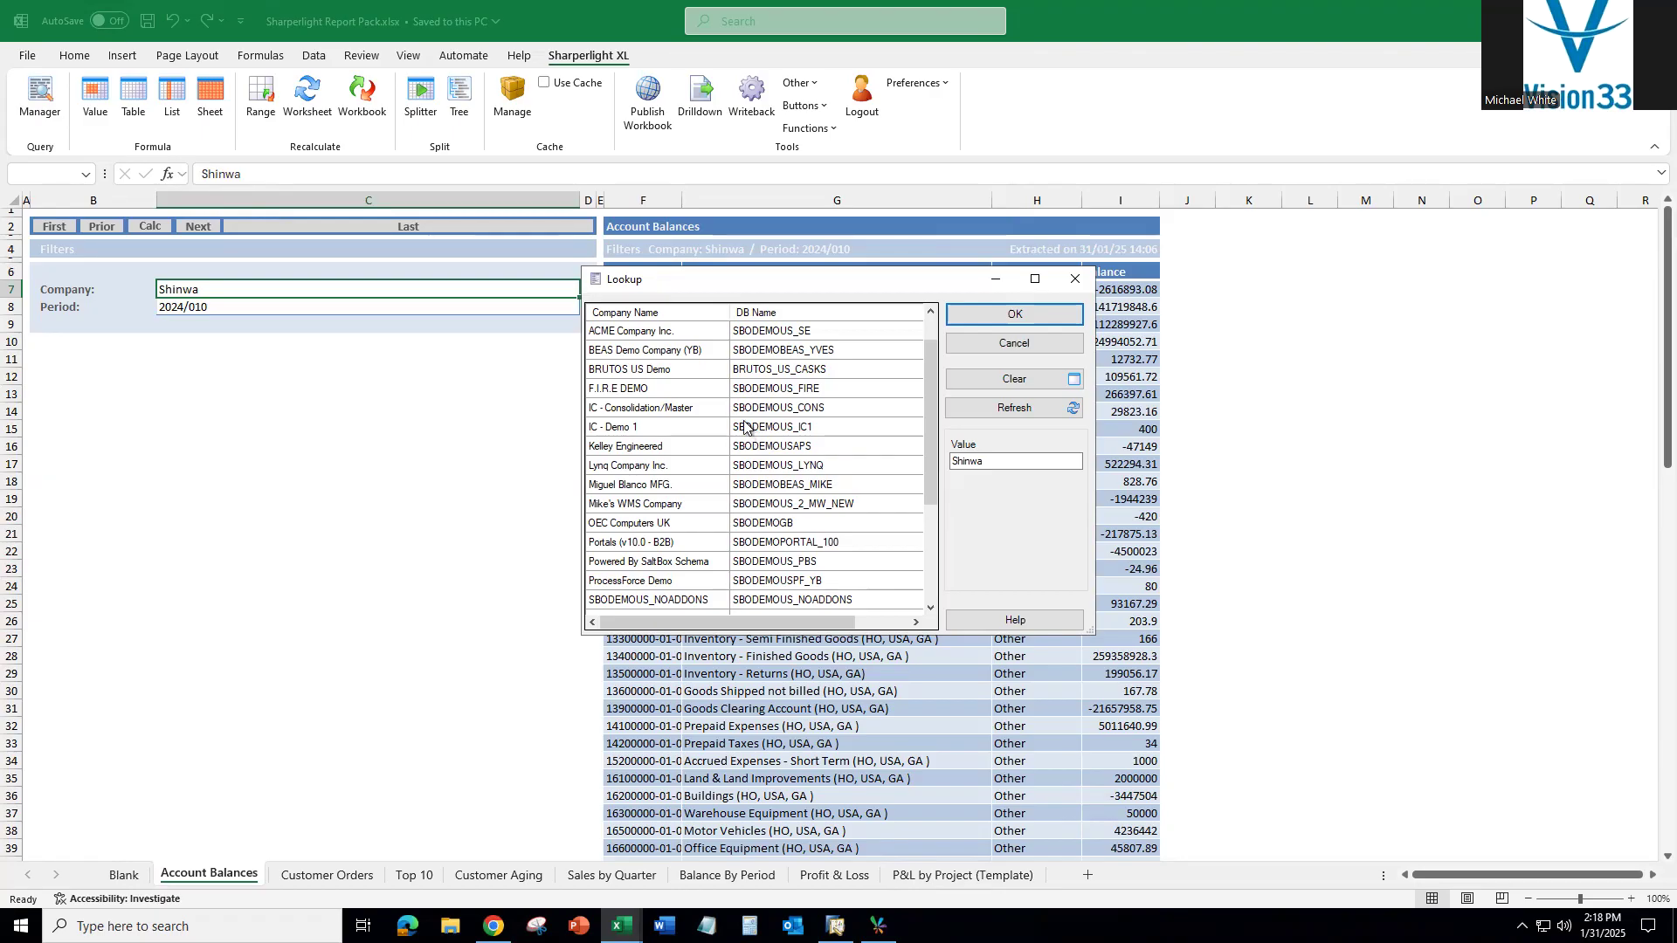
left_click(1075, 279)
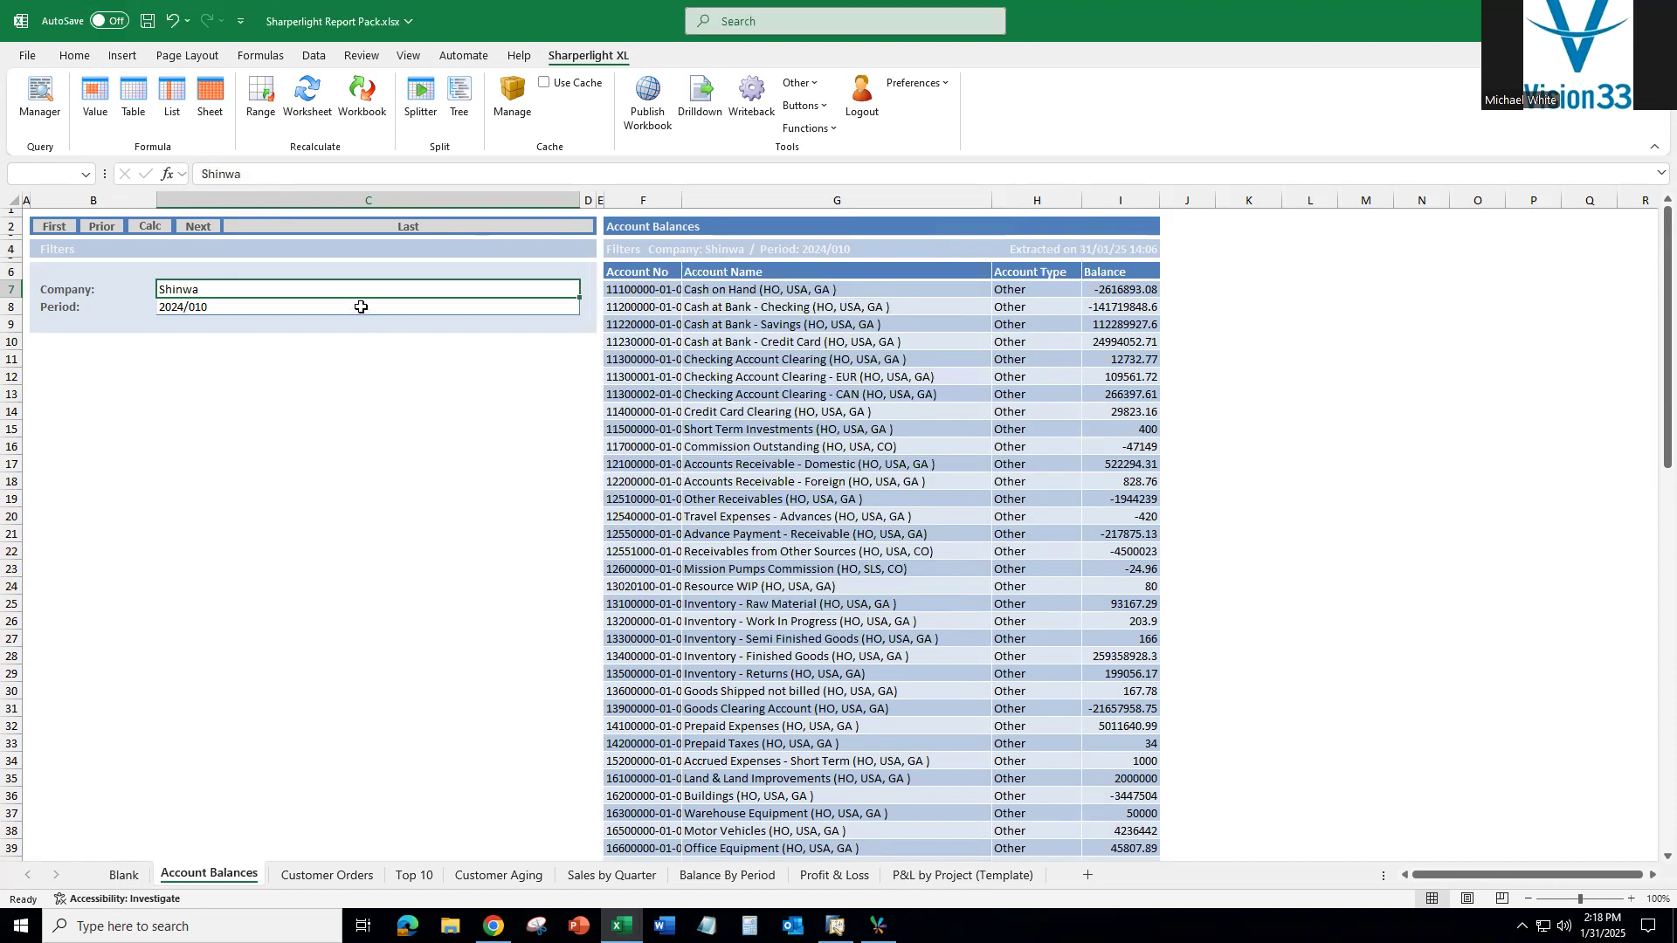
Look at the options for the Account Balances period filter without changing them, and show the Customer Orders sheet
double_click(362, 306)
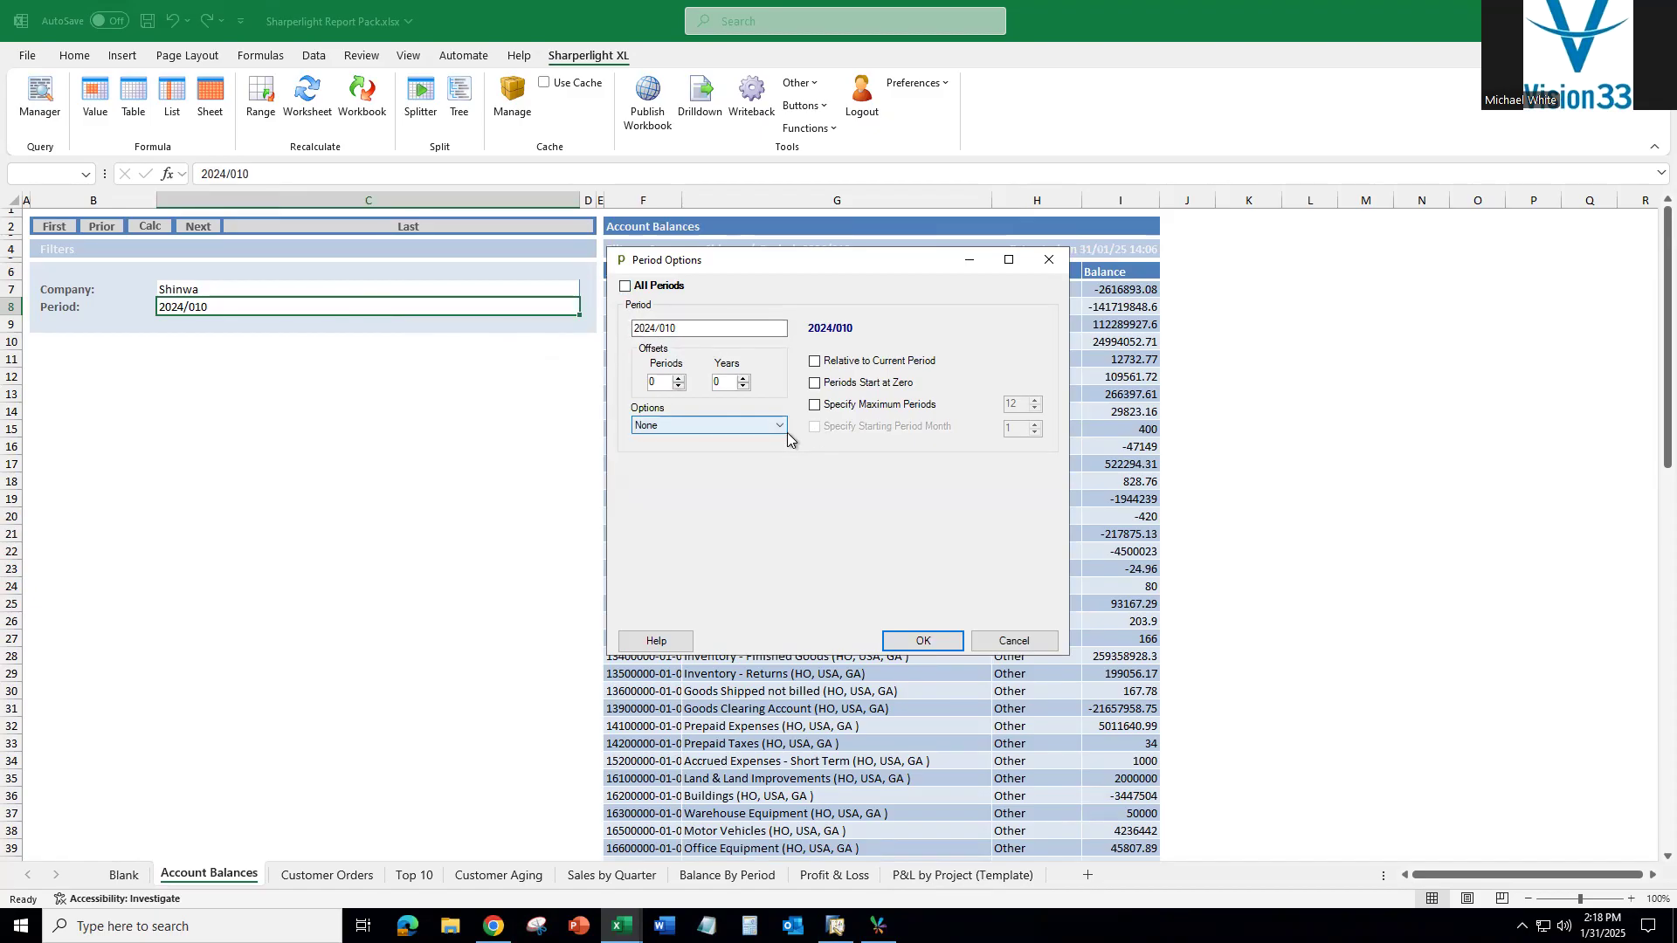
left_click(1011, 644)
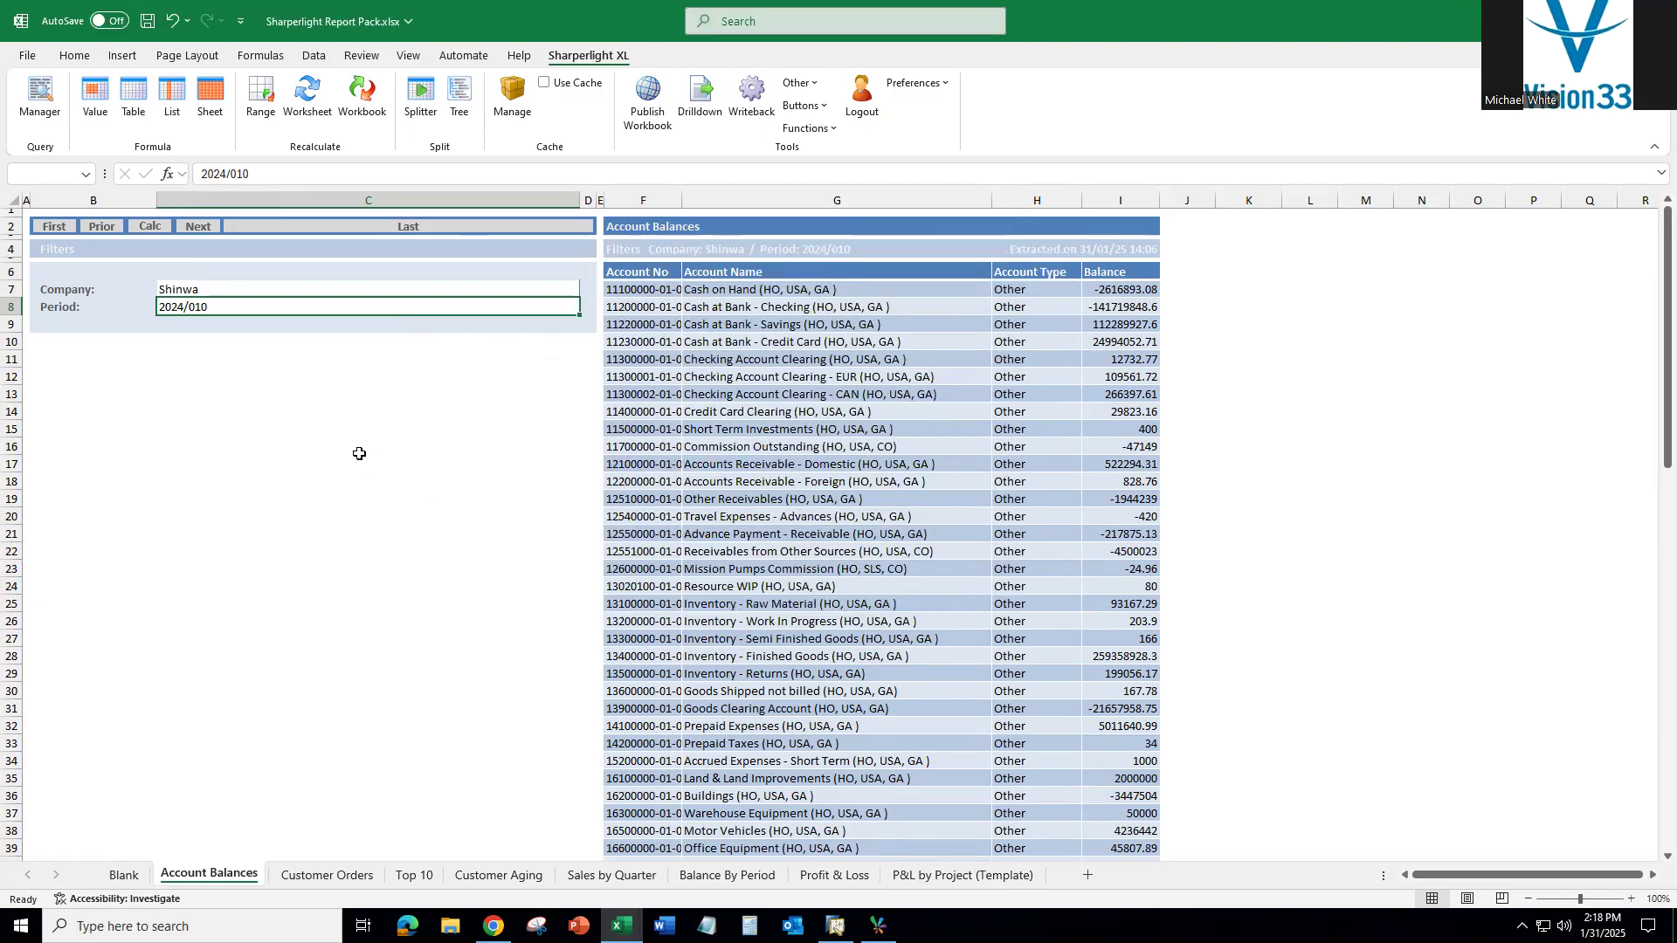
left_click(346, 876)
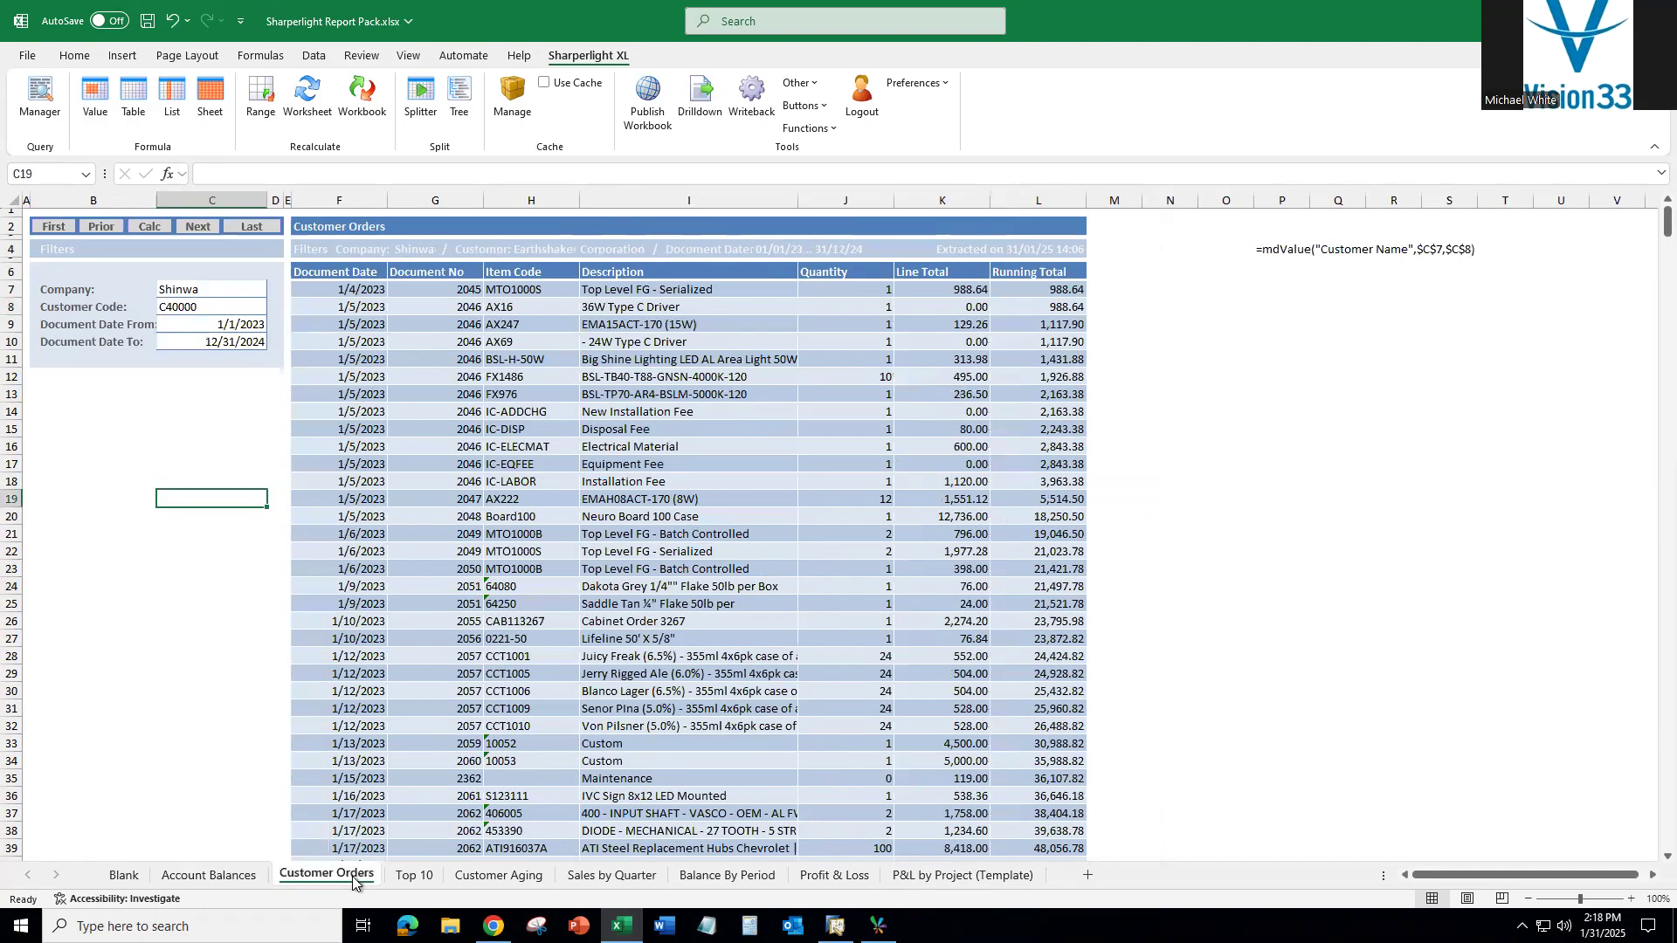
Set the Customer Orders sheet's Document Date To filter to 12/31/2025 and dismiss the log window
left_click(253, 340)
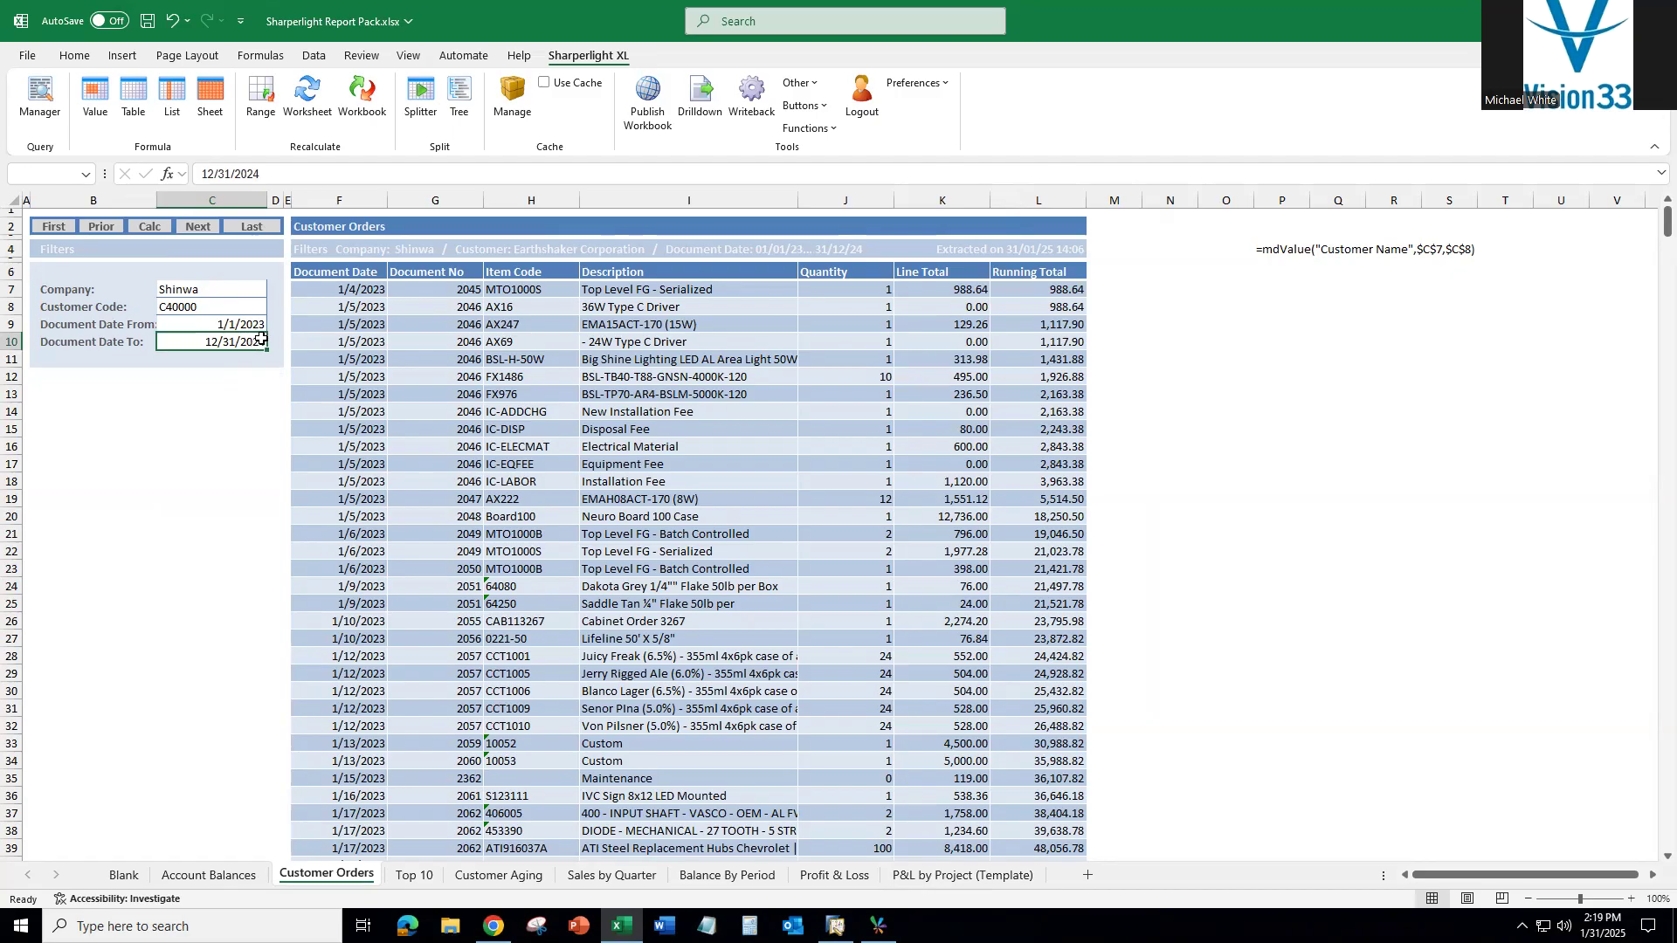
left_click_drag(252, 174, 280, 176)
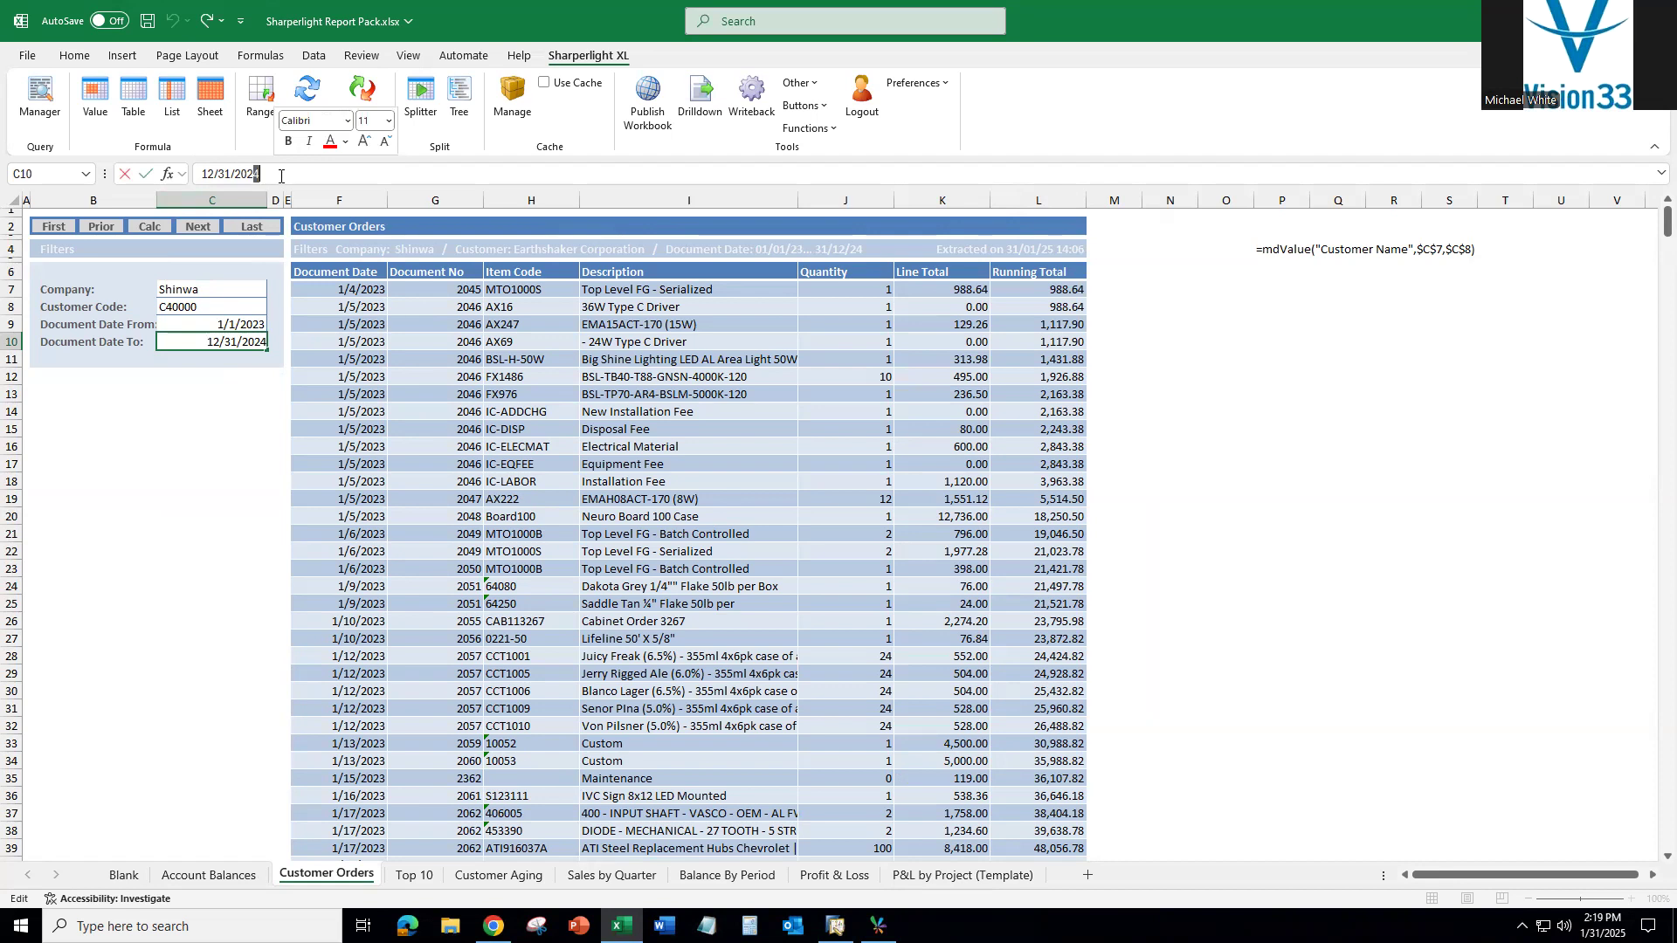
type("5")
left_click(145, 174)
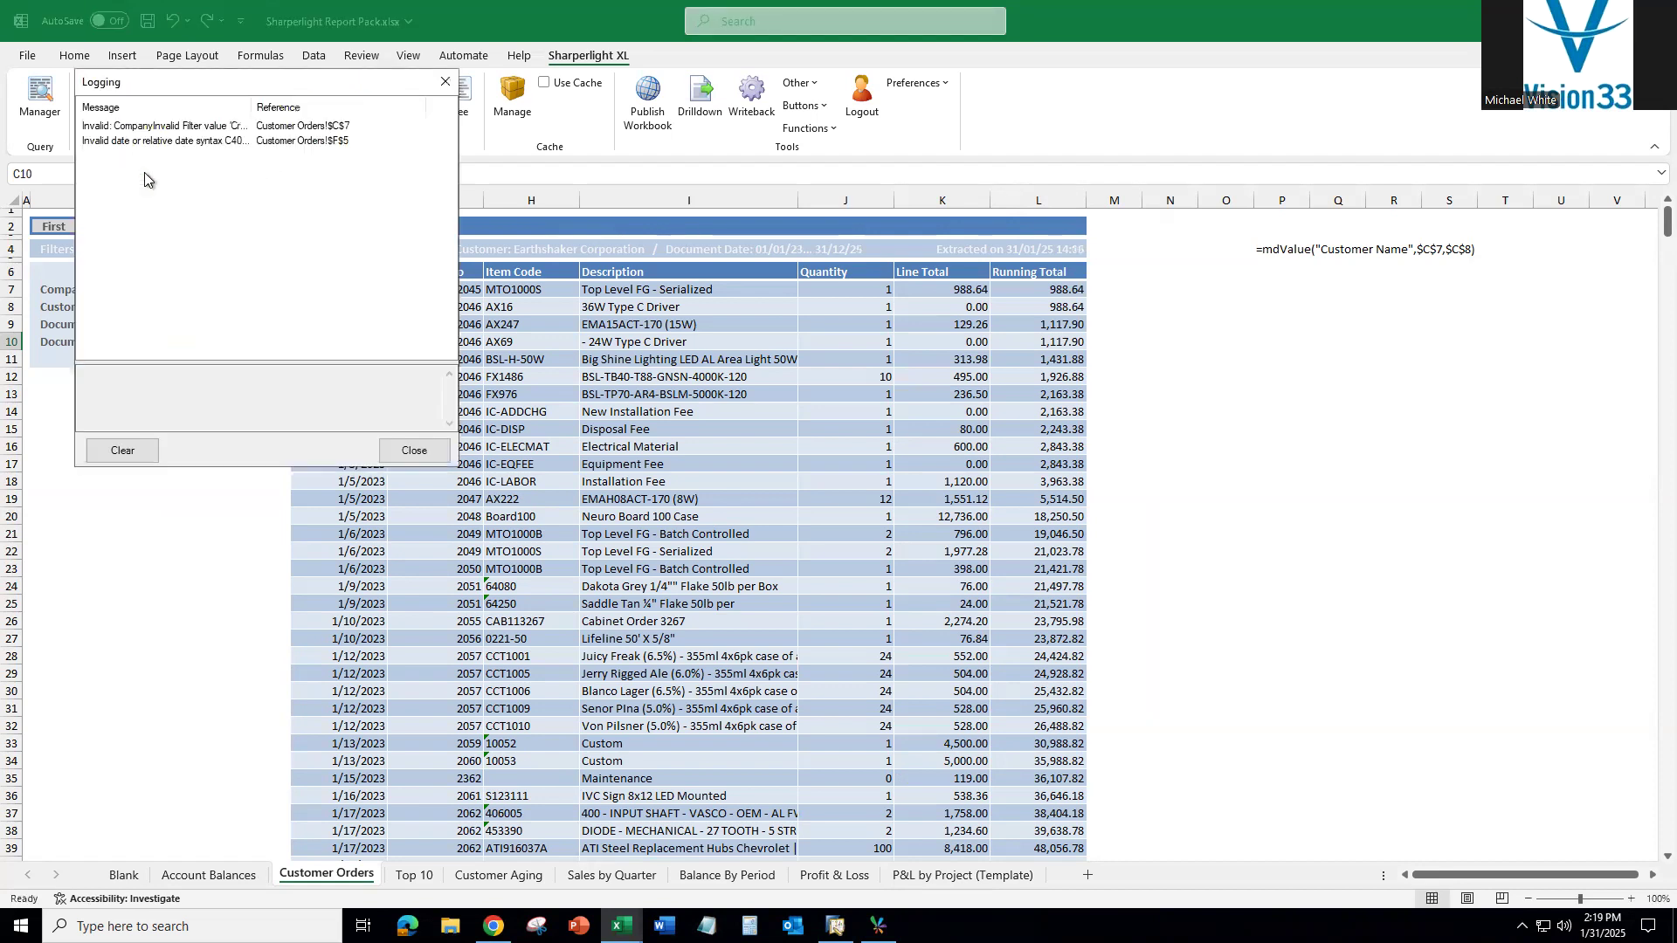
left_click(430, 454)
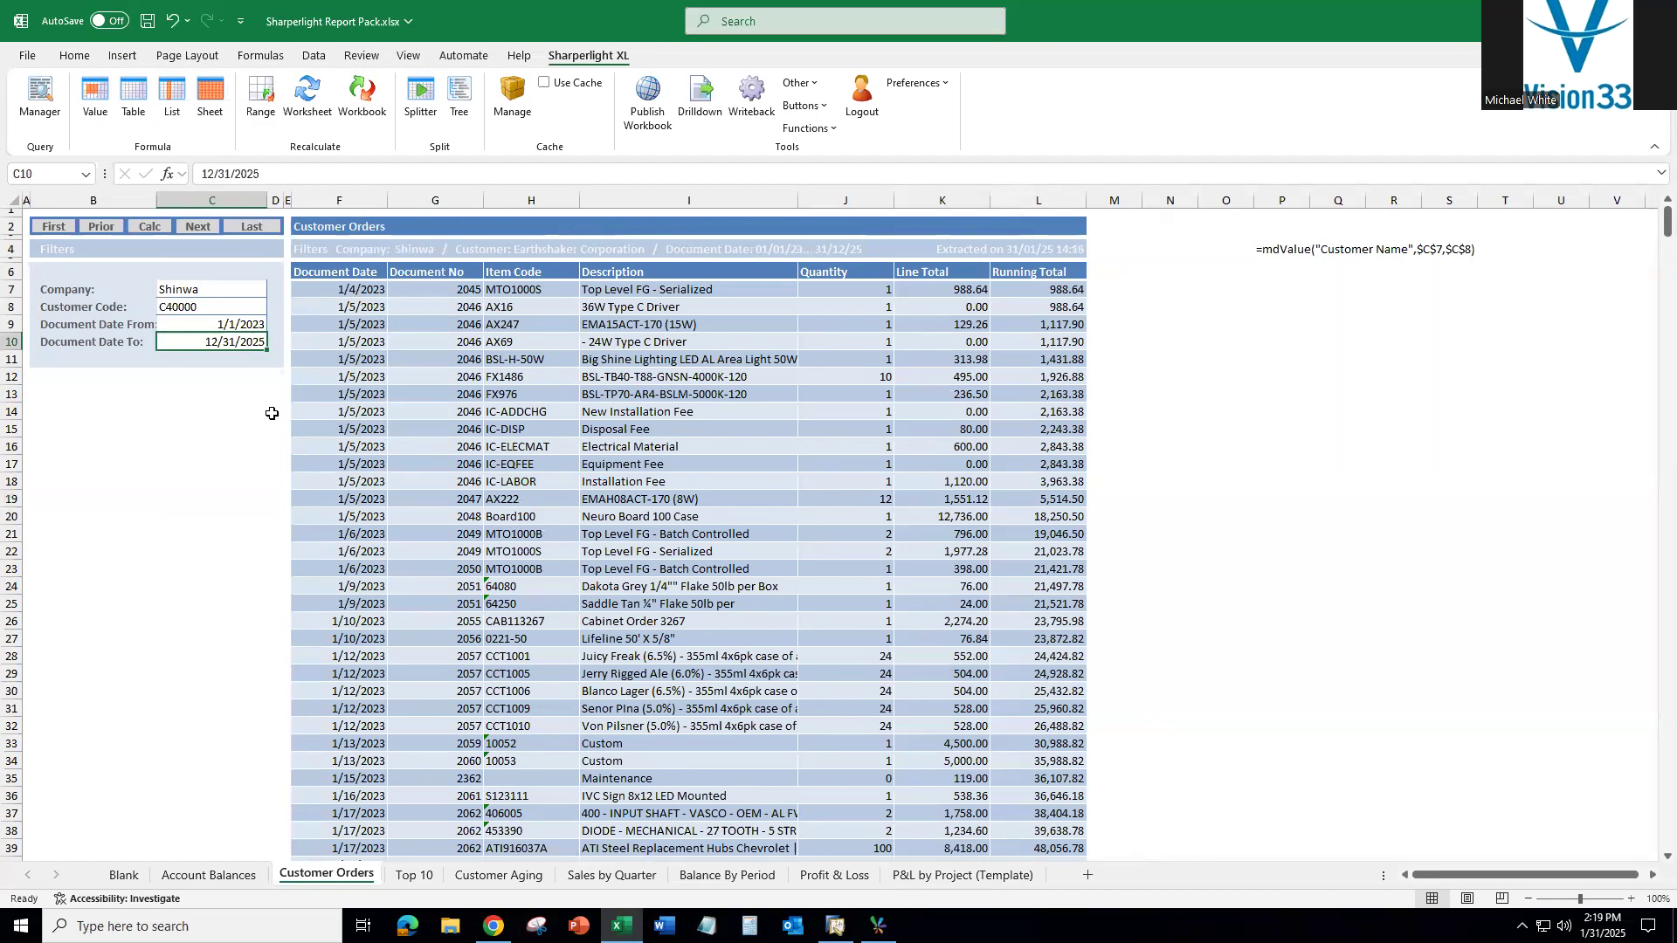
left_click(229, 408)
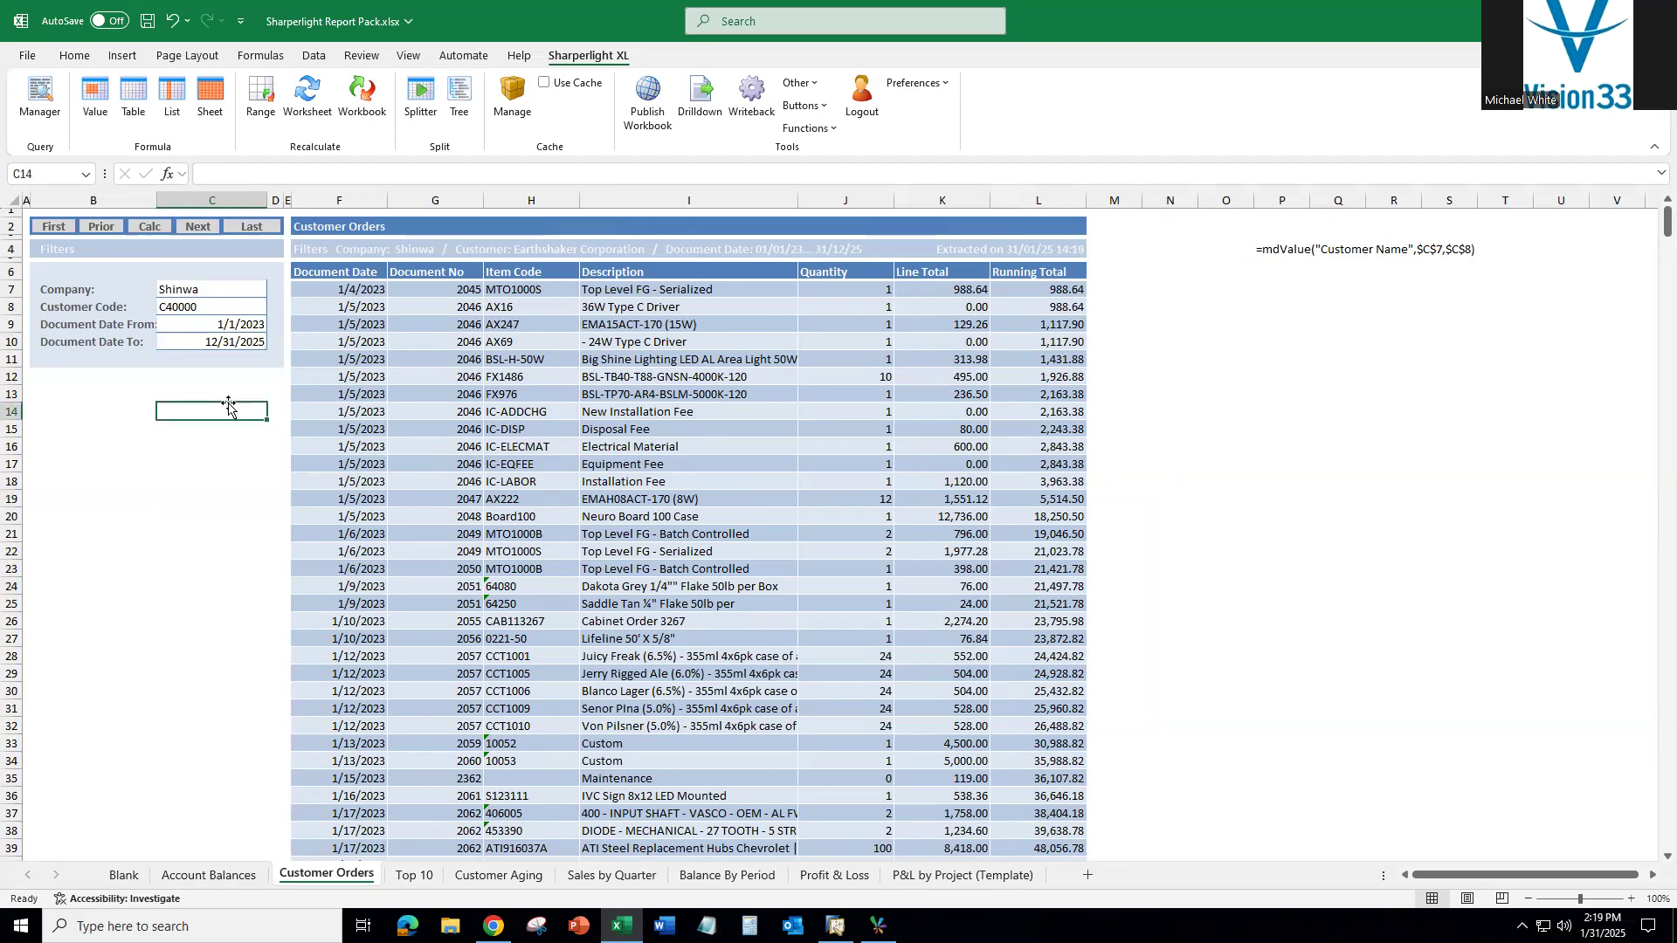
Examine the Top 10, Customer Aging, Sales by Quarter, Balance By Period and Profit & Loss report sheets
left_click(414, 875)
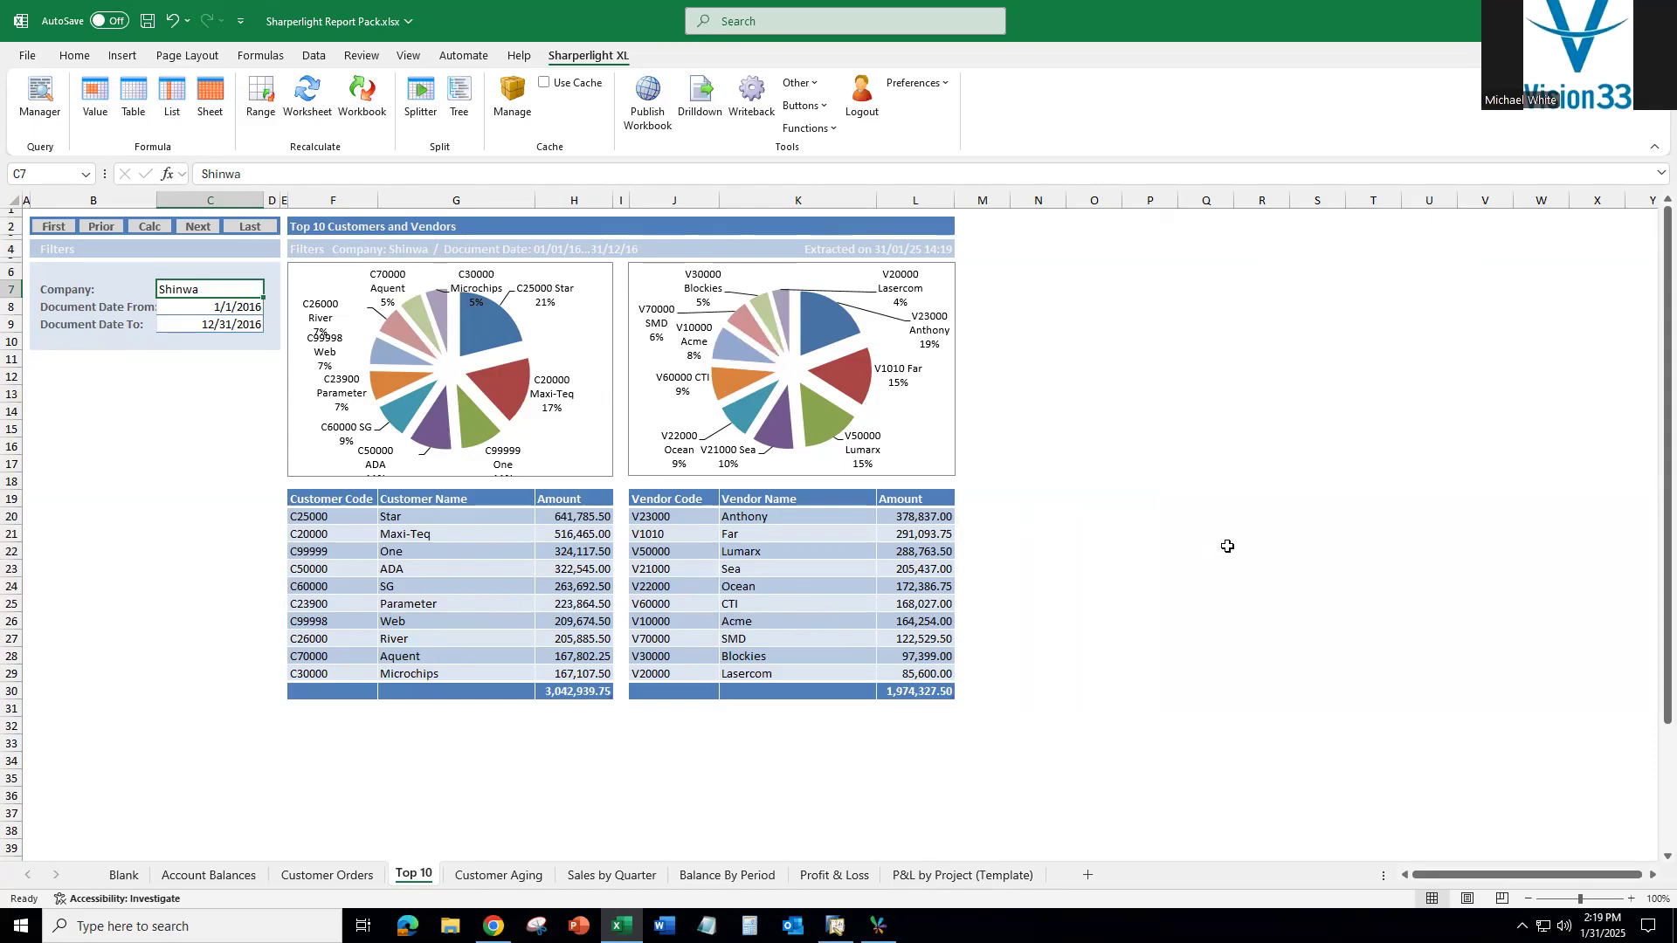
left_click(511, 881)
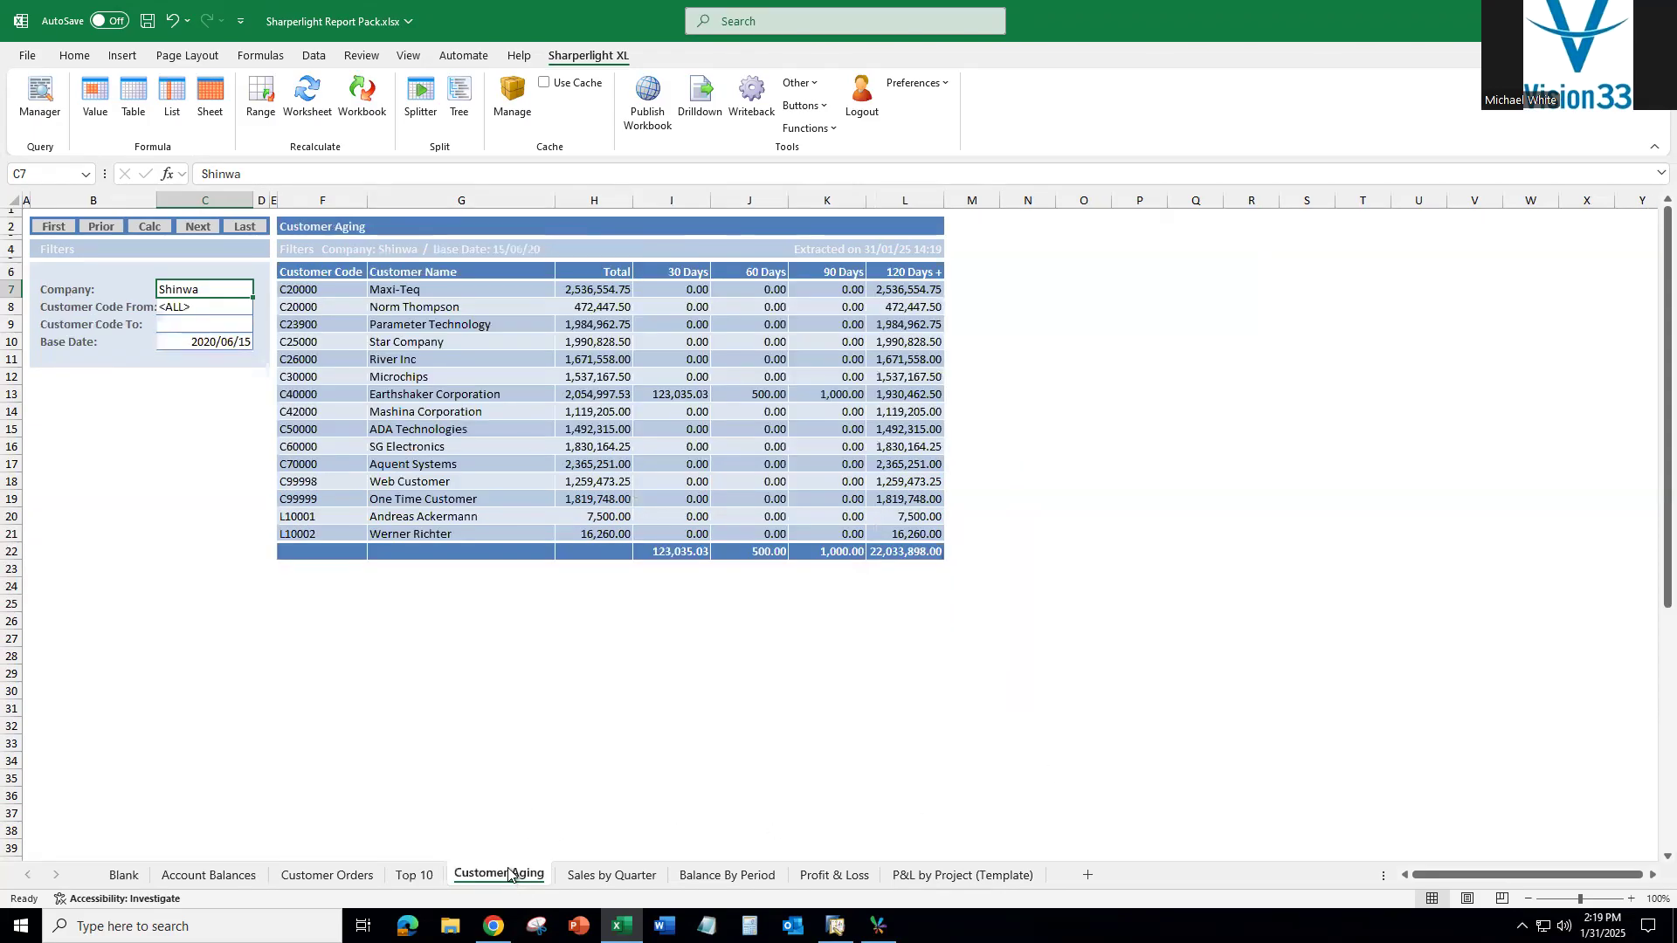
left_click(613, 874)
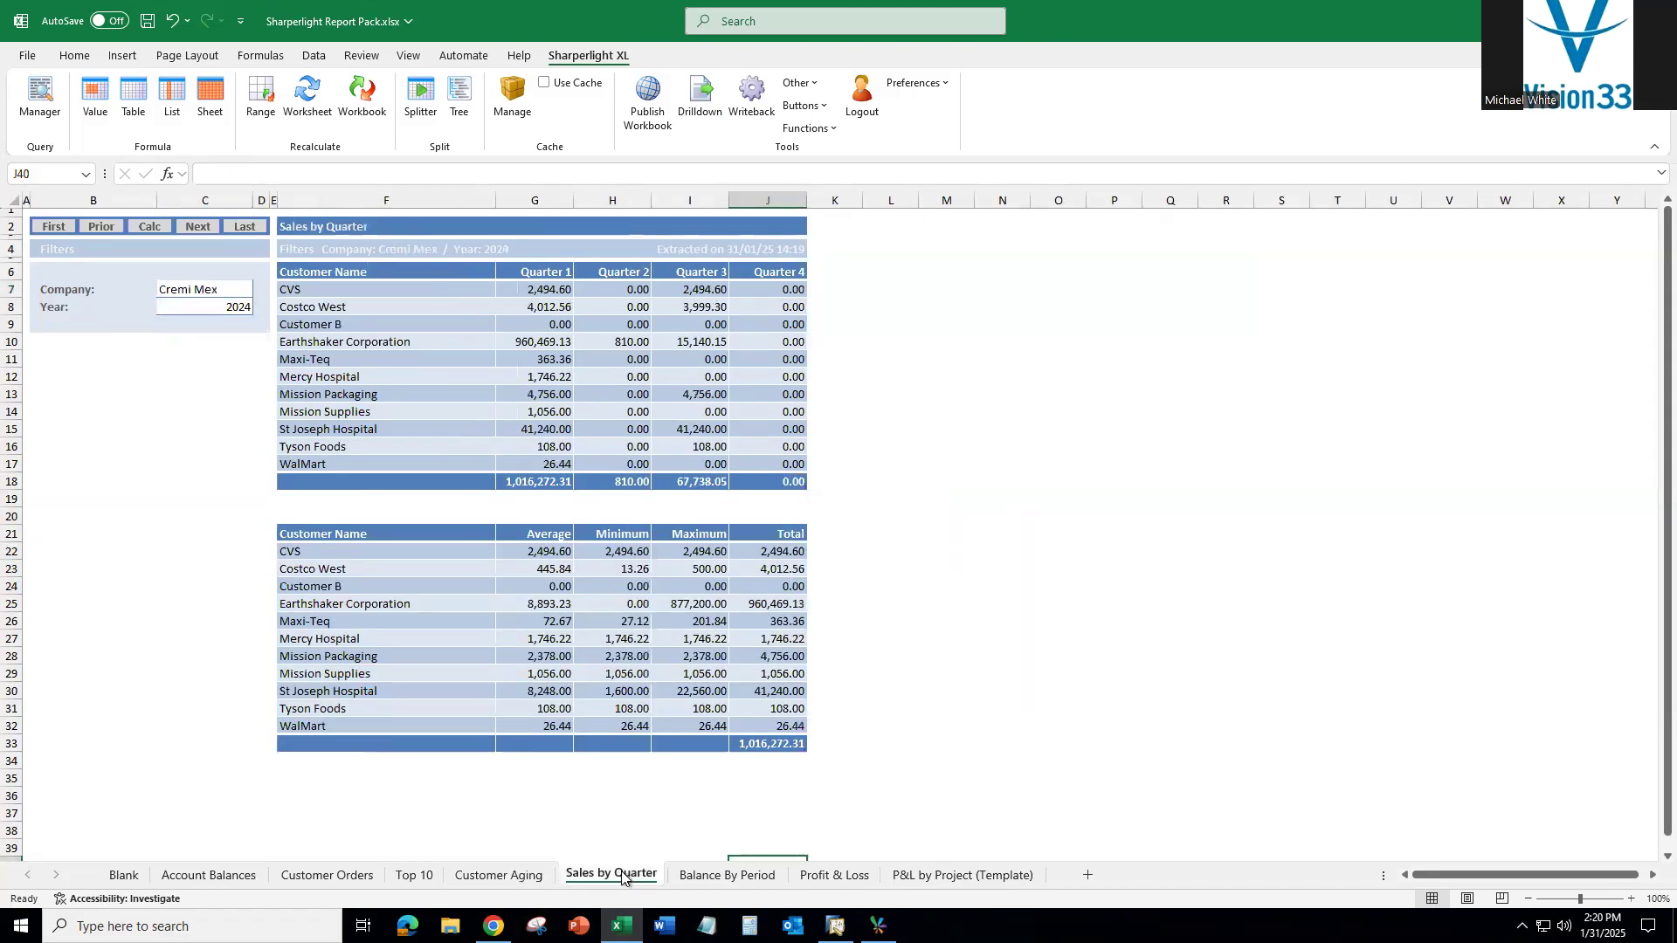
left_click(730, 884)
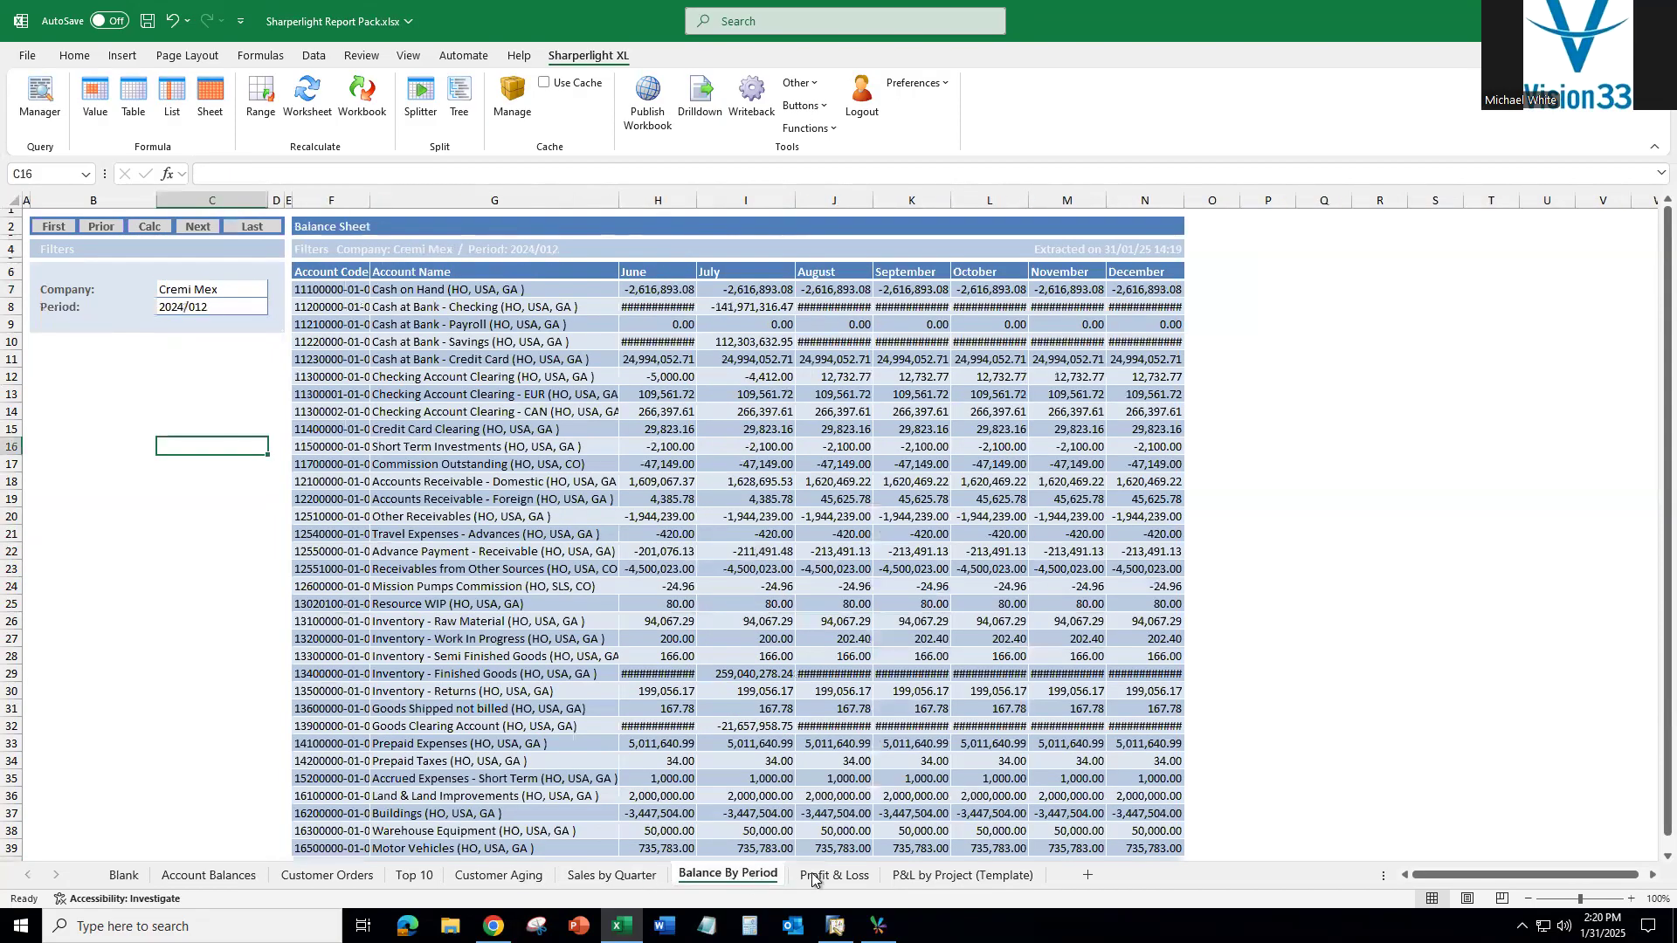
left_click(846, 877)
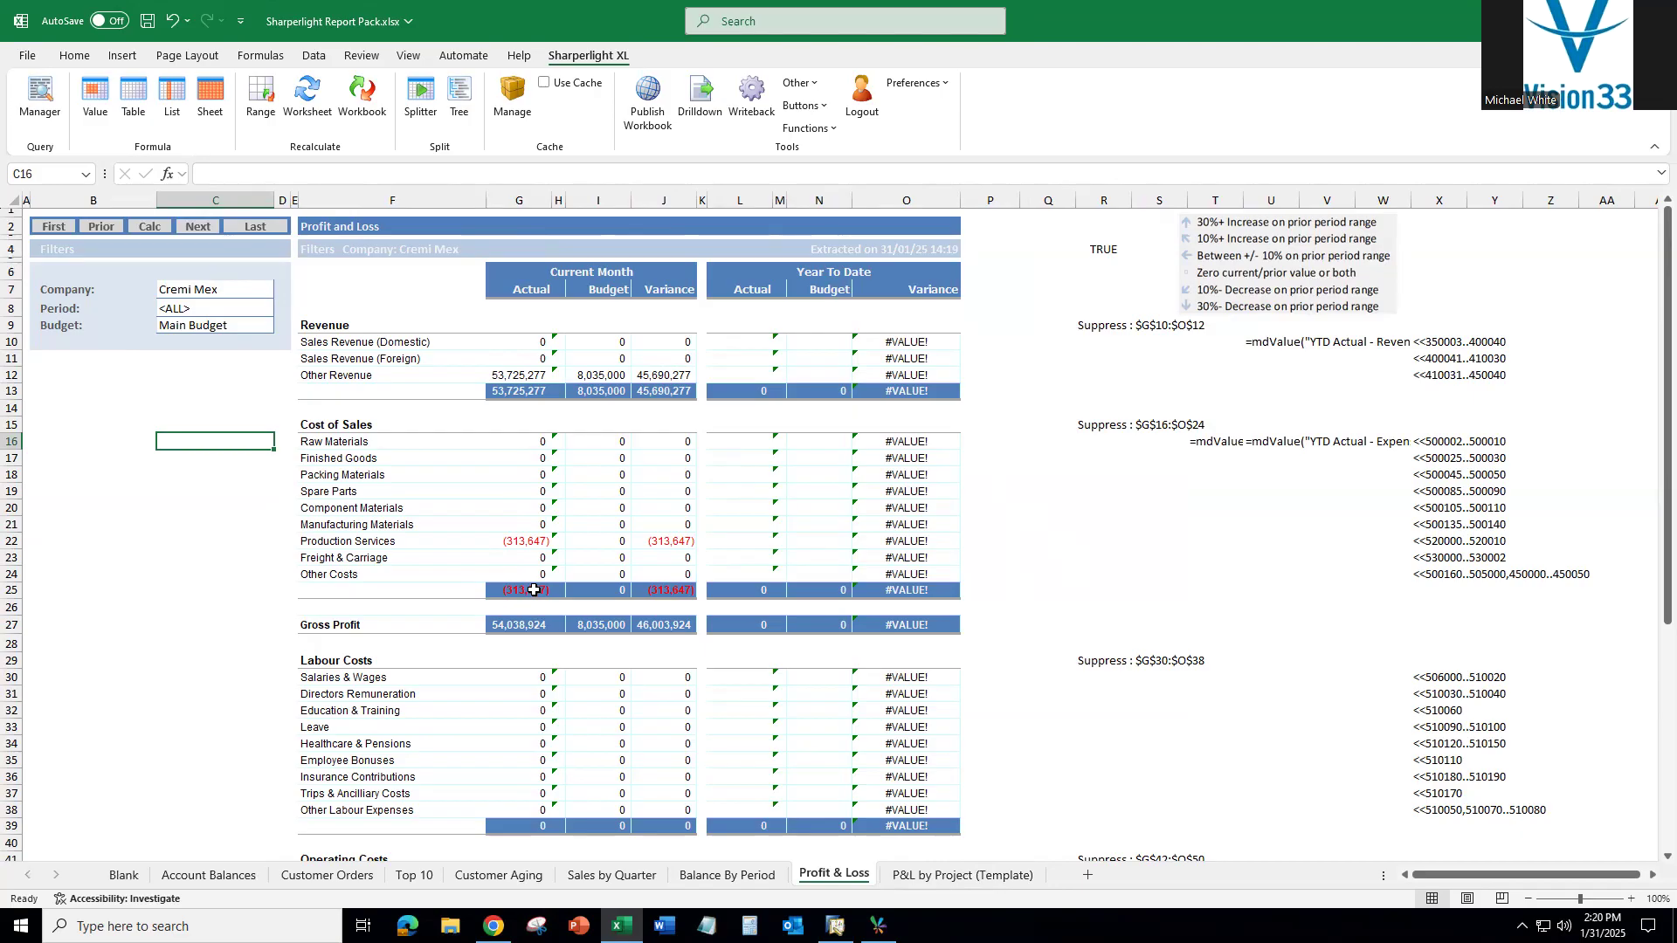
Start a List formula query in cell B2 of the Blank sheet, using company Shinwa and the Sales A/R table
left_click(131, 876)
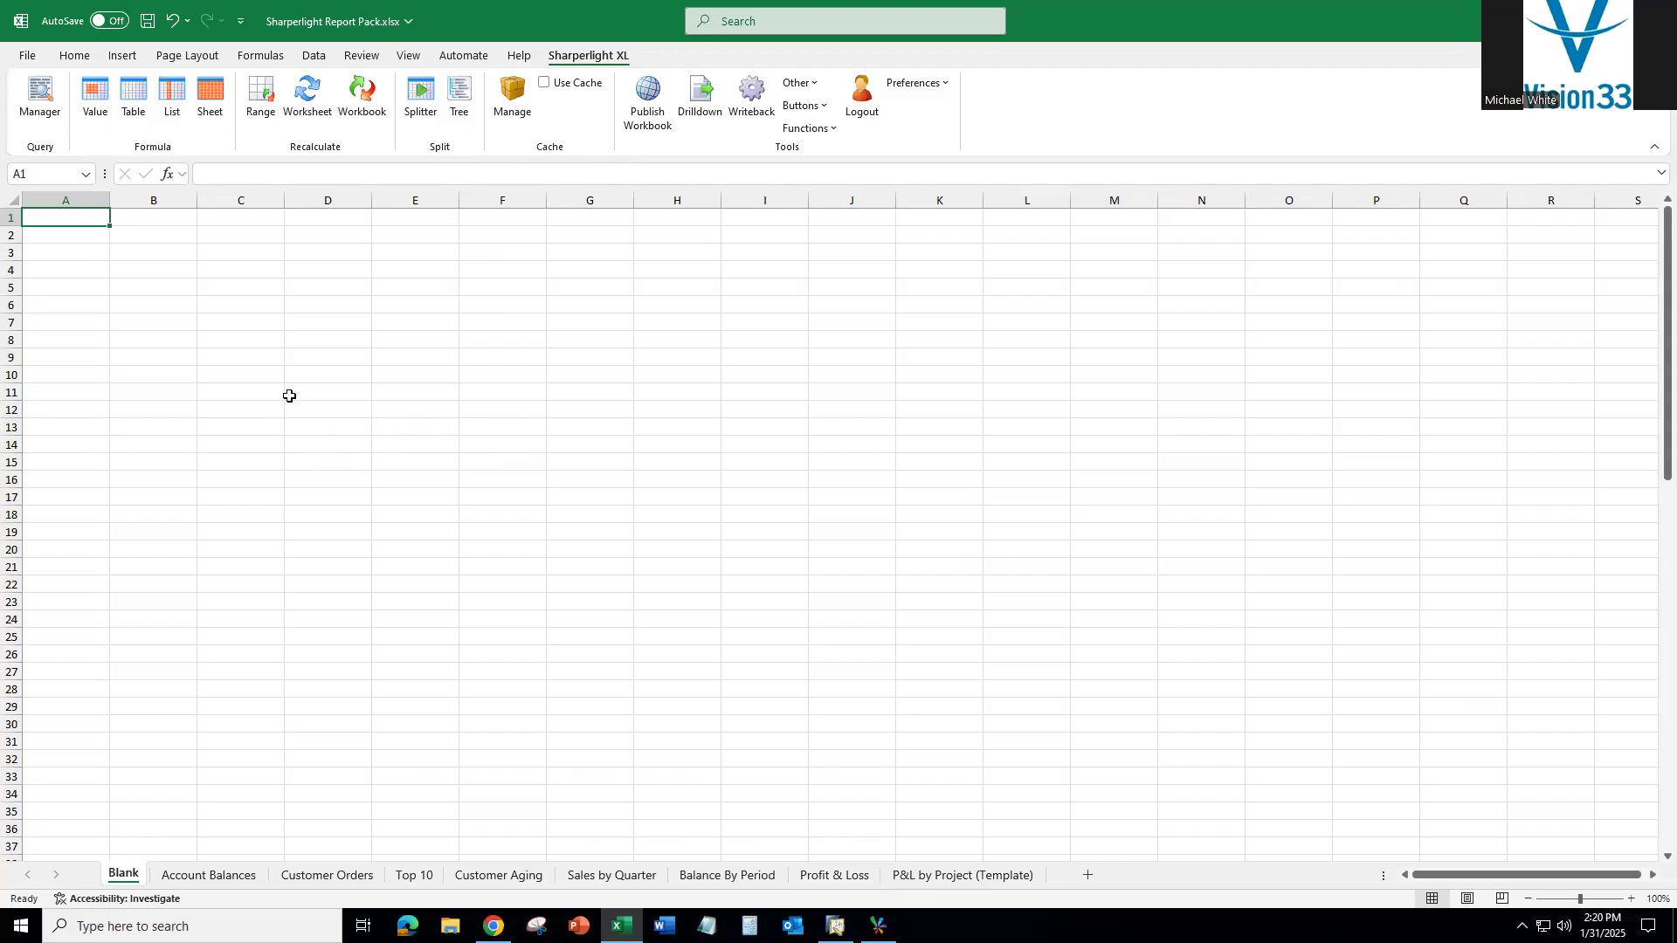
left_click(132, 233)
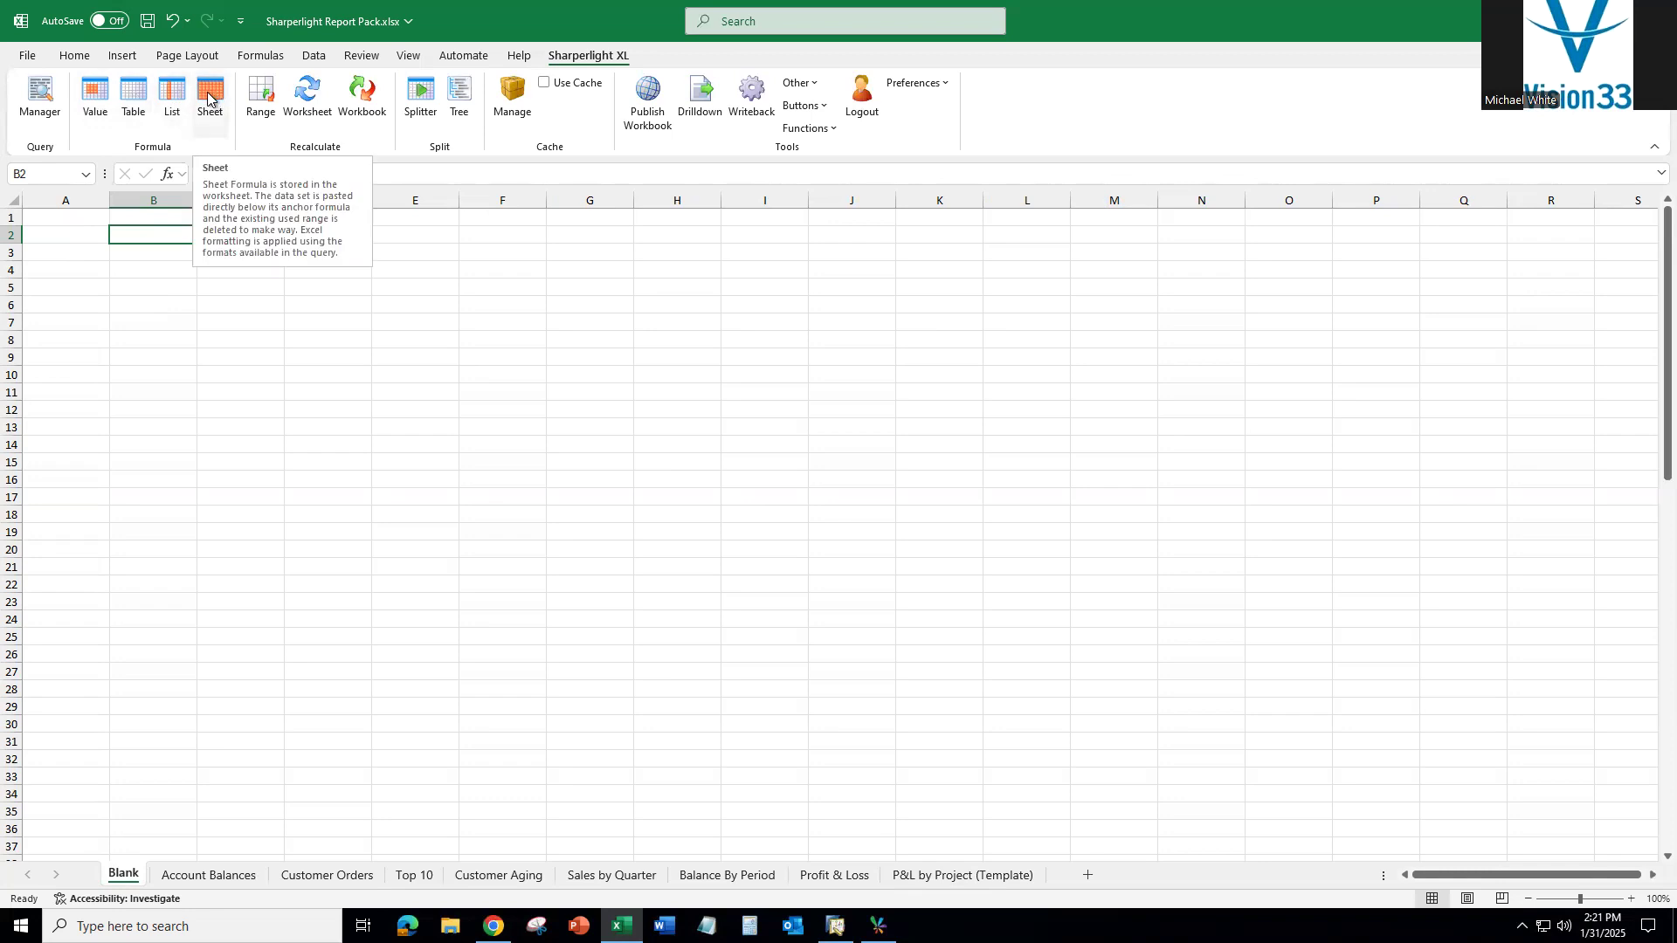
left_click(171, 91)
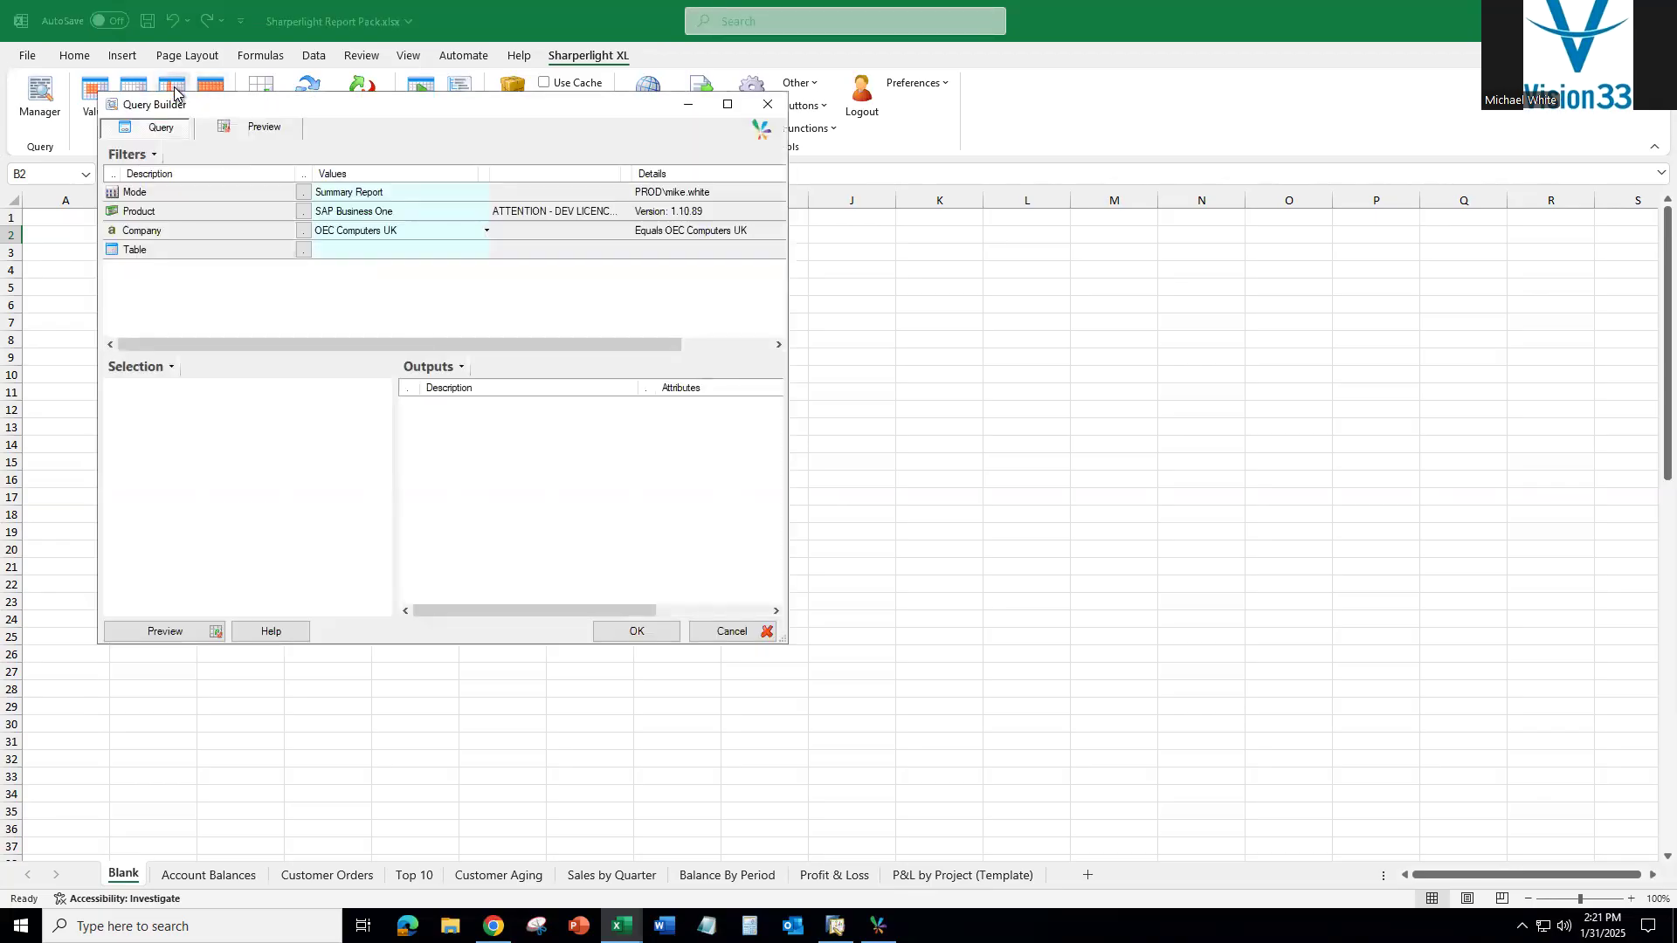
left_click(469, 232)
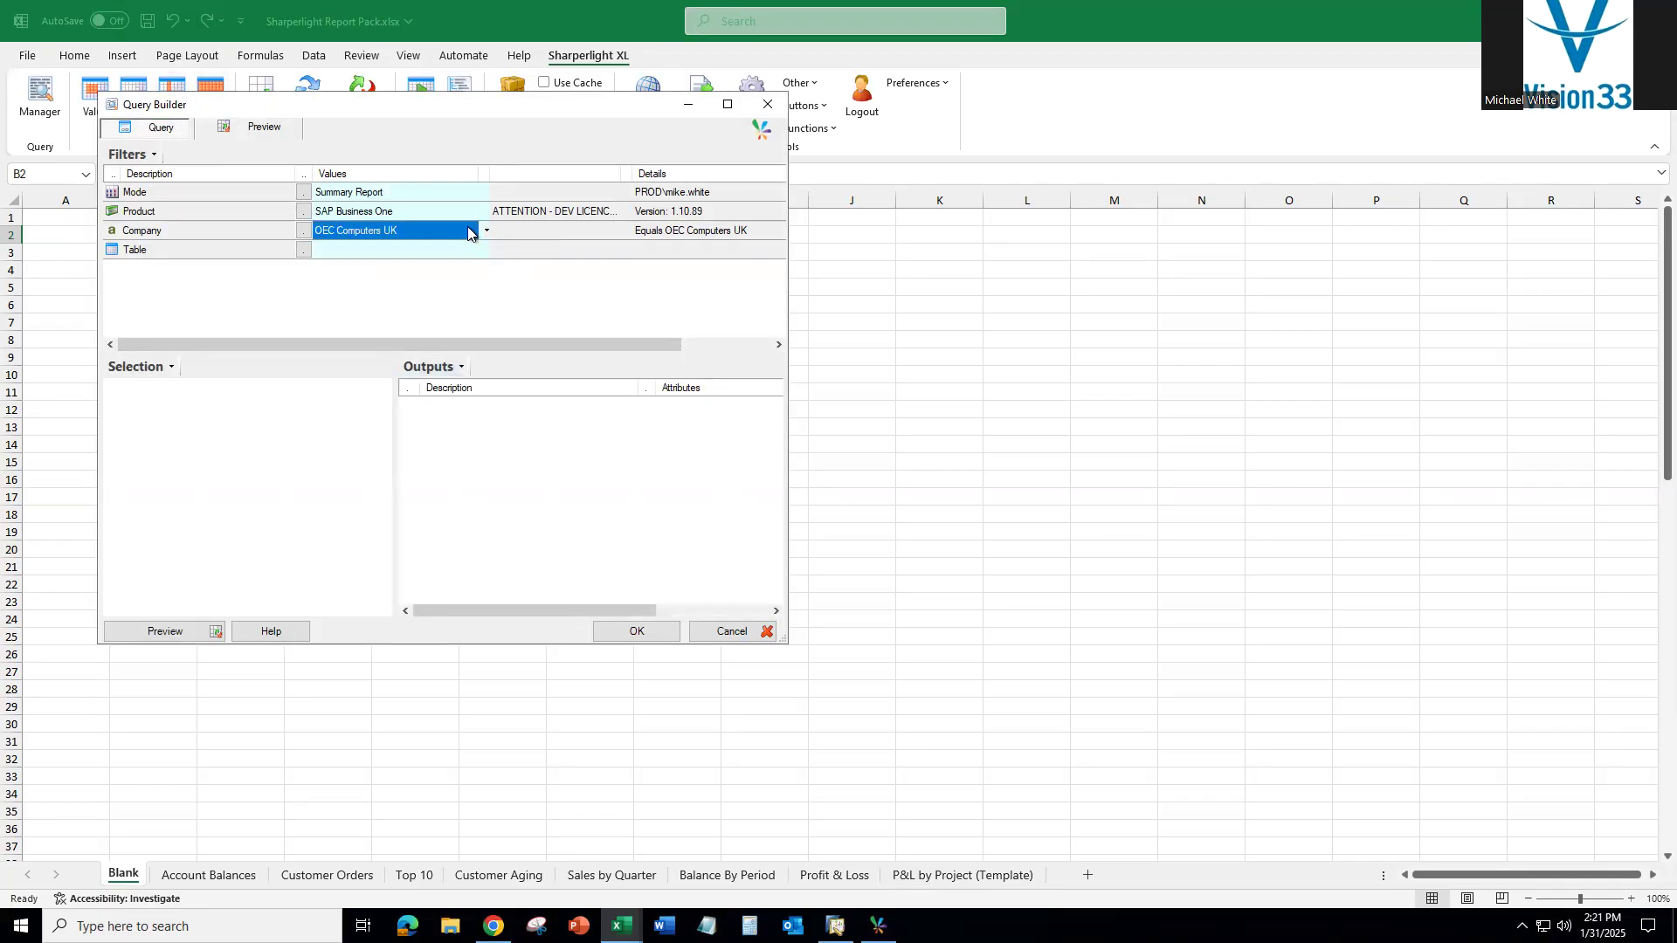
left_click(469, 232)
scroll(307, 472, "down", 4)
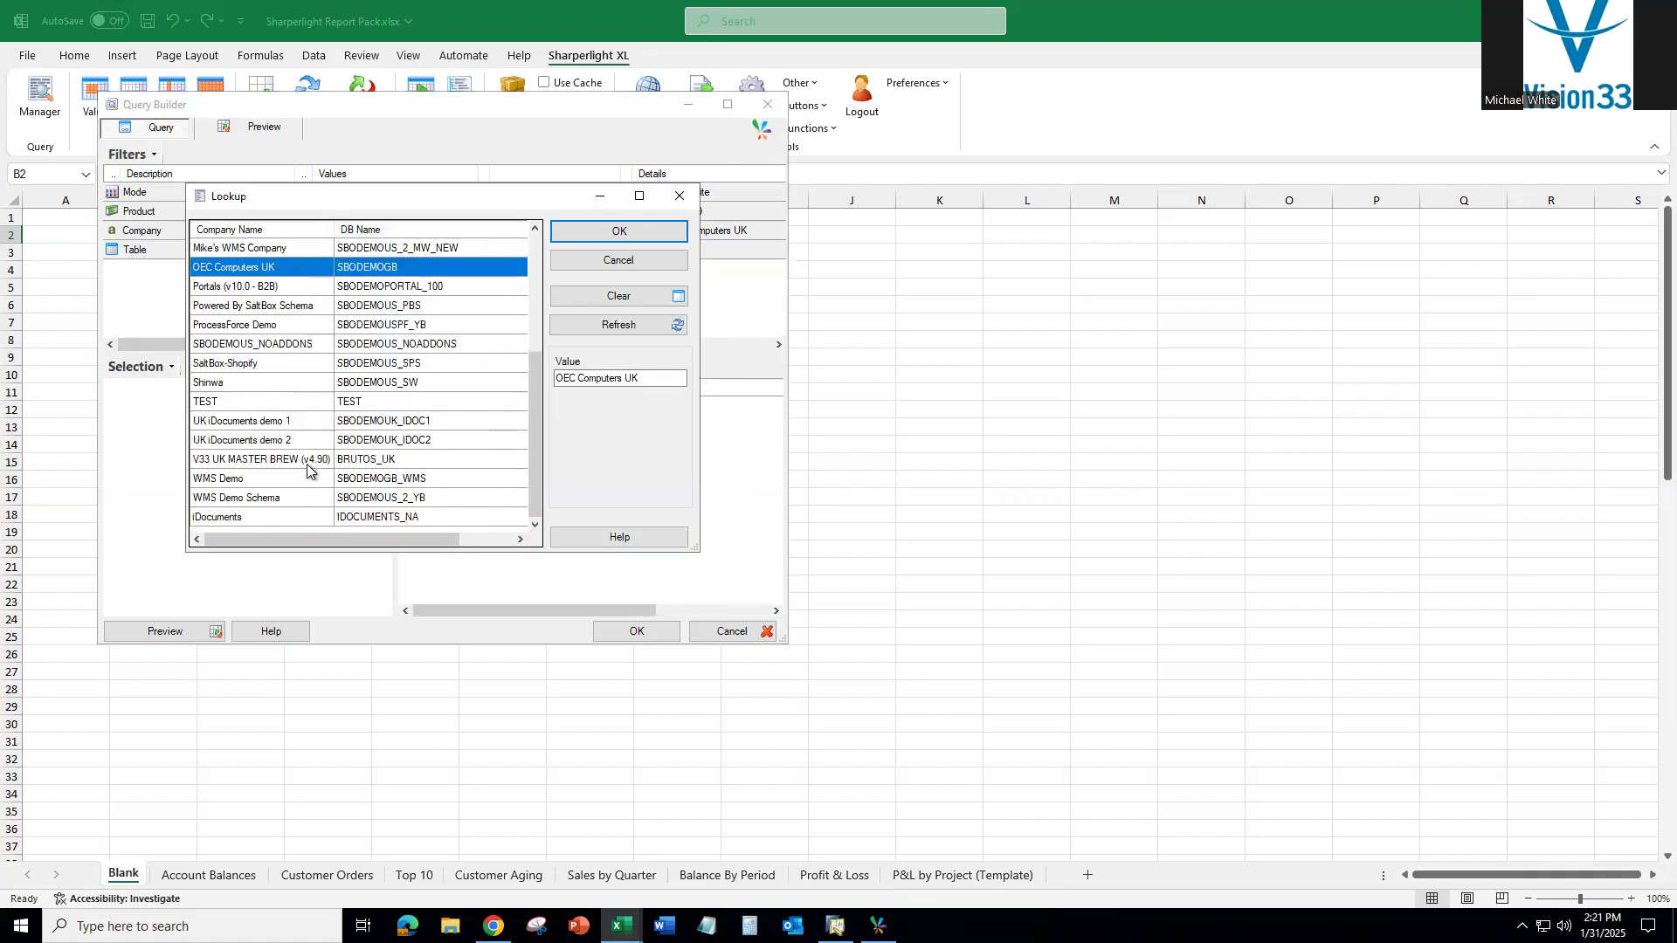
left_click(259, 385)
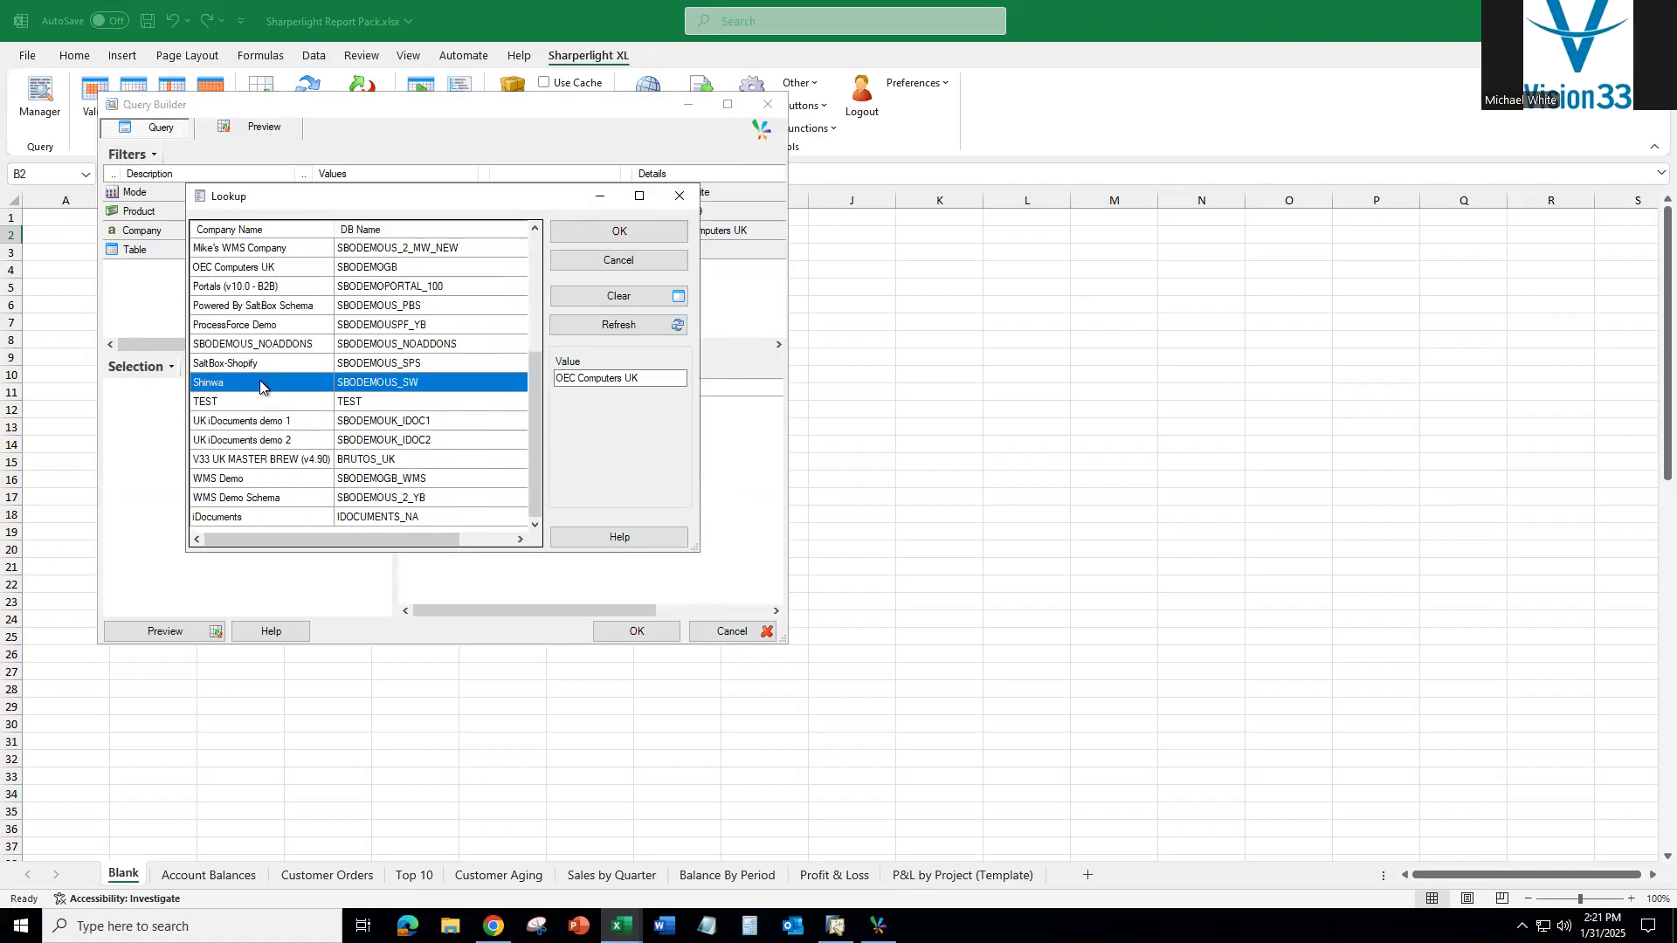
double_click(259, 385)
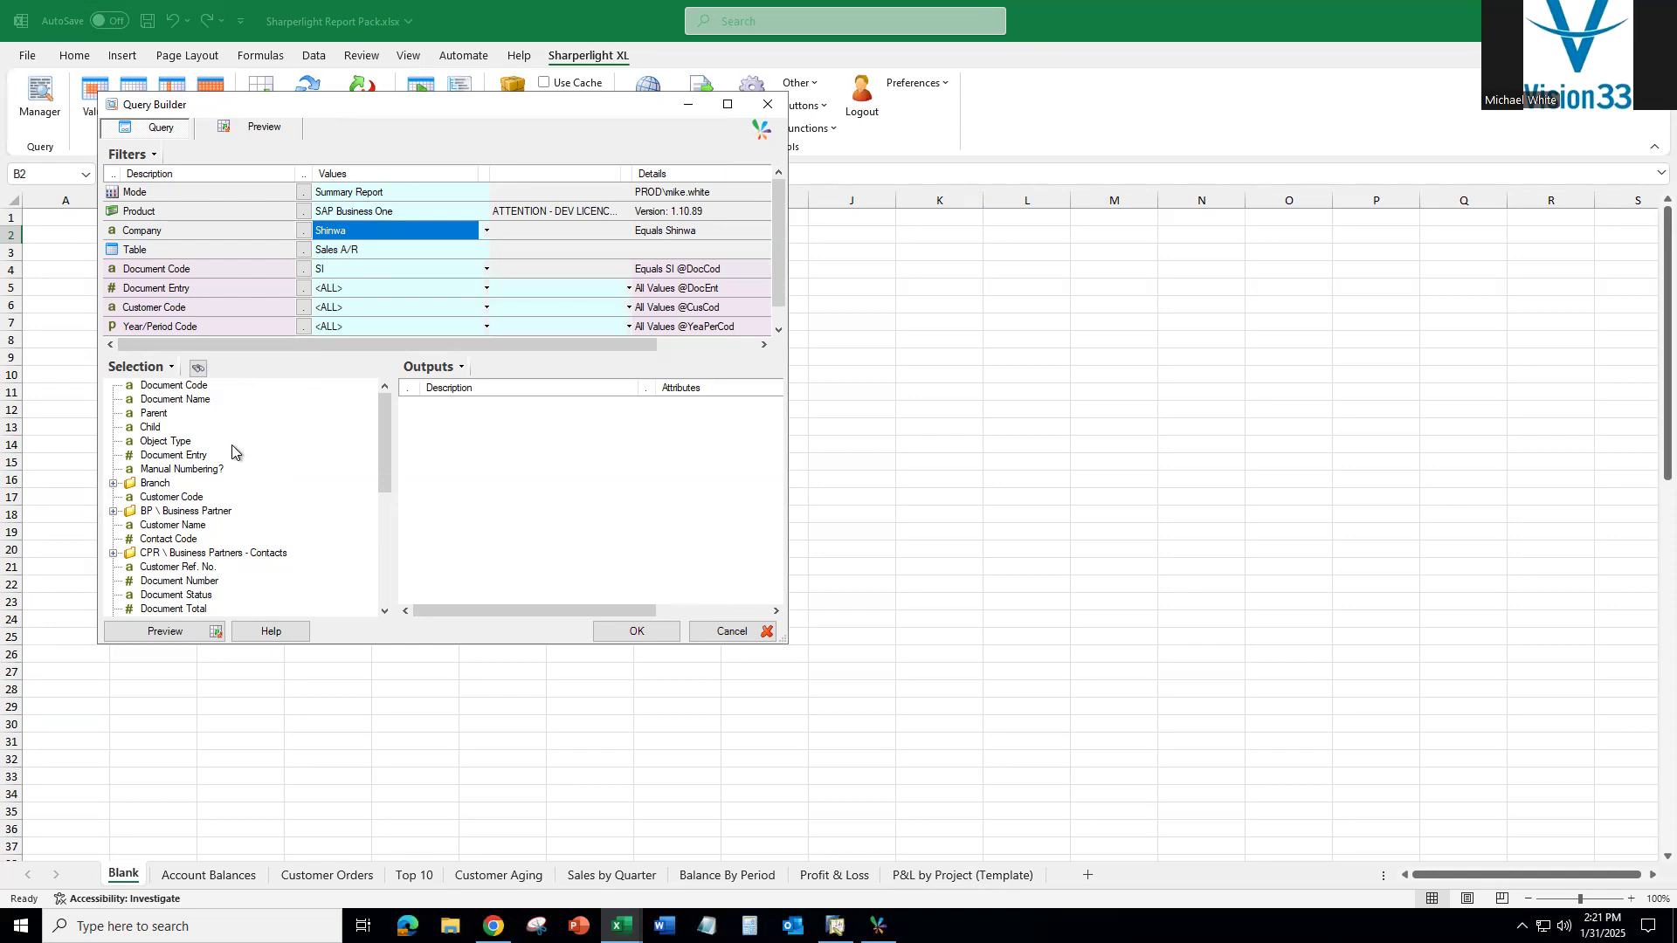
Add Customer Ref. No., Document Number, Document Status and Document Total to the query outputs
left_click_drag(384, 450, 381, 516)
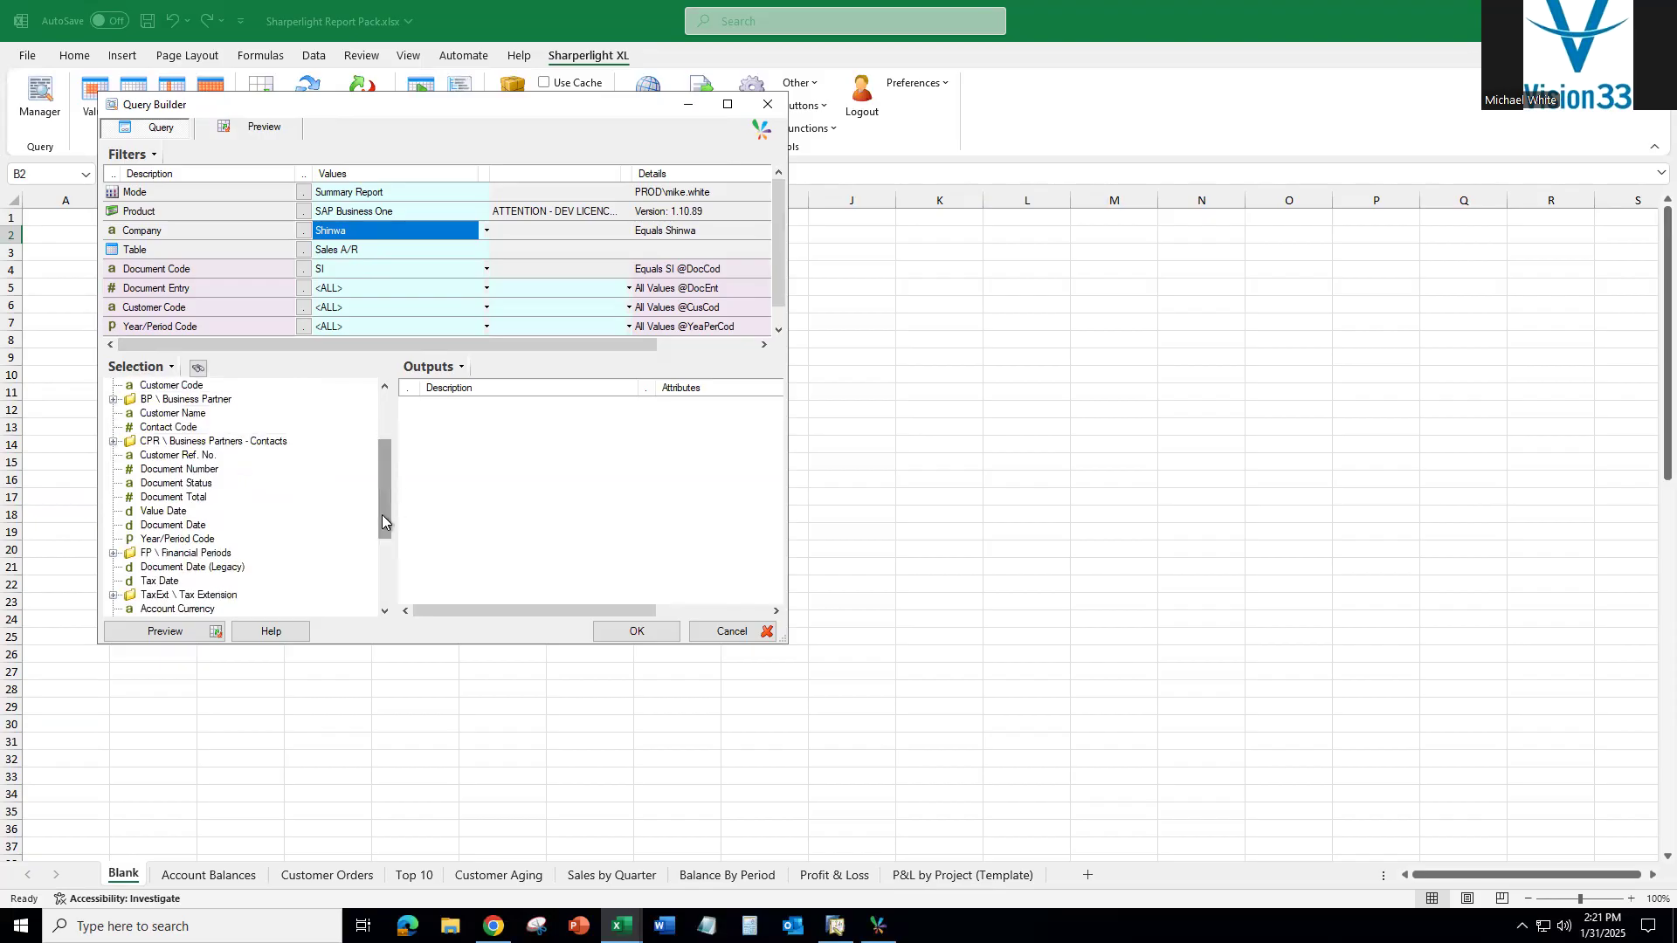
double_click(178, 455)
left_click(188, 469)
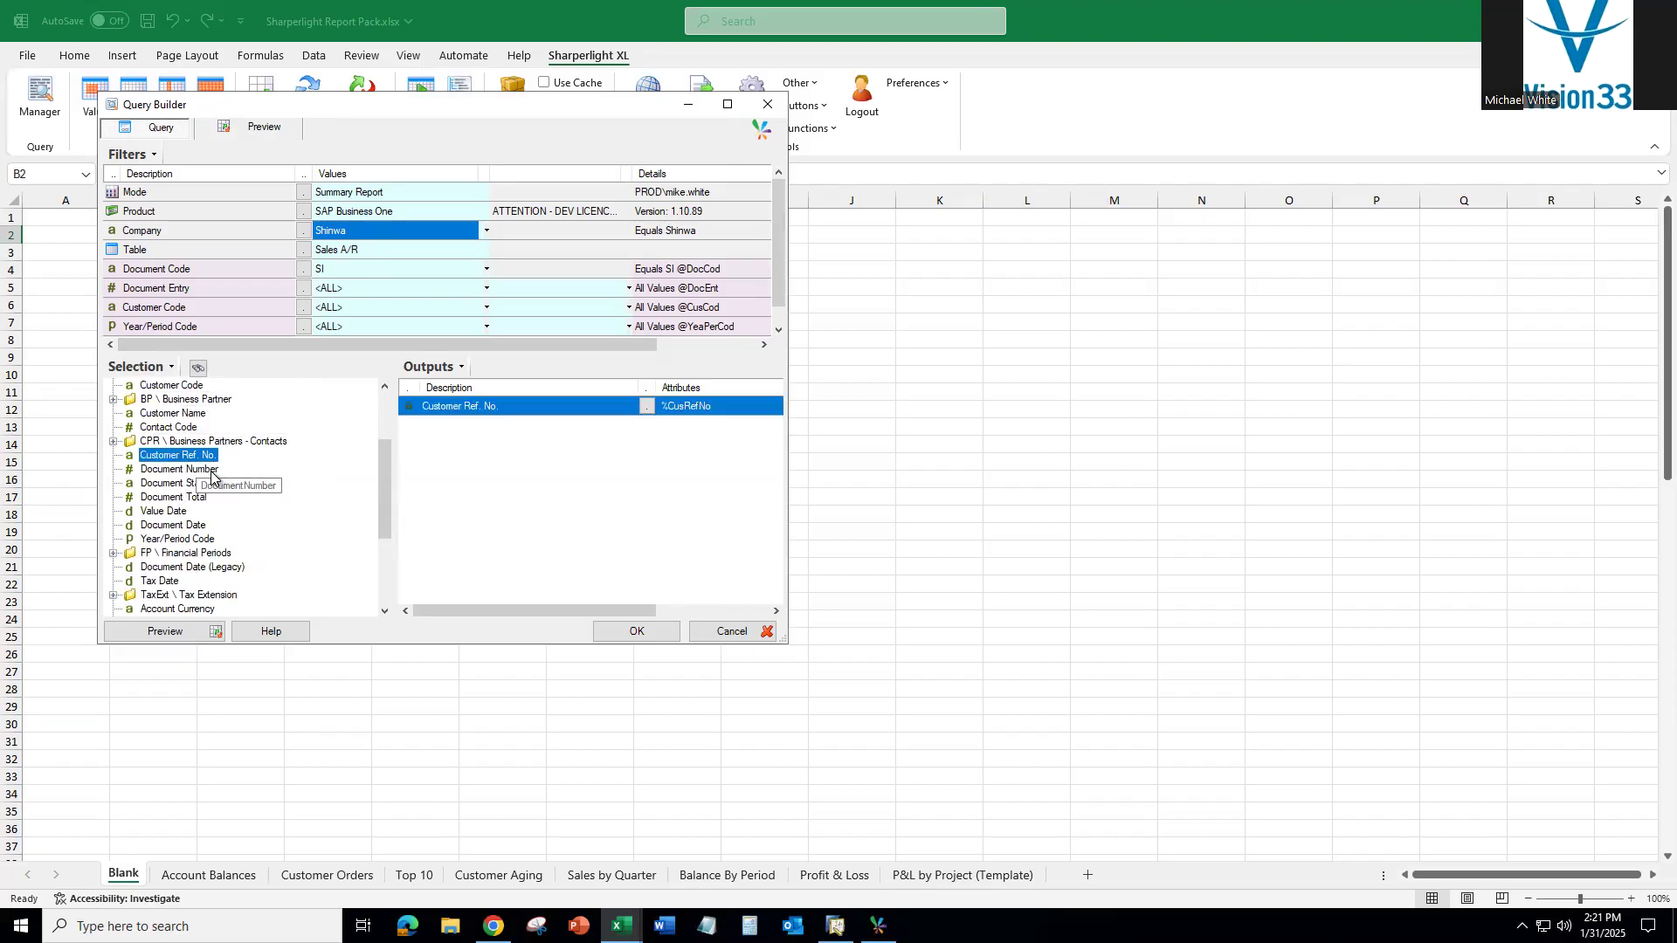
double_click(218, 471)
left_click(179, 483)
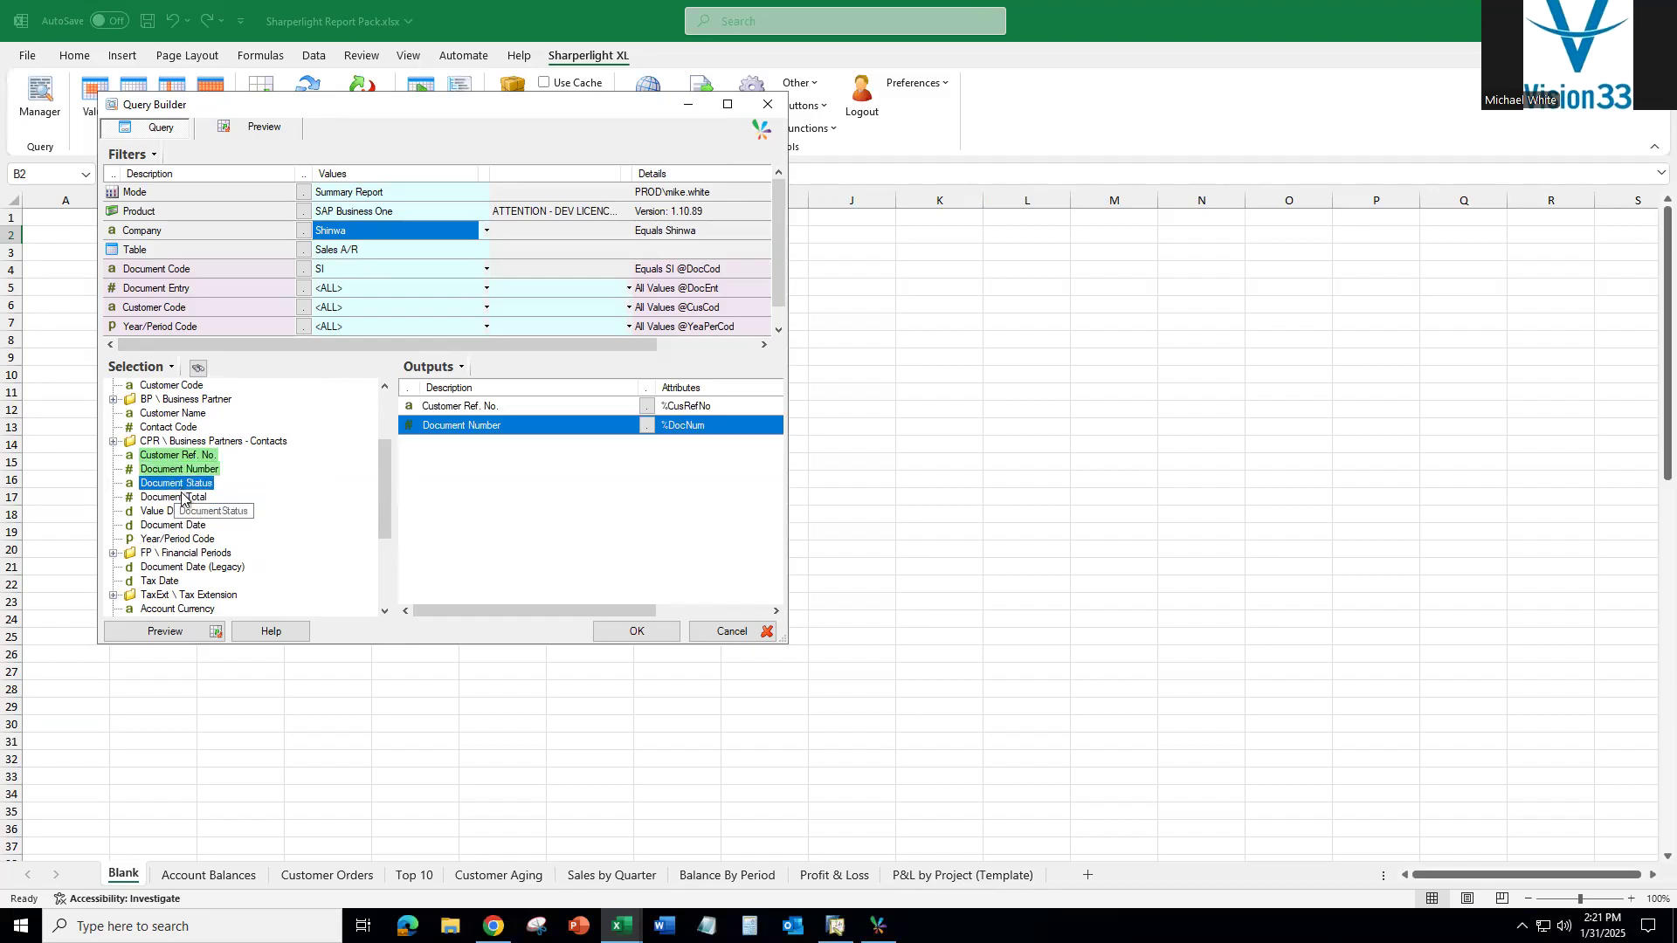
double_click(181, 485)
double_click(186, 496)
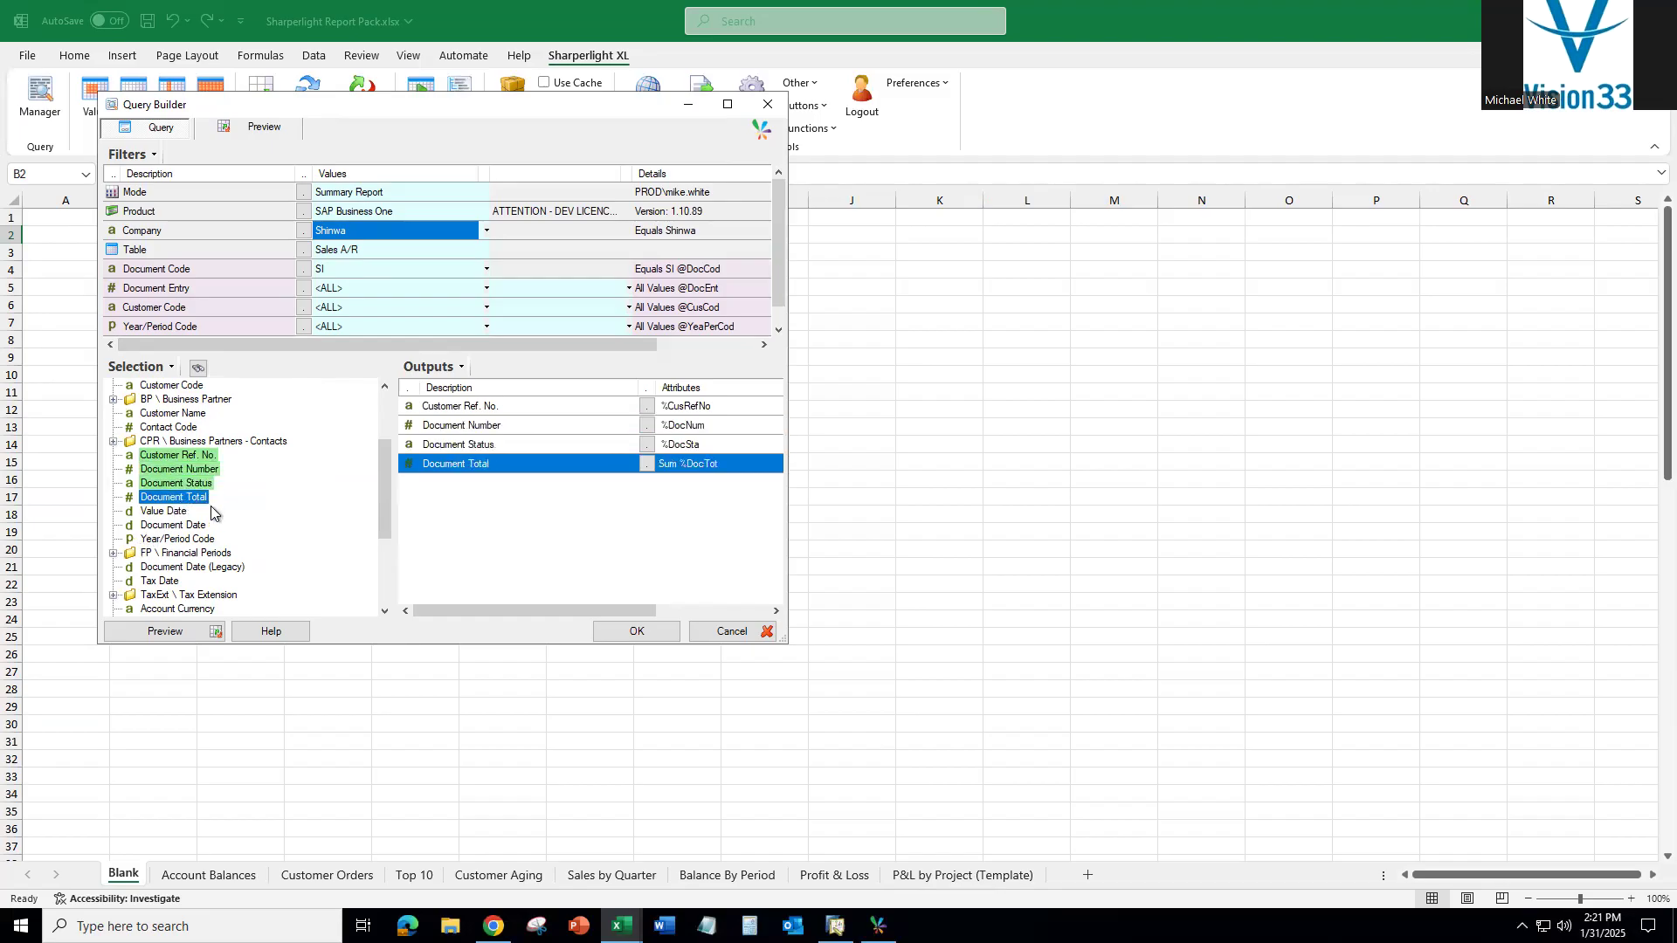
Add Contact Code and Customer Name to the query outputs
scroll(213, 513, "up", 1)
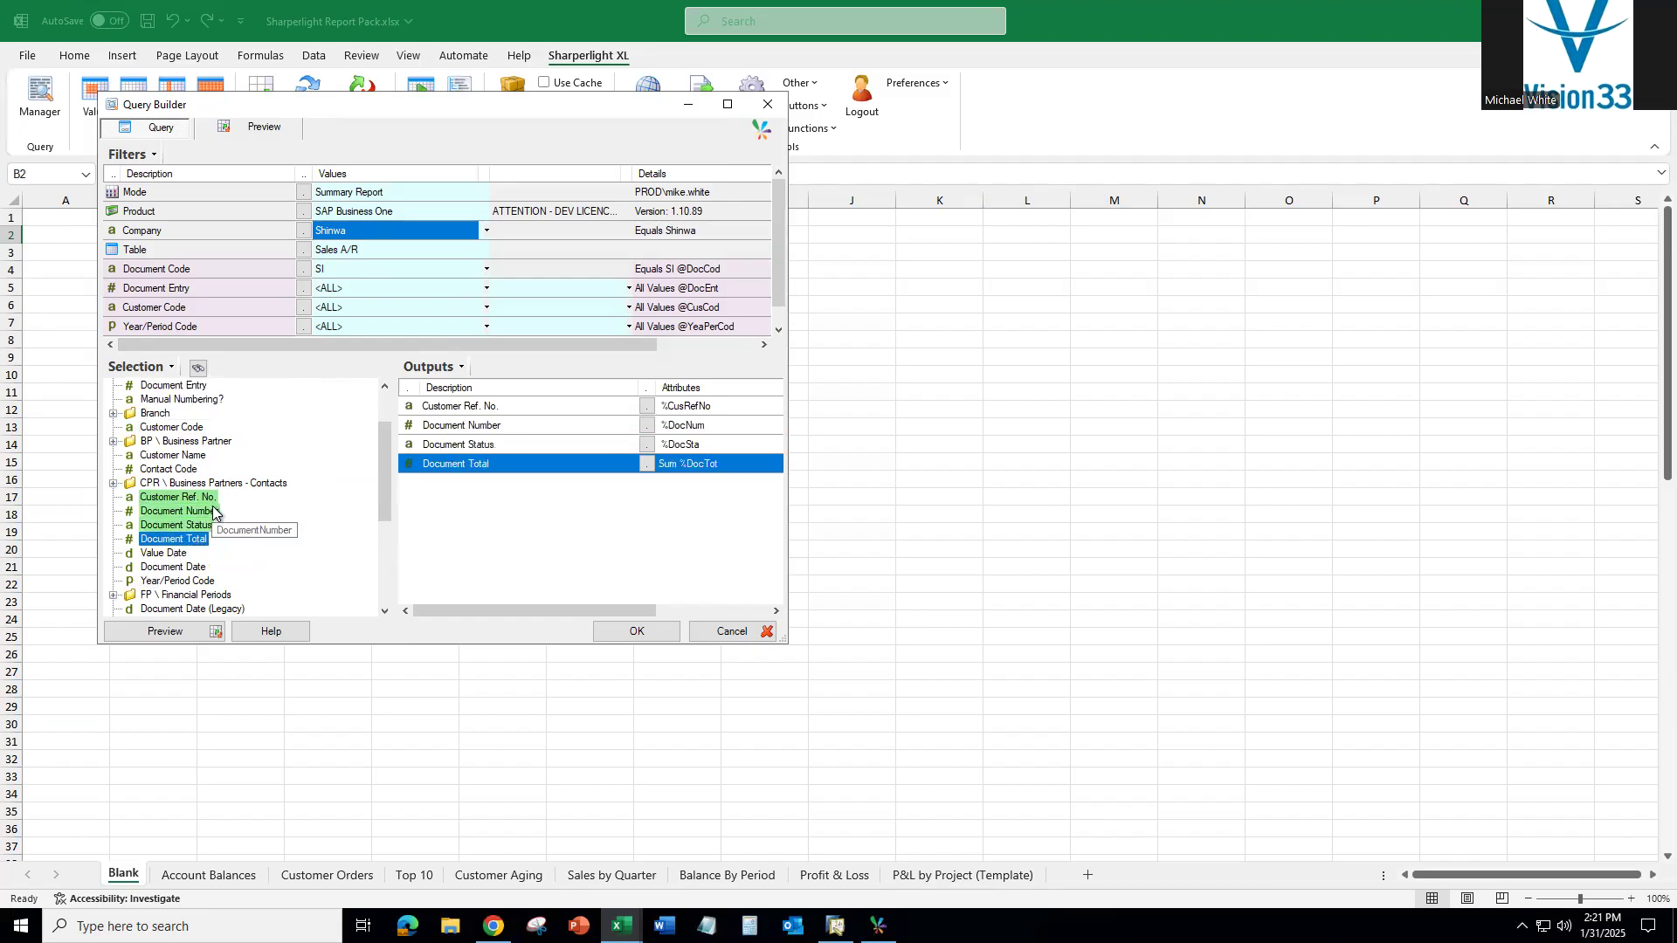
left_click(113, 442)
left_click(112, 442)
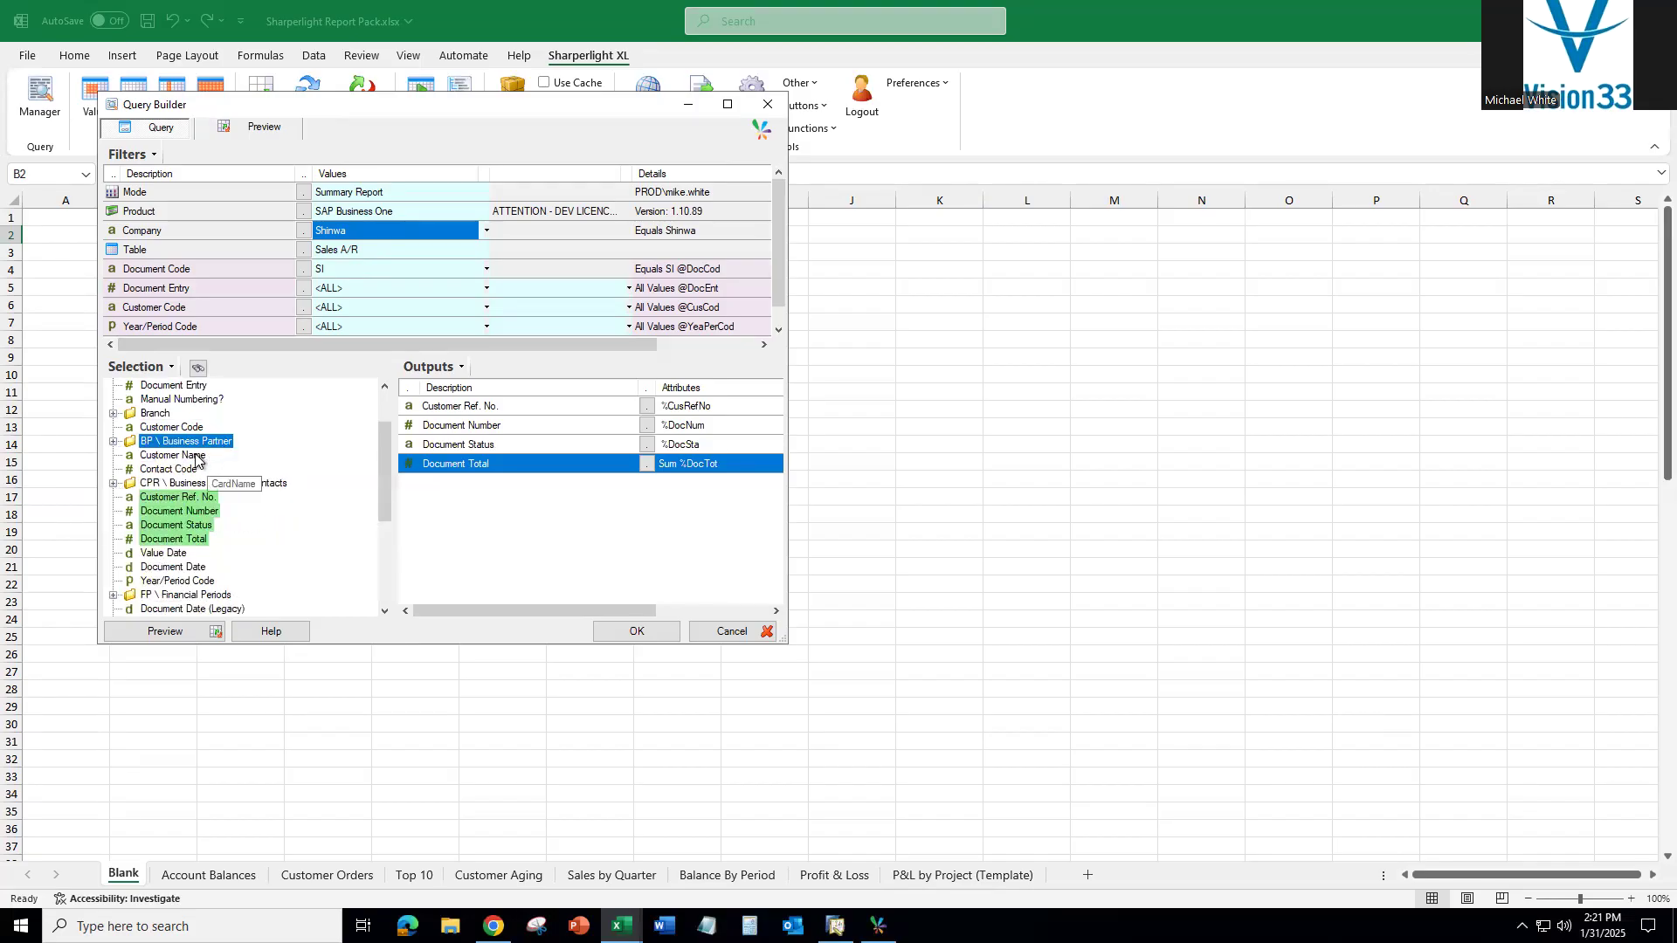
double_click(182, 470)
double_click(179, 456)
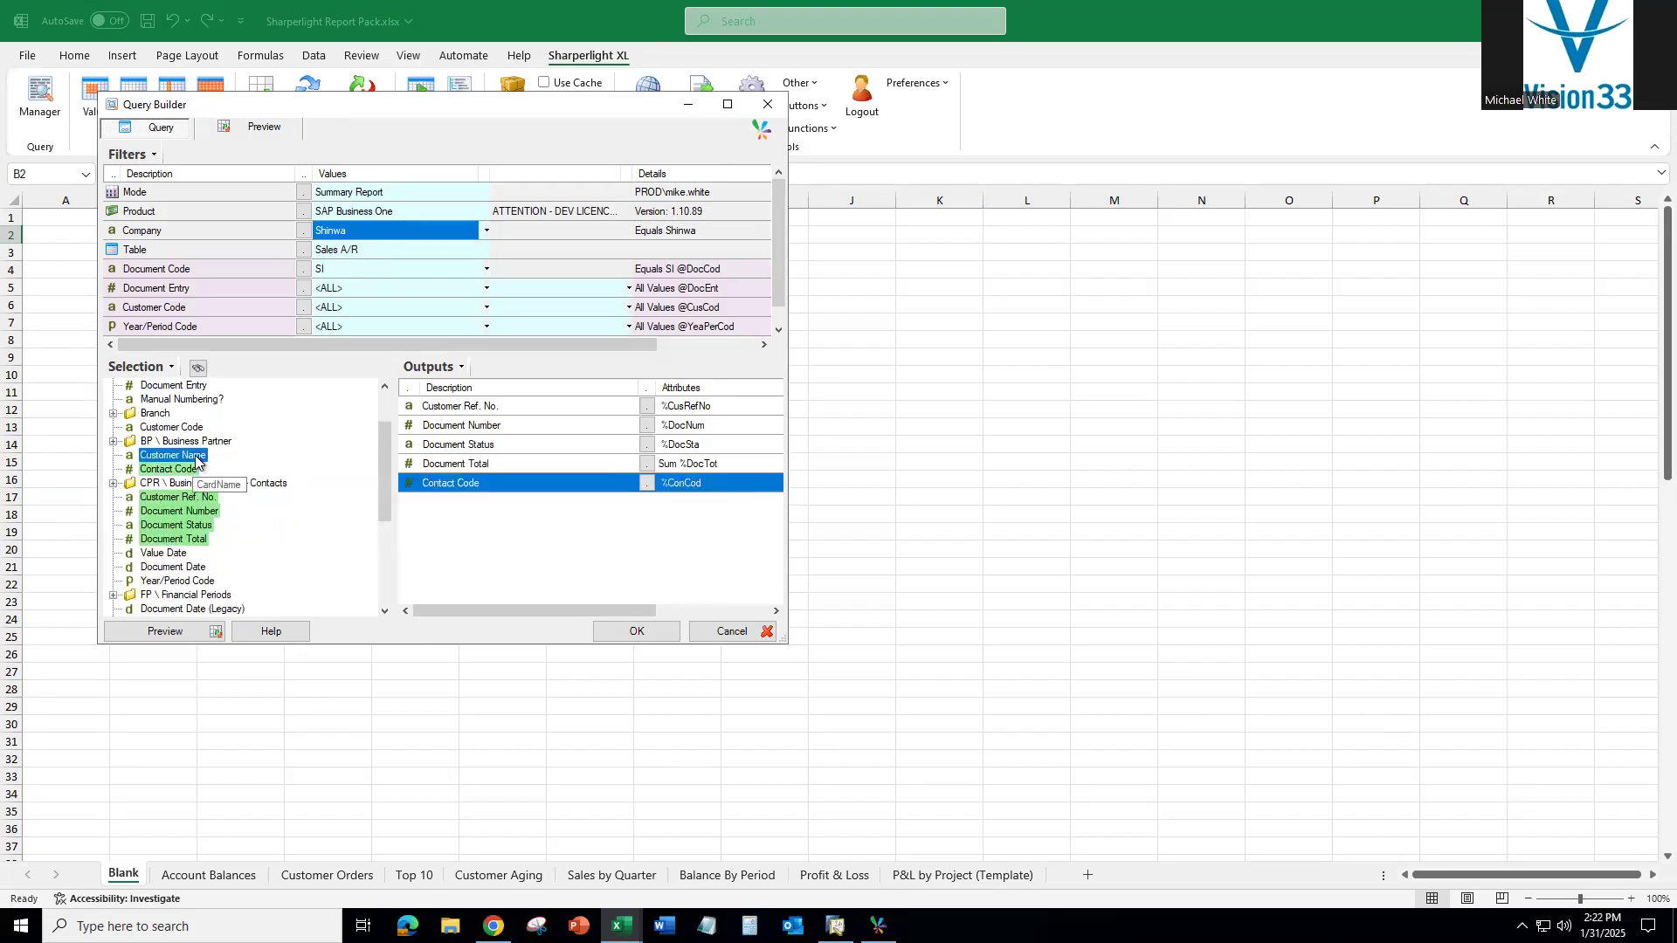
Reorder the outputs so Contact Code is first and Customer Name is second, ahead of Customer Ref. No
left_click(484, 483)
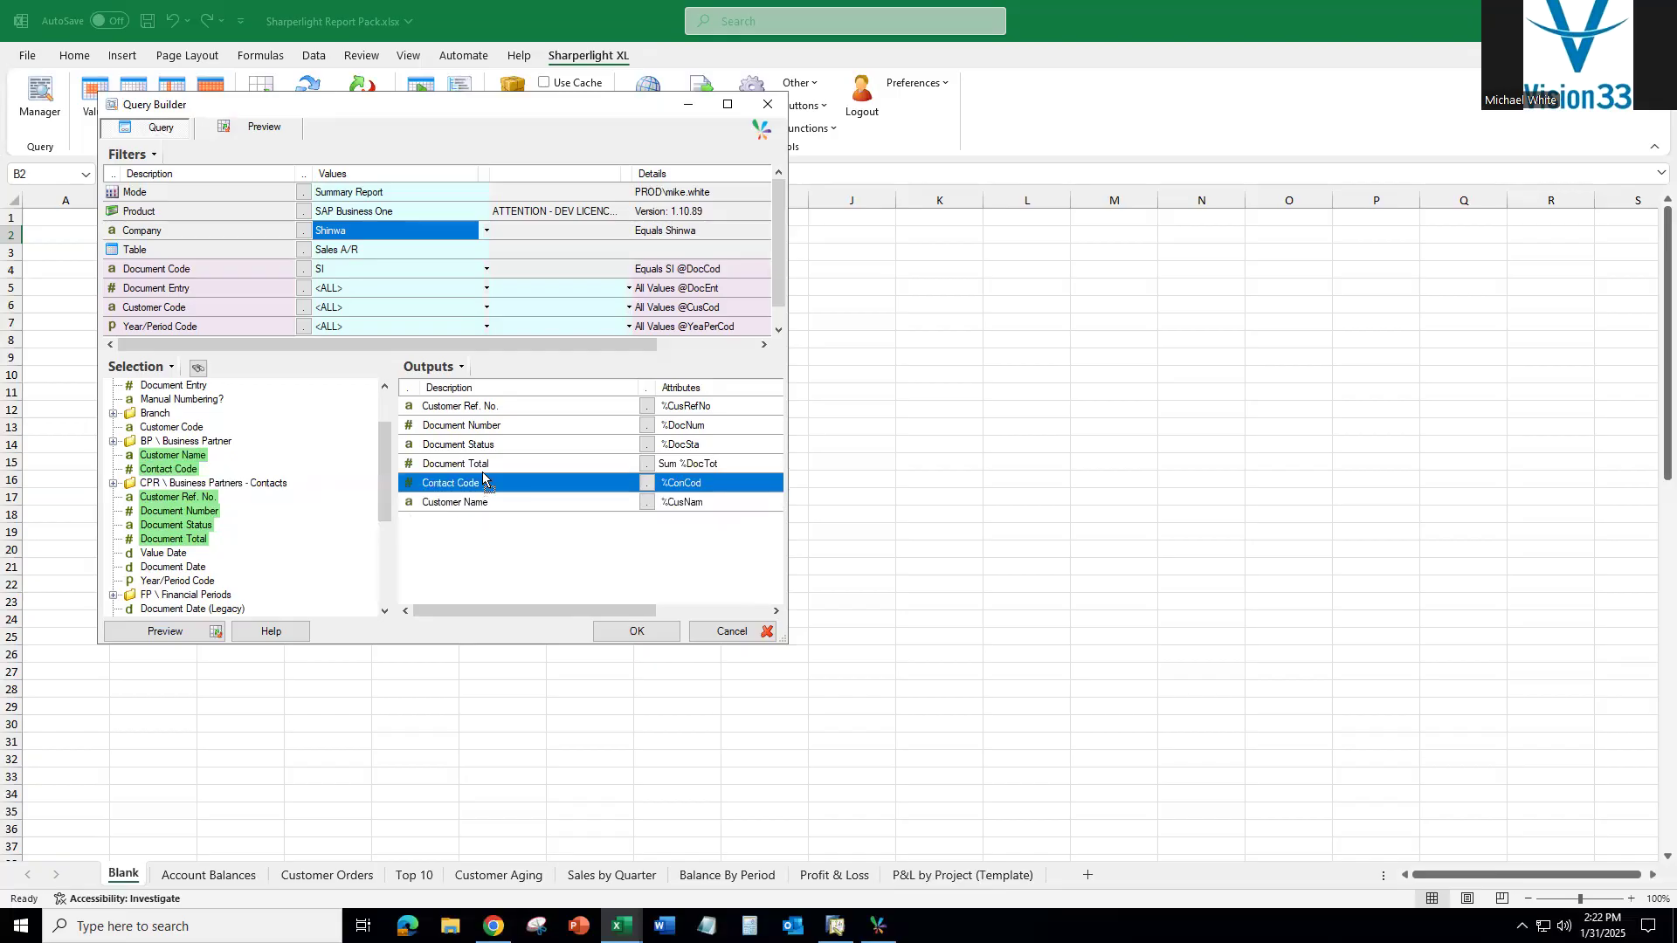
left_click_drag(485, 430, 487, 409)
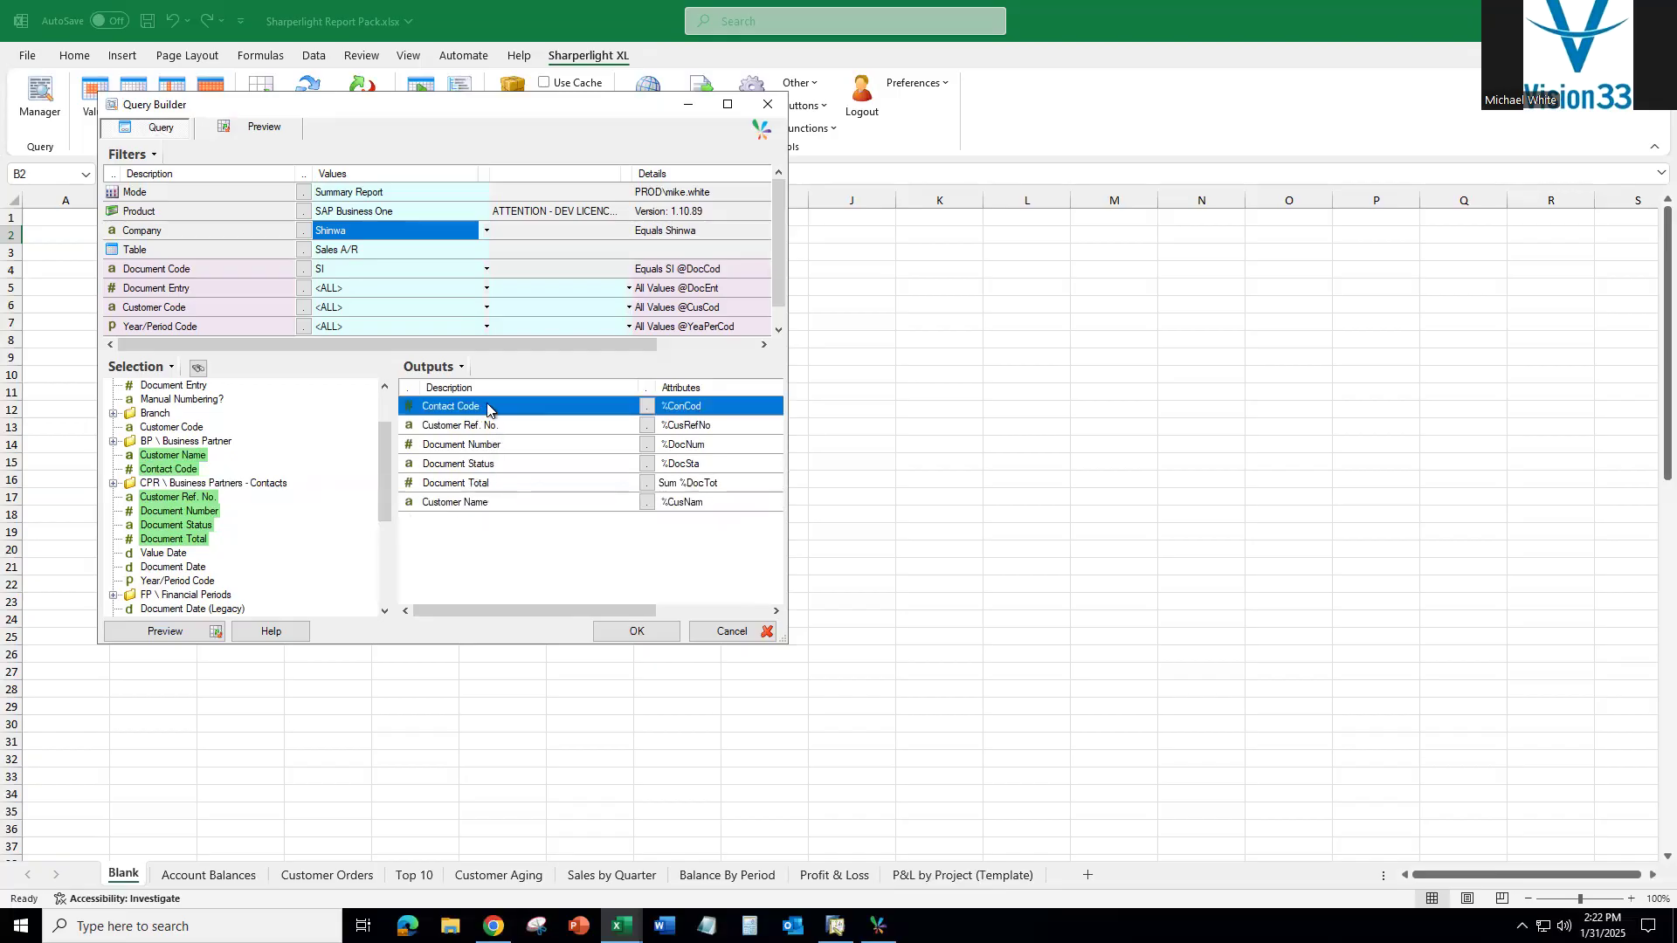
left_click(486, 504)
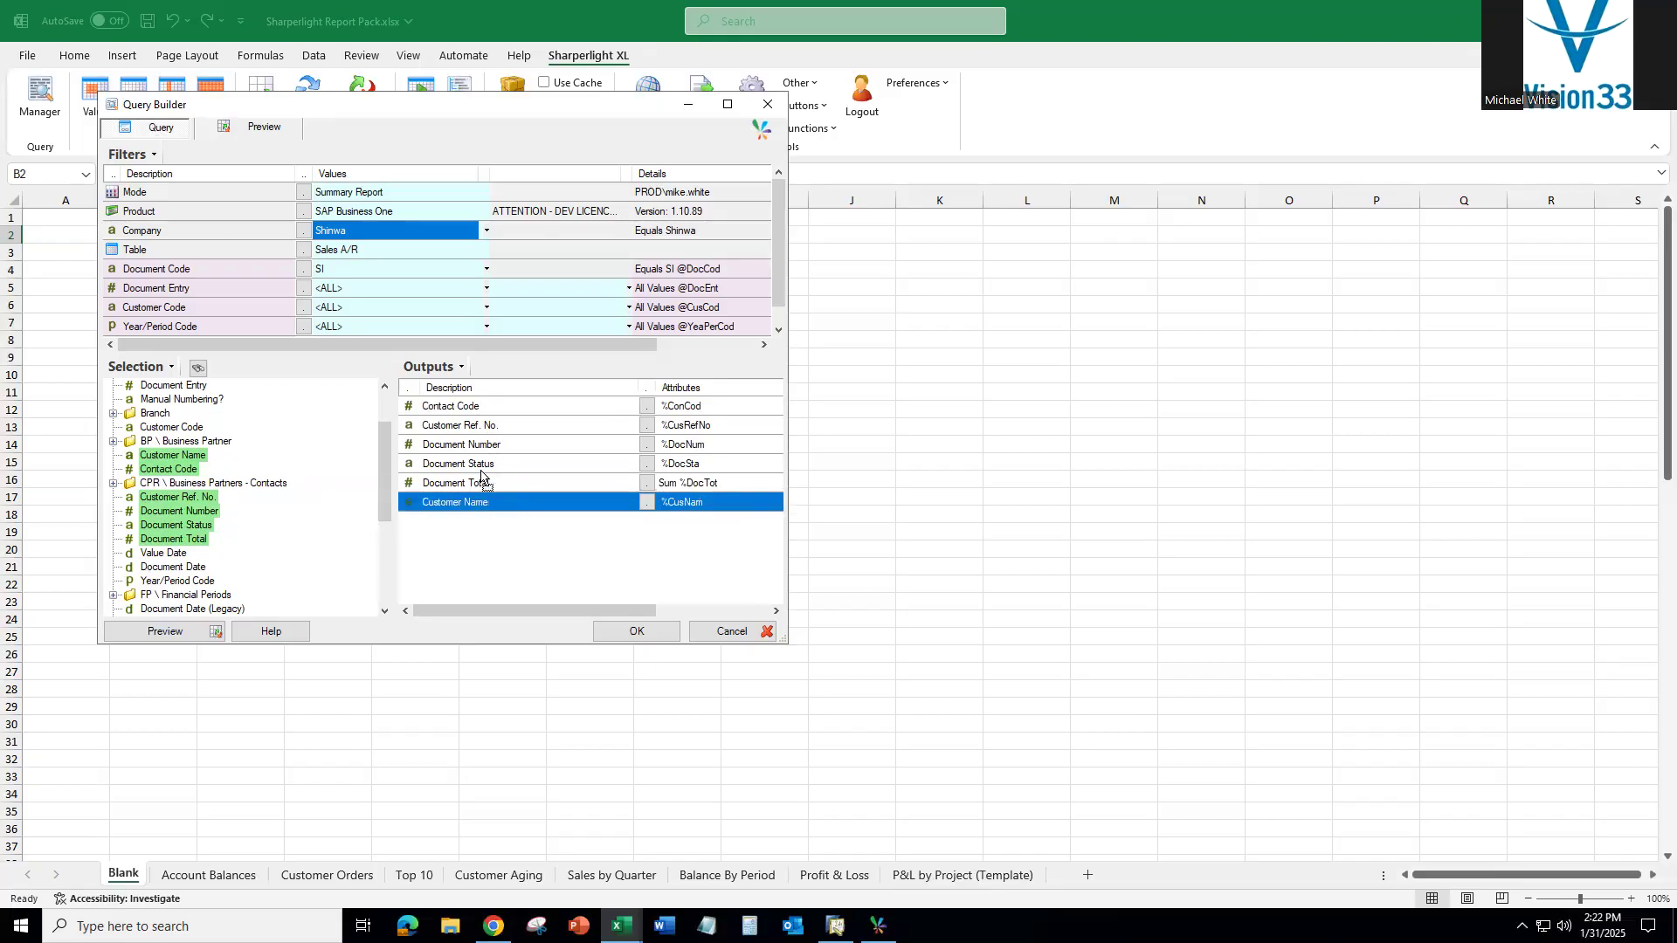
left_click_drag(486, 430, 486, 428)
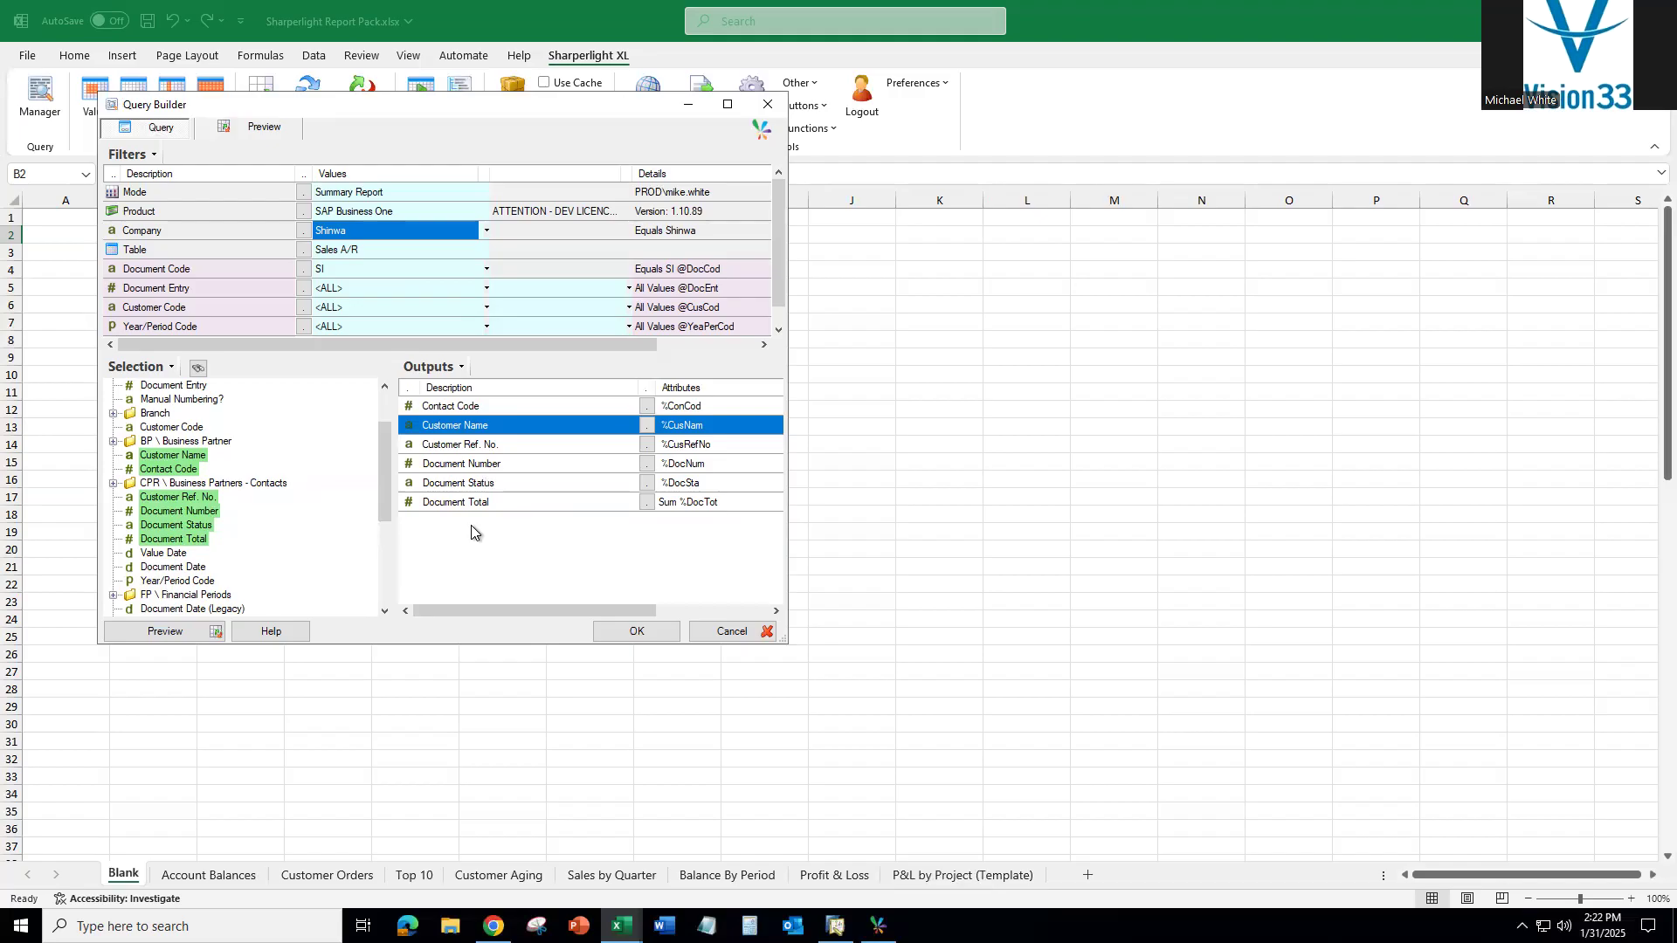
Review the Customer Name output's function, general, formatting, and sorting and grouping options without changing them
left_click(647, 428)
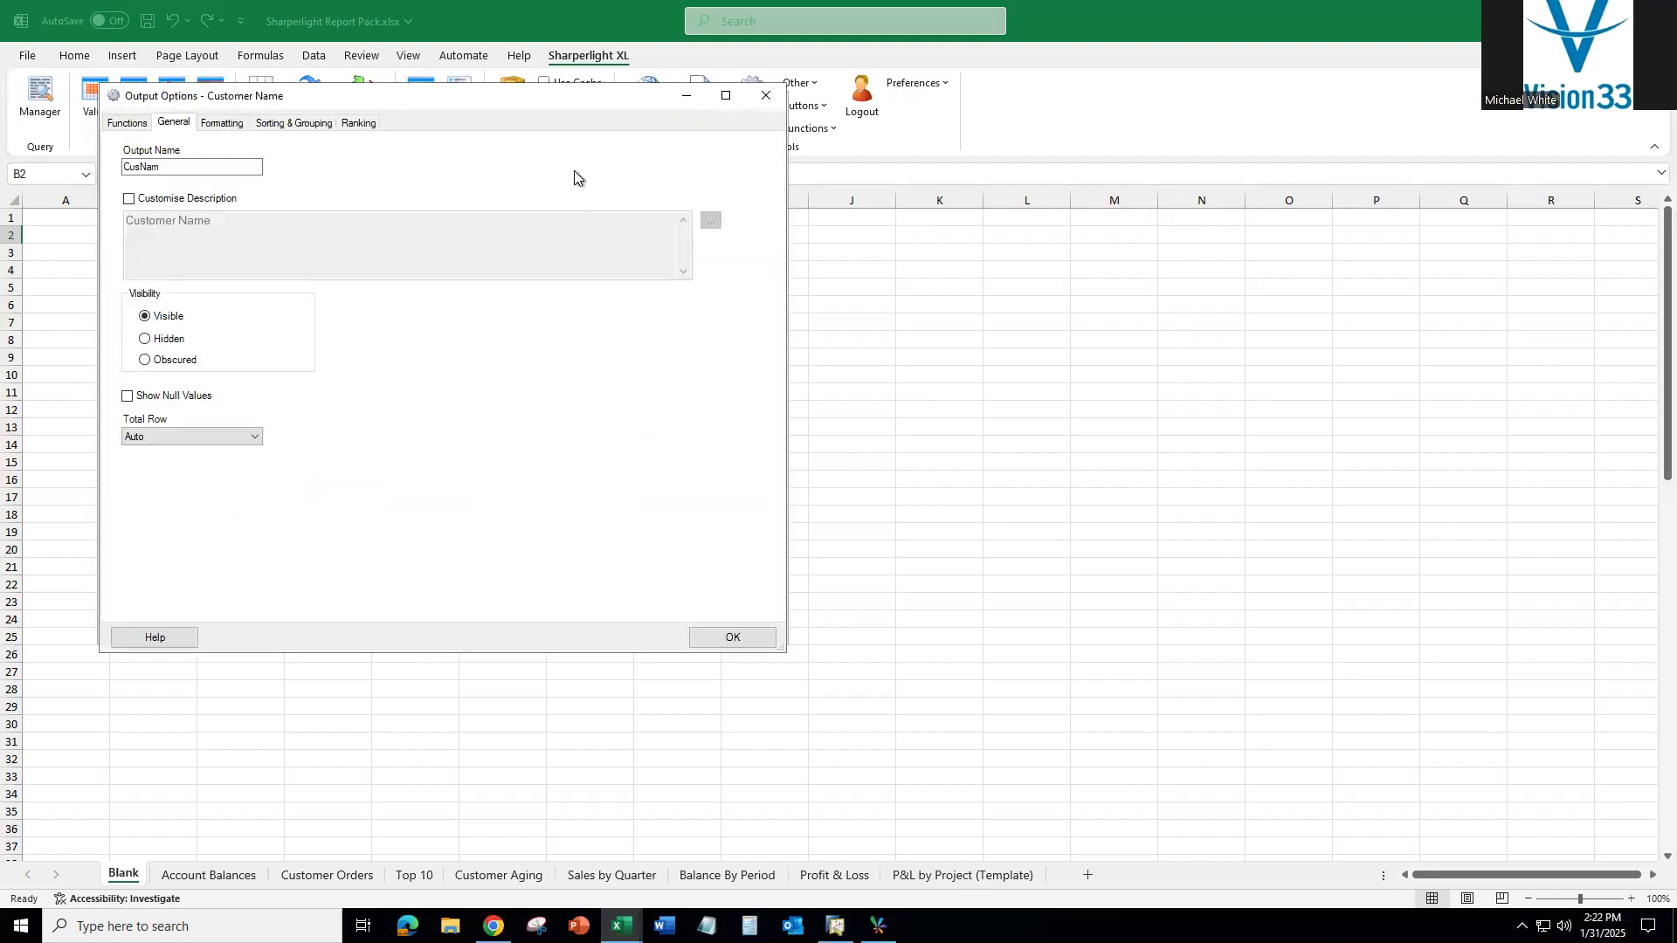
left_click_drag(531, 101, 1120, 274)
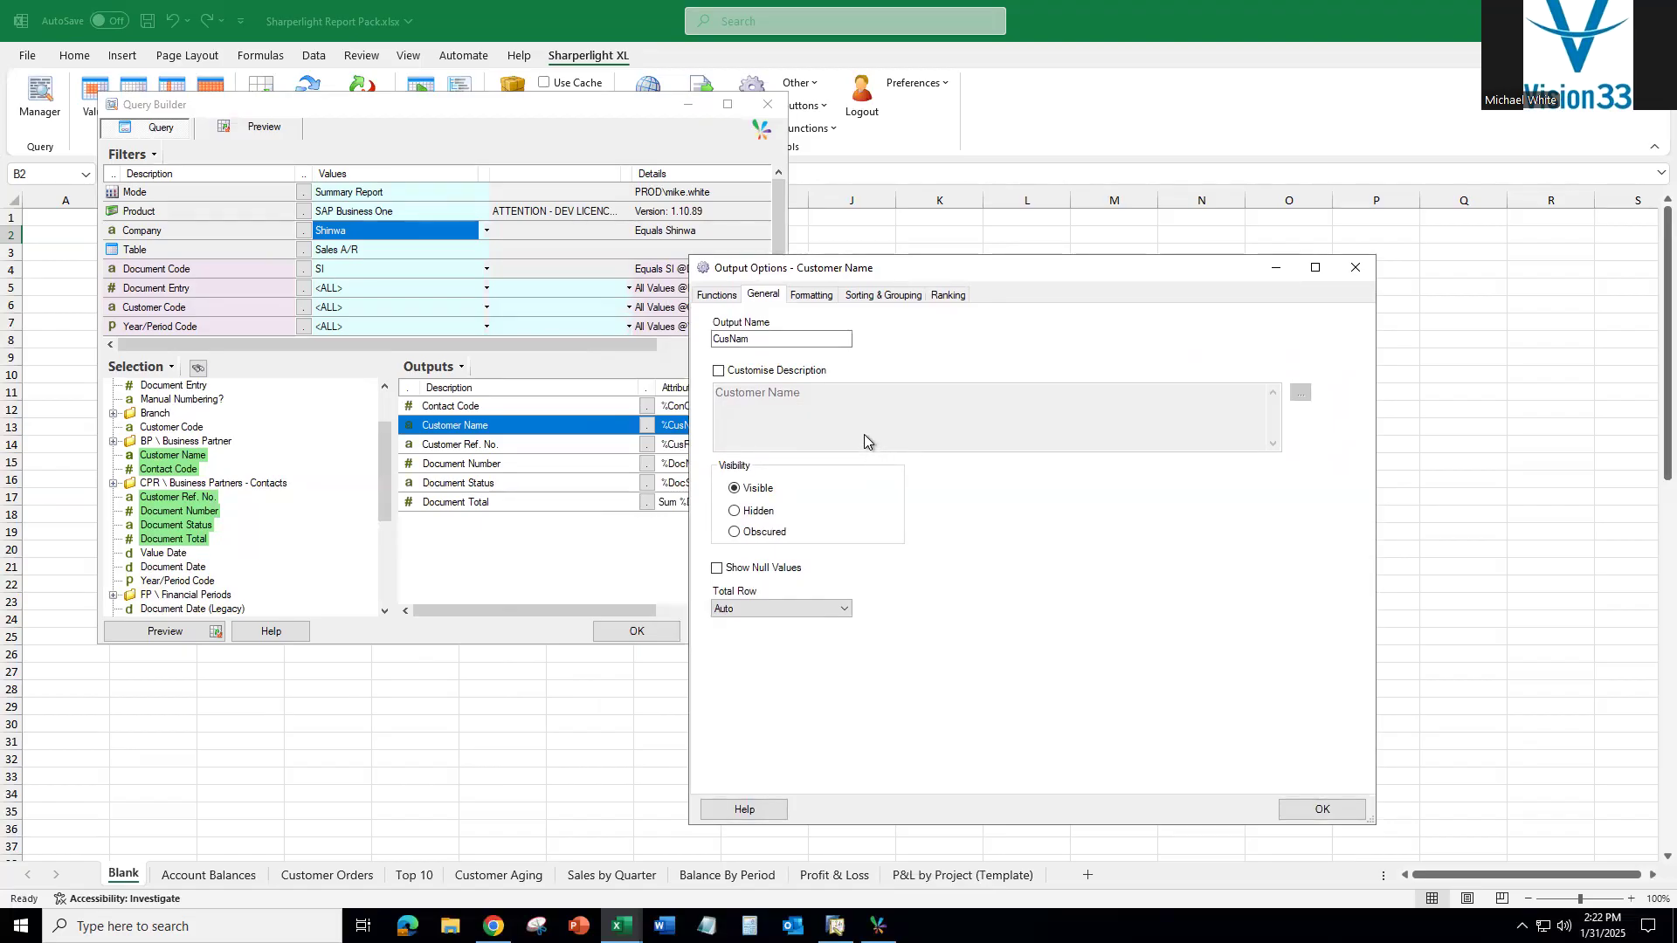
left_click(718, 297)
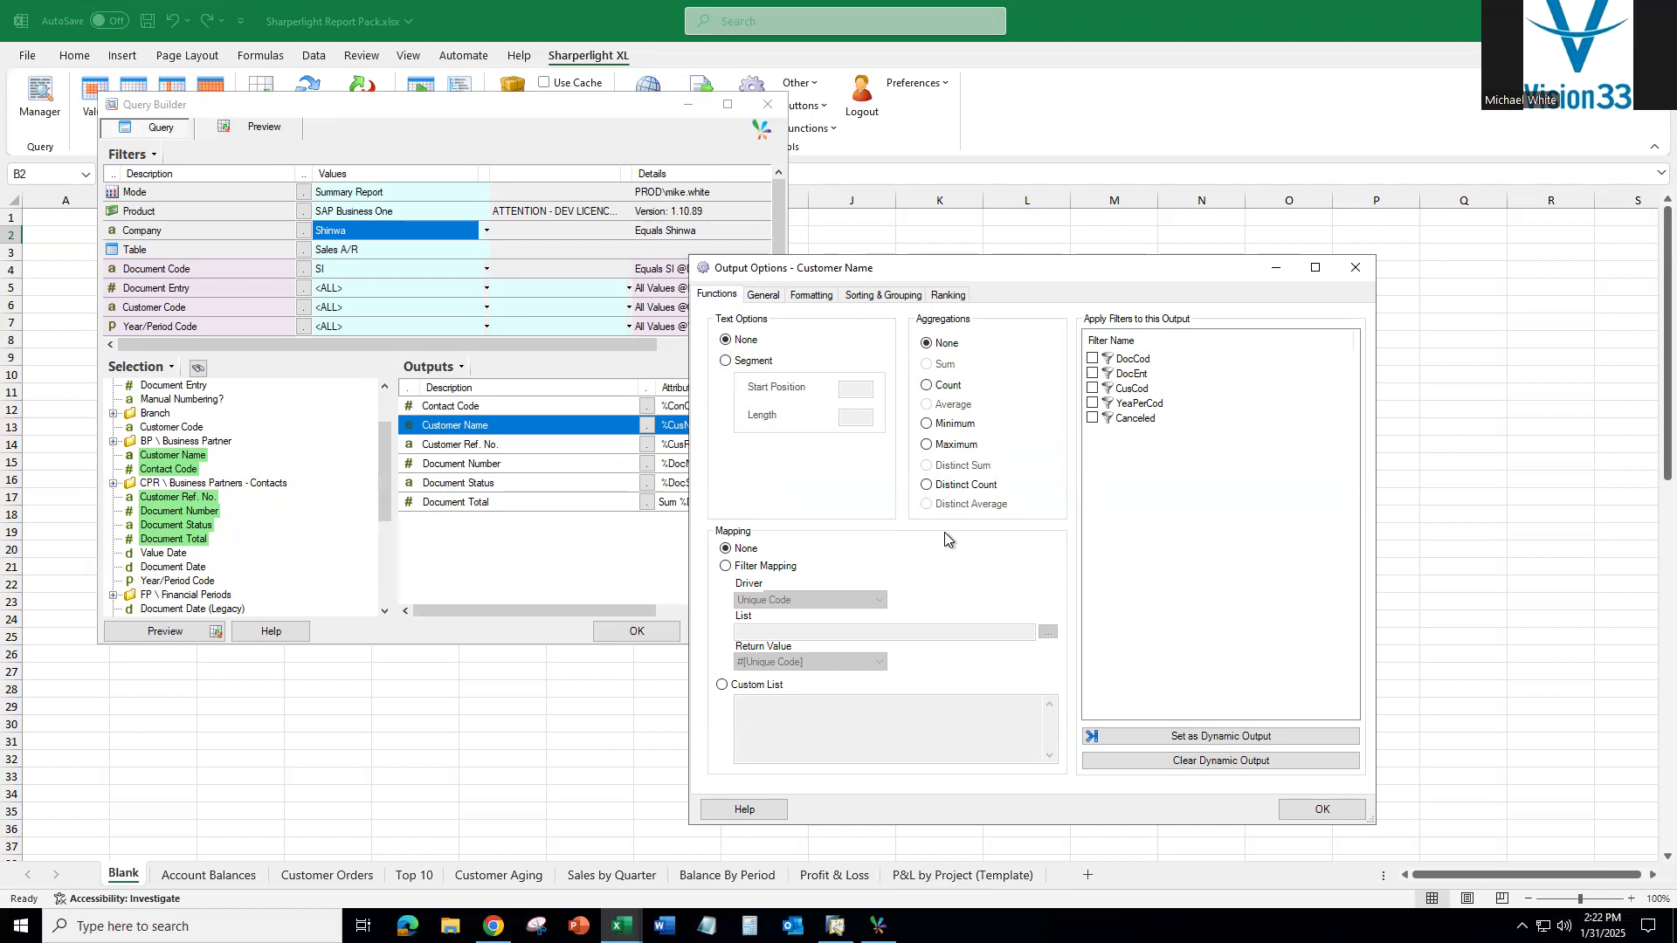
left_click(766, 296)
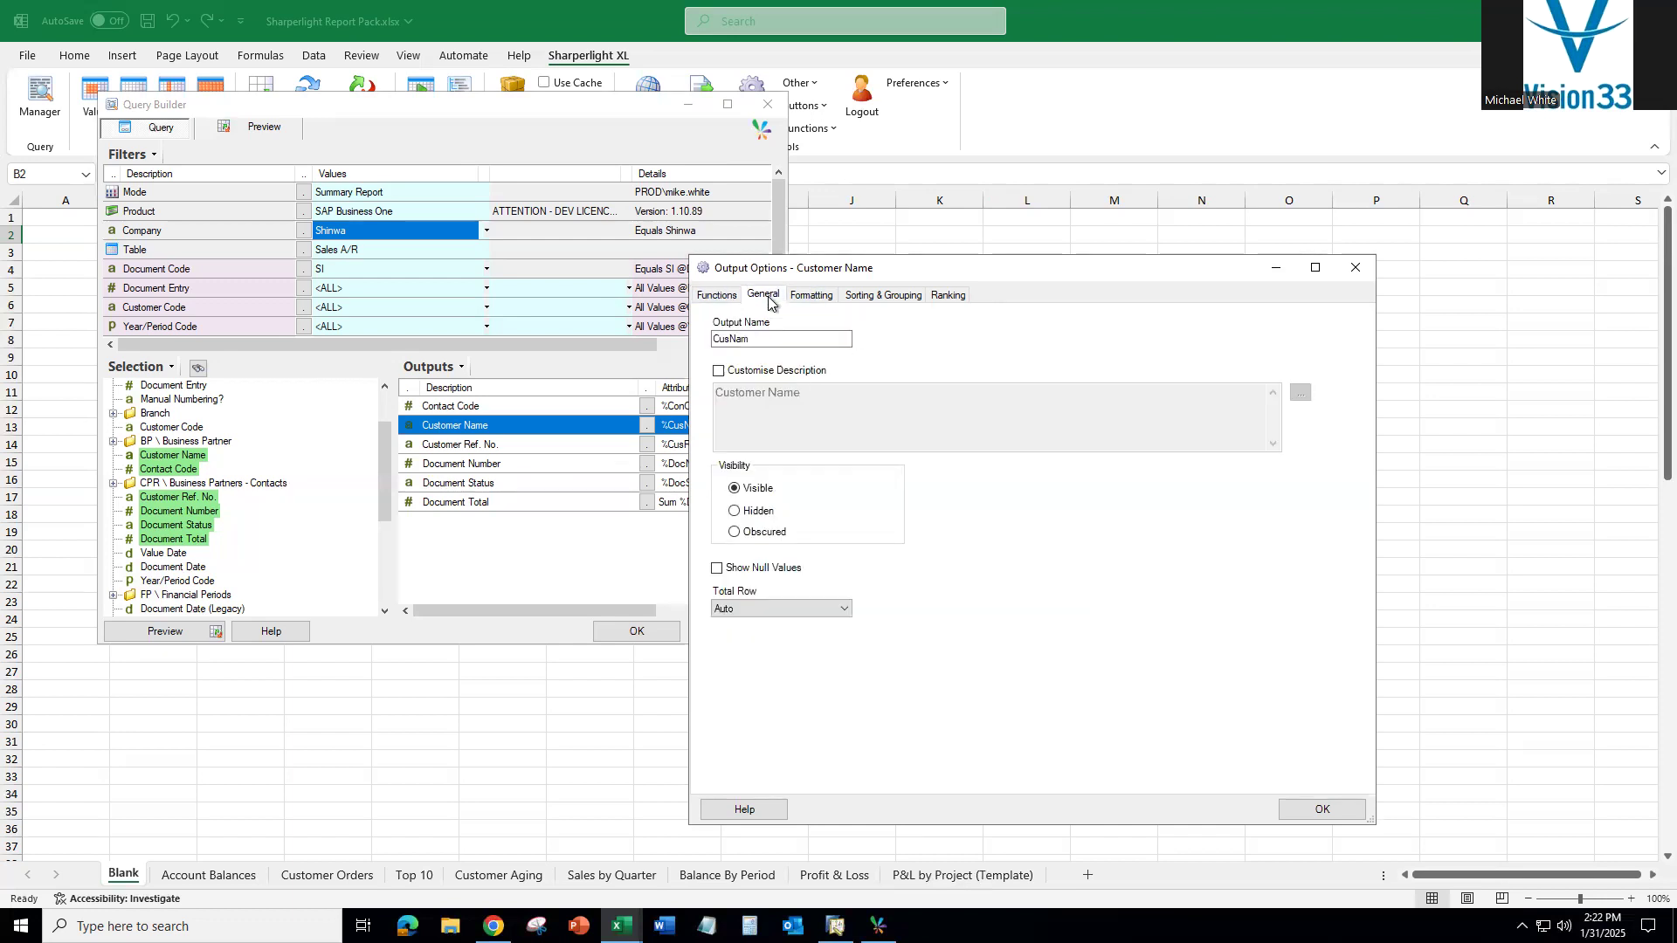
left_click(821, 299)
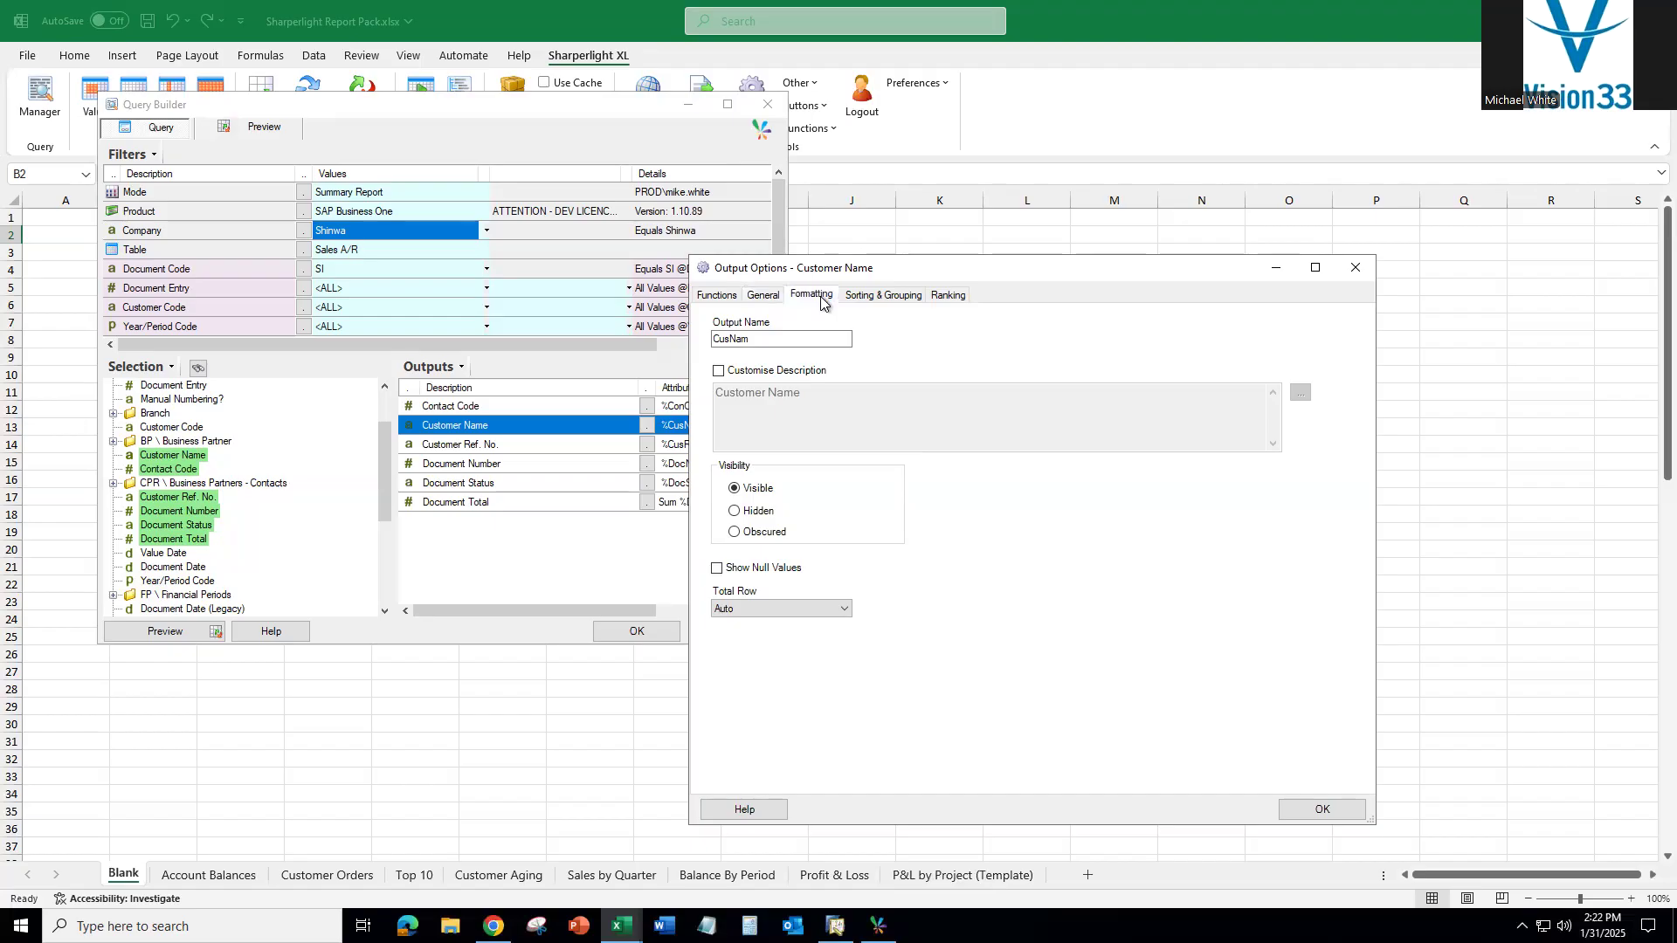
left_click(890, 298)
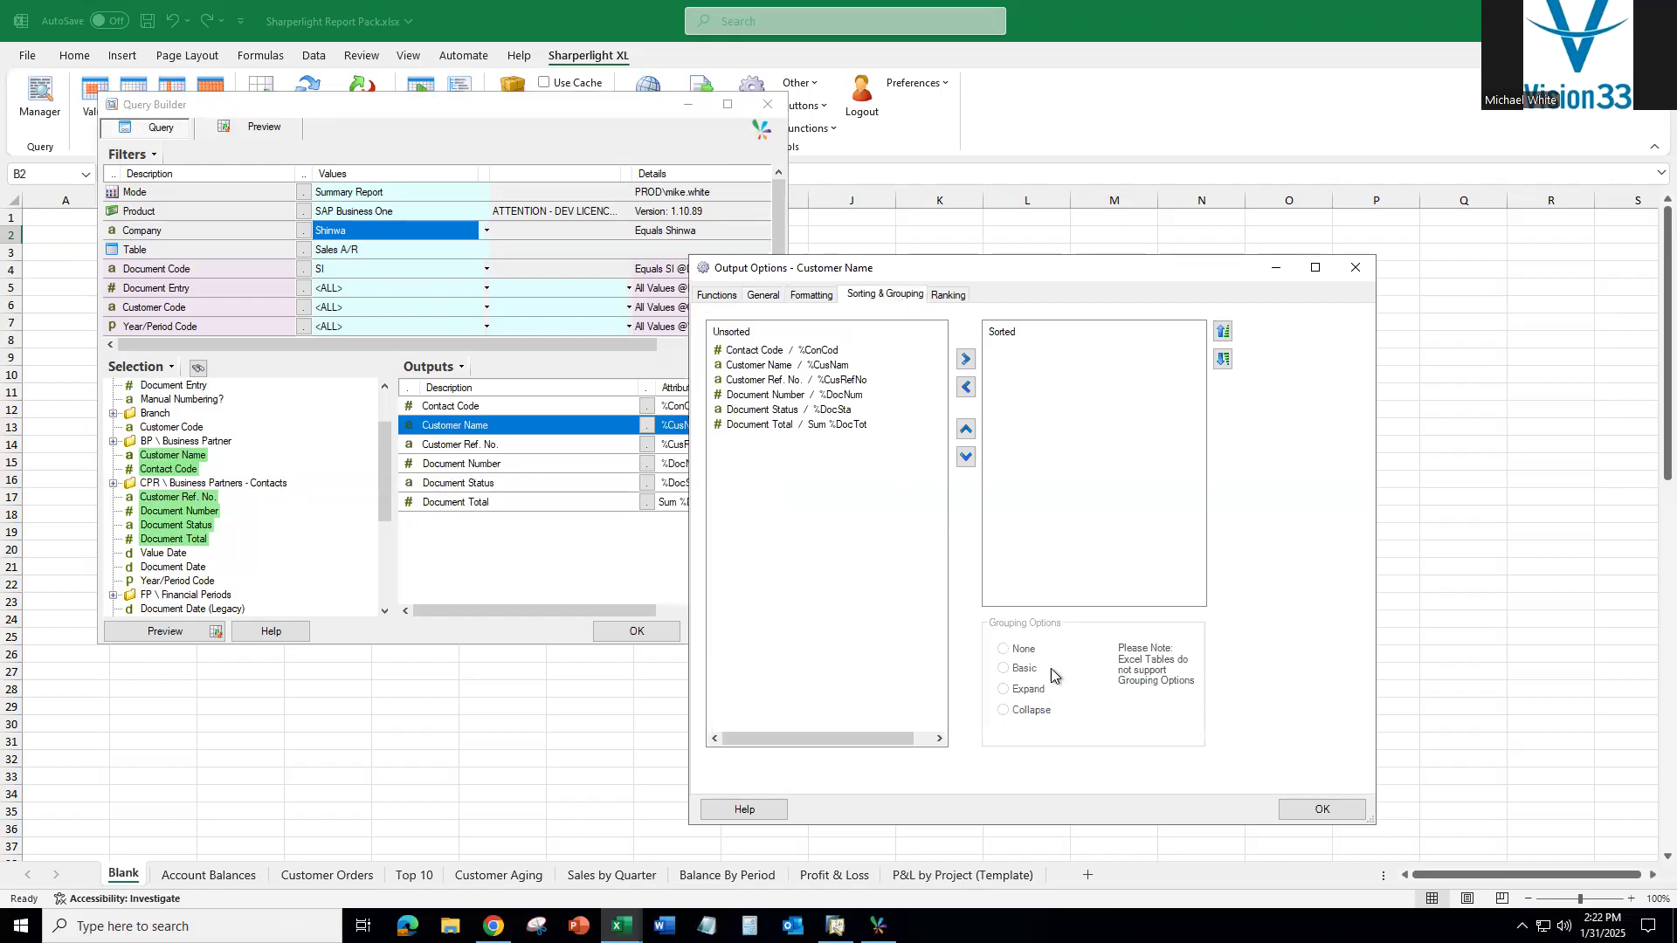
left_click(1326, 813)
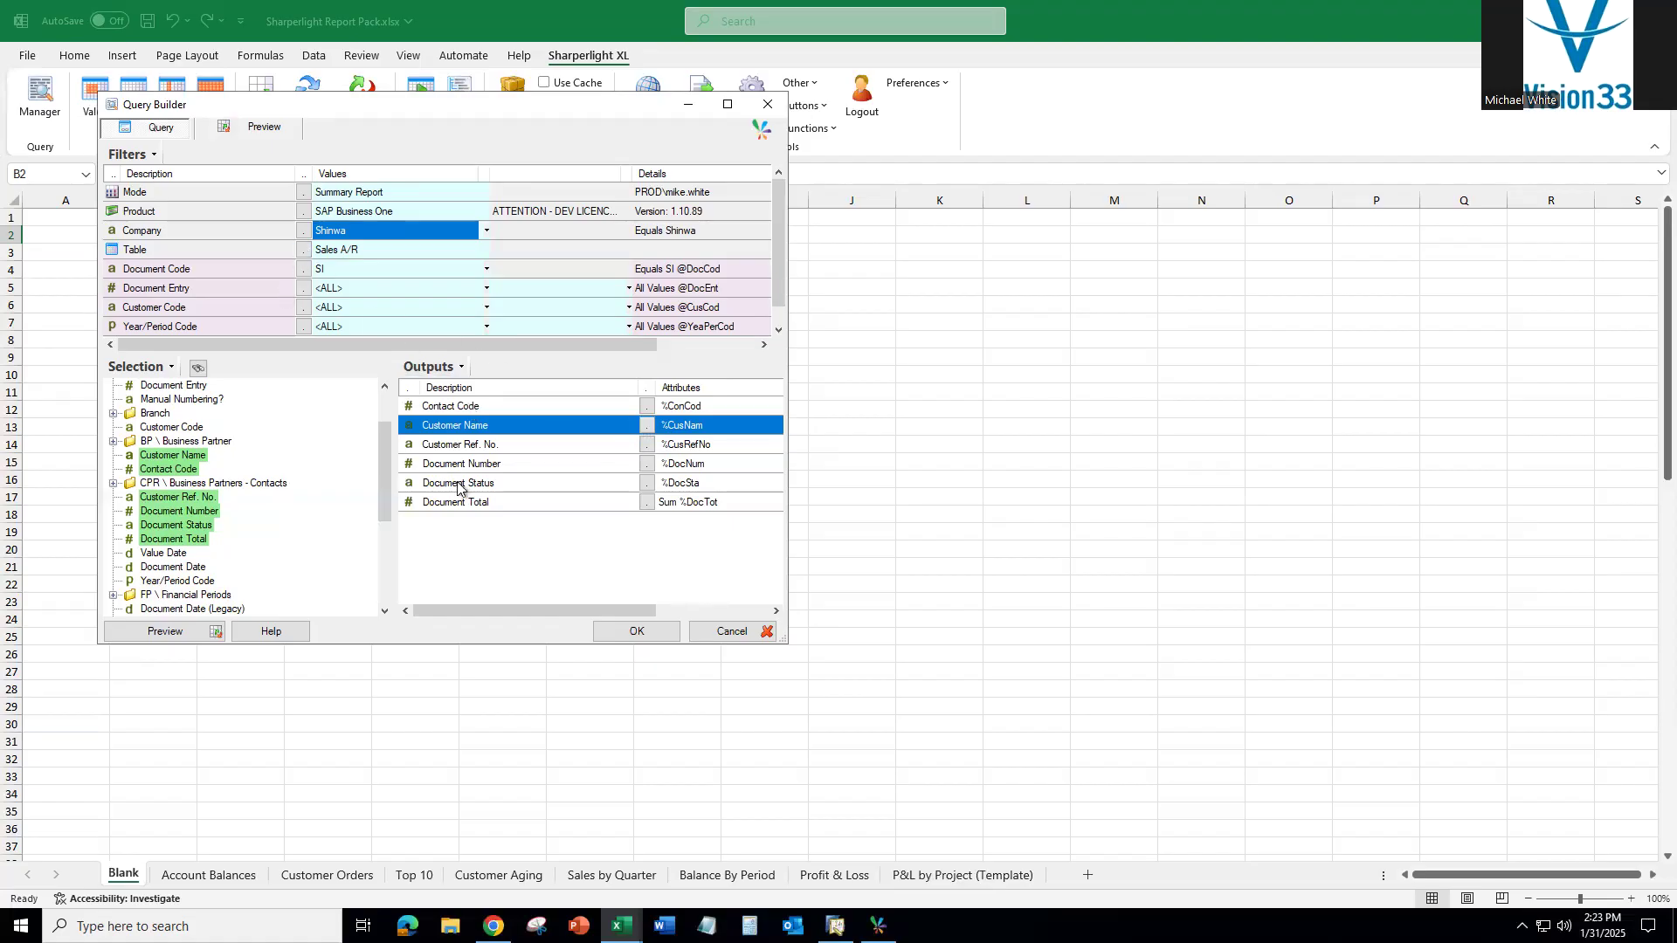
Finish the query, name it Sales A/R1, and place its results on the Blank sheet
left_click(639, 634)
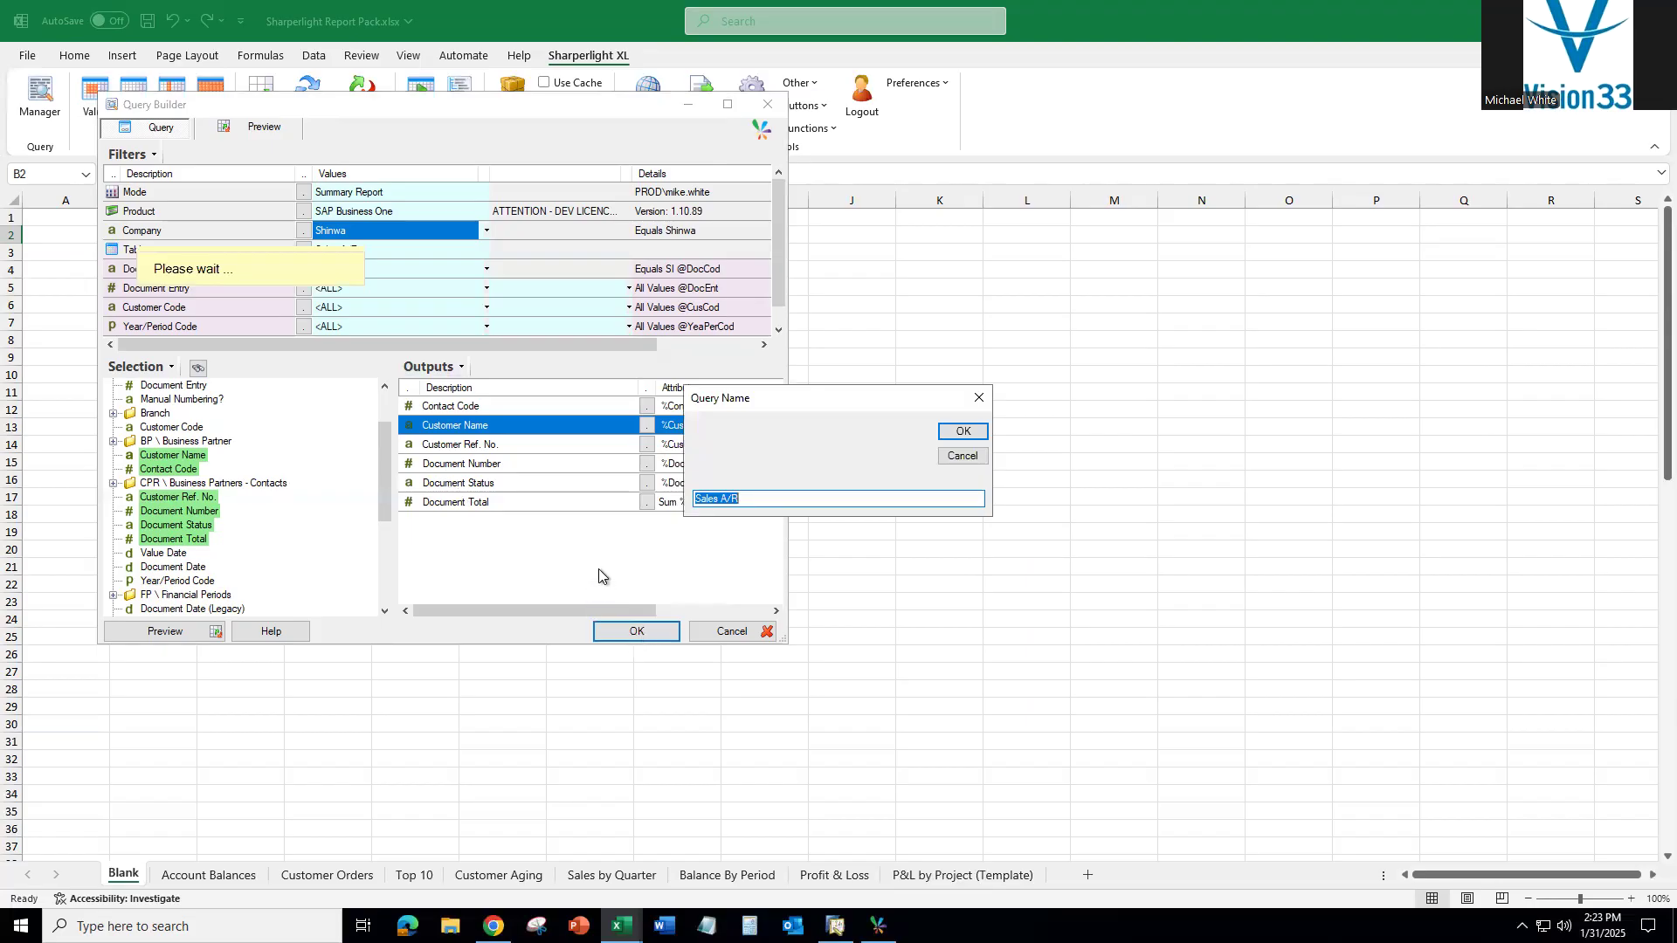
left_click(799, 495)
left_click(961, 432)
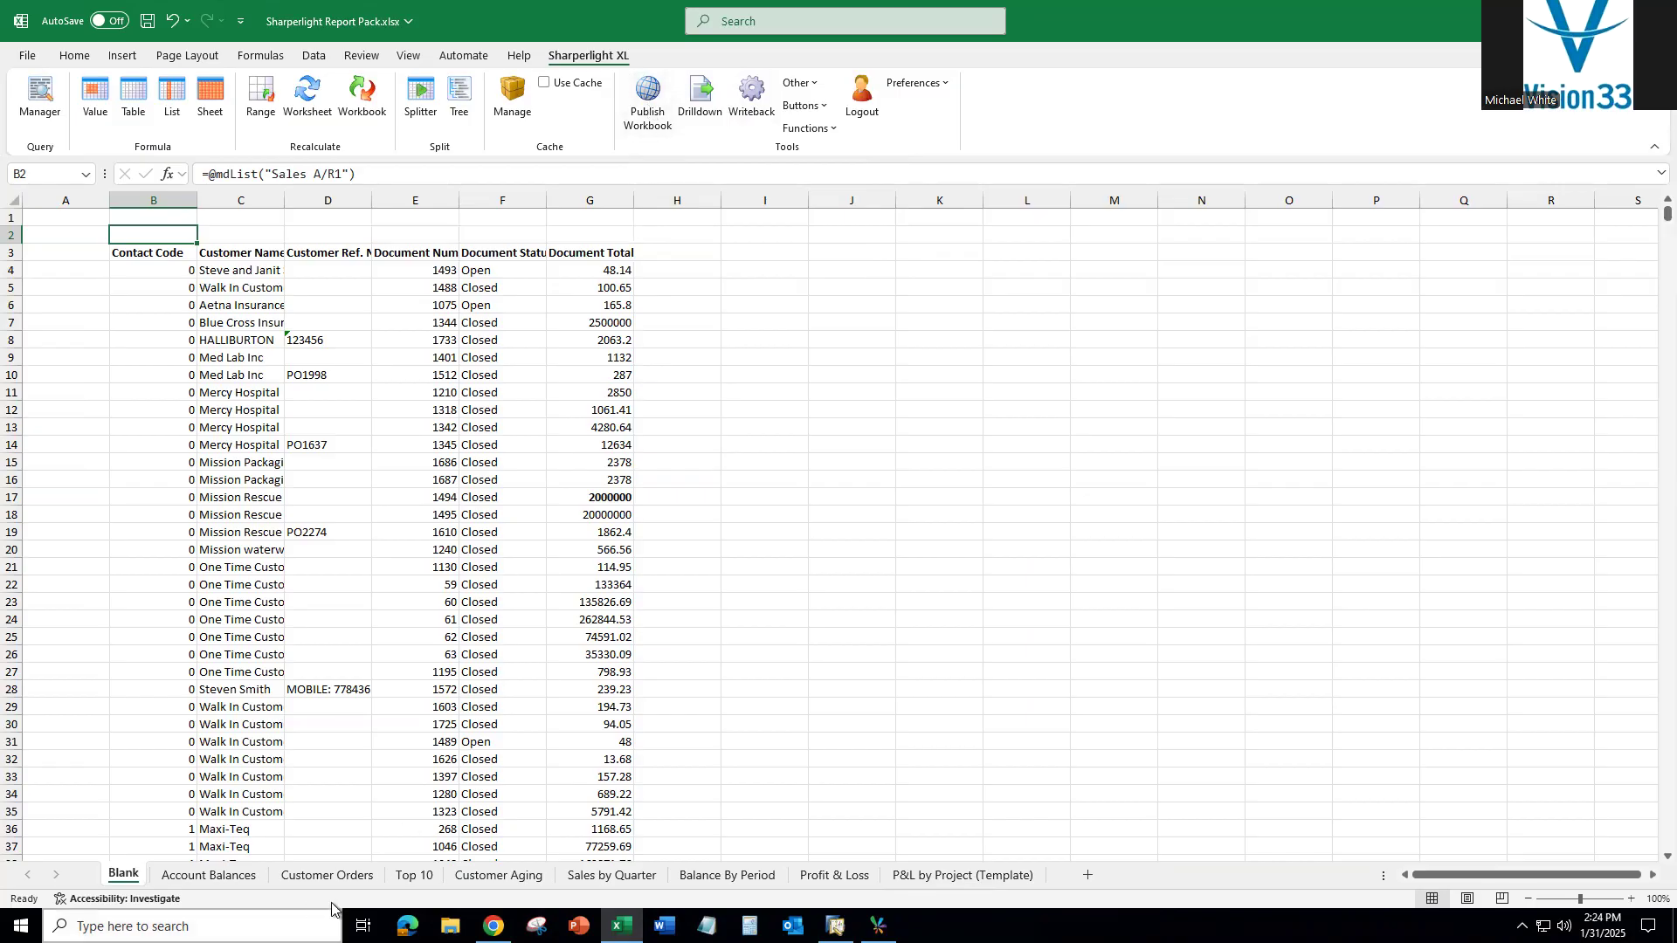
View the Customer Orders and Top 10 report sheets in the workbook
left_click(353, 882)
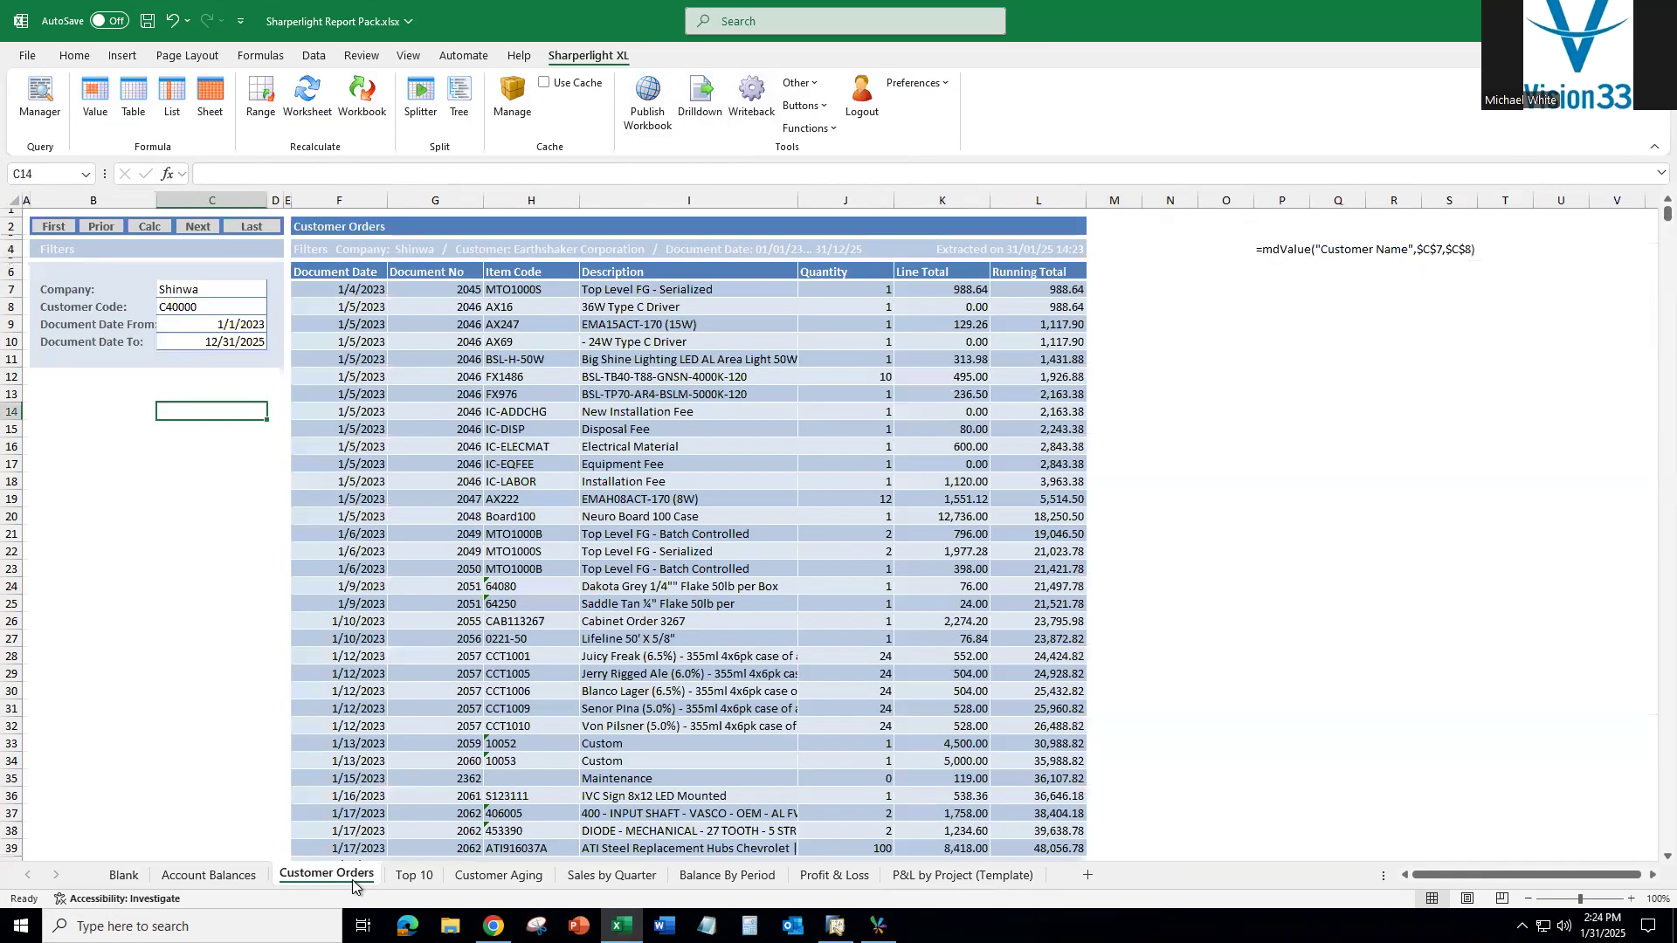
left_click(417, 876)
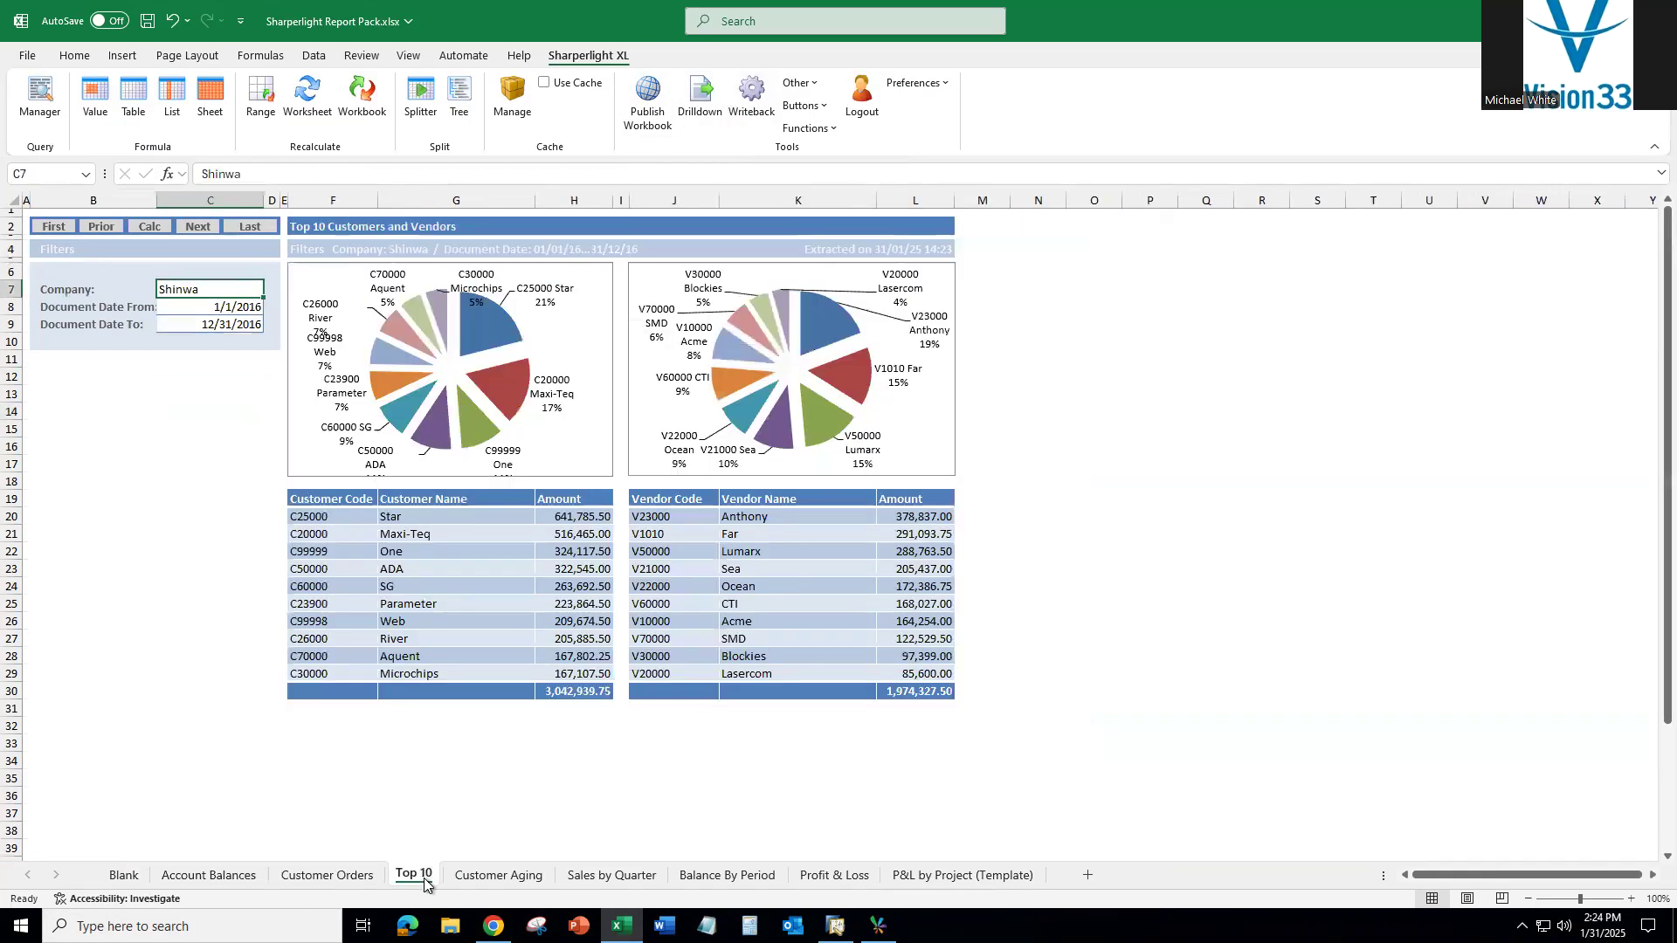
left_click(649, 105)
Switch to the Sharperlight application menu, minimize the Excel workbook, and reposition the menu on the desktop
left_click(878, 926)
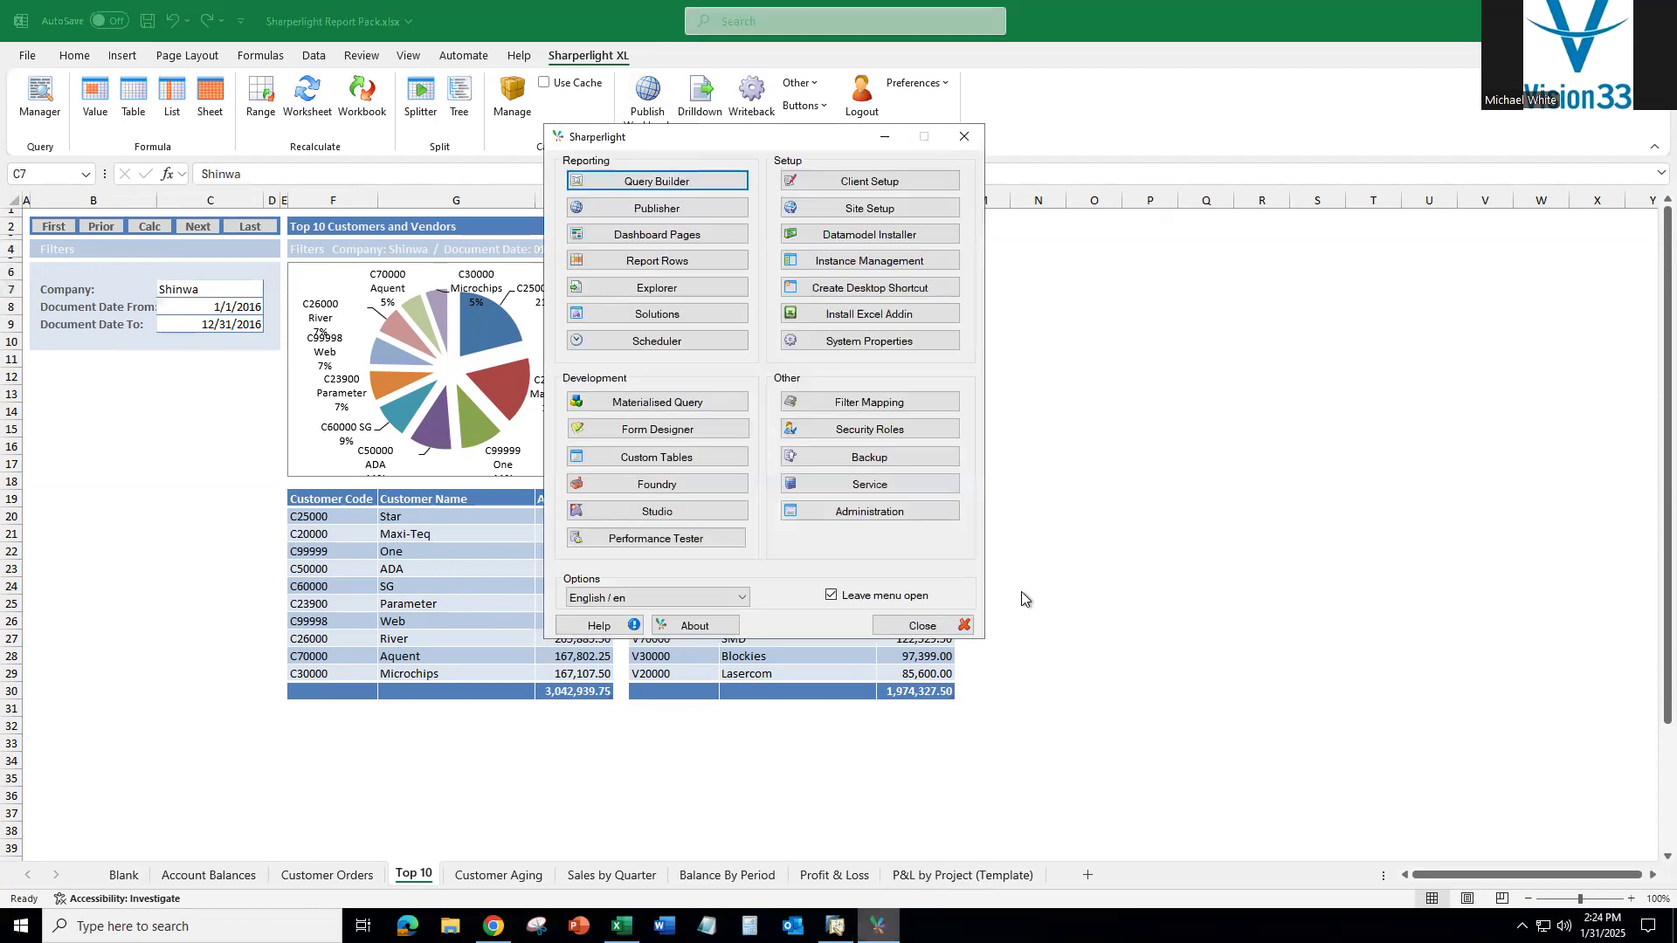
left_click(1572, 21)
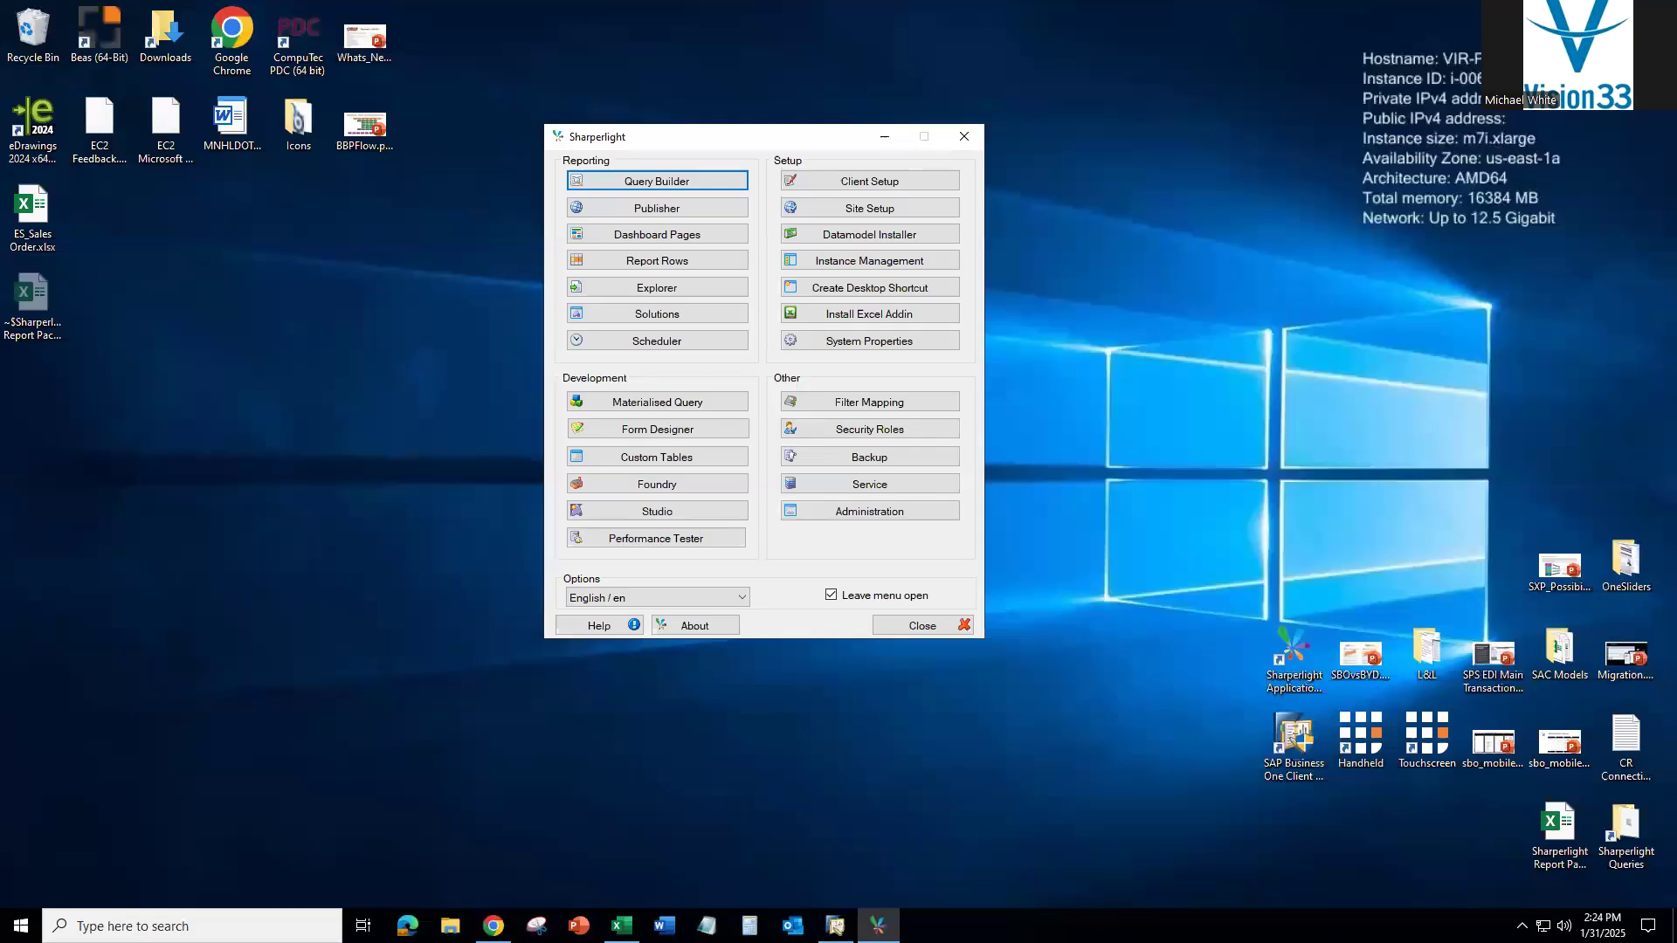
left_click_drag(763, 134, 831, 122)
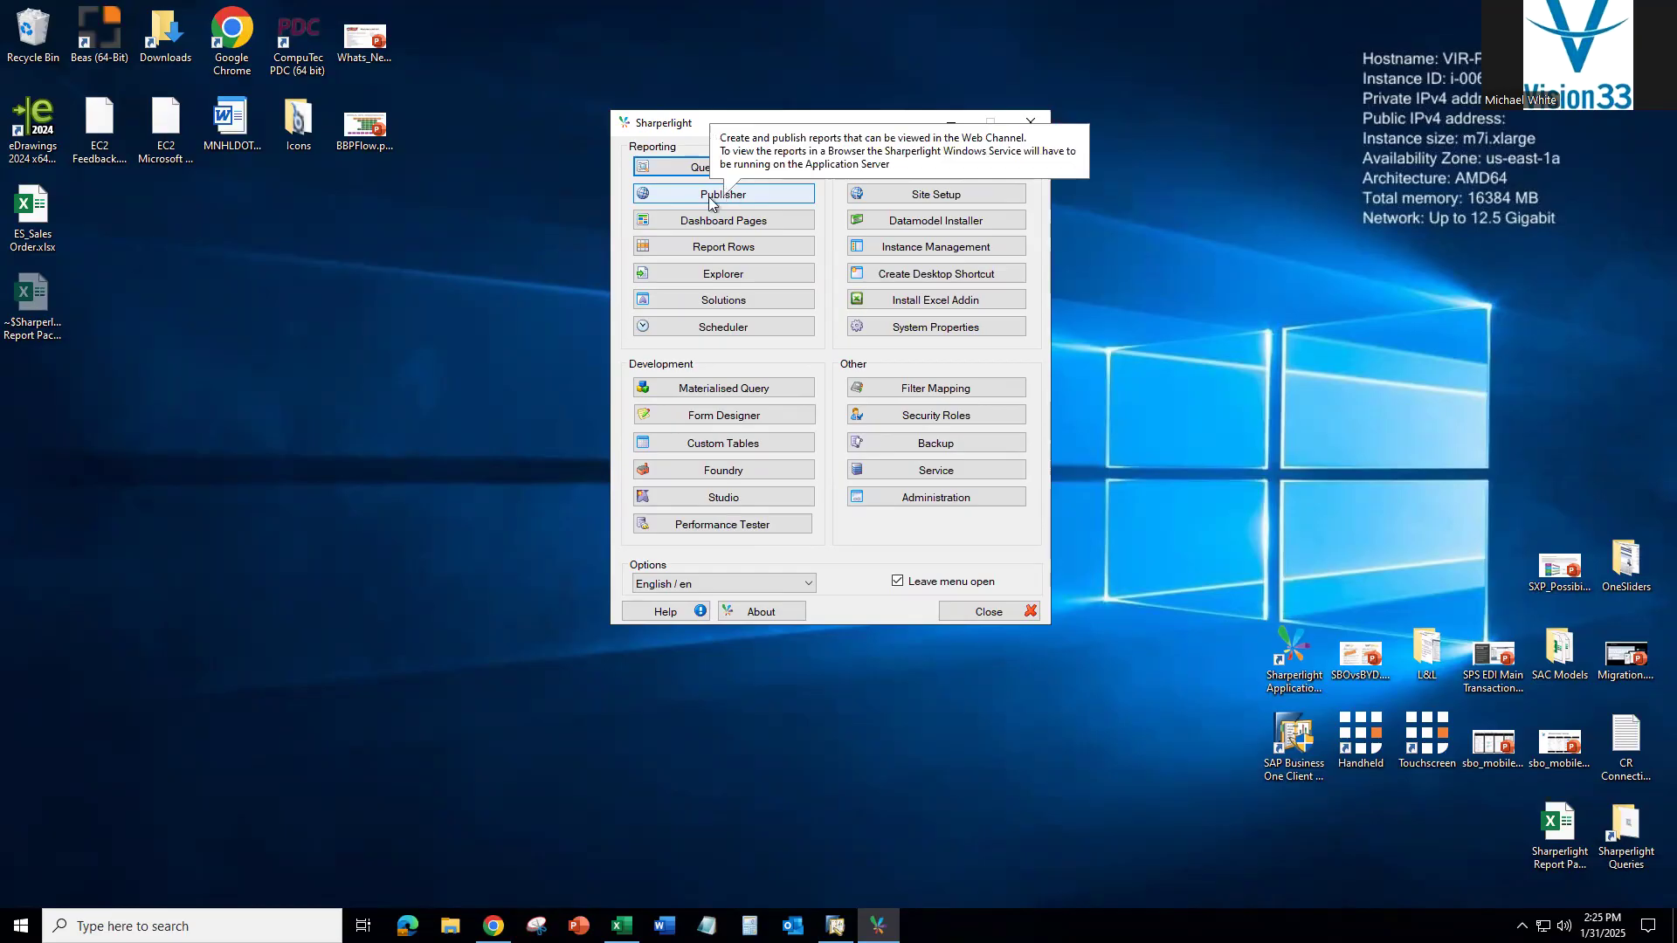
Switch to the Sharperlight demo server in Chrome and view the customer dashboard for OEC Computers Australia and OEC Computers UK
left_click(493, 926)
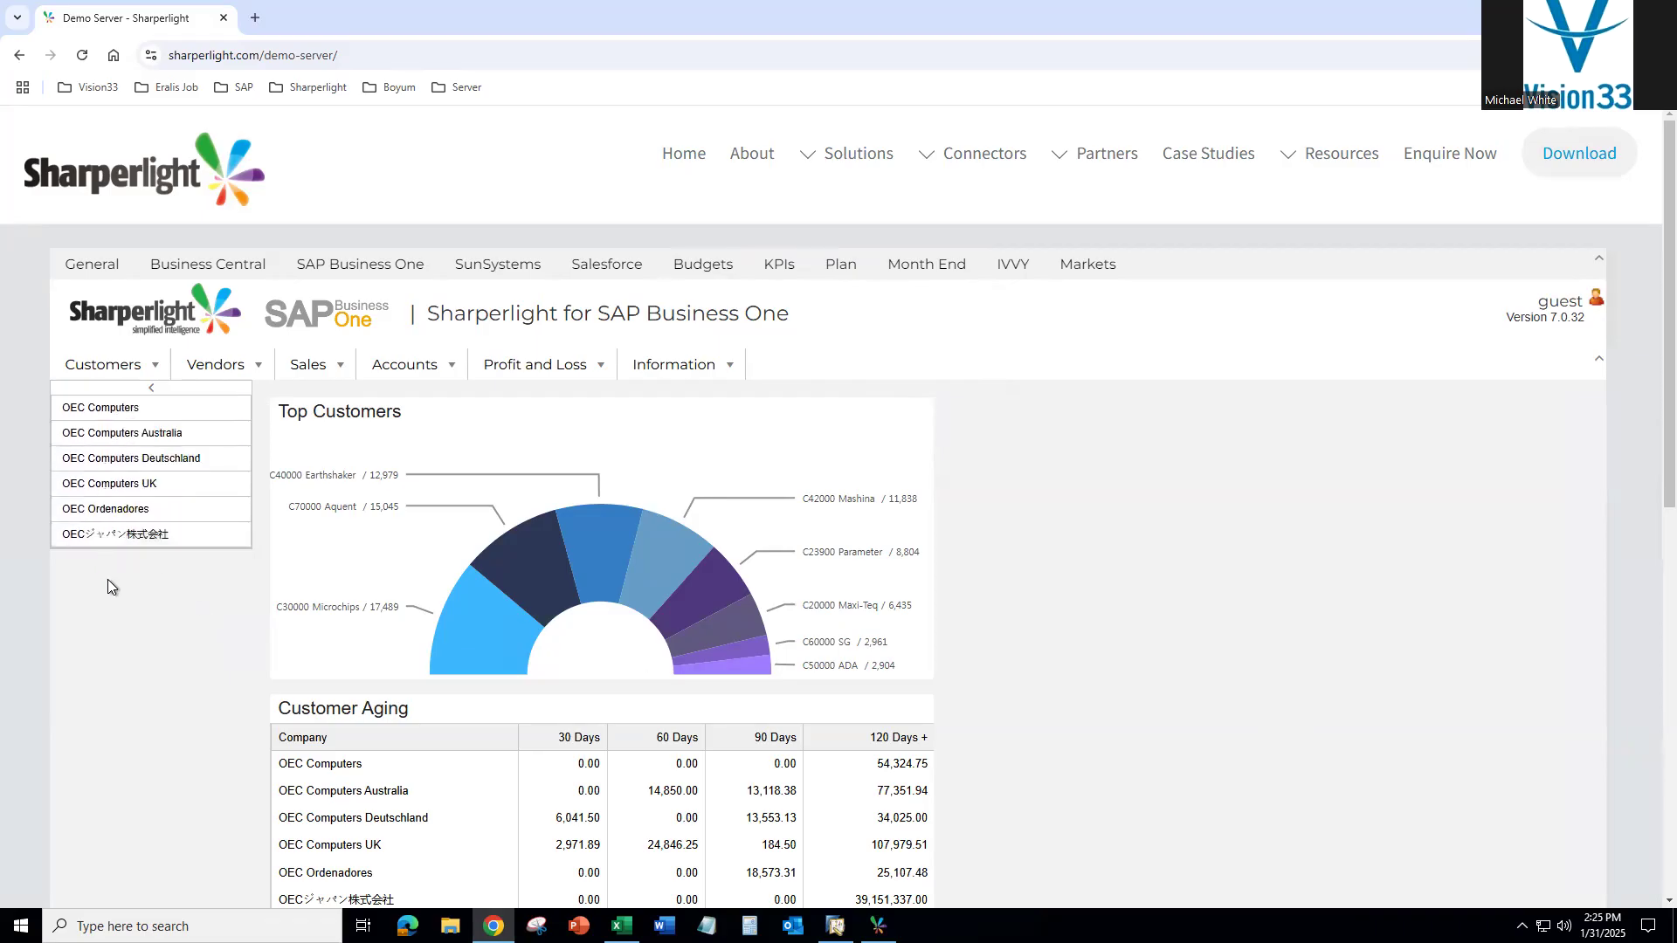
left_click(168, 433)
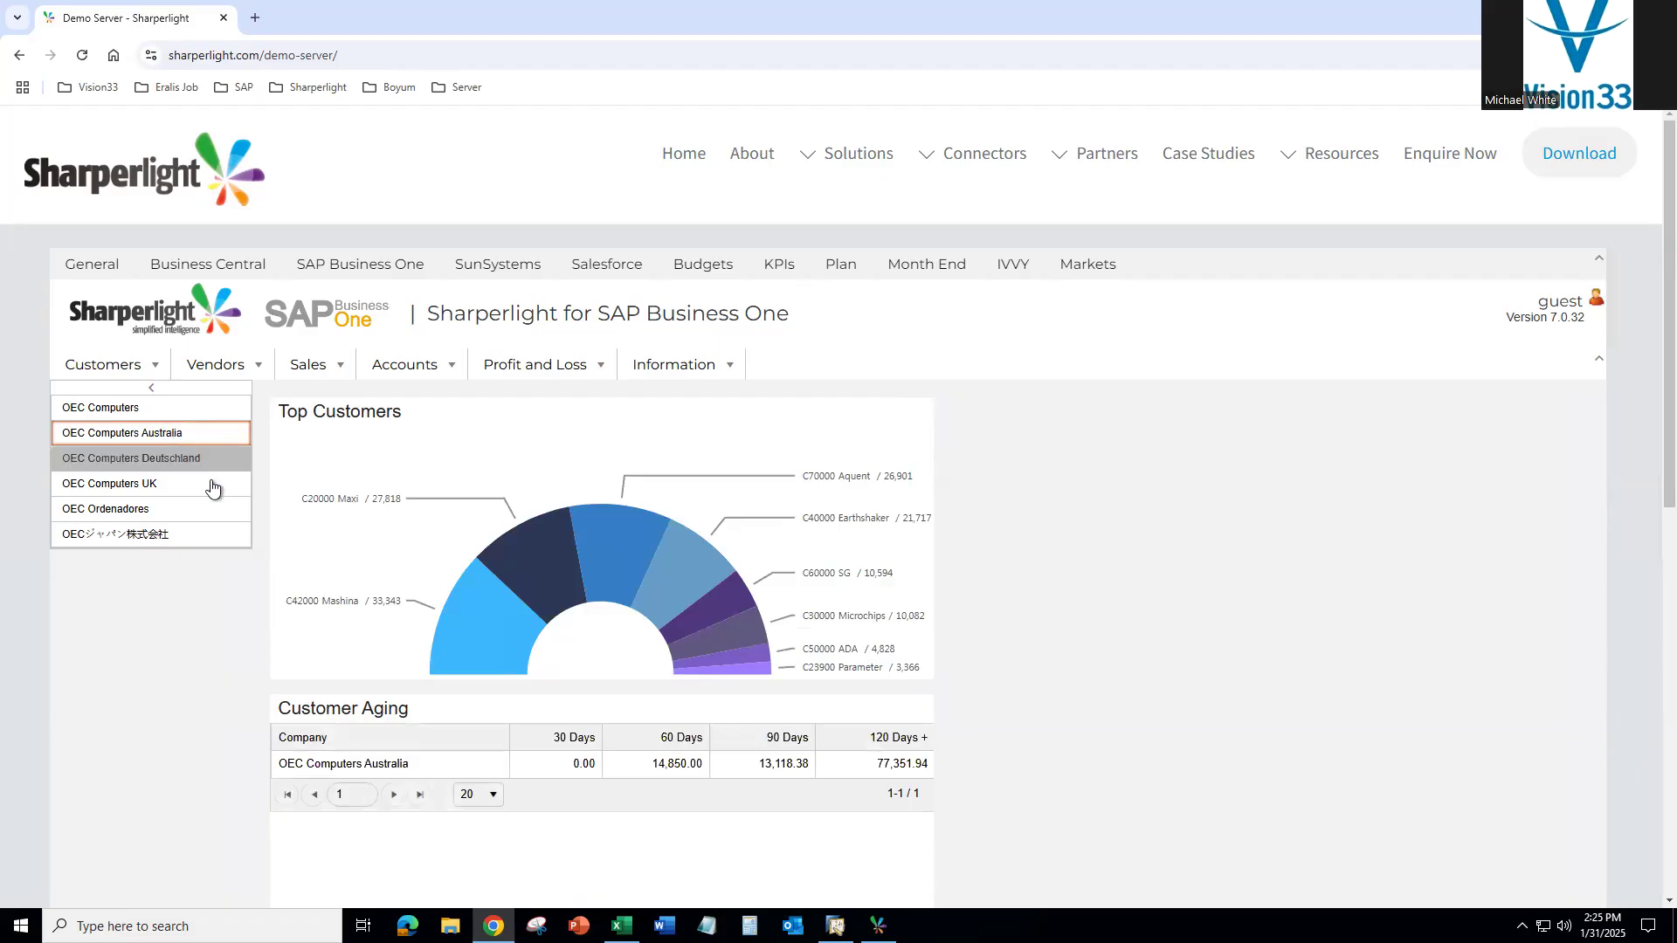
left_click(146, 487)
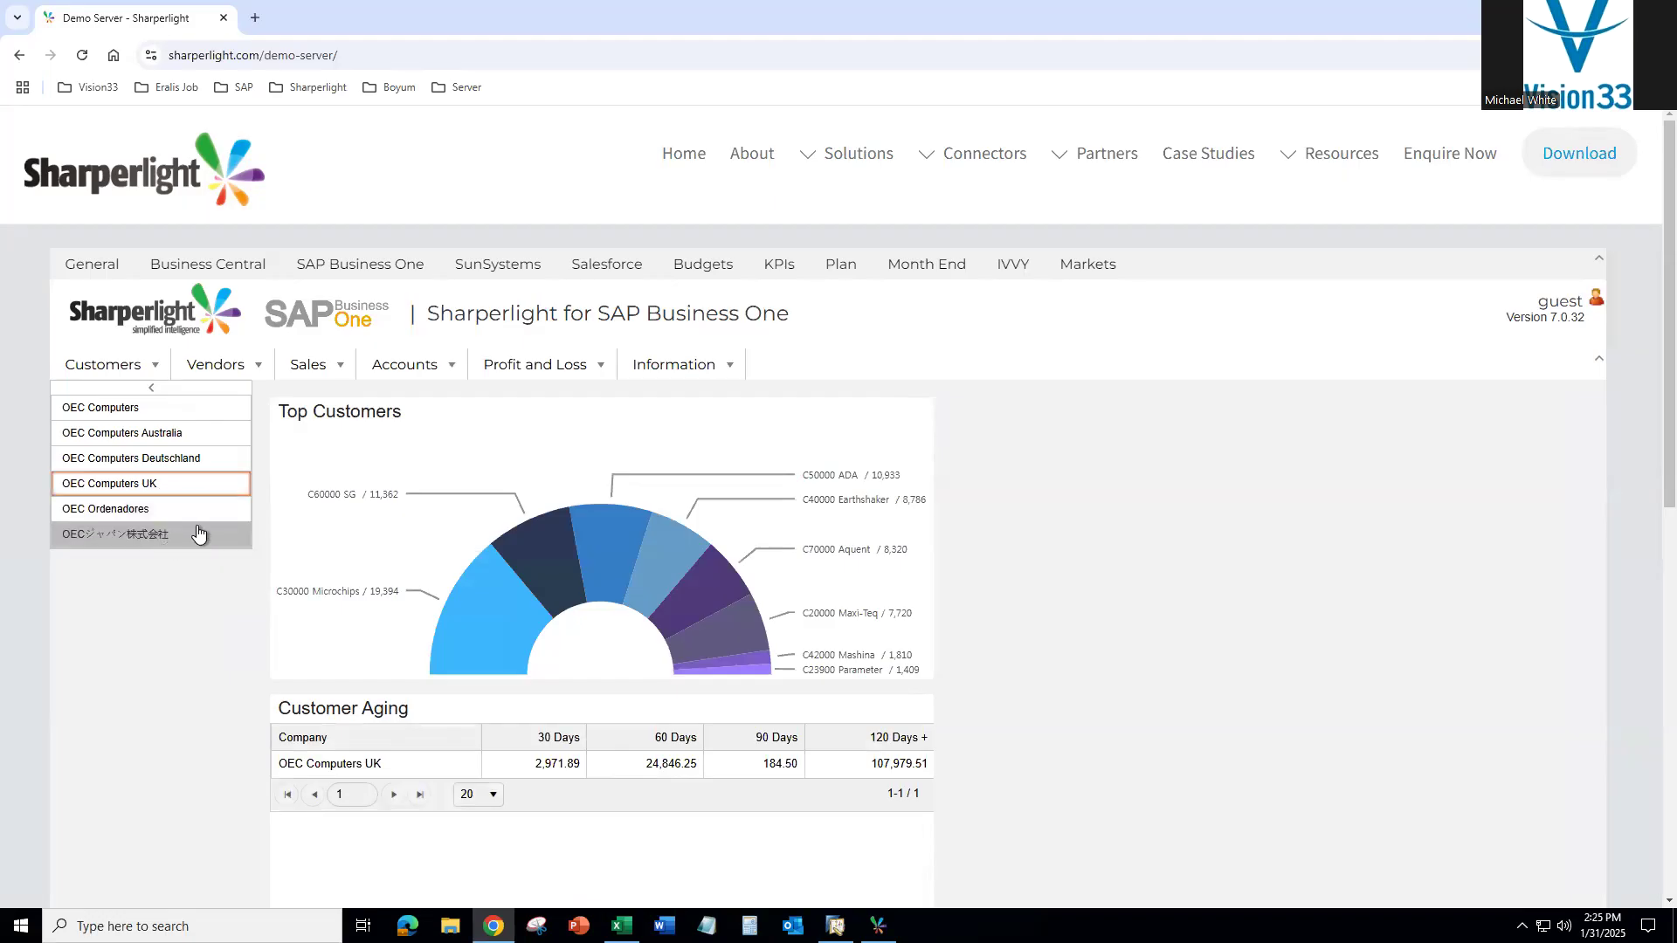
View the Top 10 Vendors and Sales by Quarter web reports
left_click(256, 367)
left_click(220, 392)
left_click(341, 367)
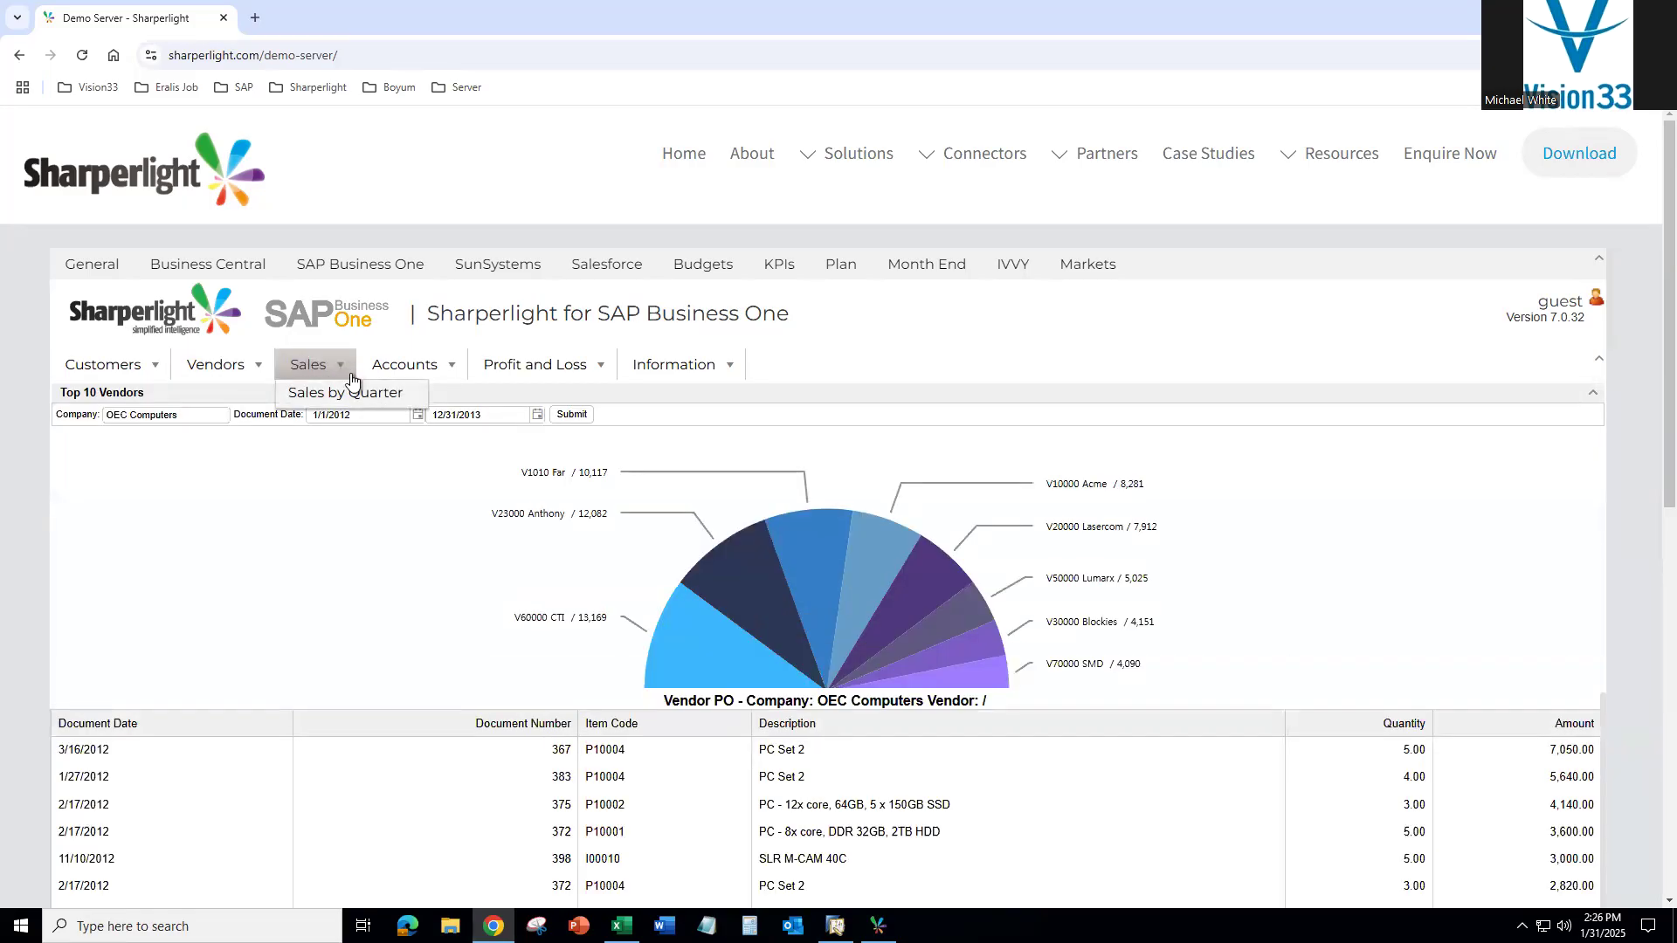
left_click(353, 393)
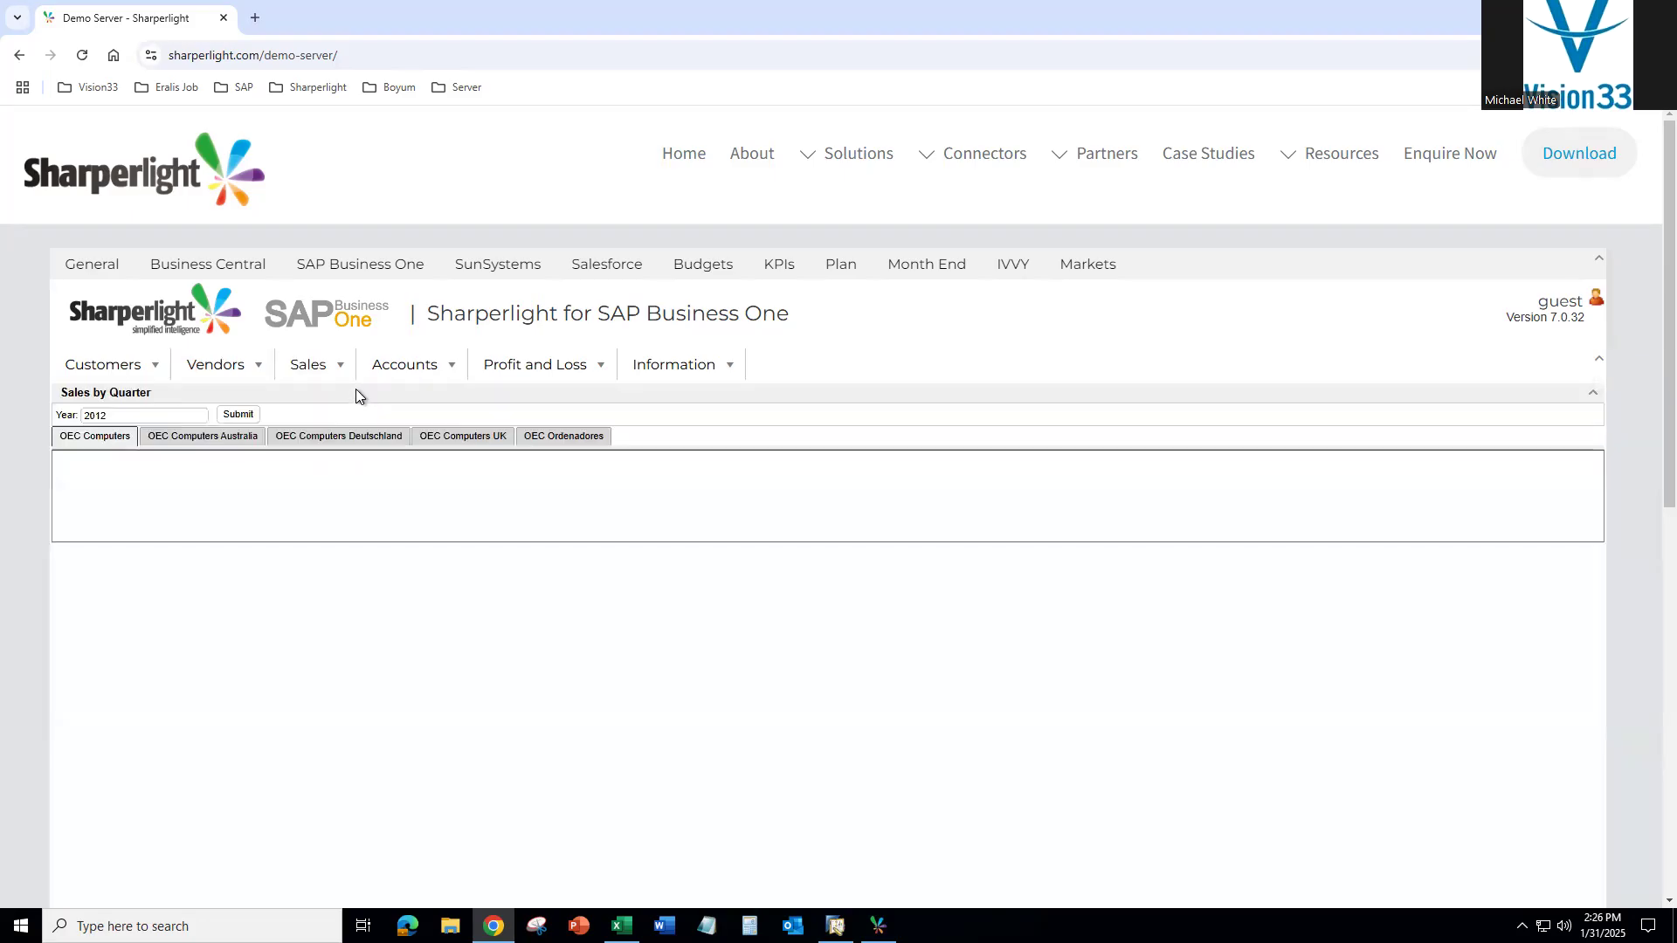
View the Account Balances and Profit and Loss web reports
left_click(432, 367)
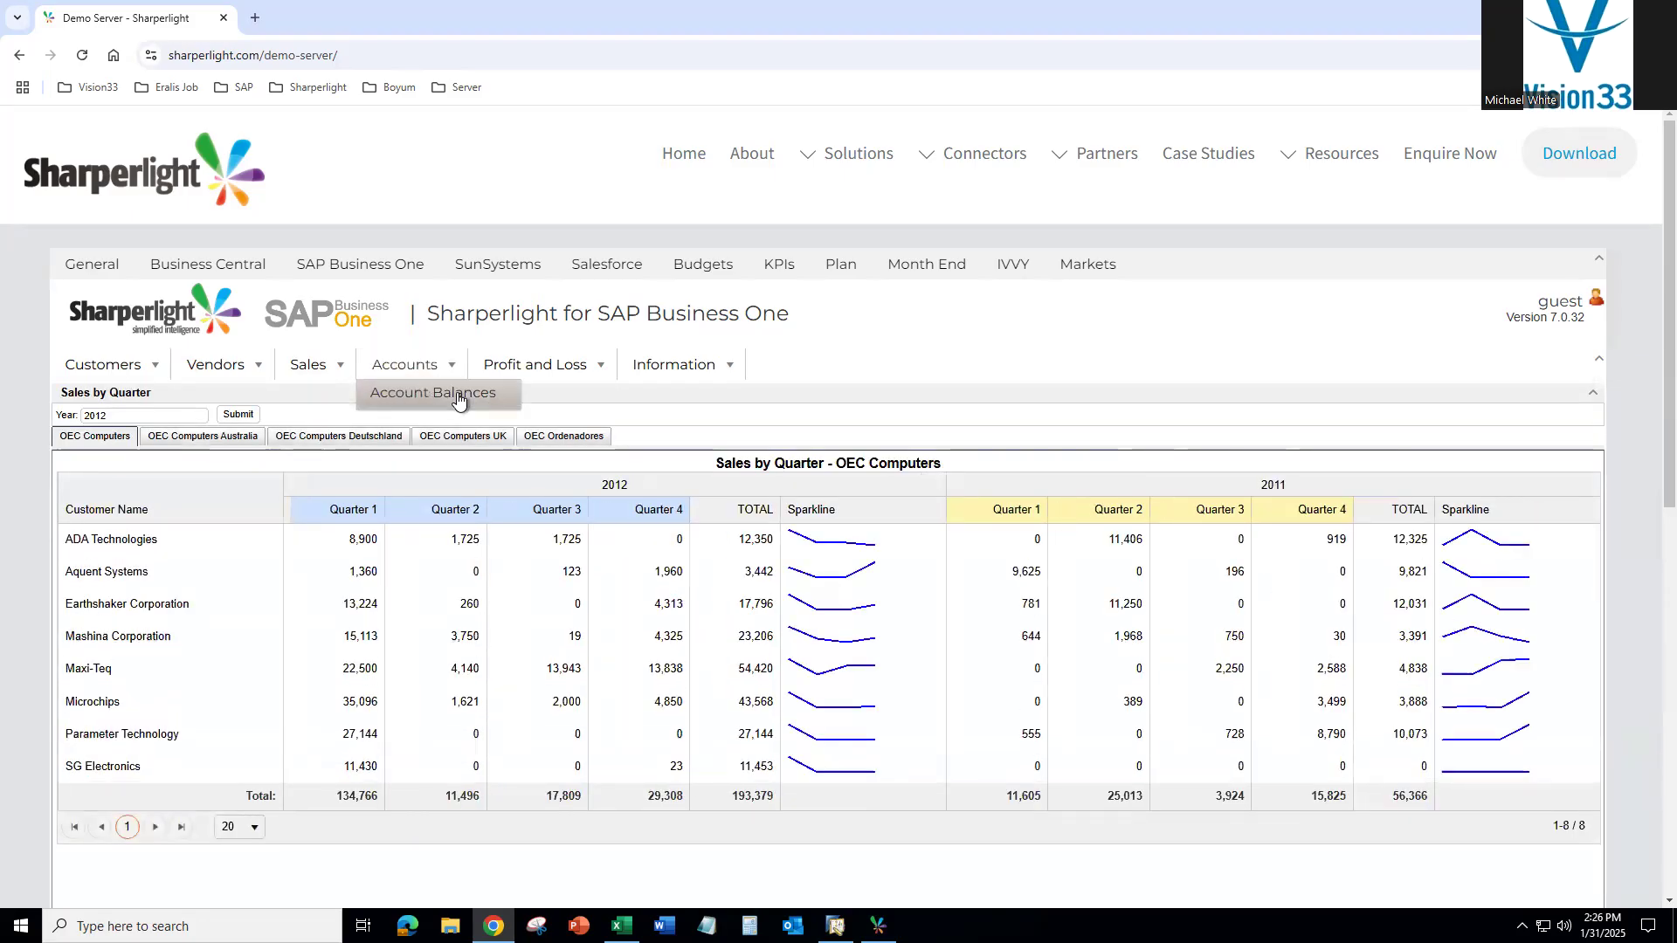
left_click(457, 395)
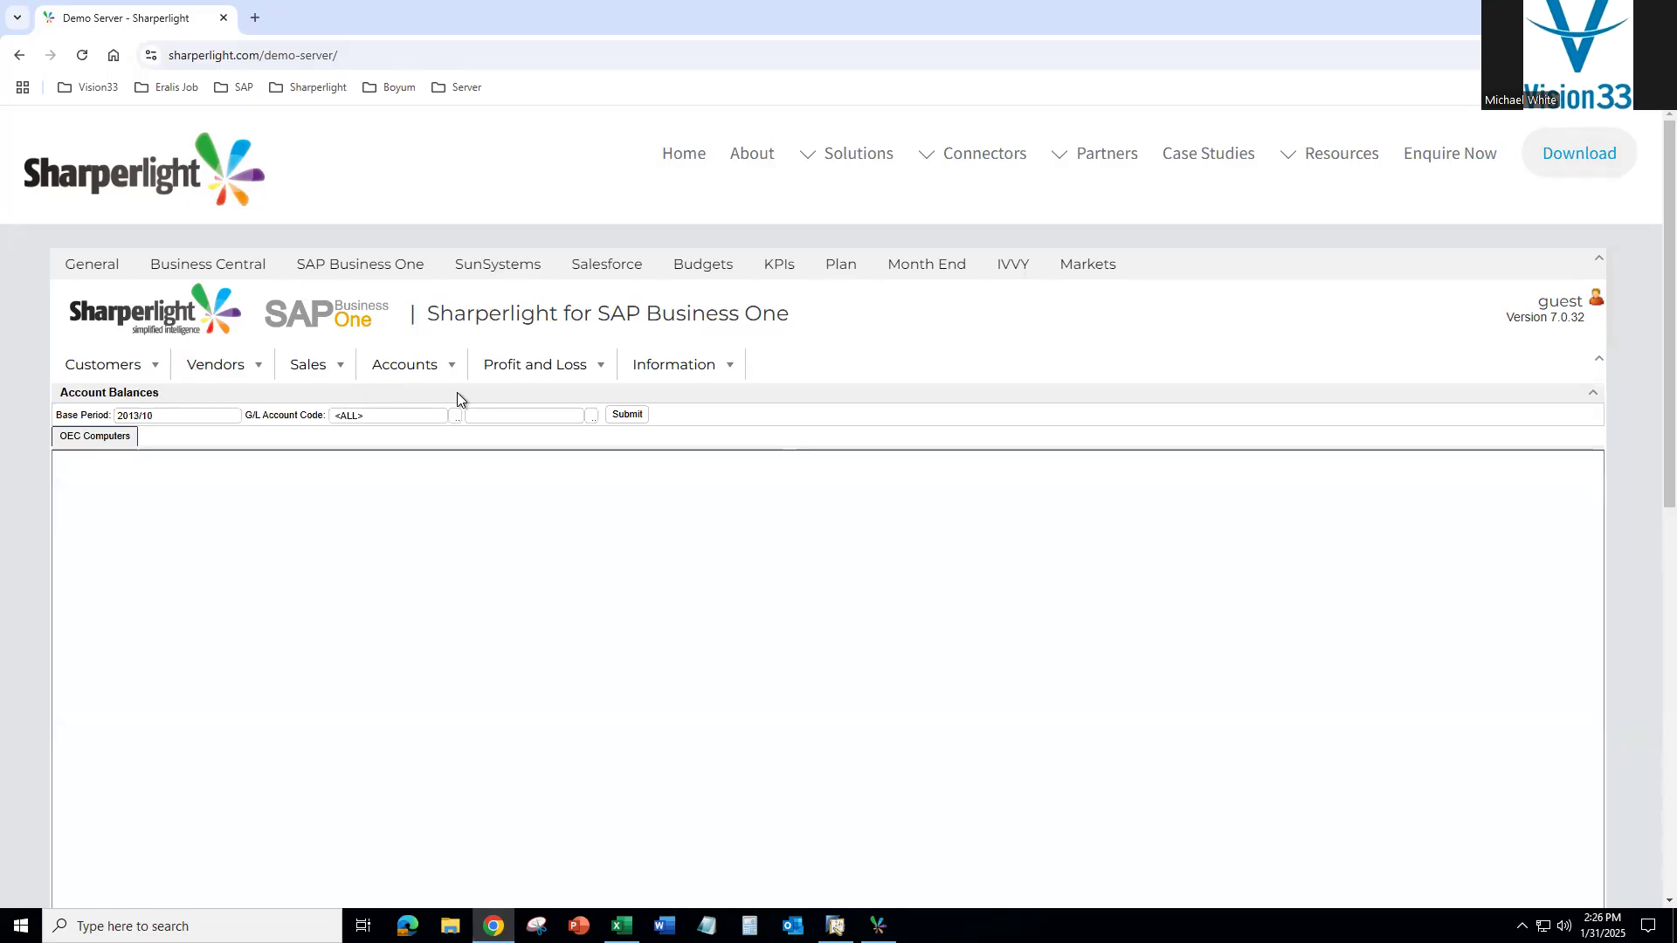
mouse_move(610, 370)
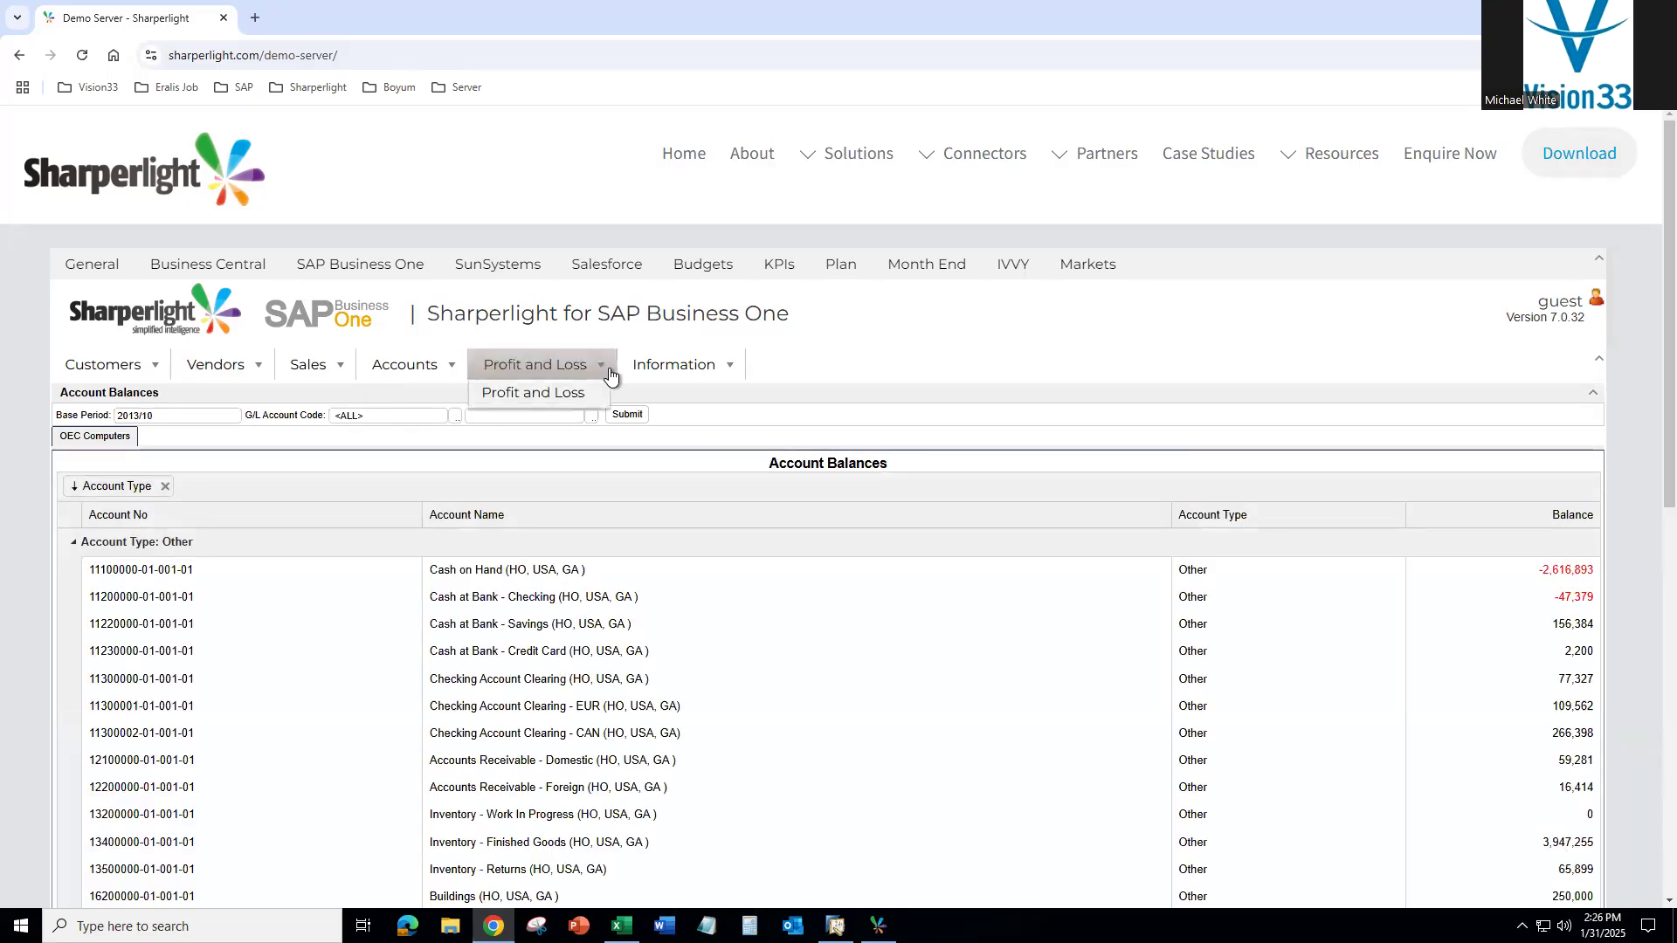
left_click(553, 395)
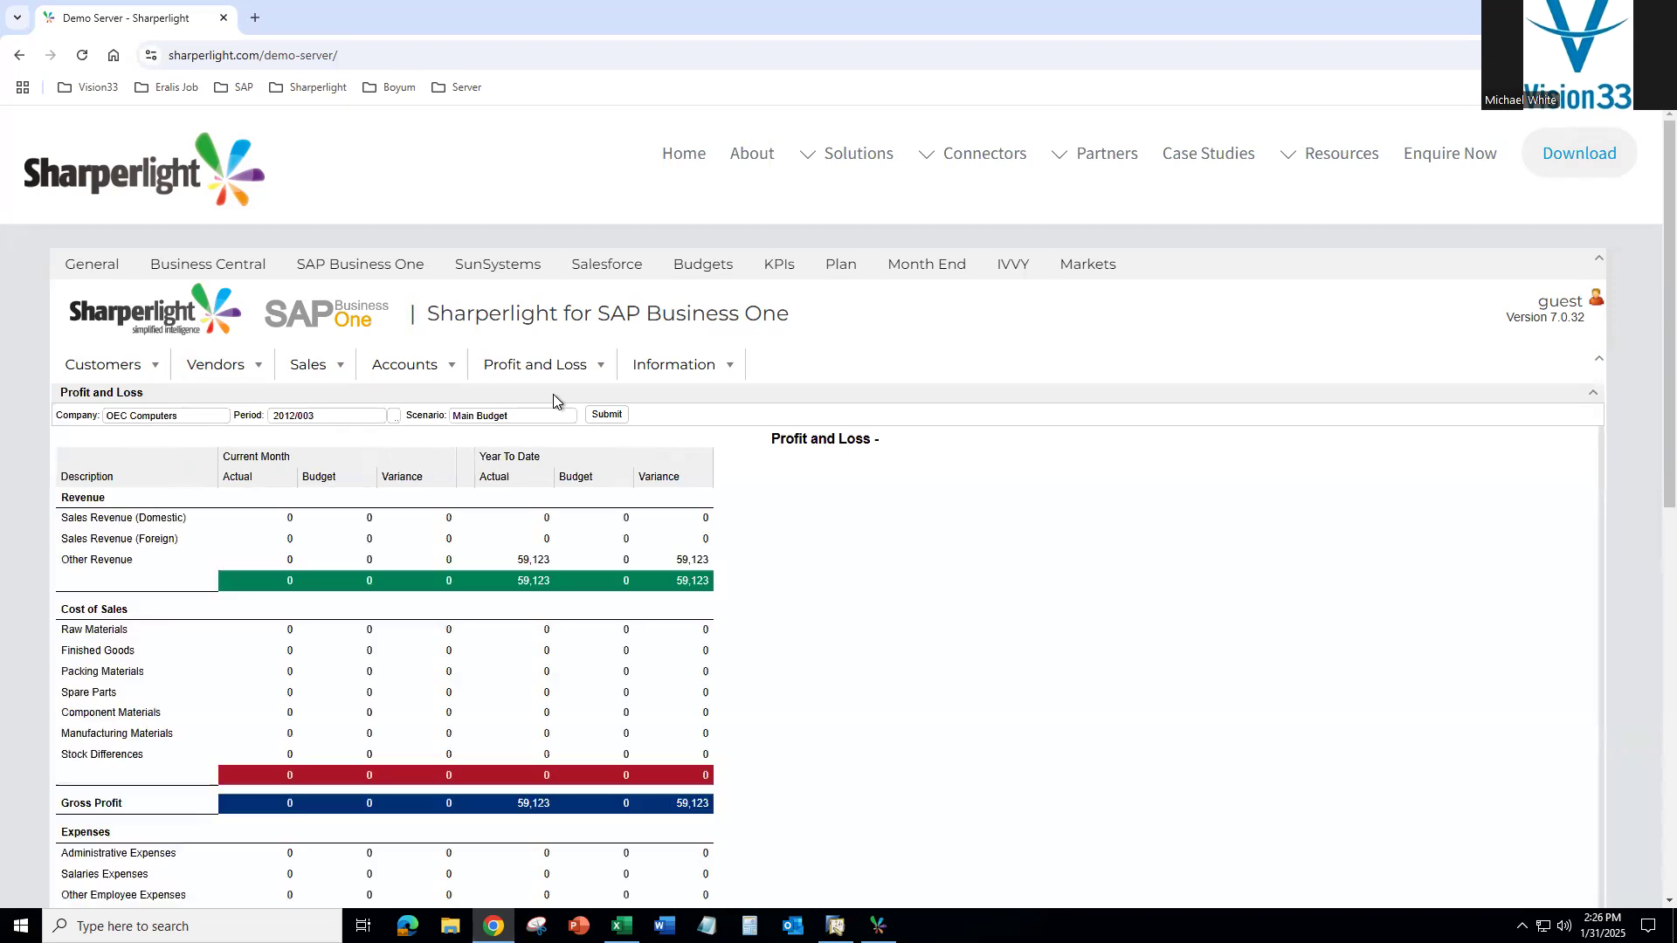
Look over the Budgets dashboard and its forecast options, and return to the SAP Business One dashboard
left_click(704, 271)
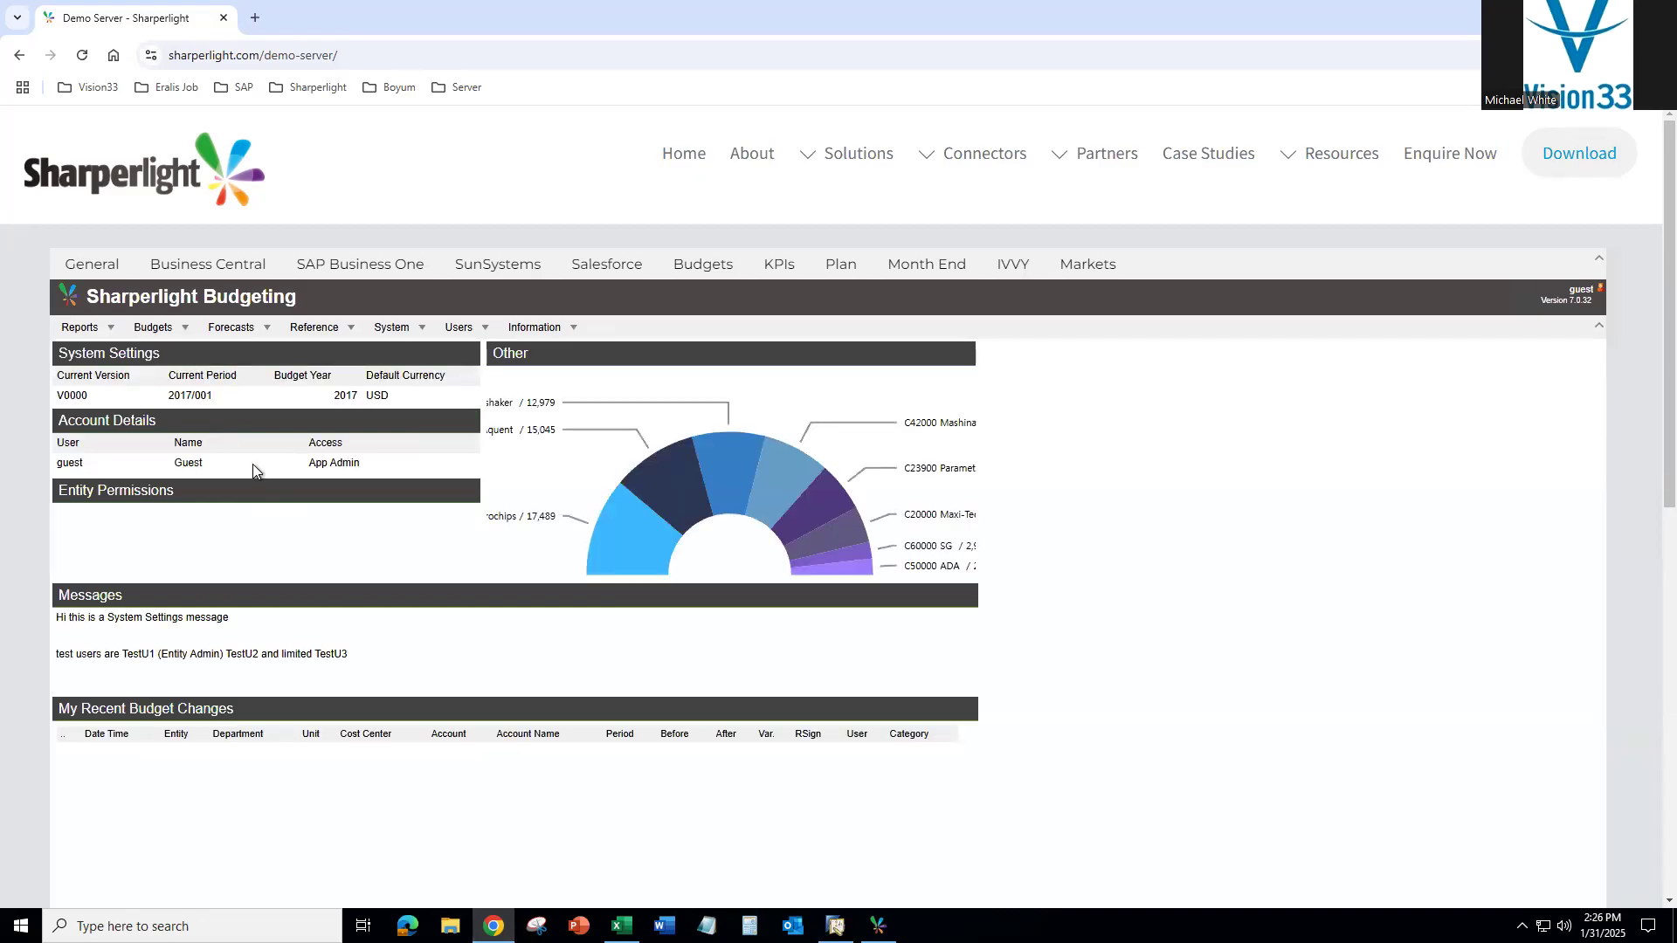
left_click(234, 328)
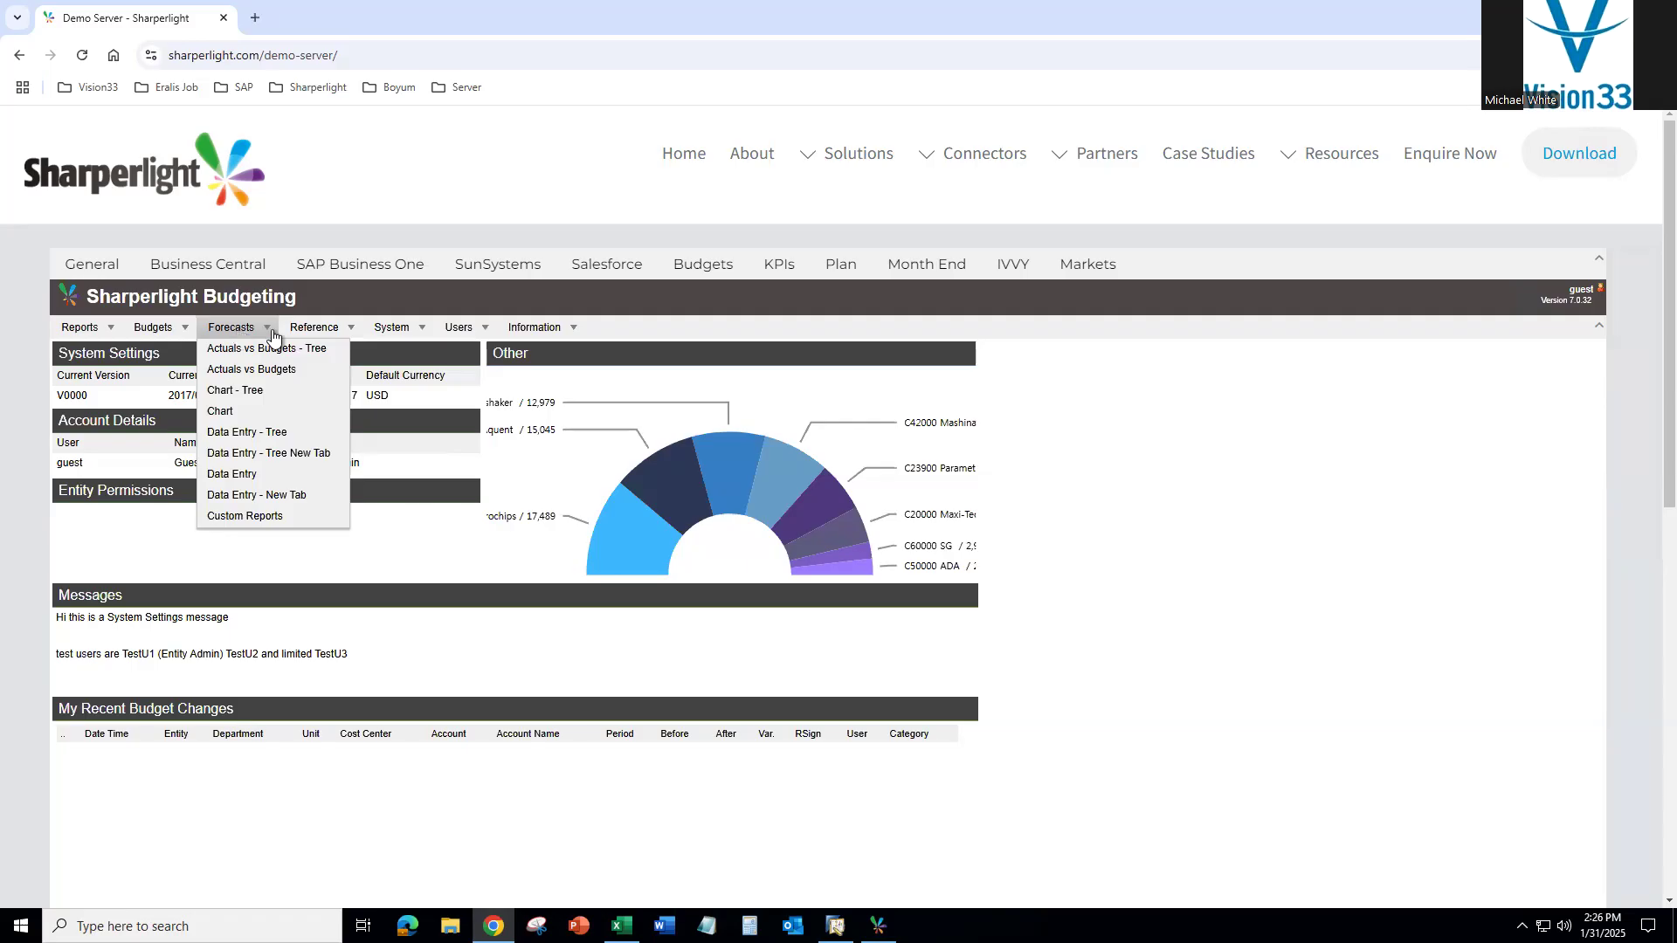
left_click(372, 265)
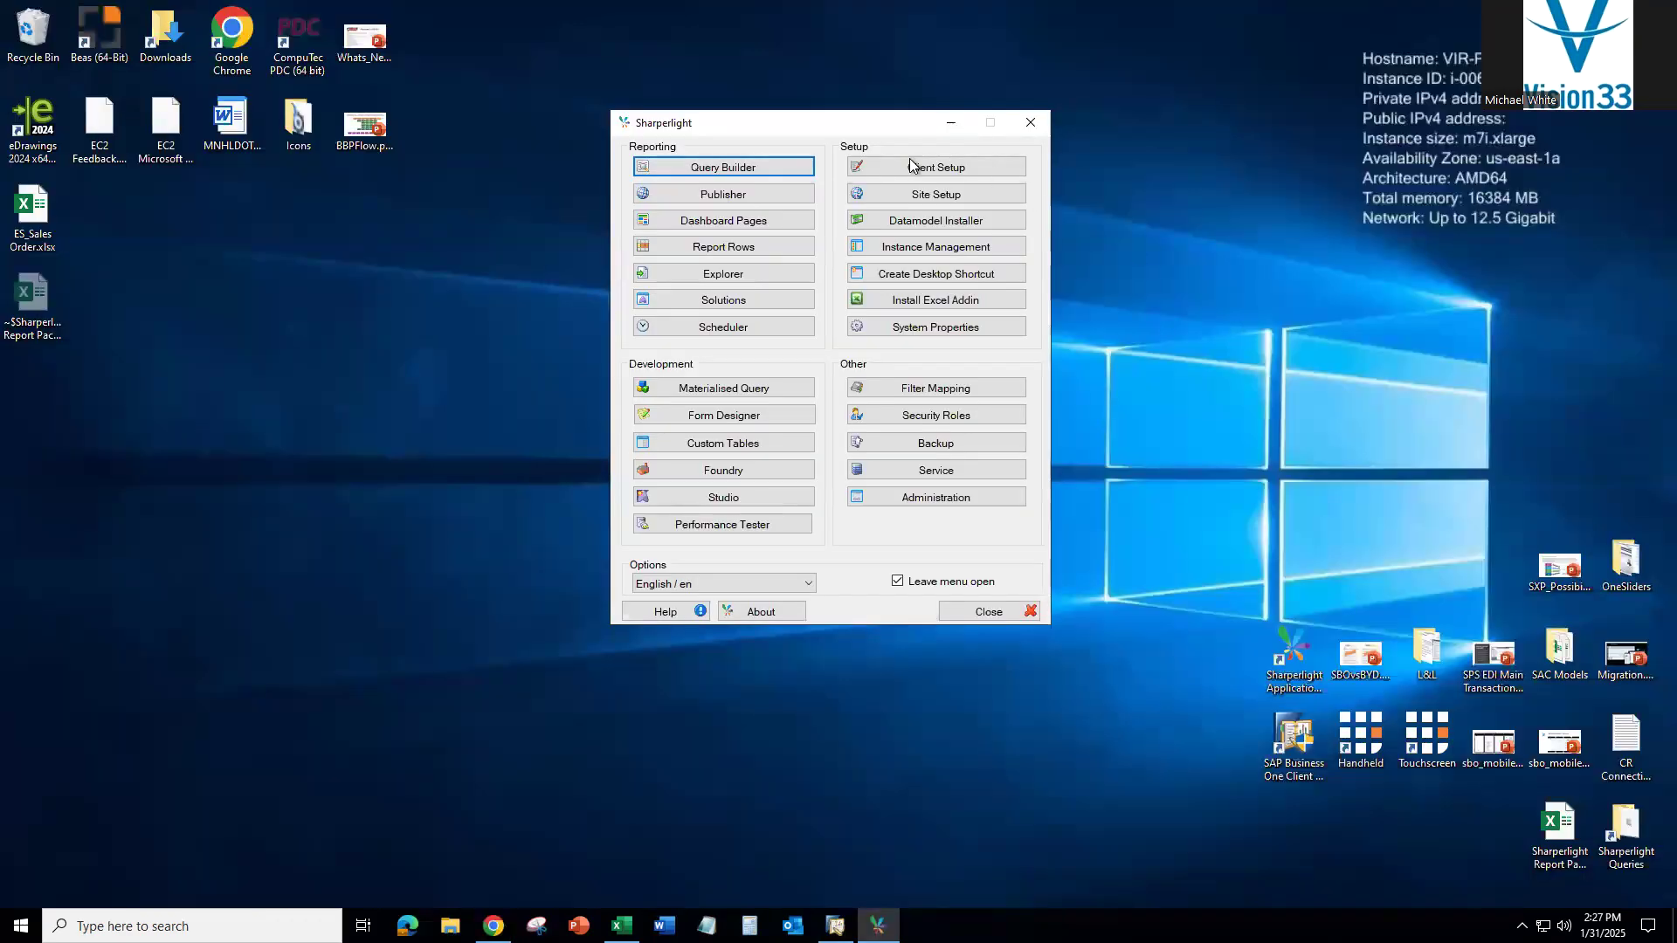
Switch to the Sharperlight online help and browse the Install and Setup topics, including Datamodel Installer and Application Menu
left_click_drag(804, 123, 637, 134)
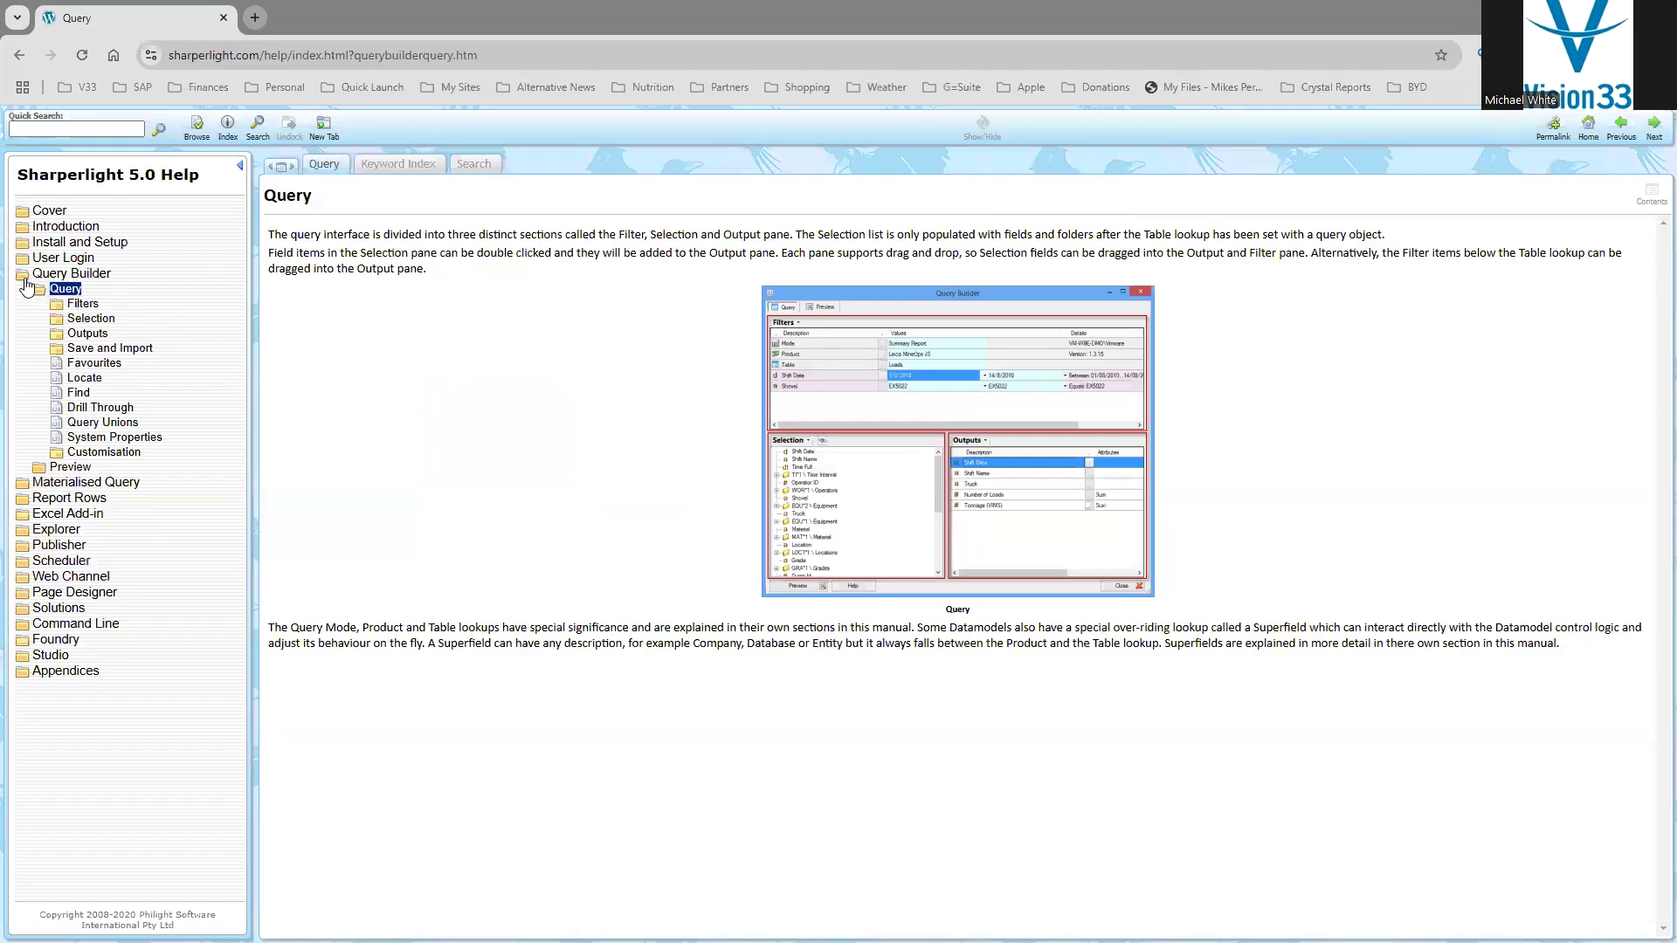
left_click(29, 276)
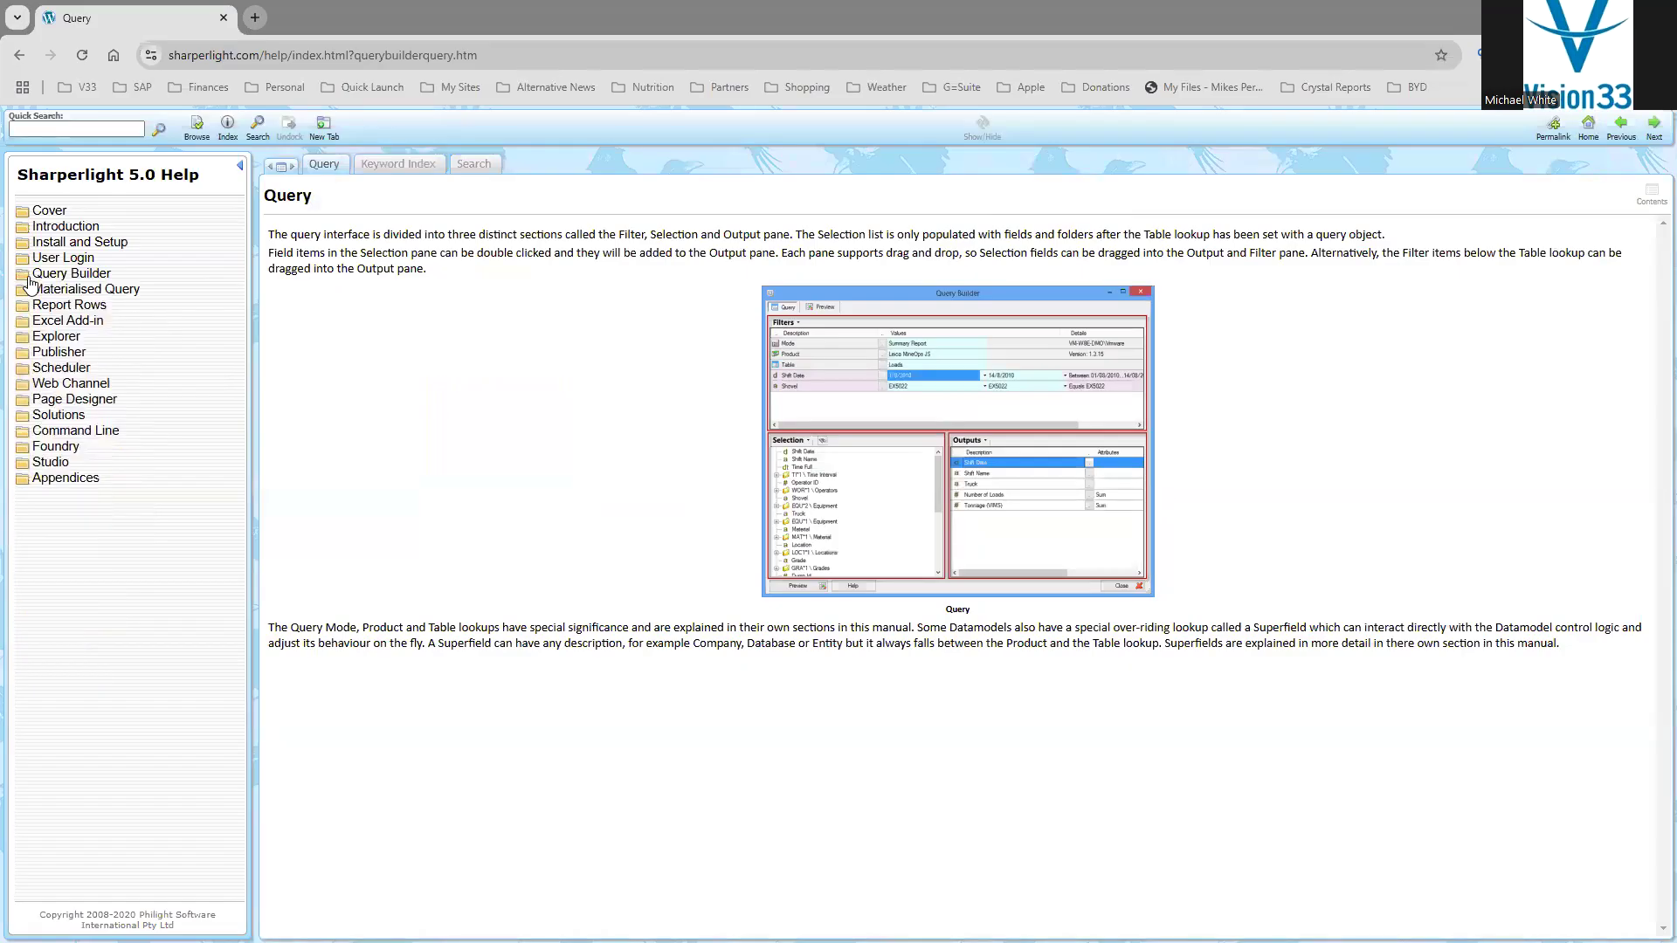
left_click(85, 244)
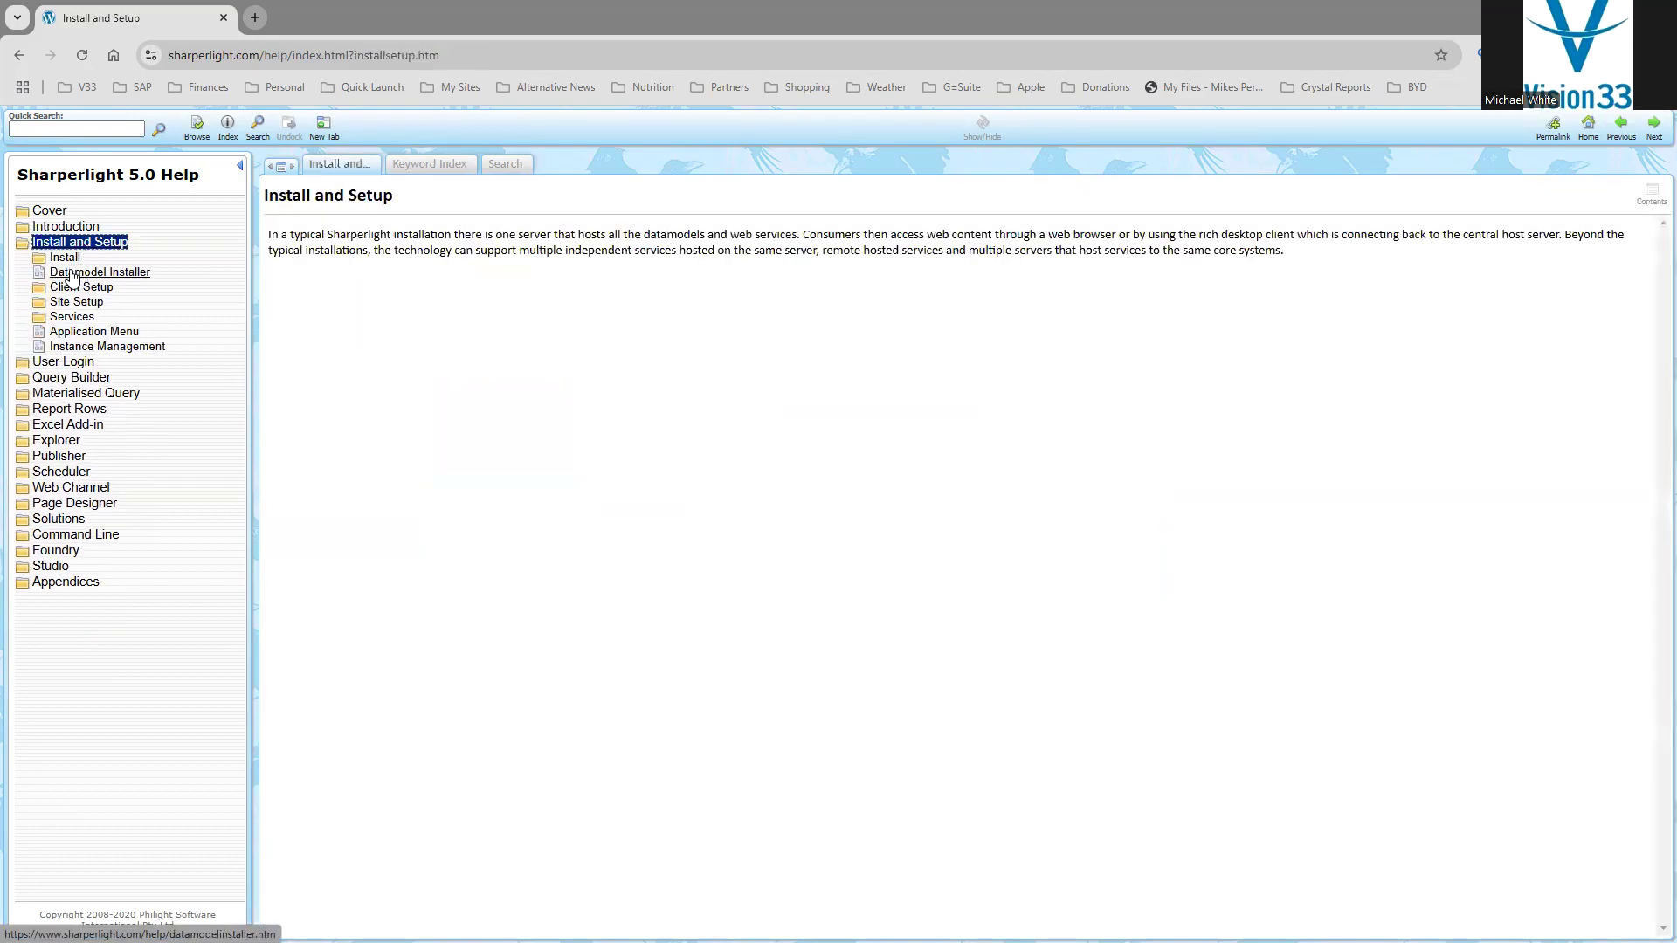
left_click(66, 258)
left_click(87, 273)
left_click(96, 288)
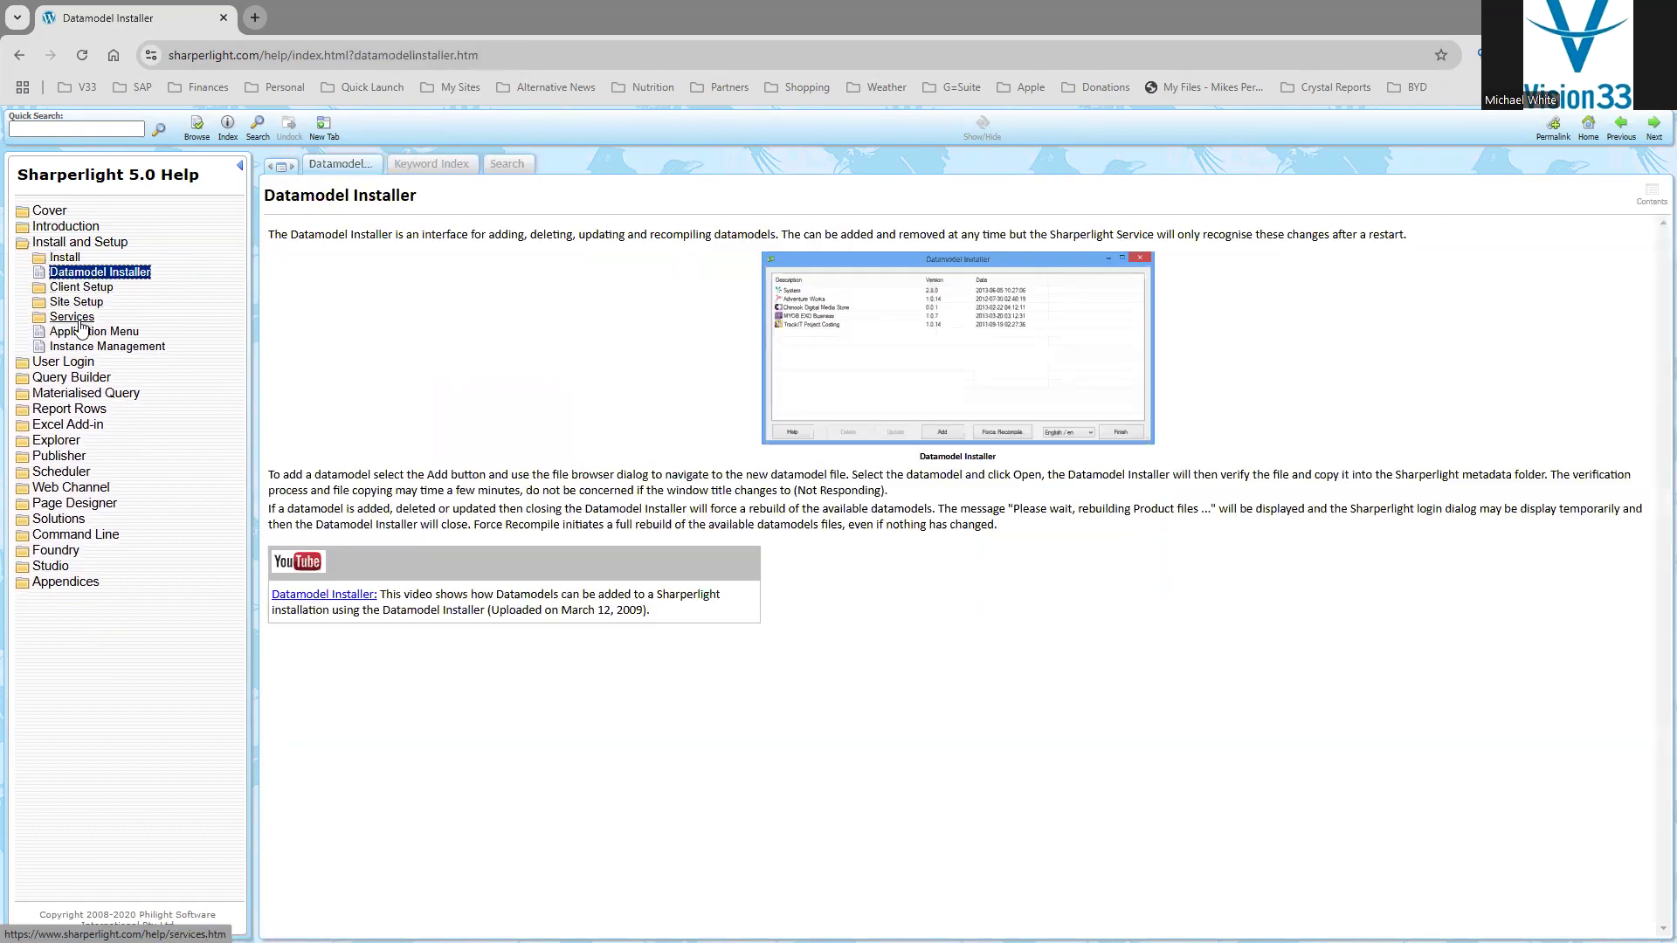
left_click(73, 333)
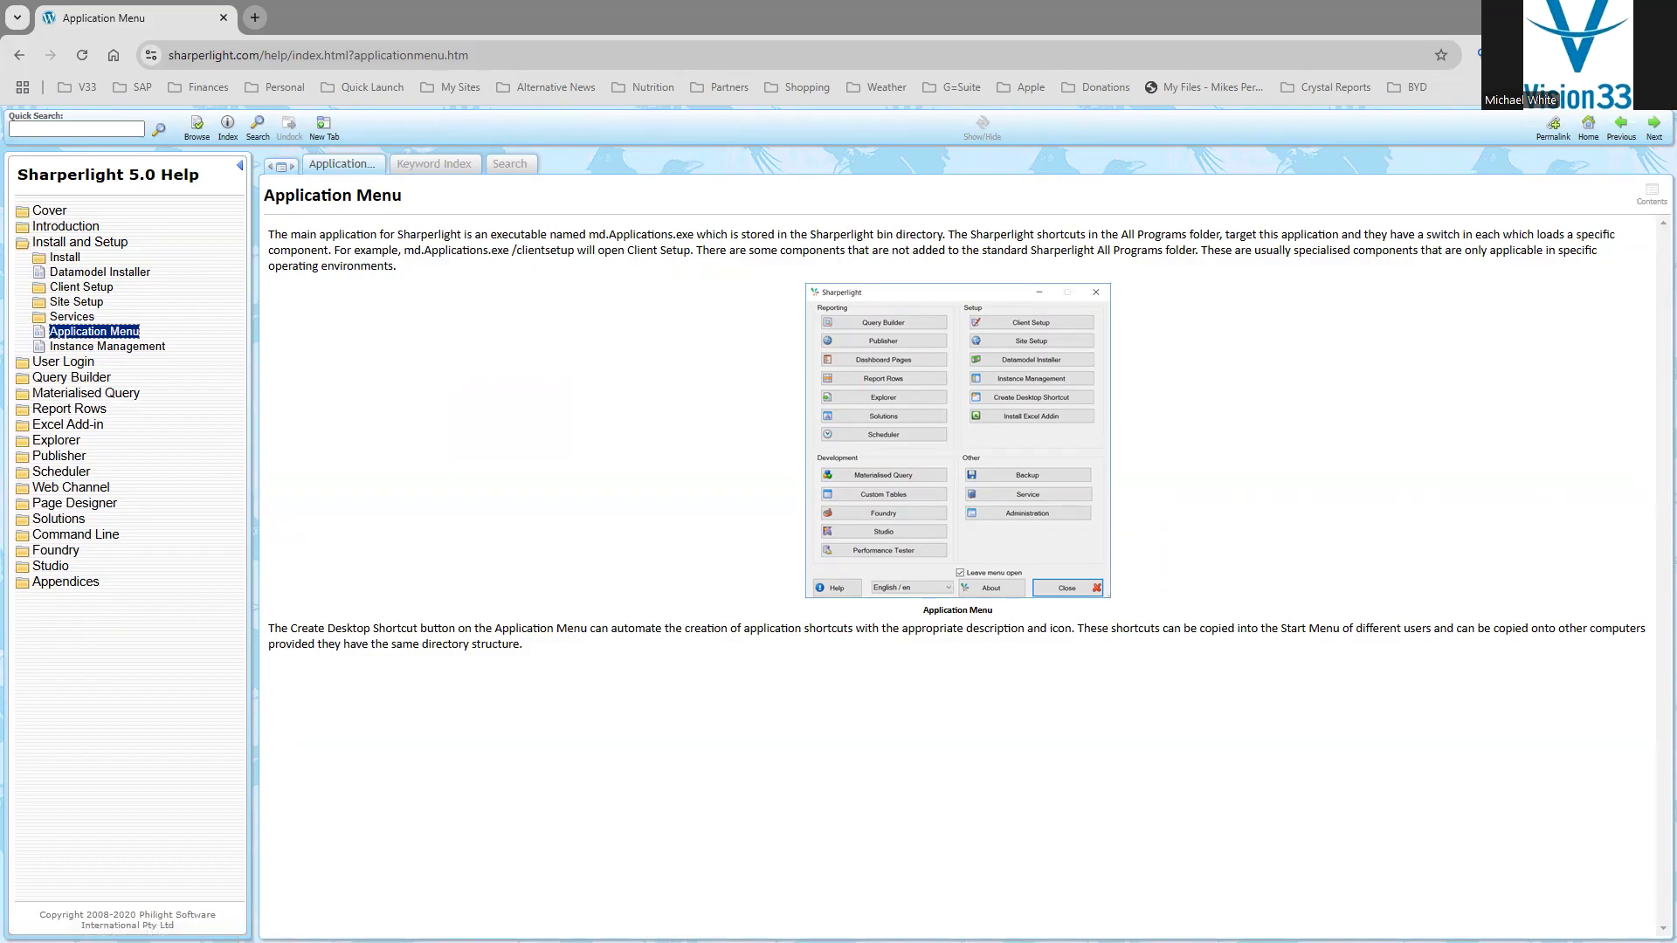
Switch to the presentation, follow its online training link, and look through the SAP Business One video playlist on YouTube
key("alt+Tab")
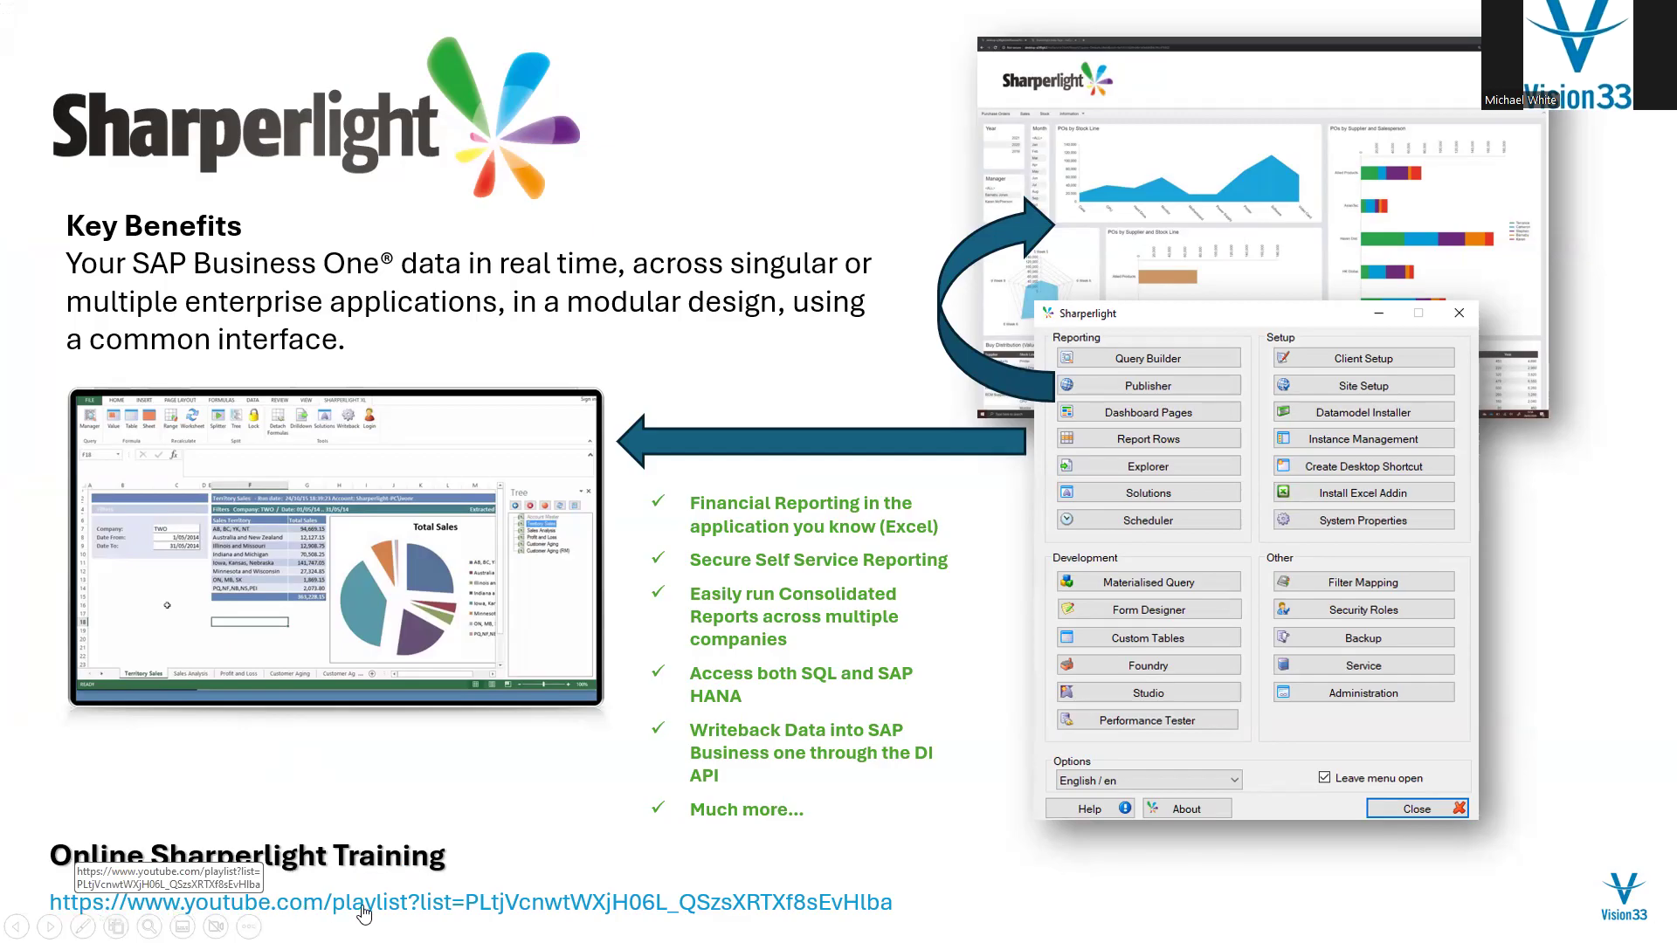
left_click(502, 903)
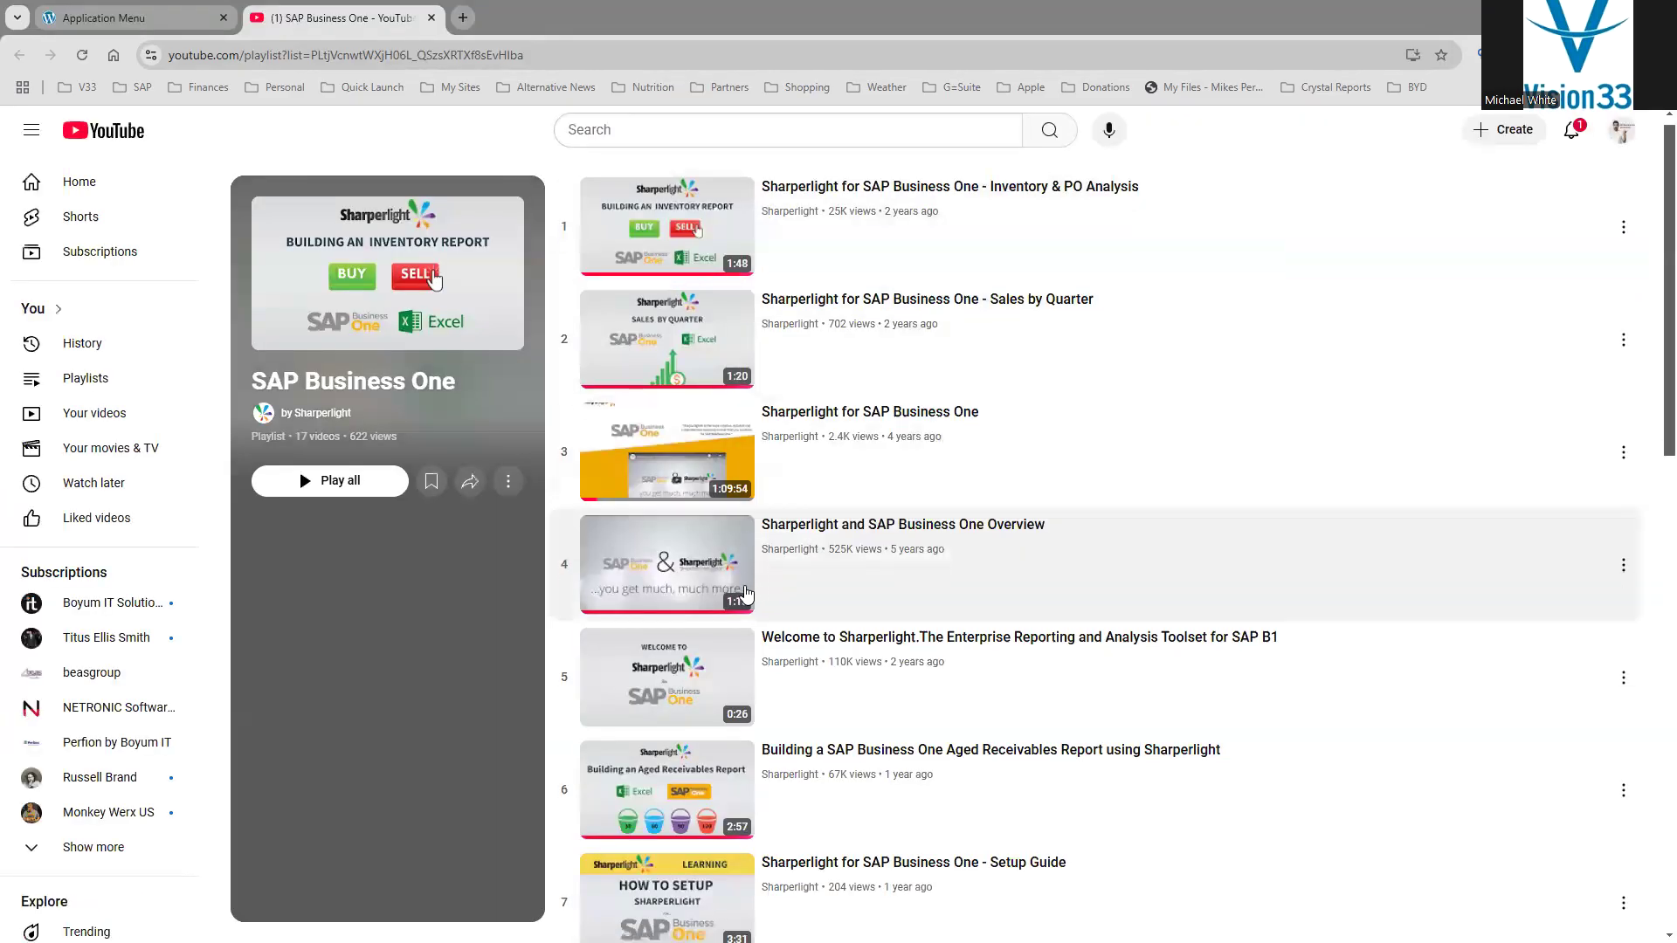
scroll(747, 594, "down", 8)
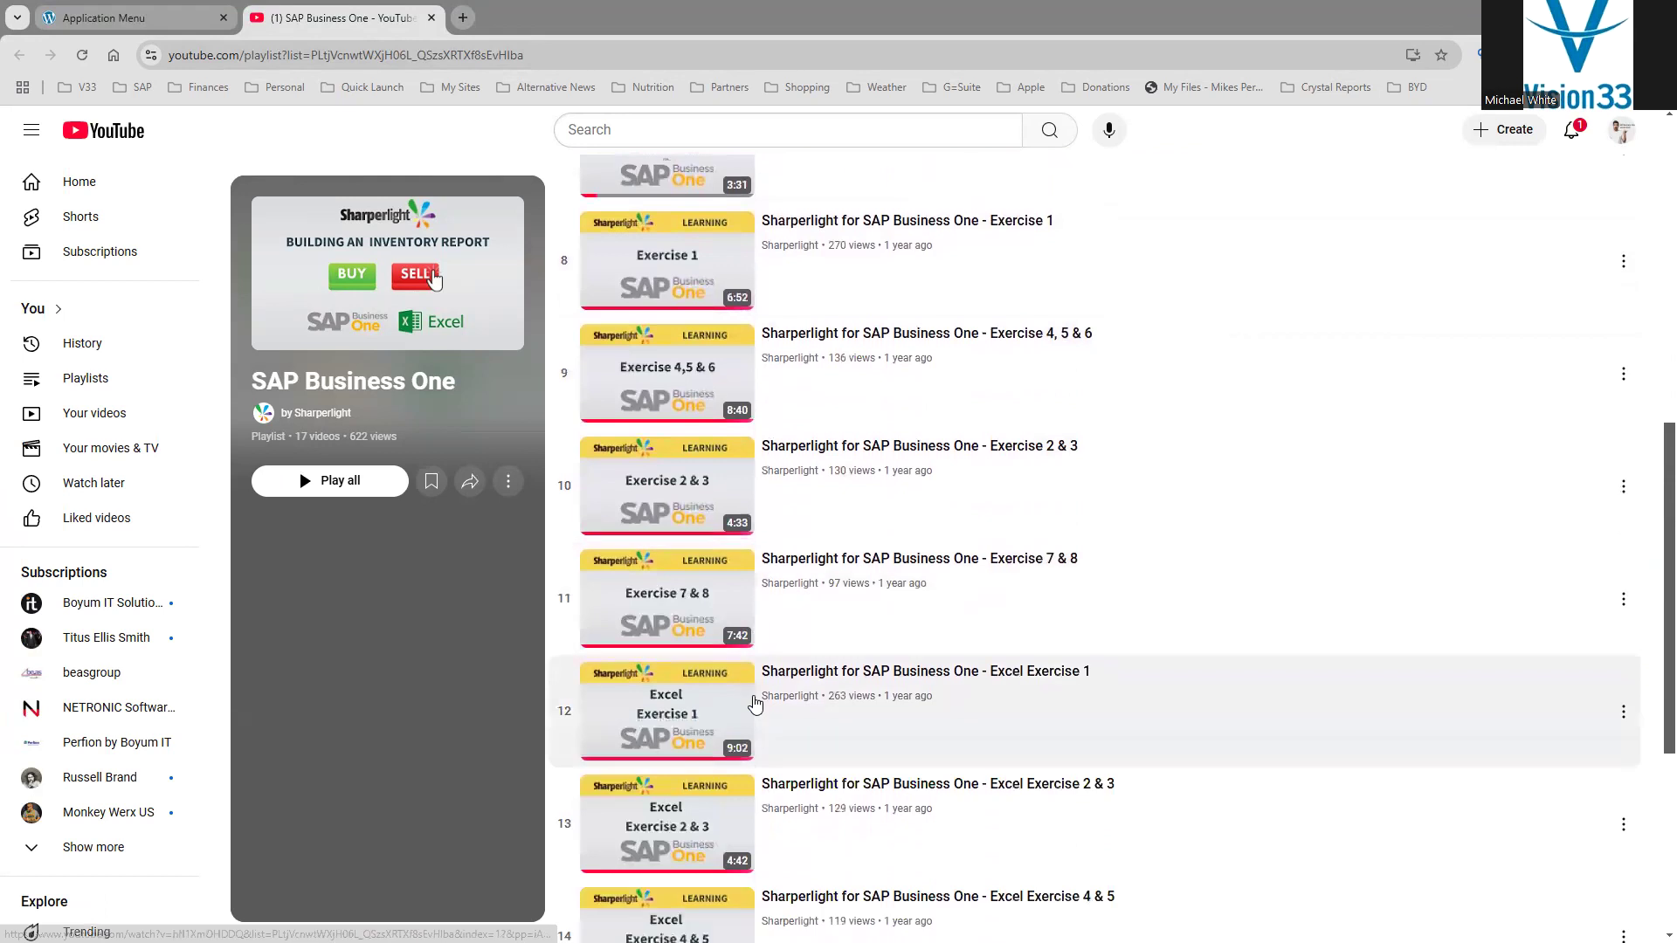
scroll(756, 704, "down", 5)
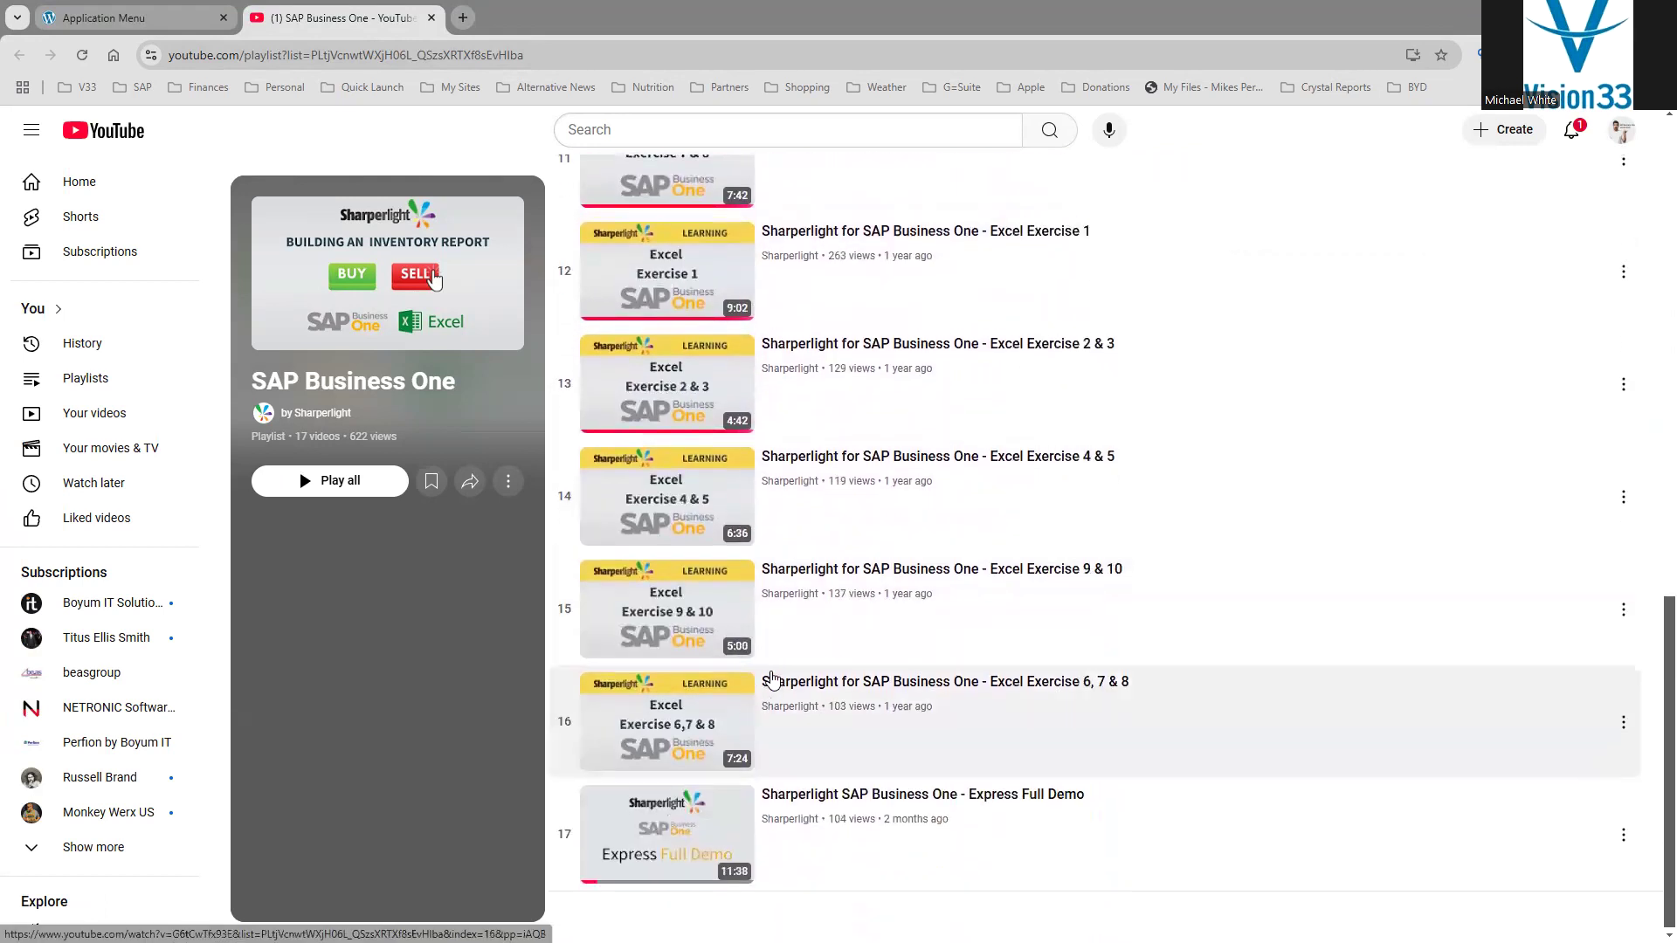
scroll(773, 679, "up", 14)
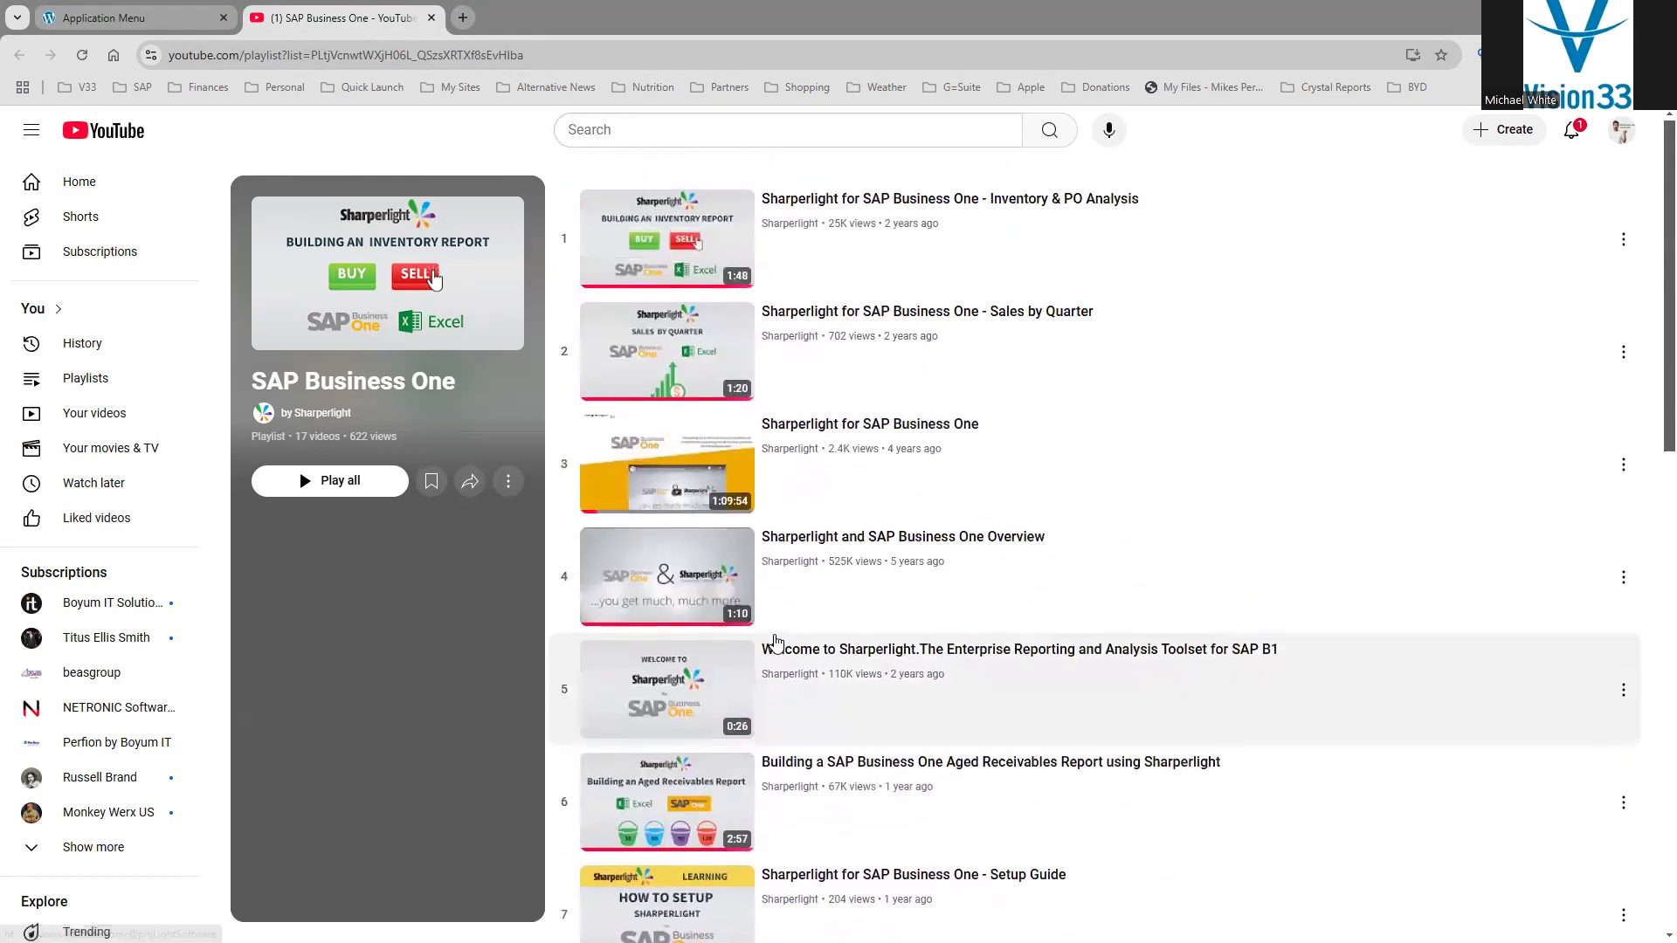